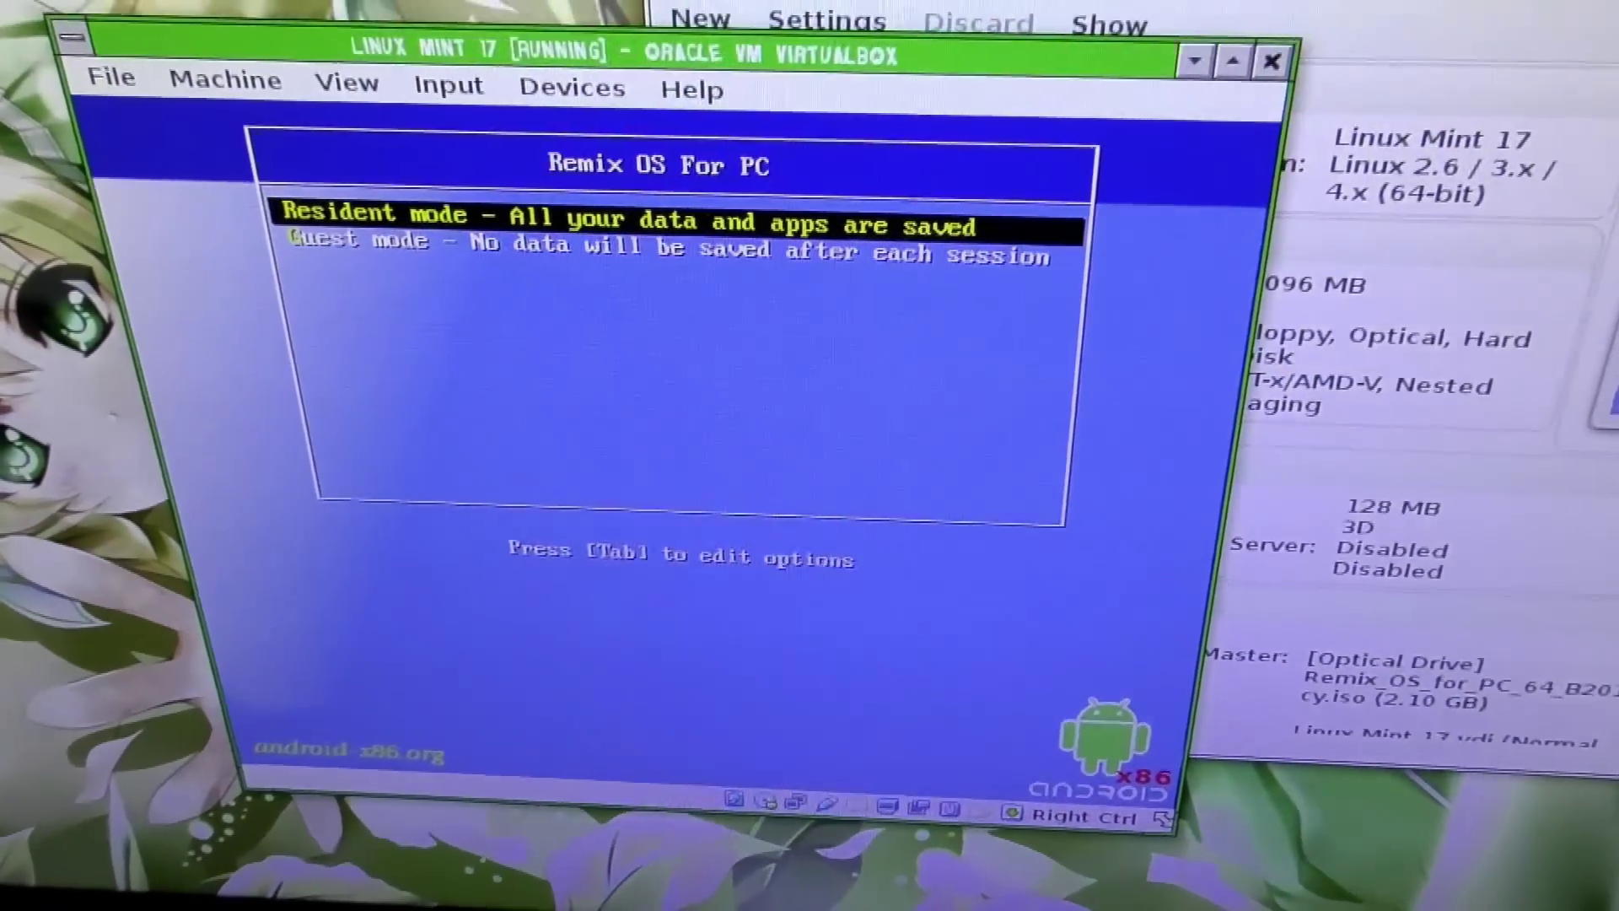
Step: Boot Remix OS in Resident mode and continue past the USB writing-speed warning
key(Return)
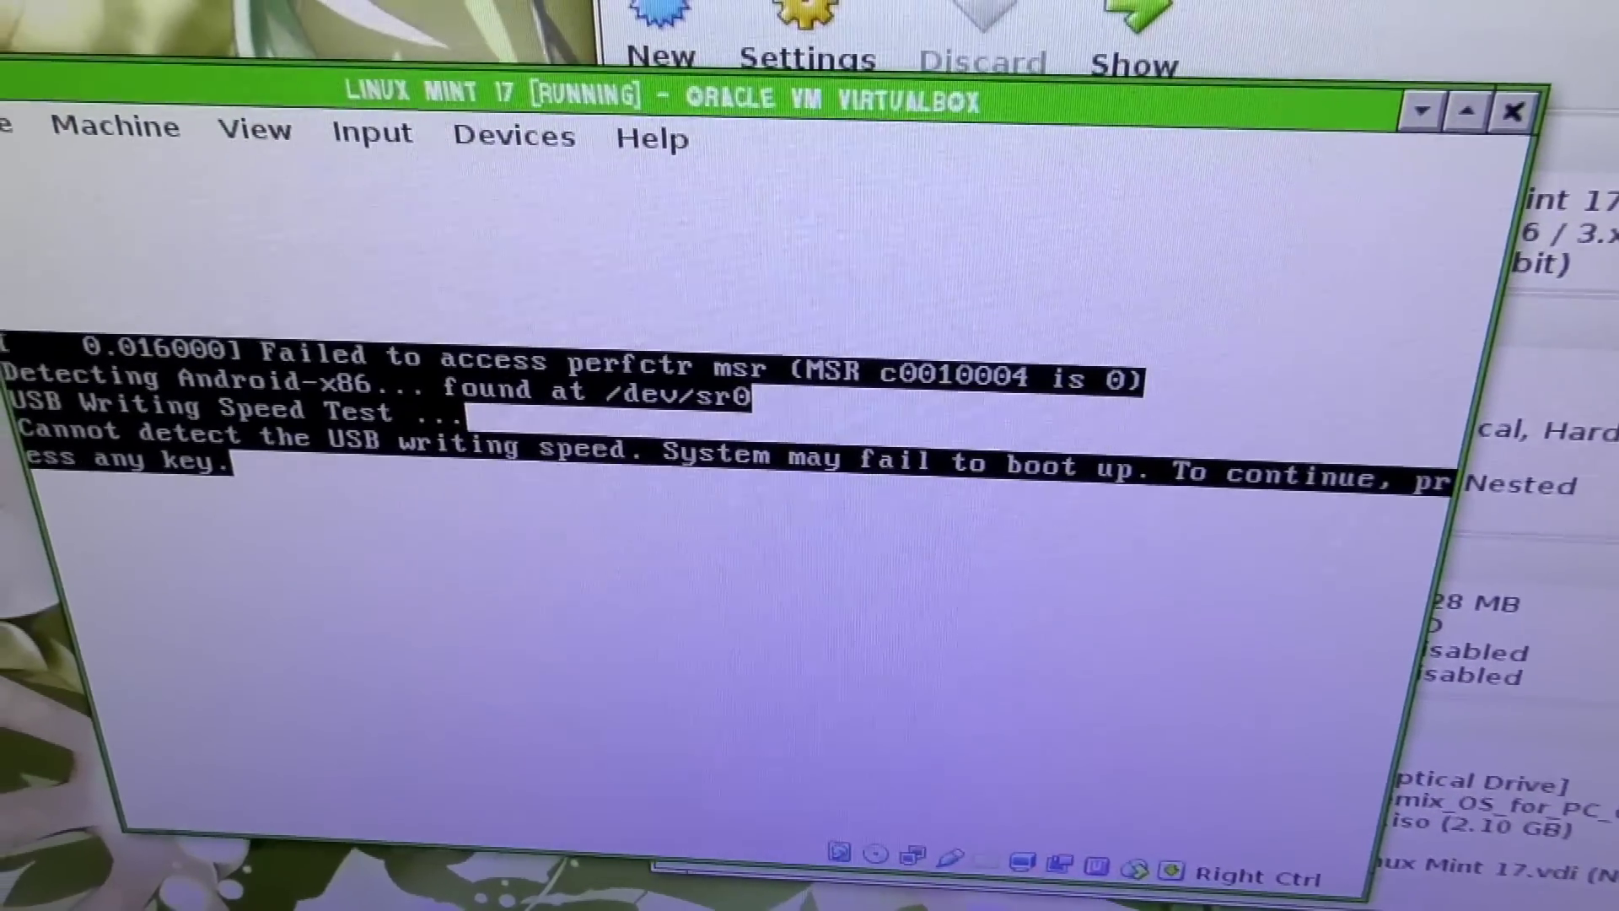
key(Return)
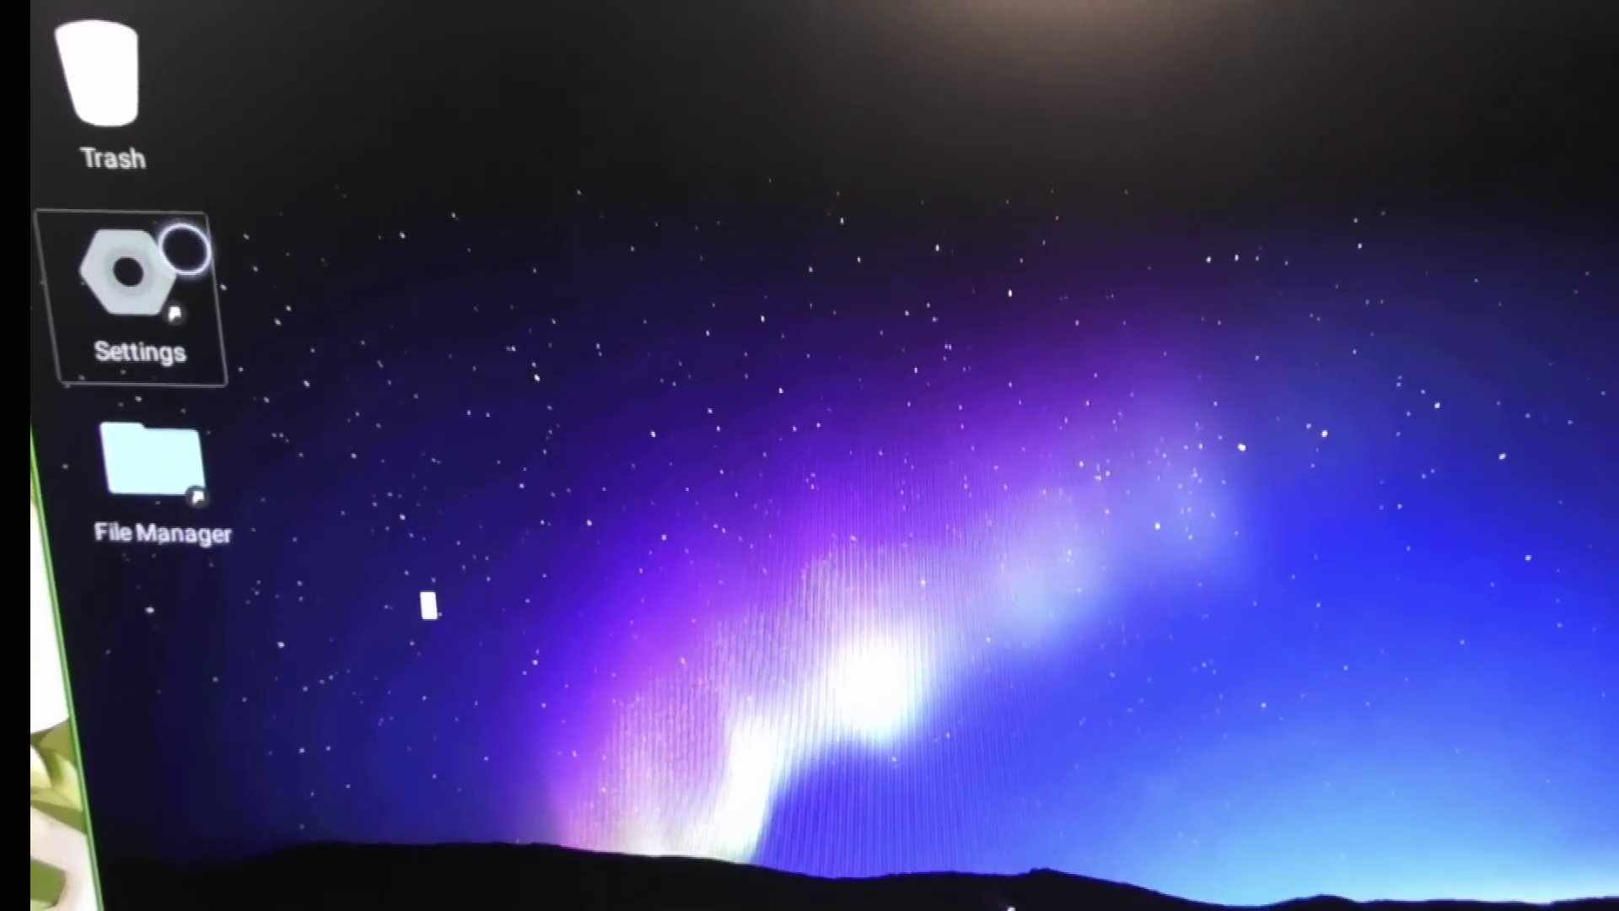
Step: Drag the Settings desktop icon out of the left column and settle it mid-desktop
drag(184, 192, 269, 244)
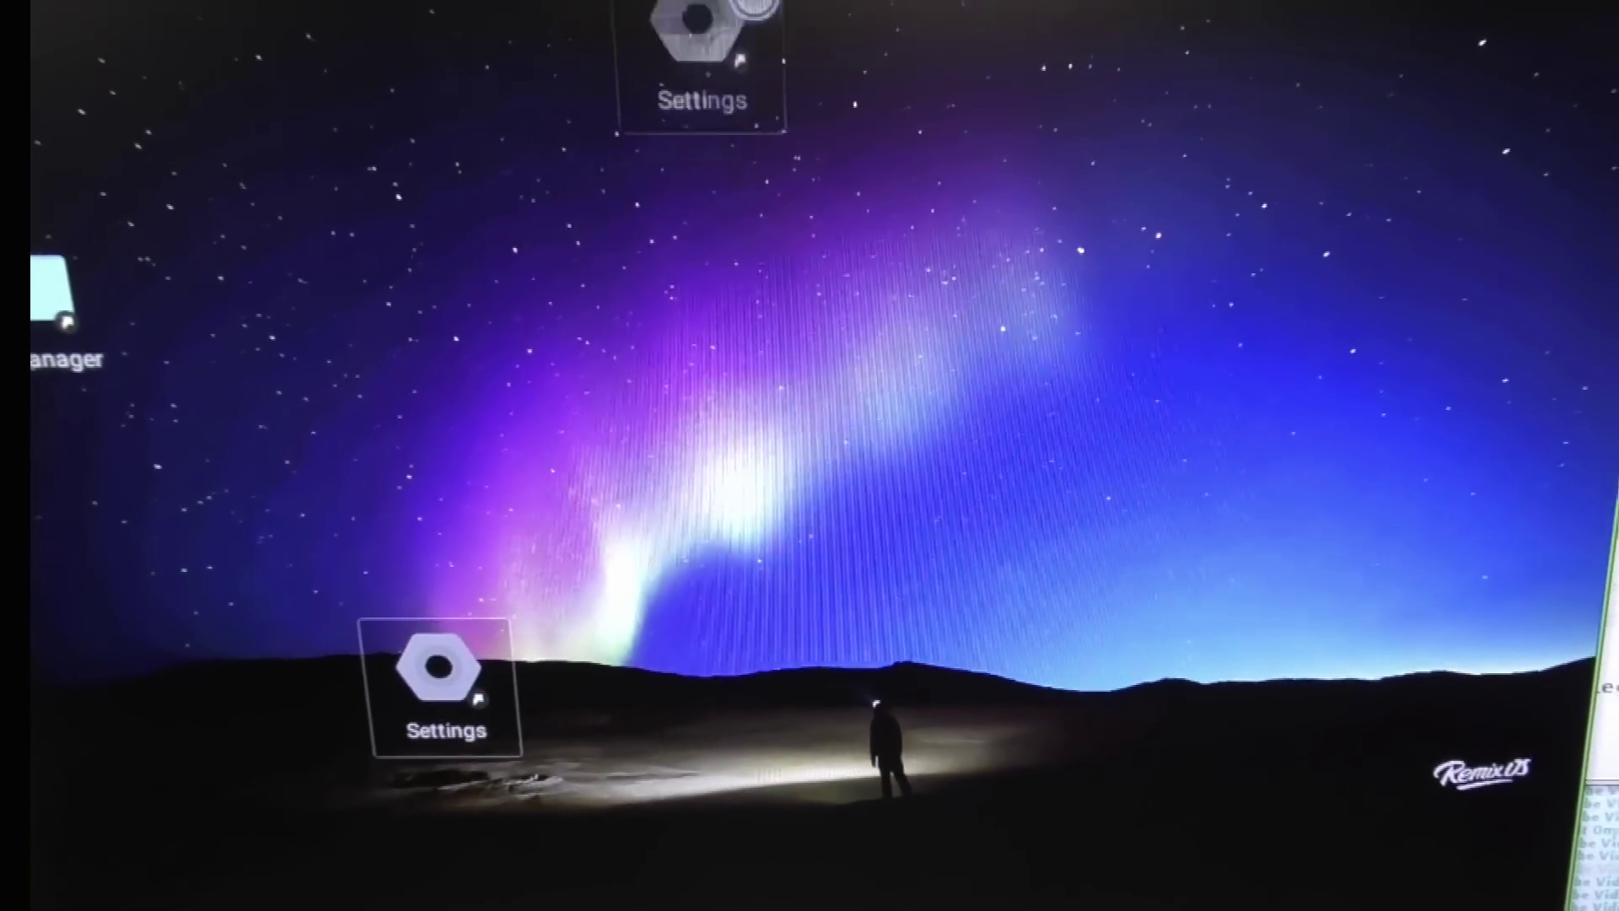
drag(808, 160, 790, 627)
drag(818, 510, 820, 317)
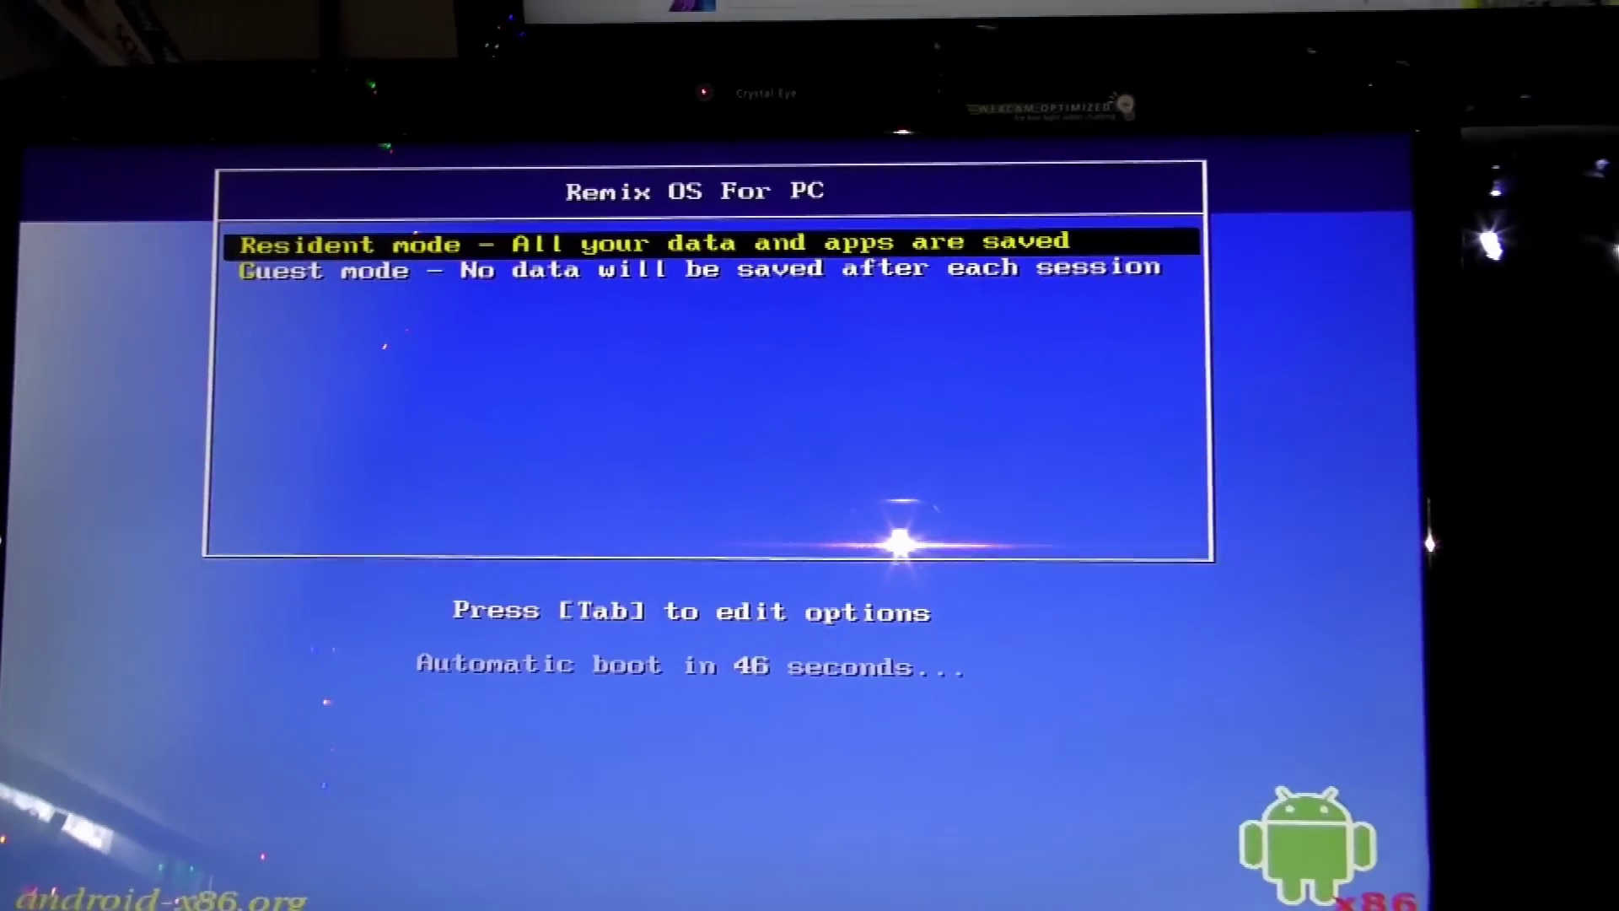
Step: Stop the boot countdown and highlight Guest mode in the boot menu
key(Up)
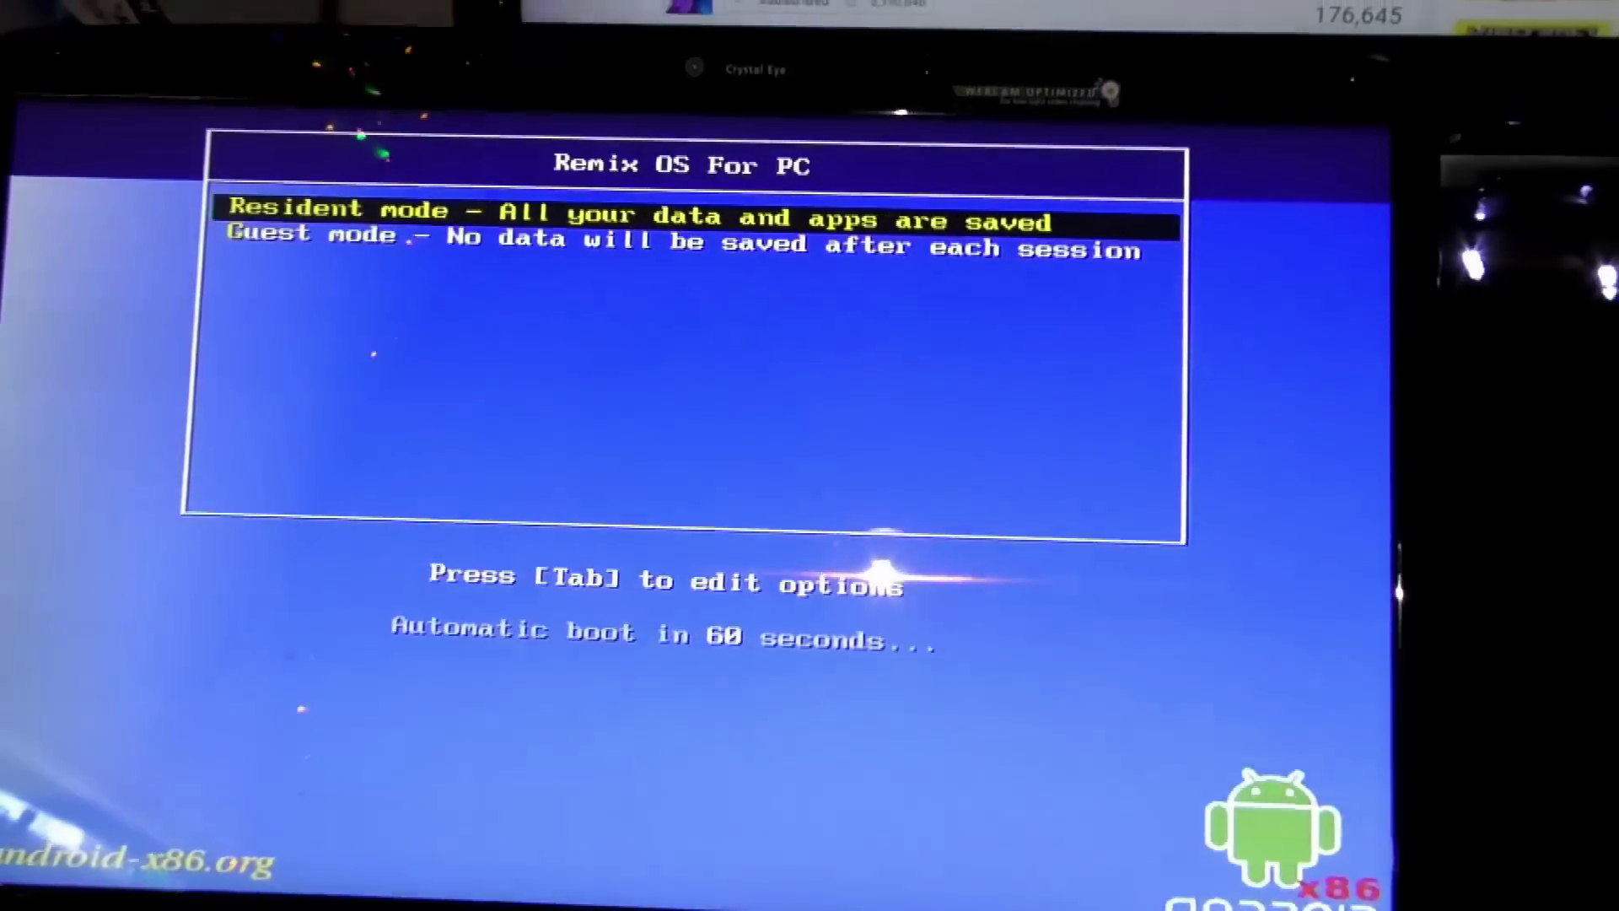
key(Down)
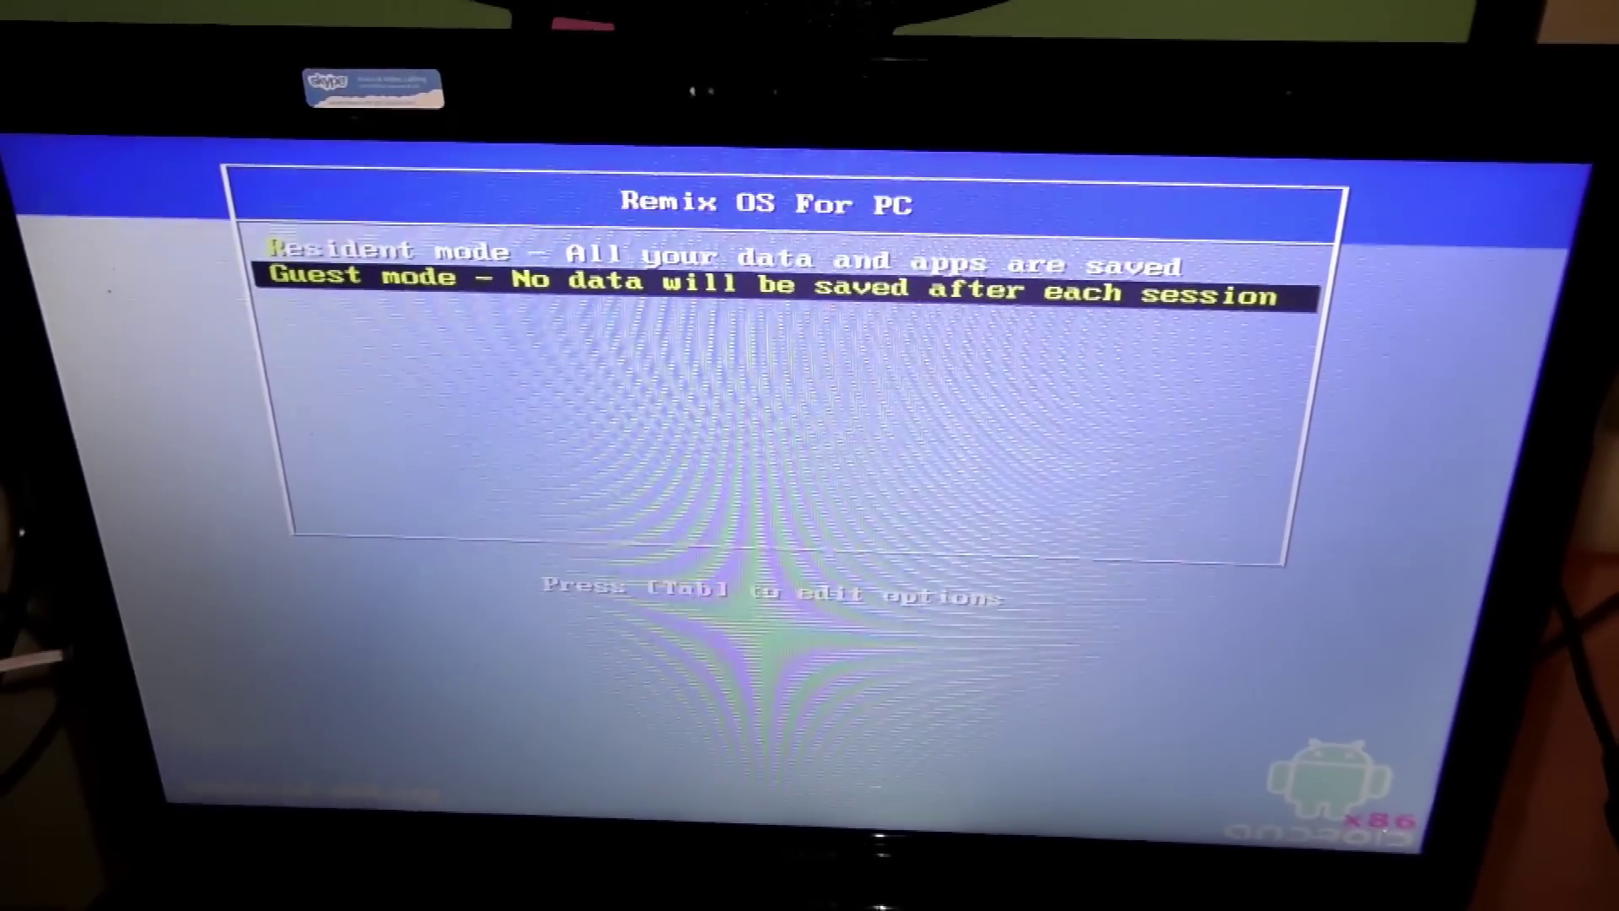
Step: Start booting the laptop from the highlighted Guest mode entry
key(Return)
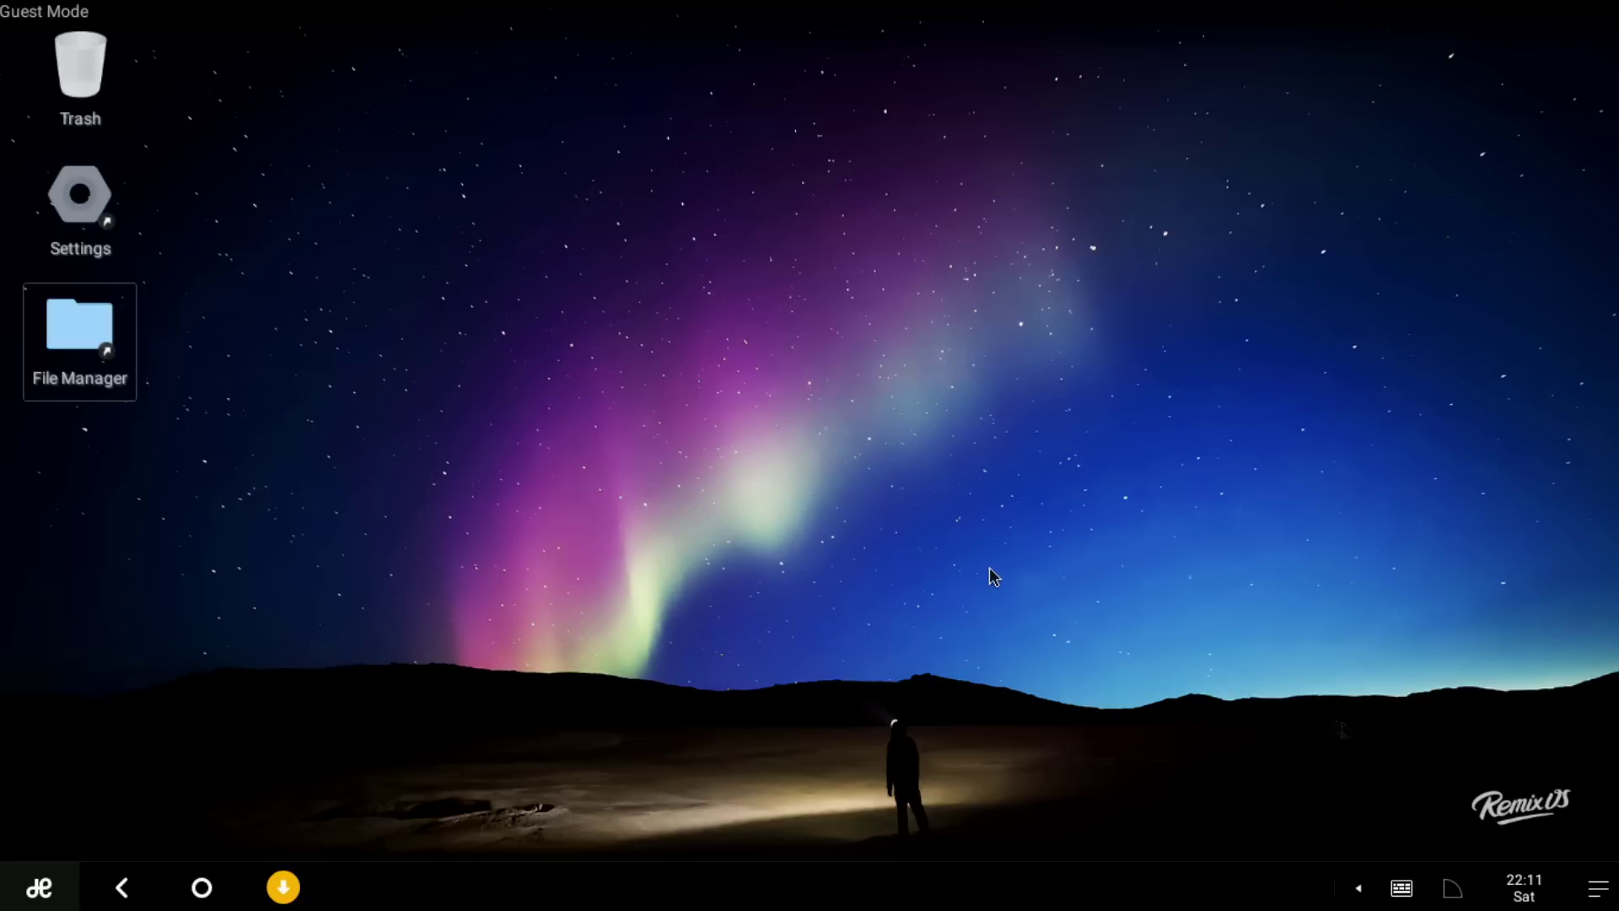
Step: Check the notifications panel, the date and calendar popup, and the available input methods
click(1596, 888)
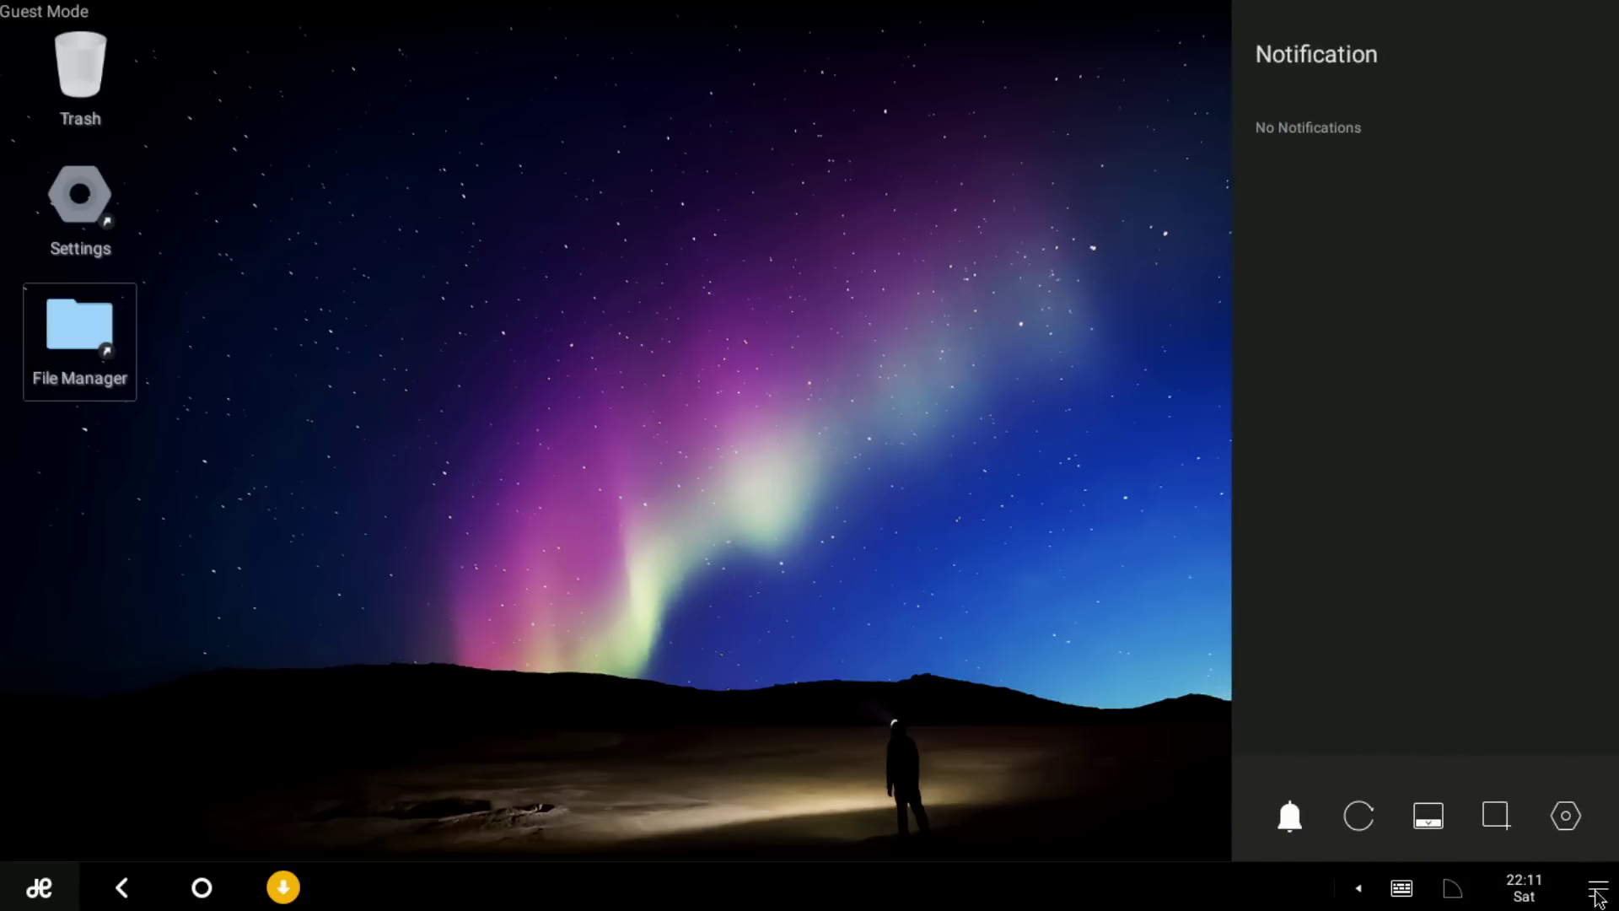
click(1597, 893)
click(1525, 889)
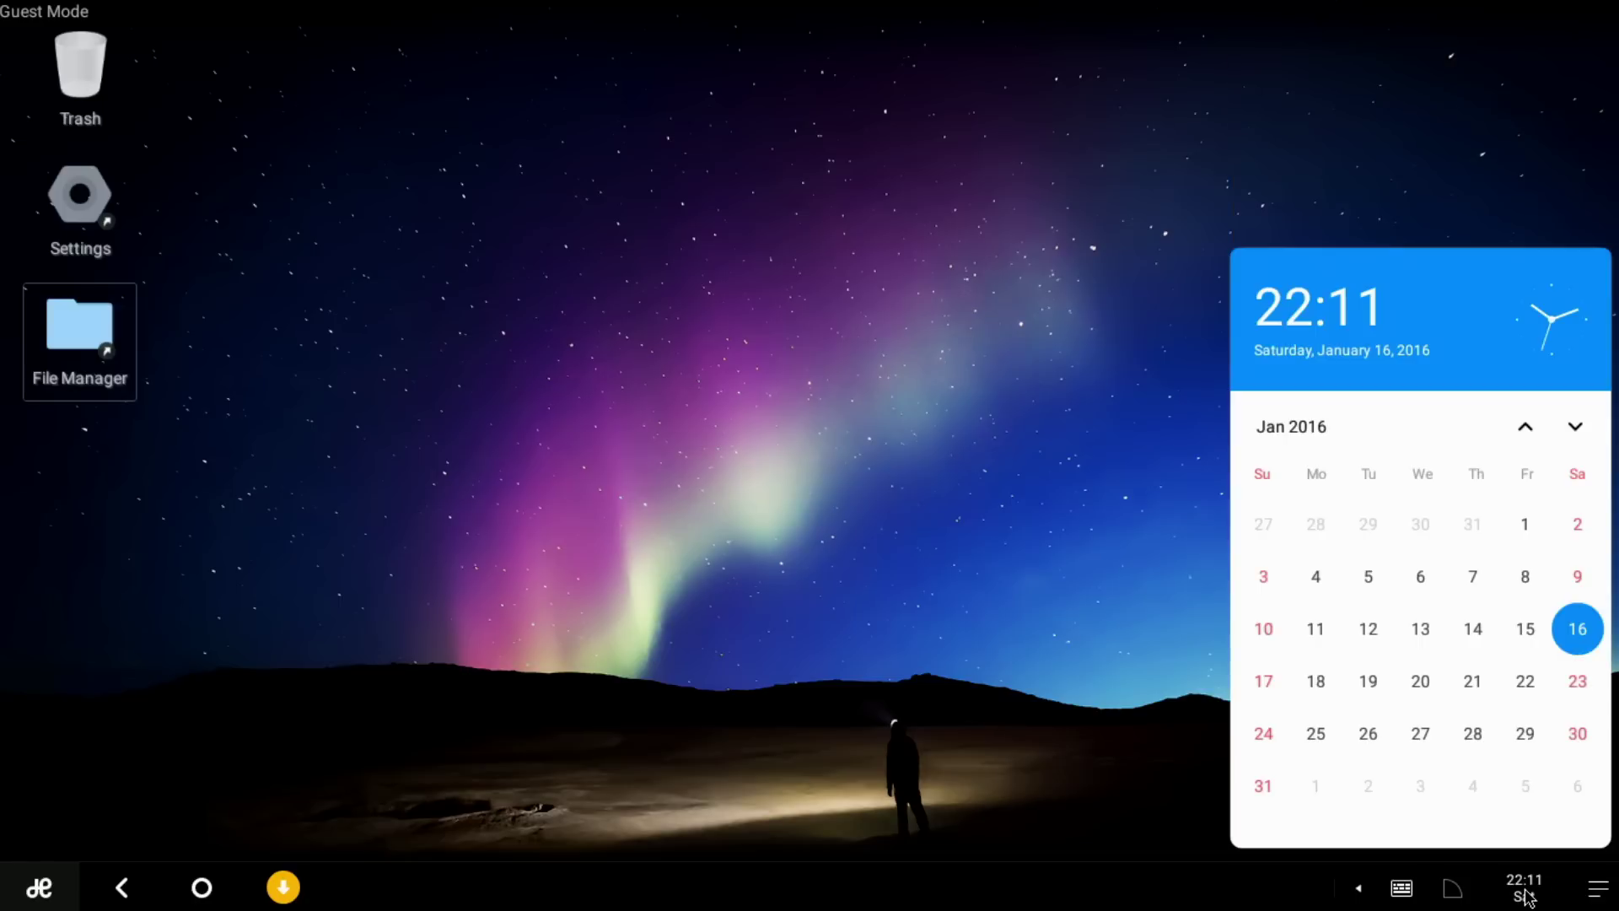
click(1524, 894)
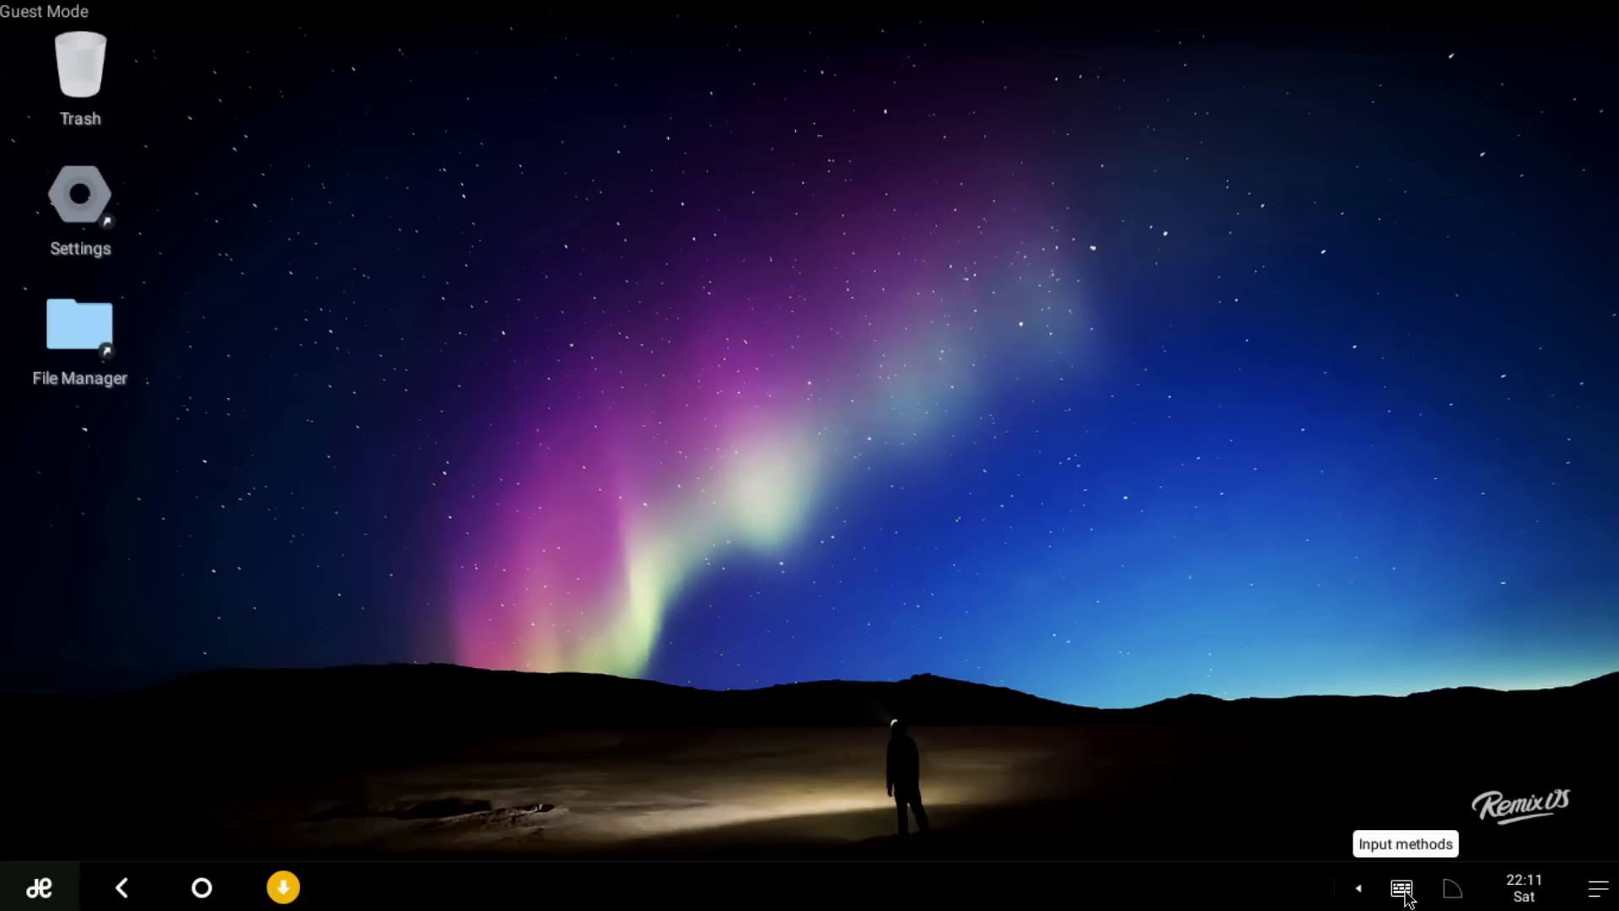
click(1403, 892)
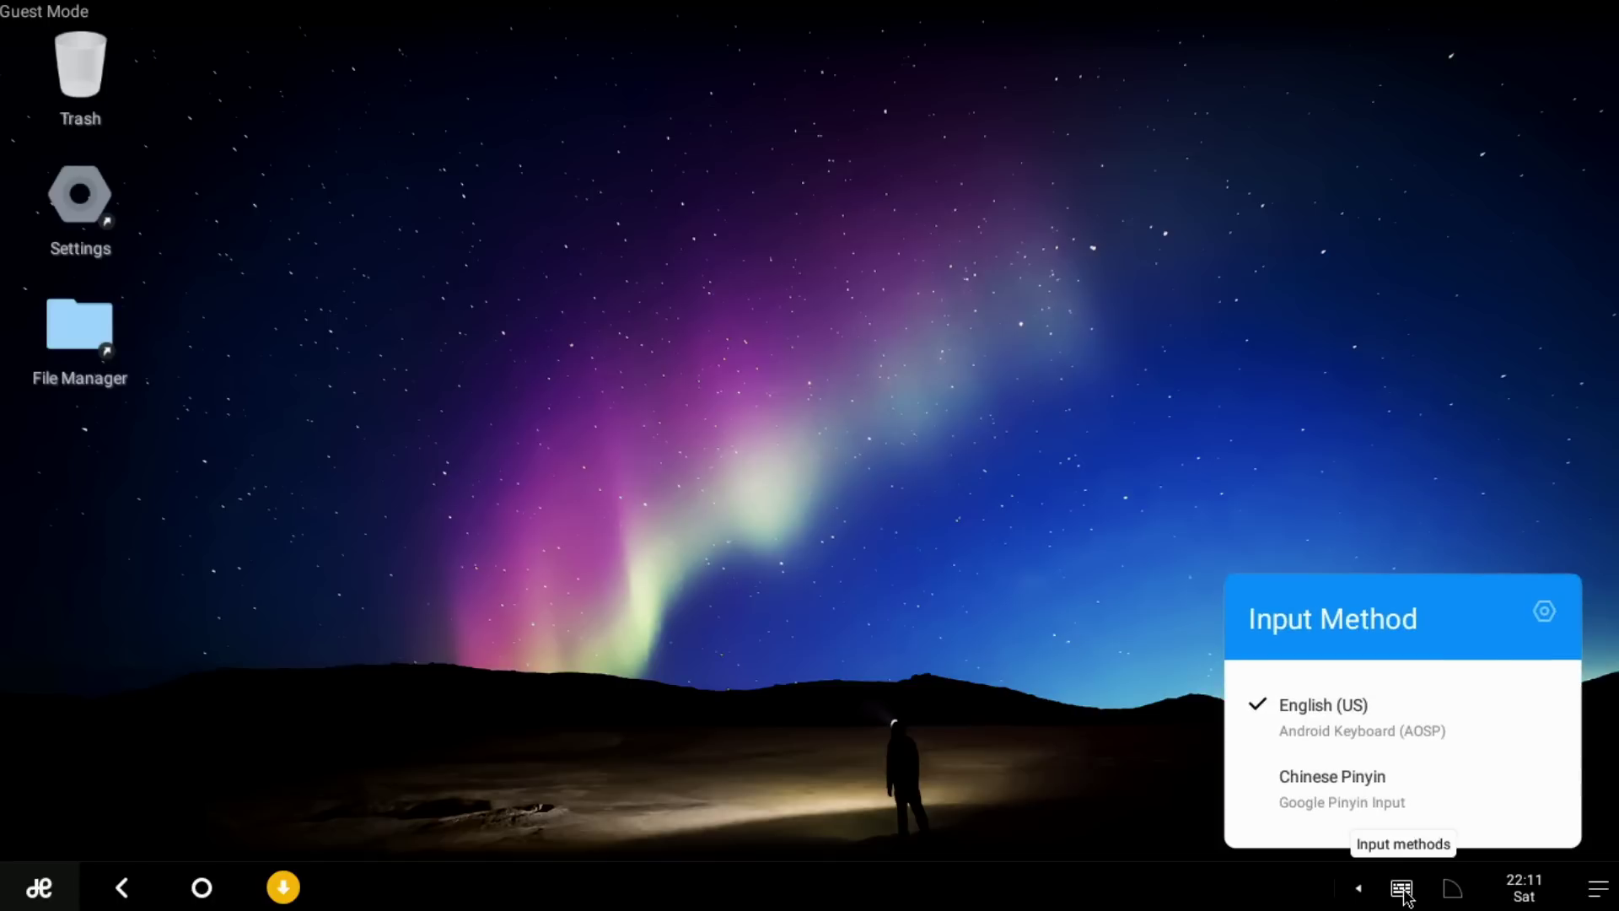
Step: Reveal the hidden tray items and raise the volume slider up from muted
click(1358, 888)
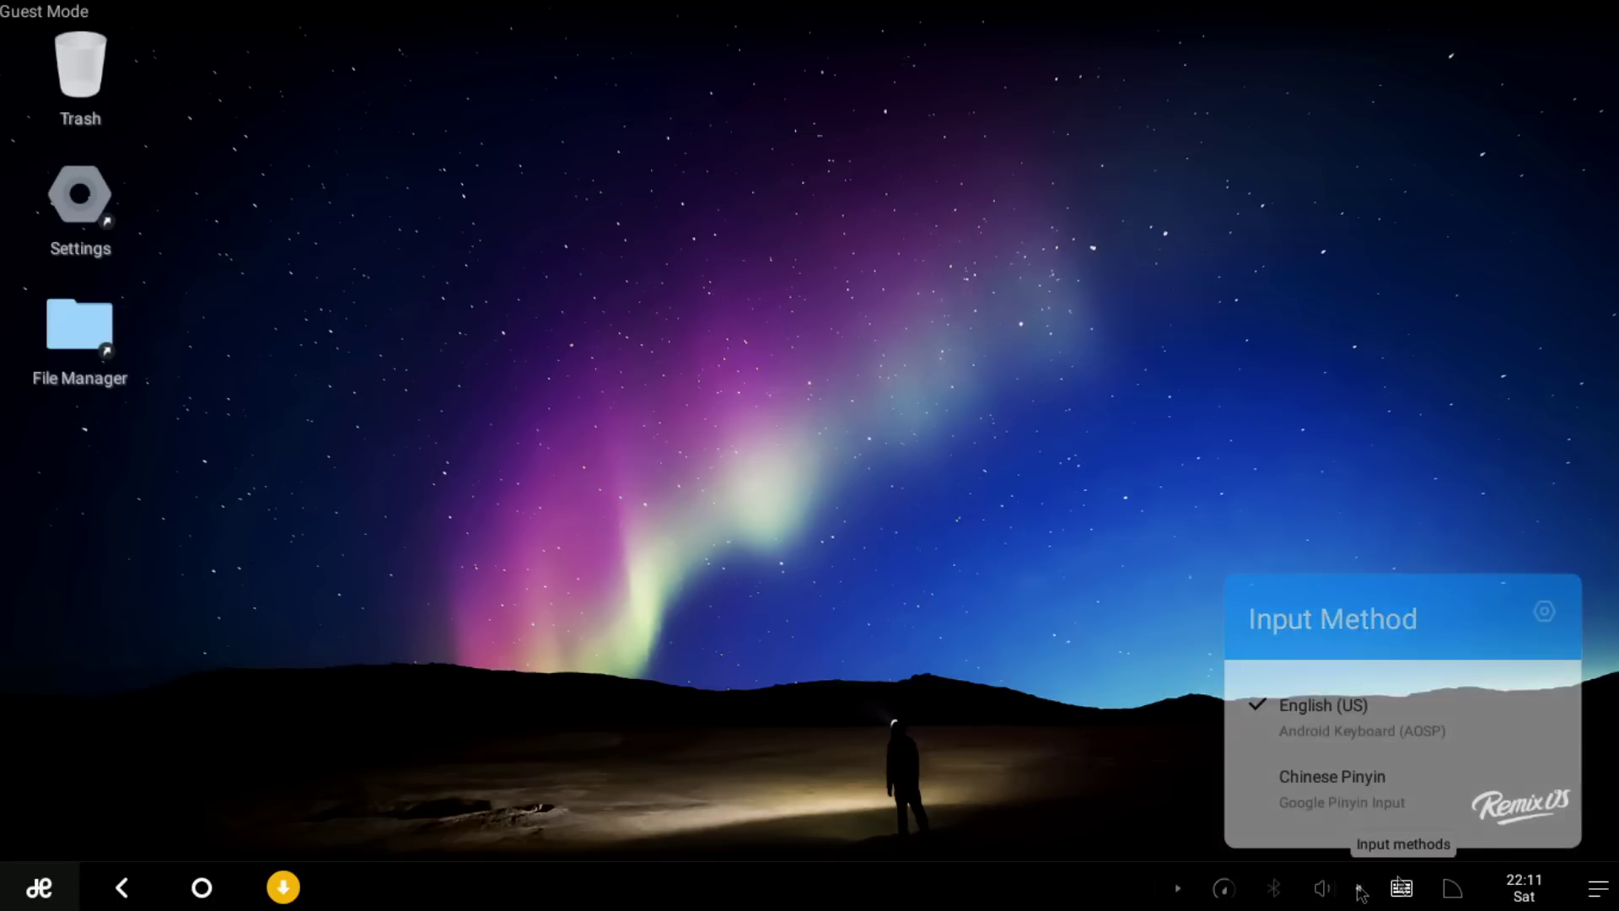
click(1325, 888)
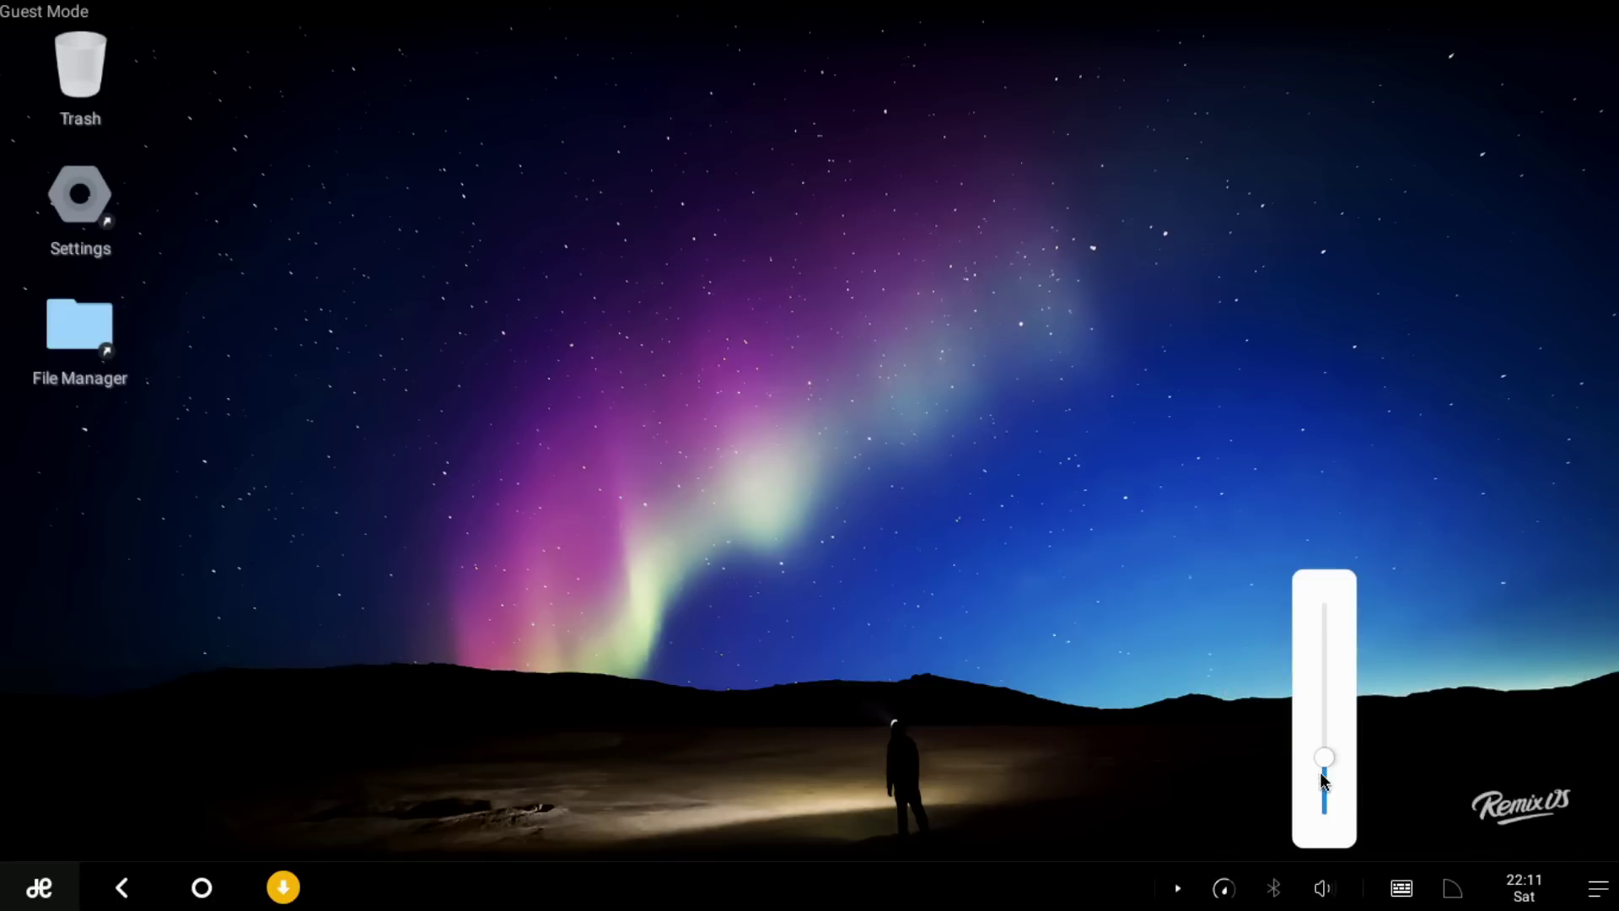
drag(1324, 757, 1323, 668)
Step: Check the Bluetooth status and the memory cleanup panel, then collapse the tray
click(1273, 889)
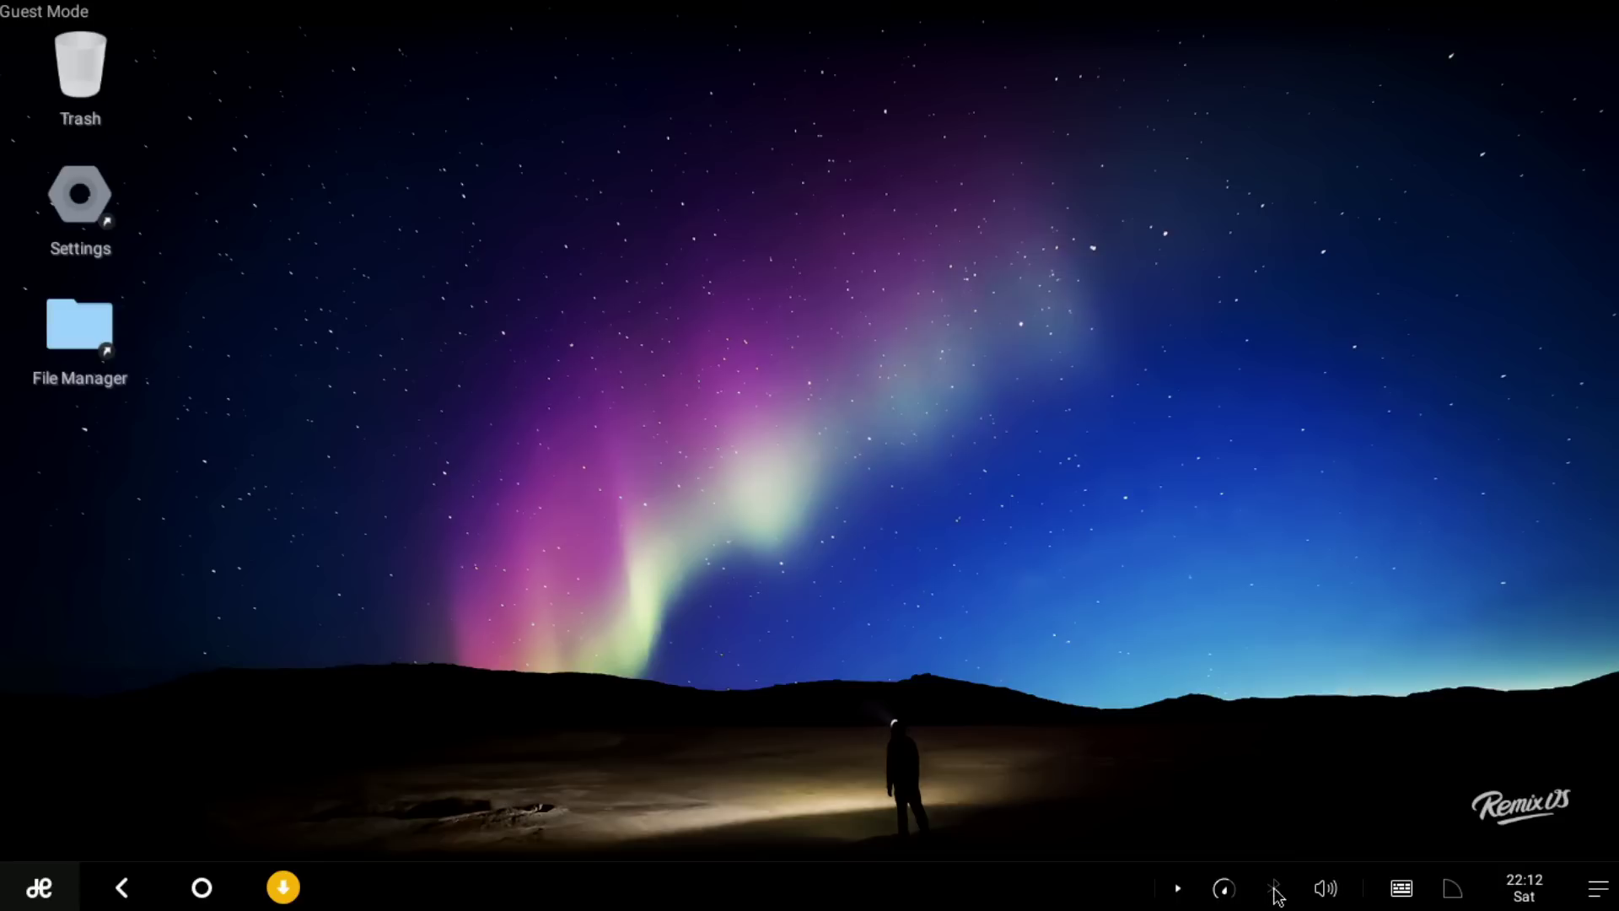
click(1225, 889)
click(123, 892)
Step: Close the Downloads list, then in the app launcher sort apps by Usage, back to Name, and start a search
click(283, 887)
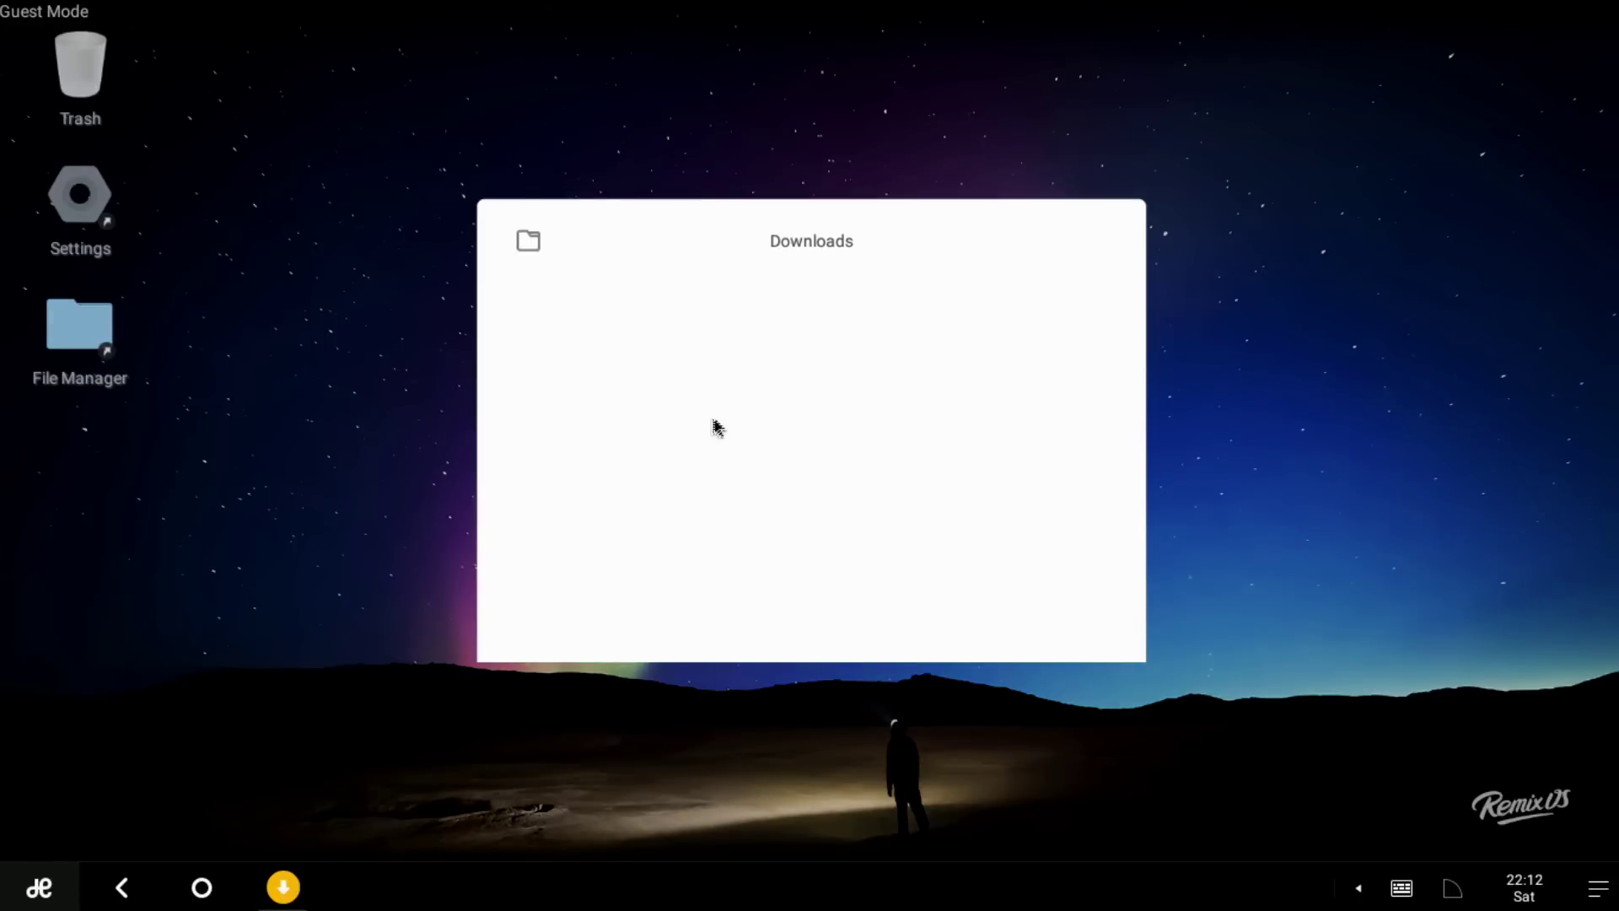
click(416, 722)
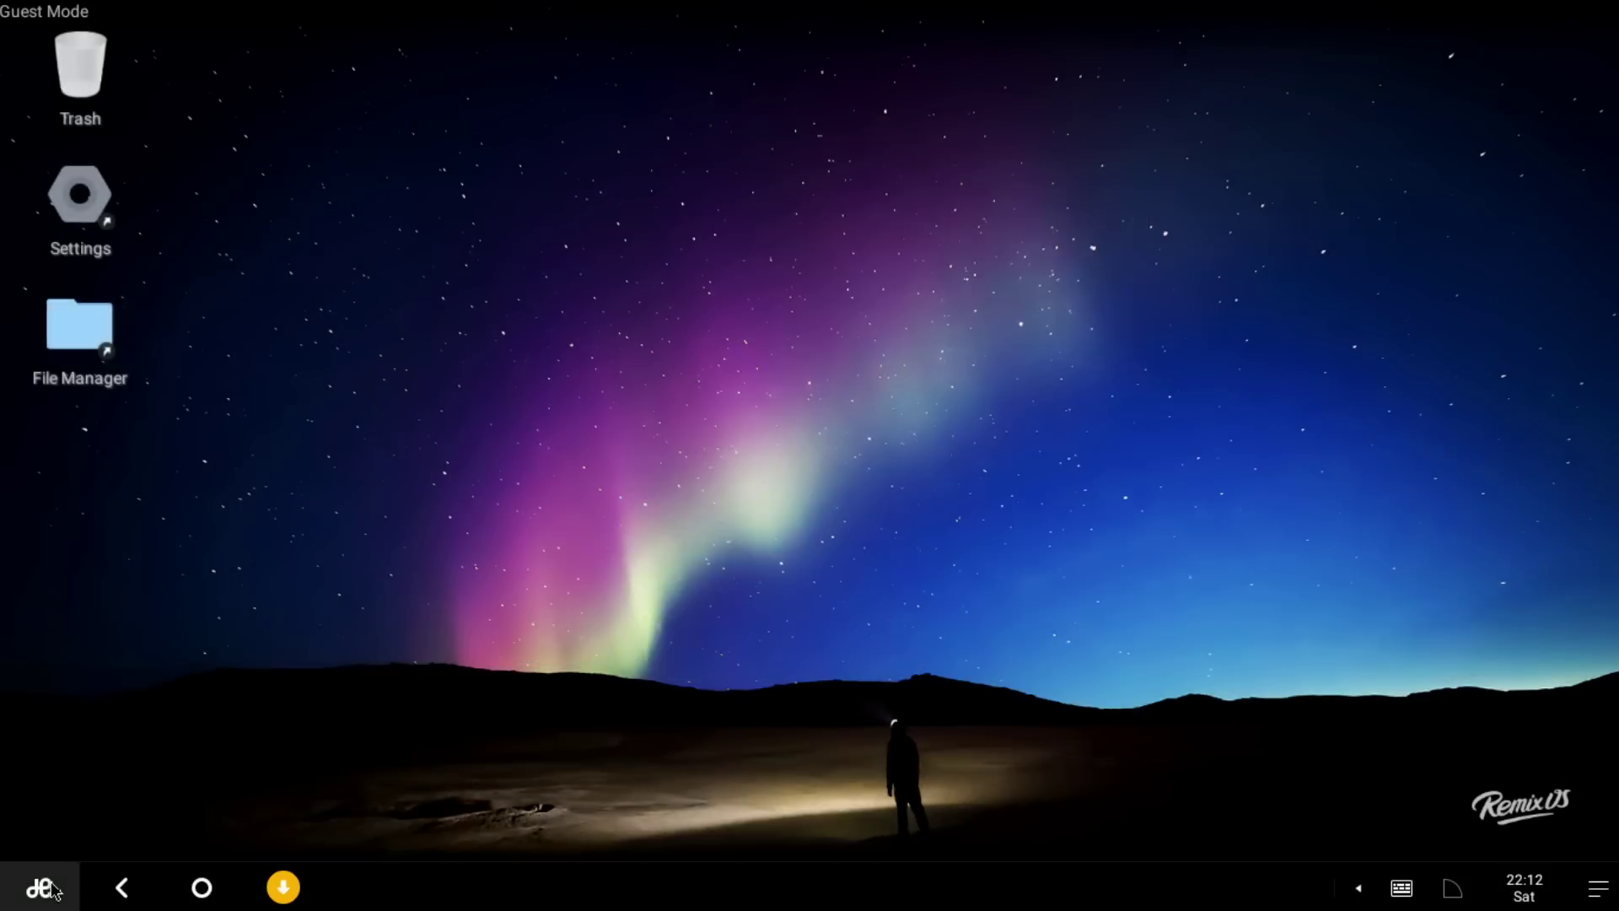
click(47, 888)
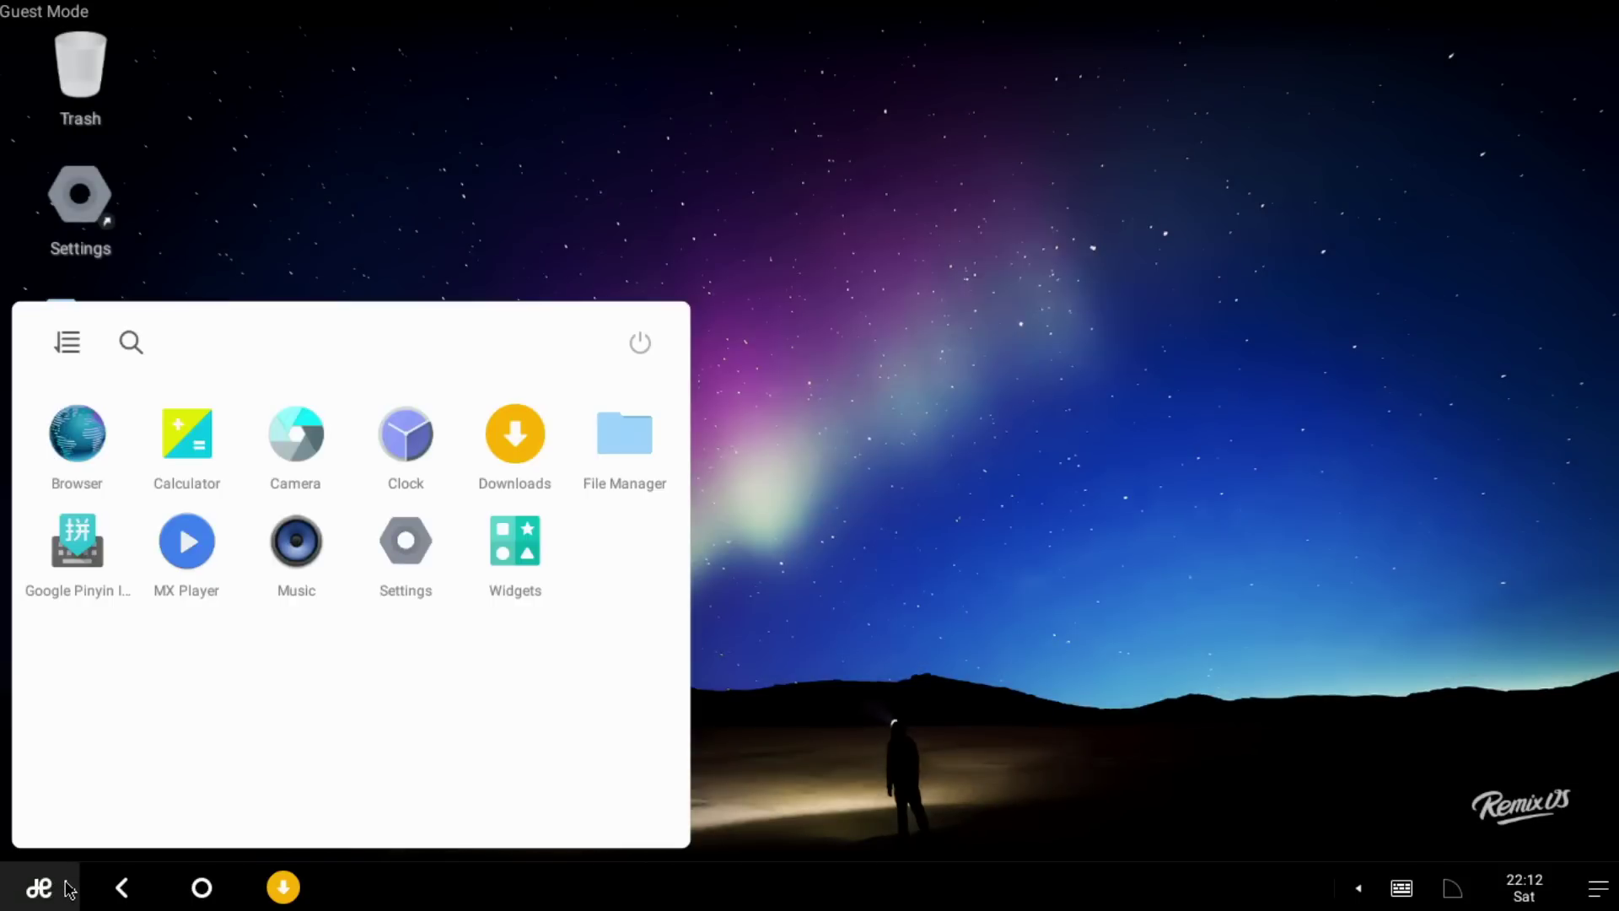
click(69, 344)
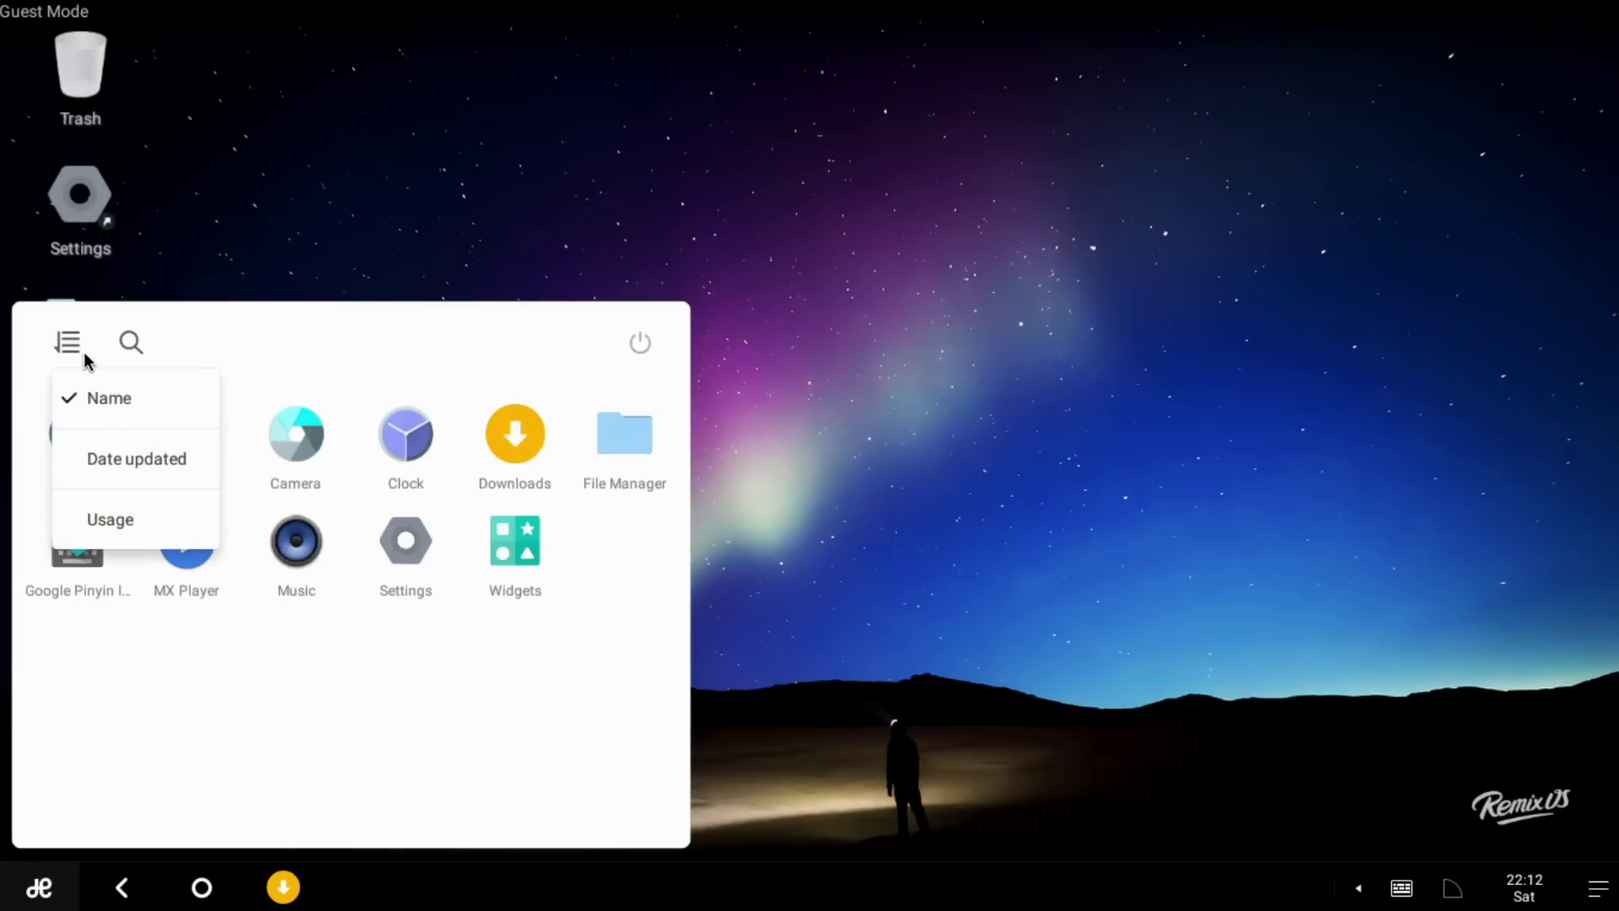
click(110, 520)
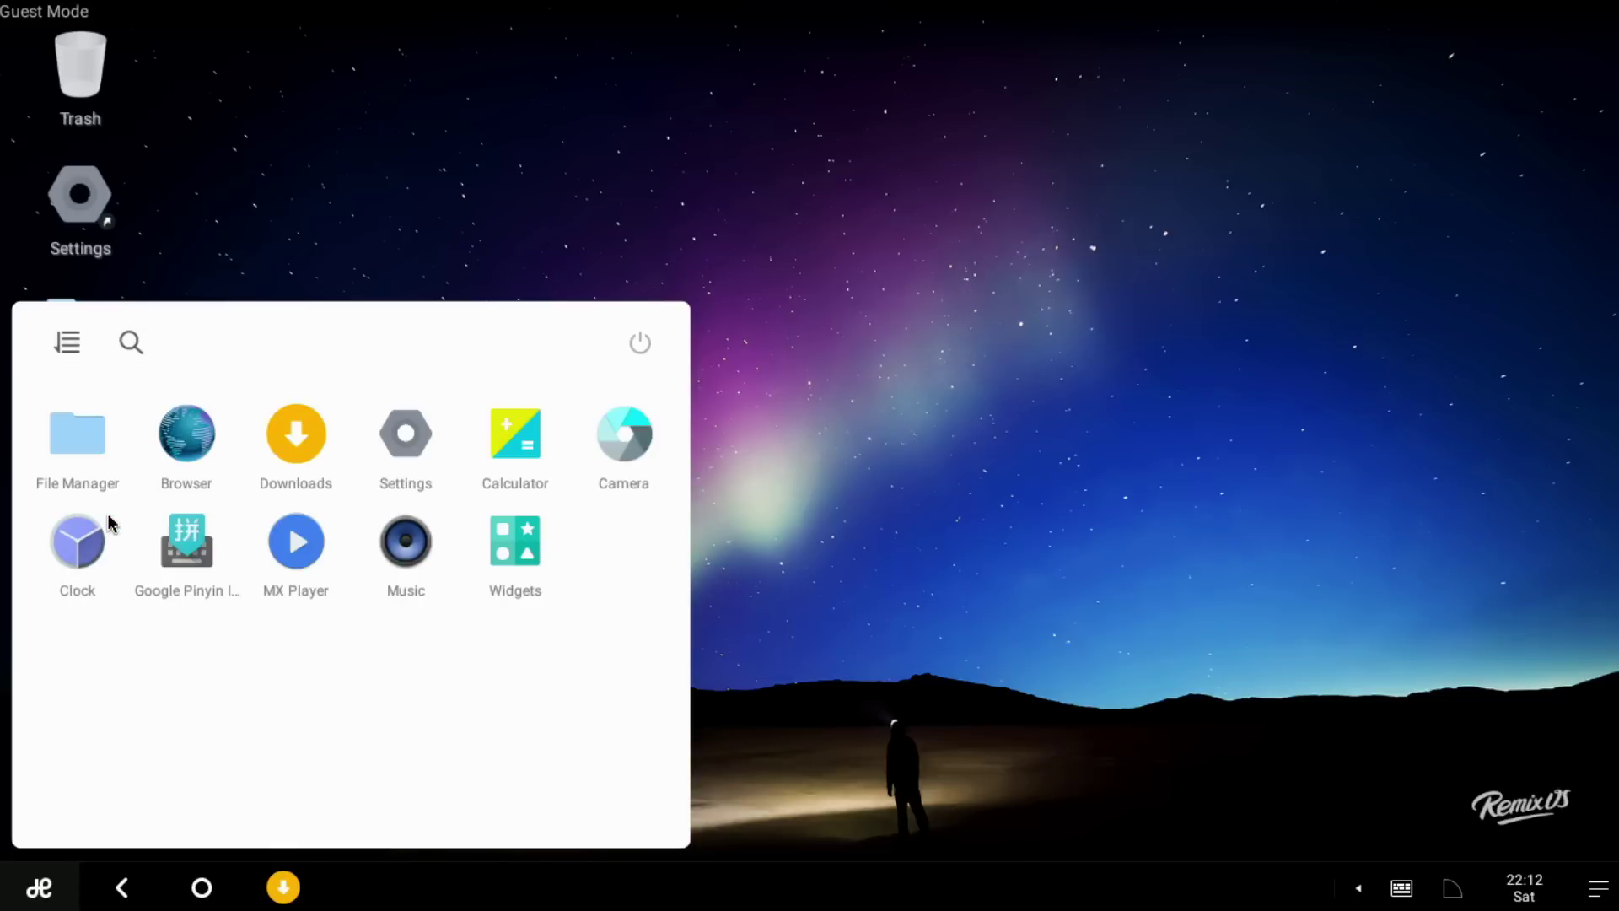
click(69, 343)
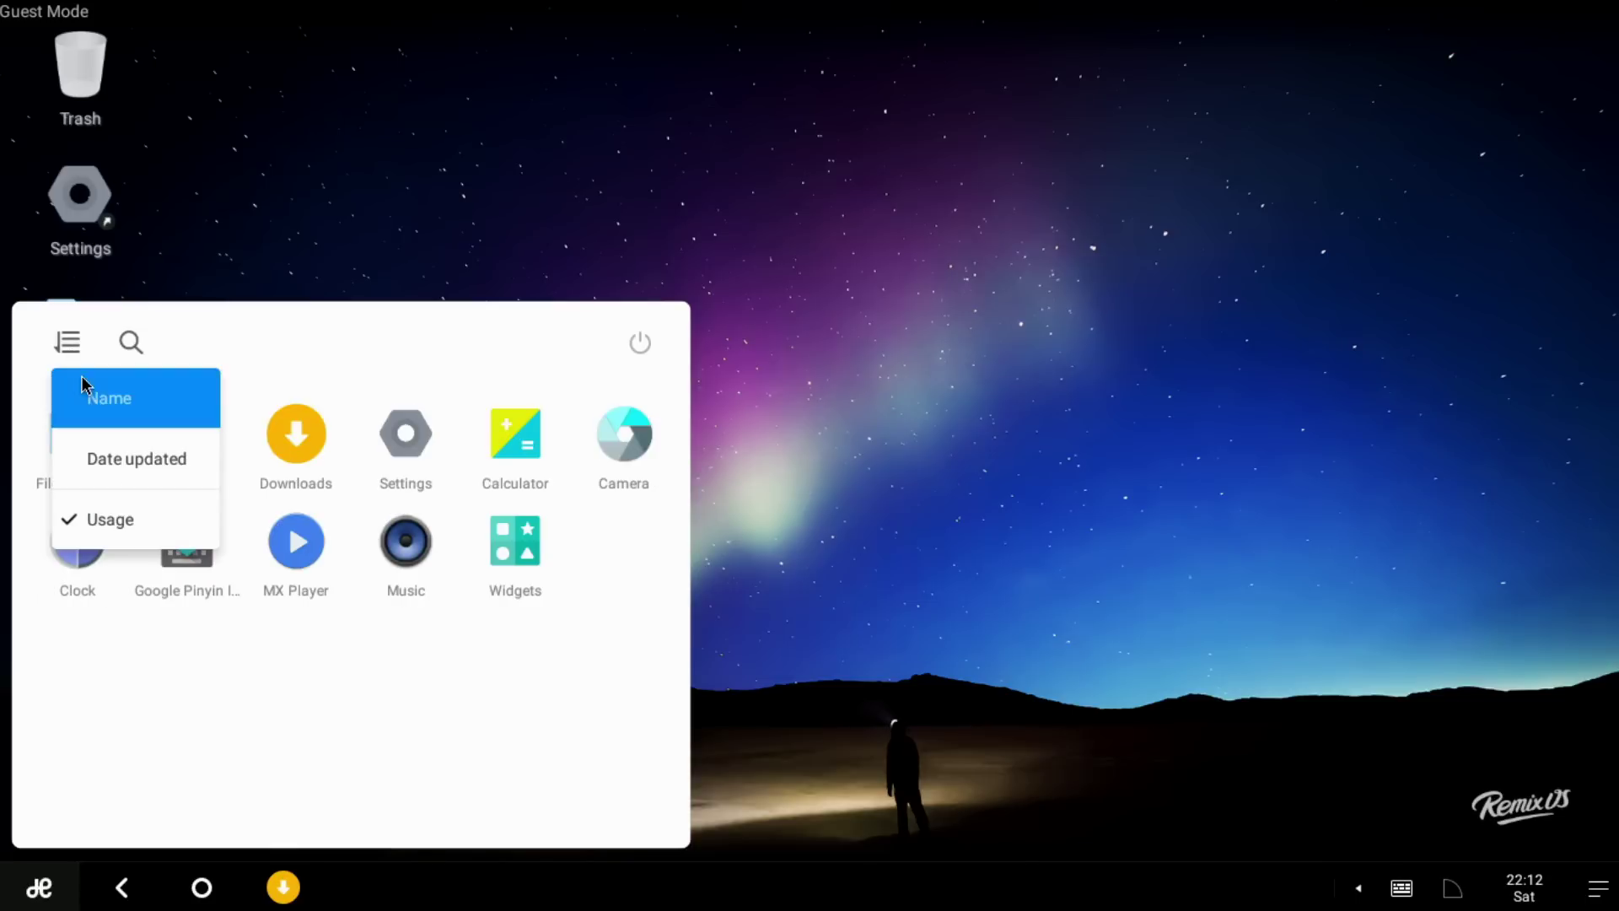
click(87, 385)
click(128, 353)
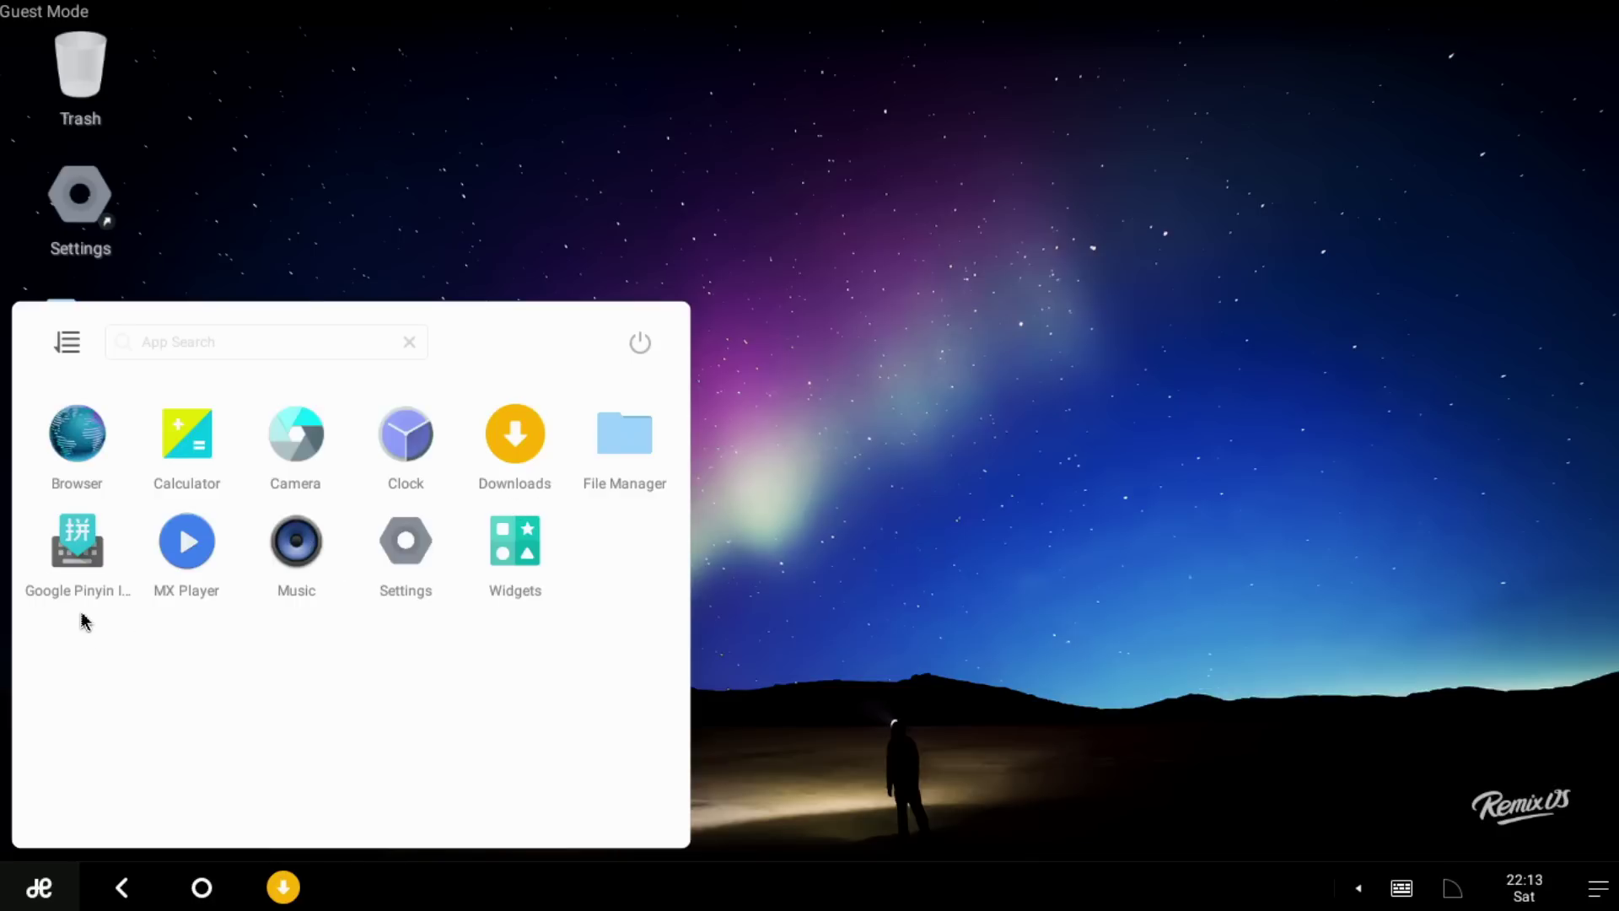
Step: Open the Google Pinyin input settings from the launcher, close them, and reopen the launcher
click(71, 553)
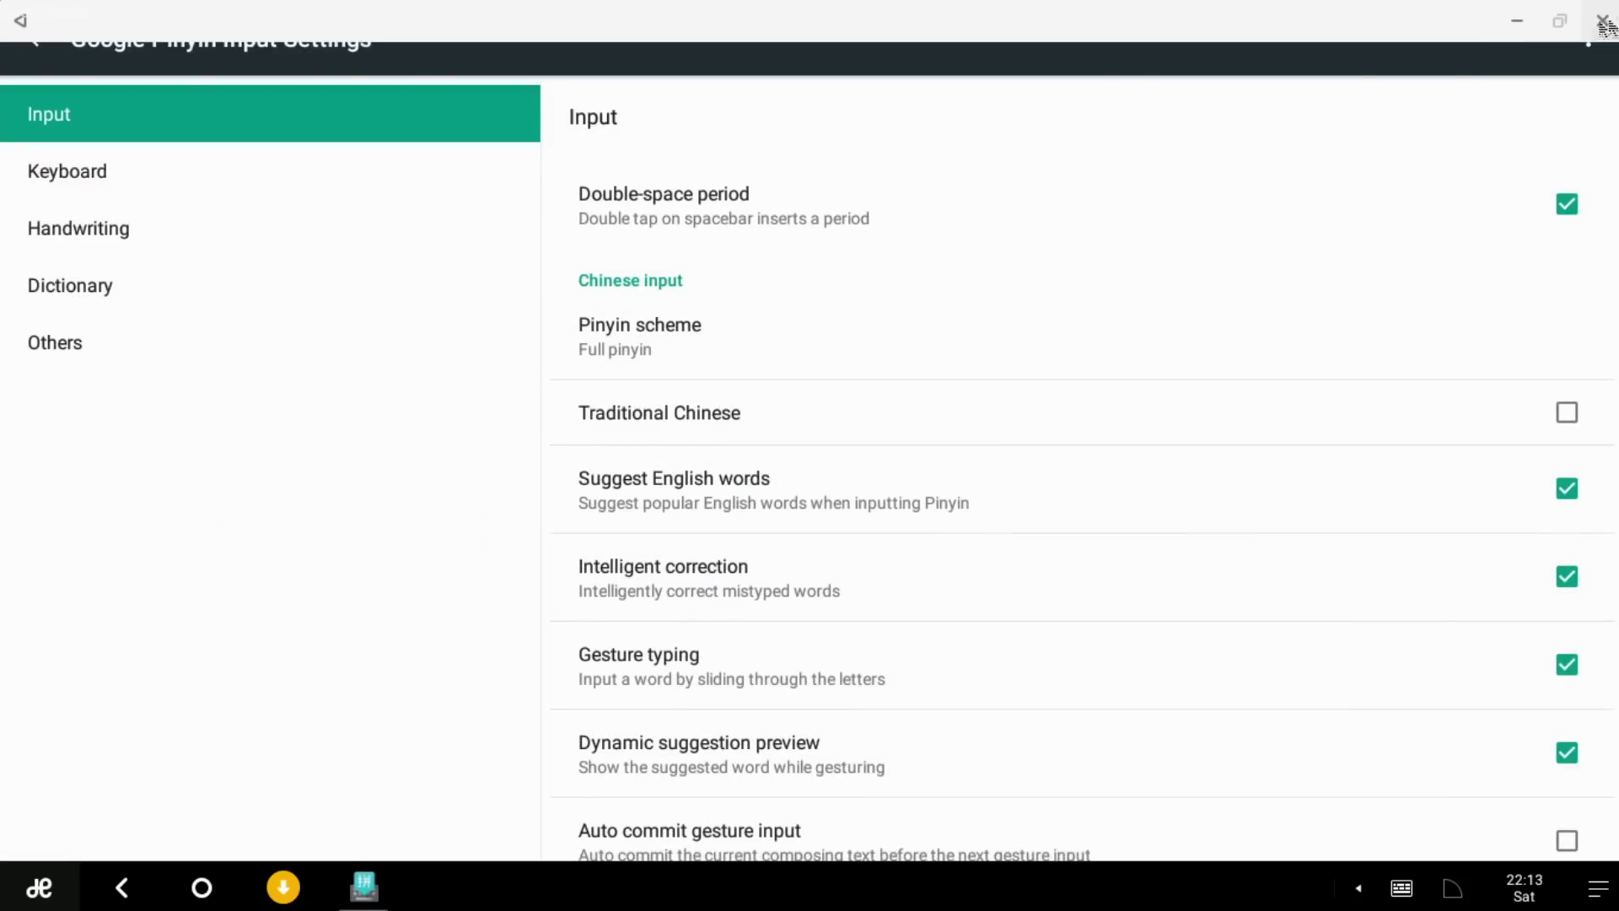
click(123, 899)
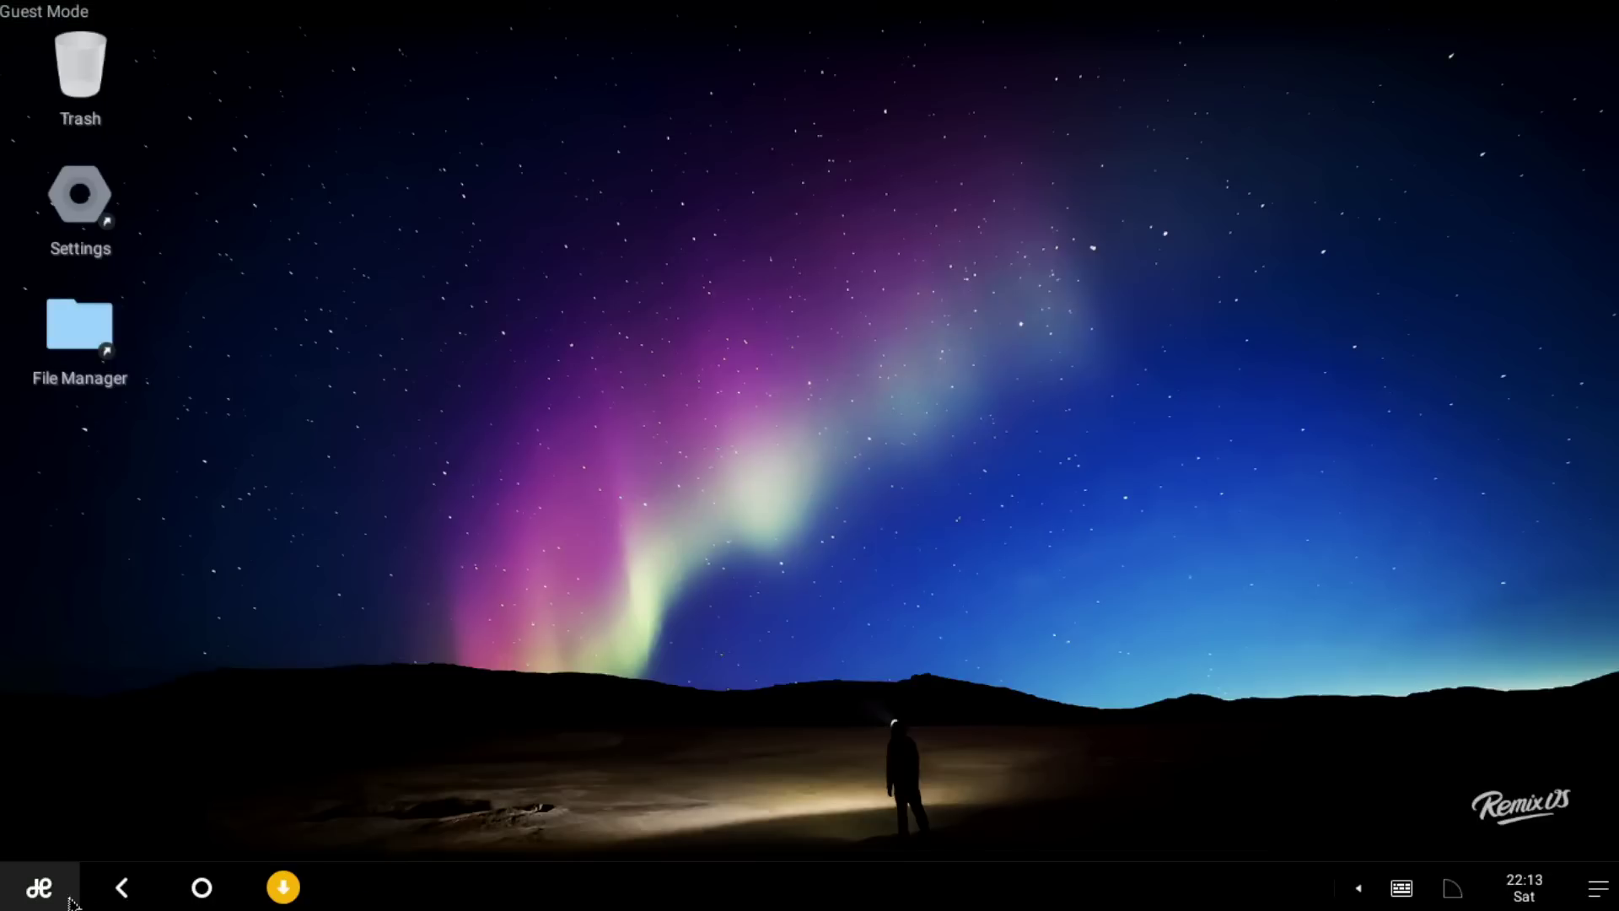
click(38, 887)
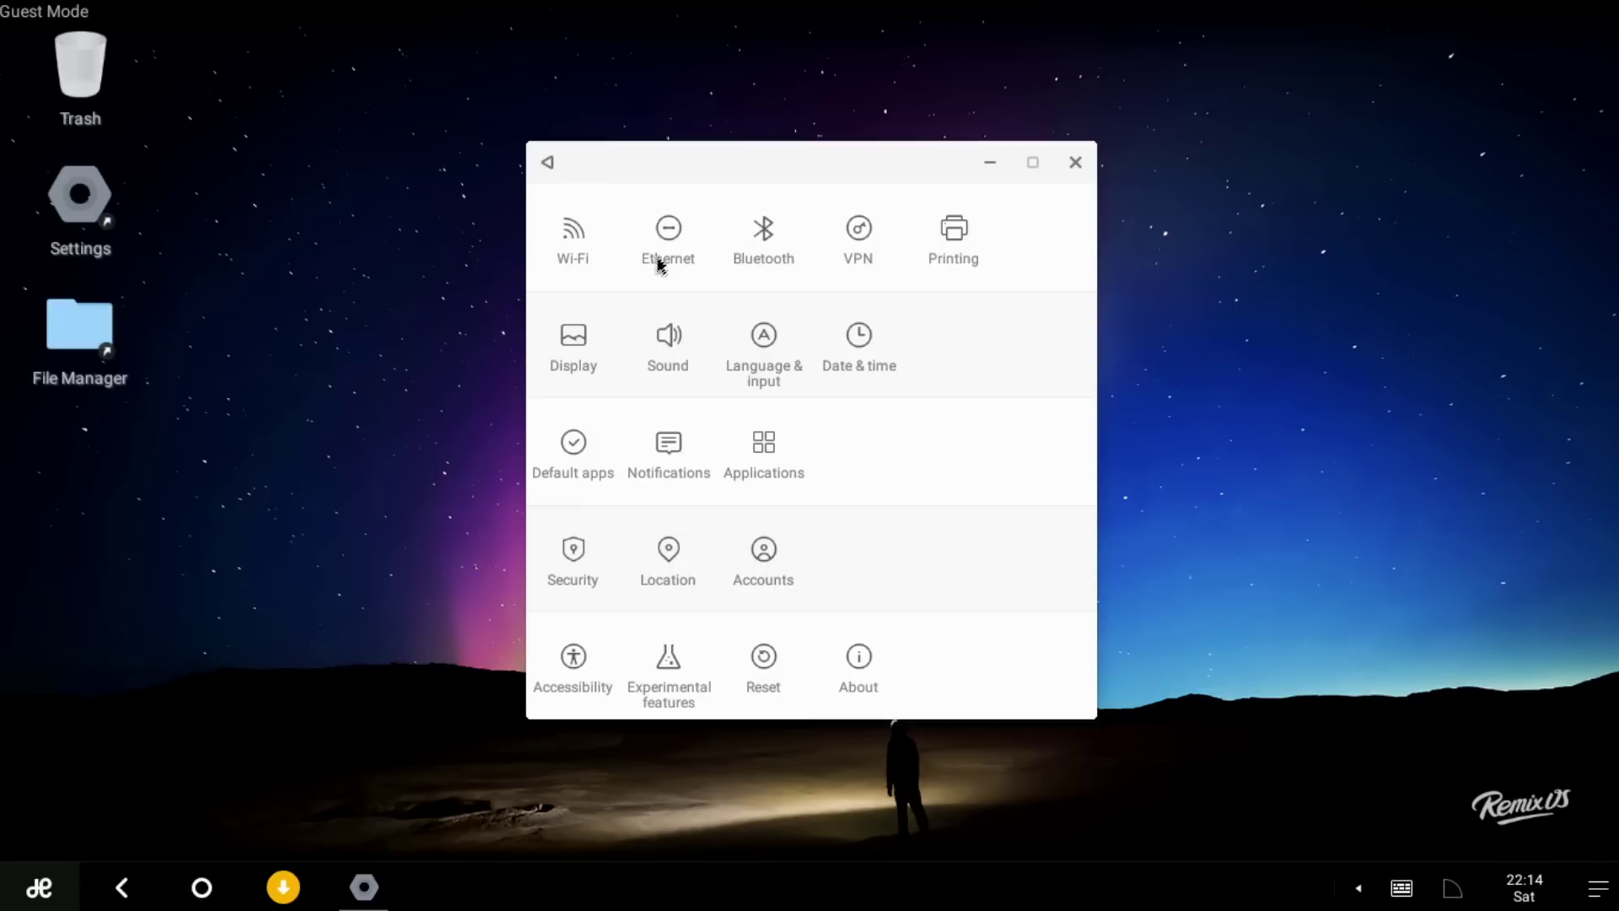
Step: In Display > Wallpapers, apply the mountain wallpaper and move the window to the upper right
click(577, 352)
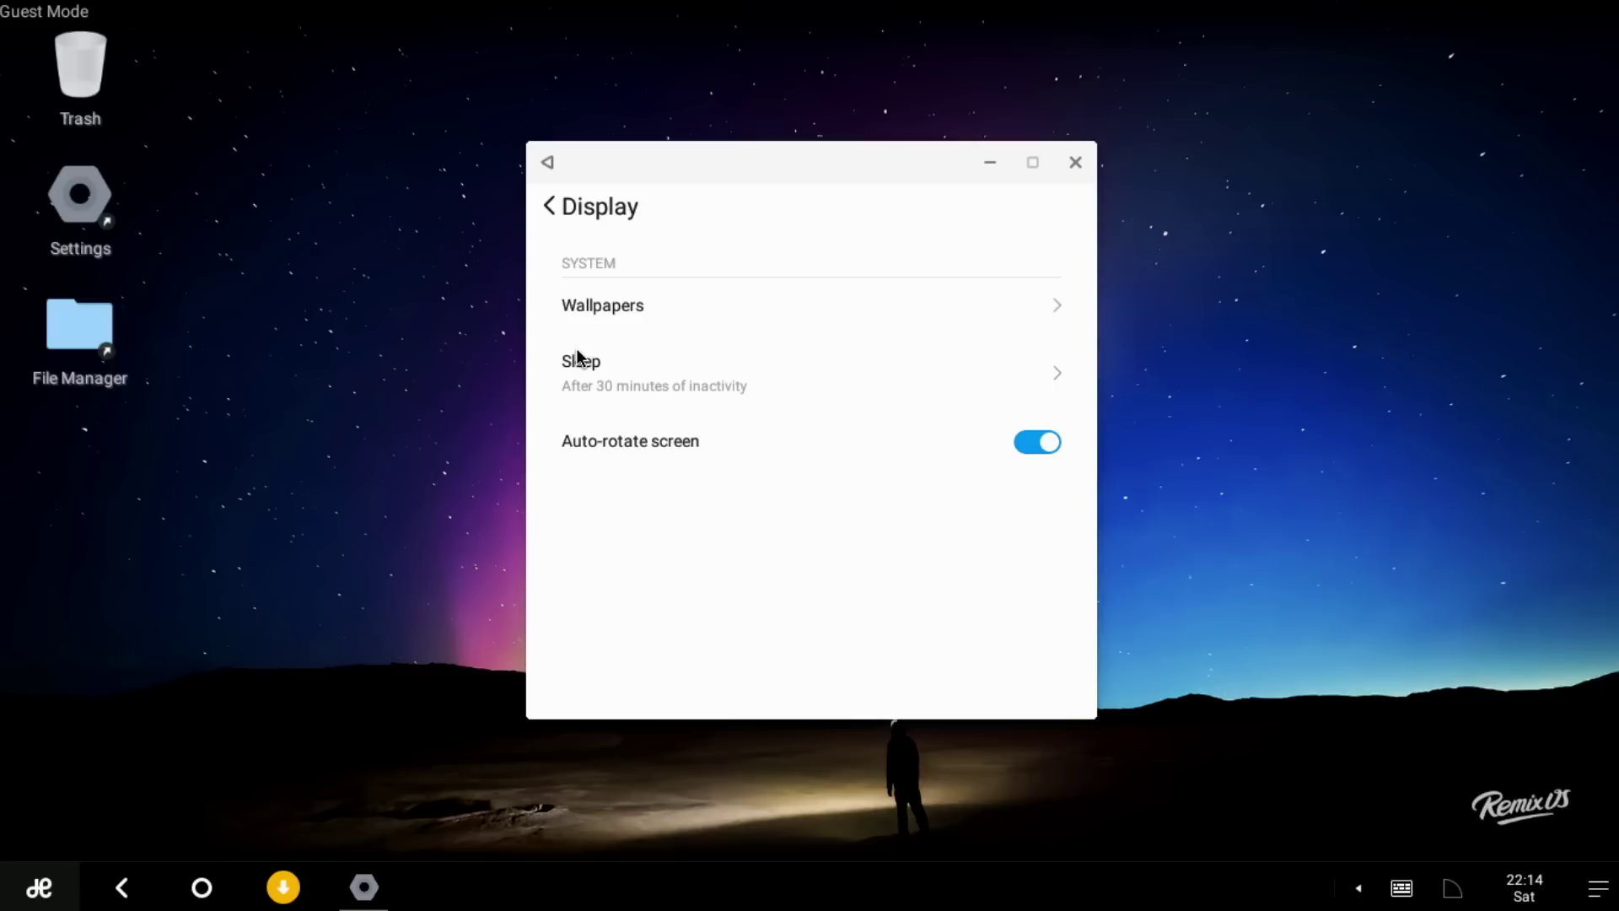
click(698, 307)
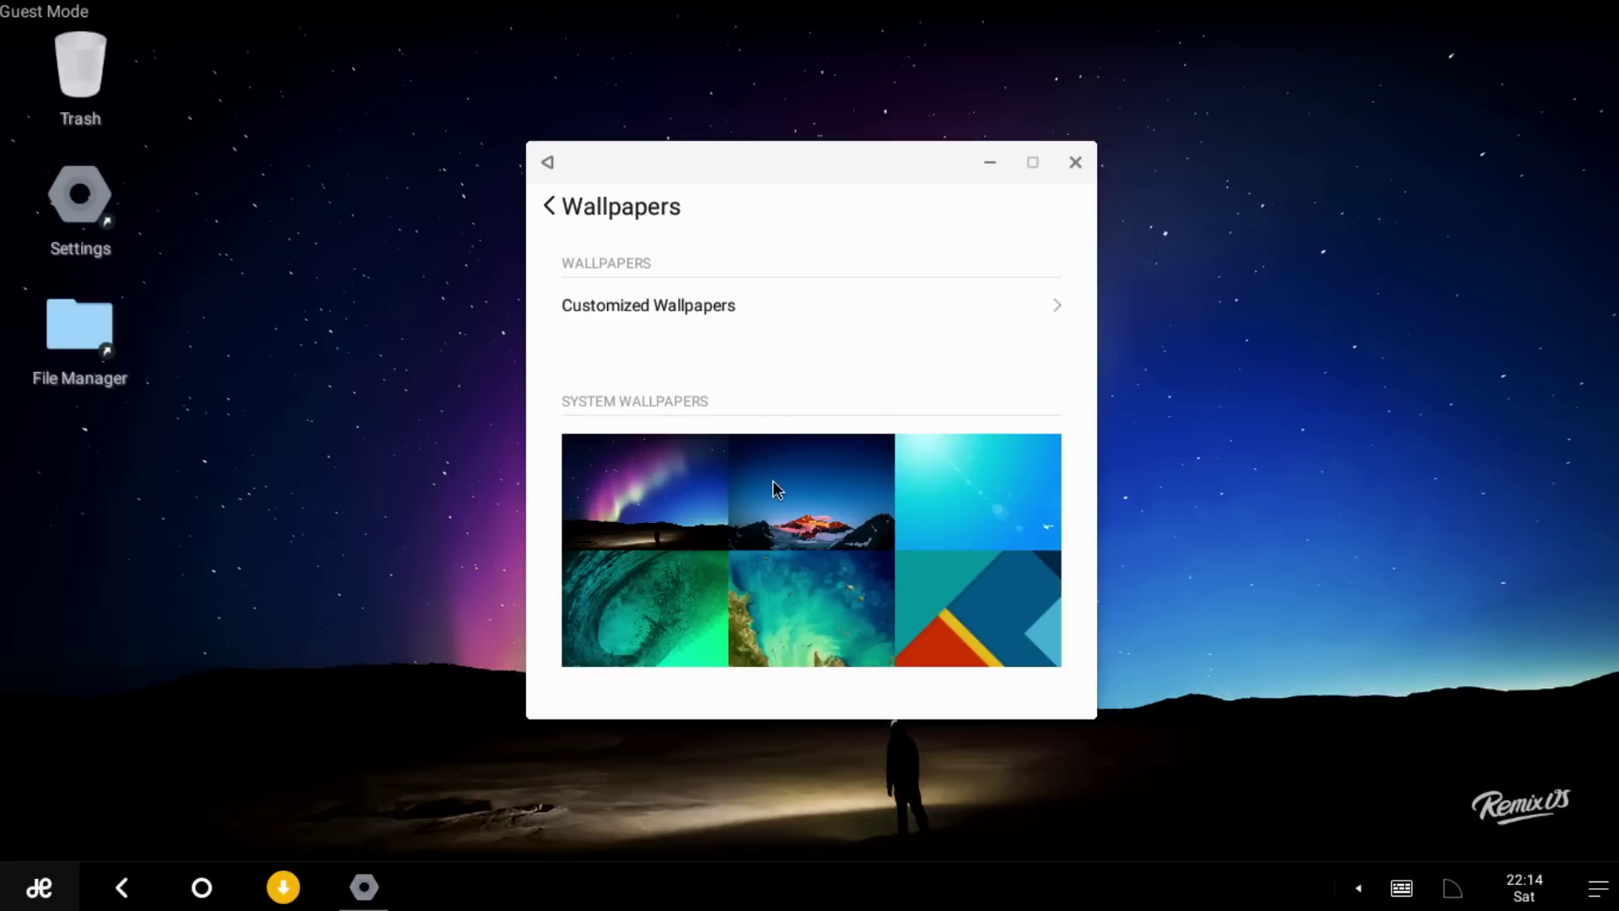
click(817, 470)
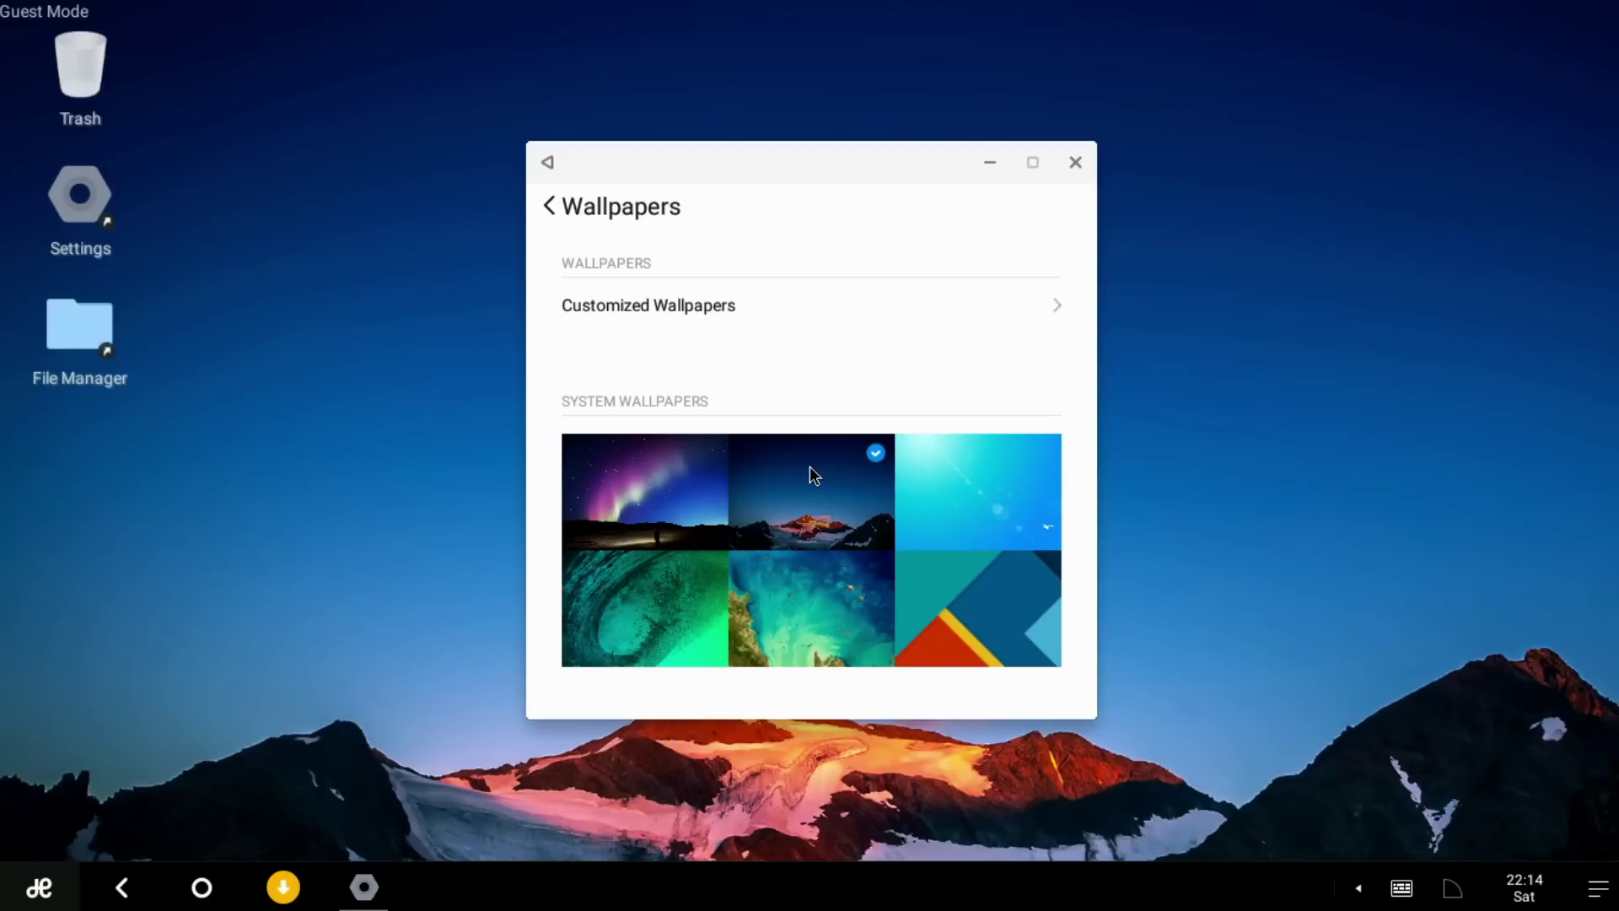
drag(748, 154, 1147, 95)
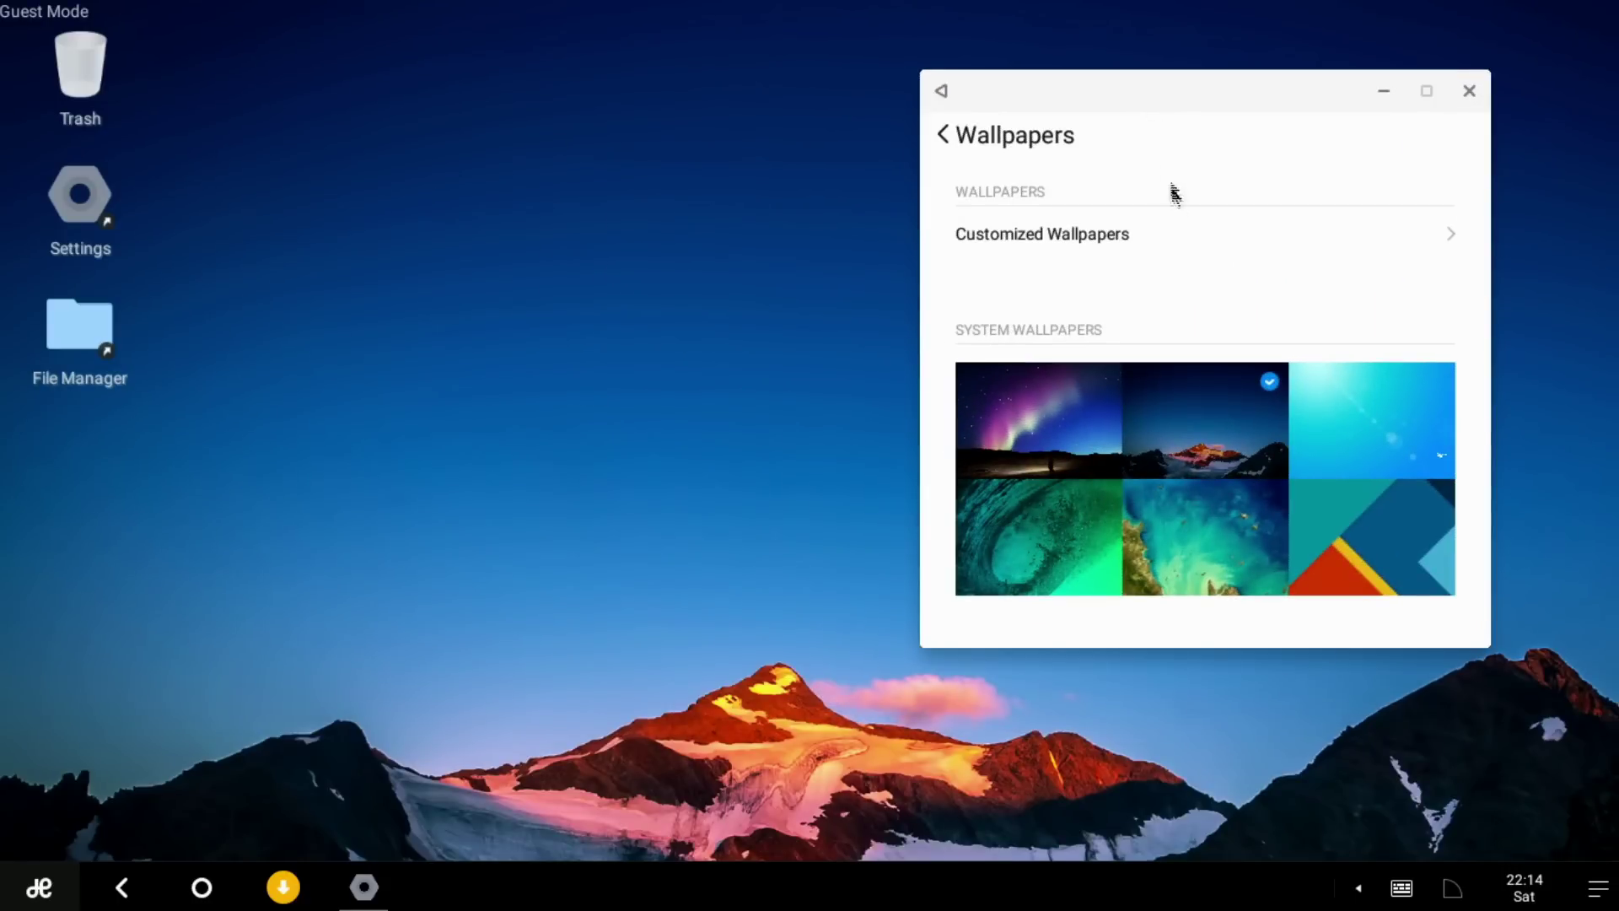
Step: Try the cyan, wave, coastline and geometric wallpapers, finally settling on the mountain one
click(1341, 381)
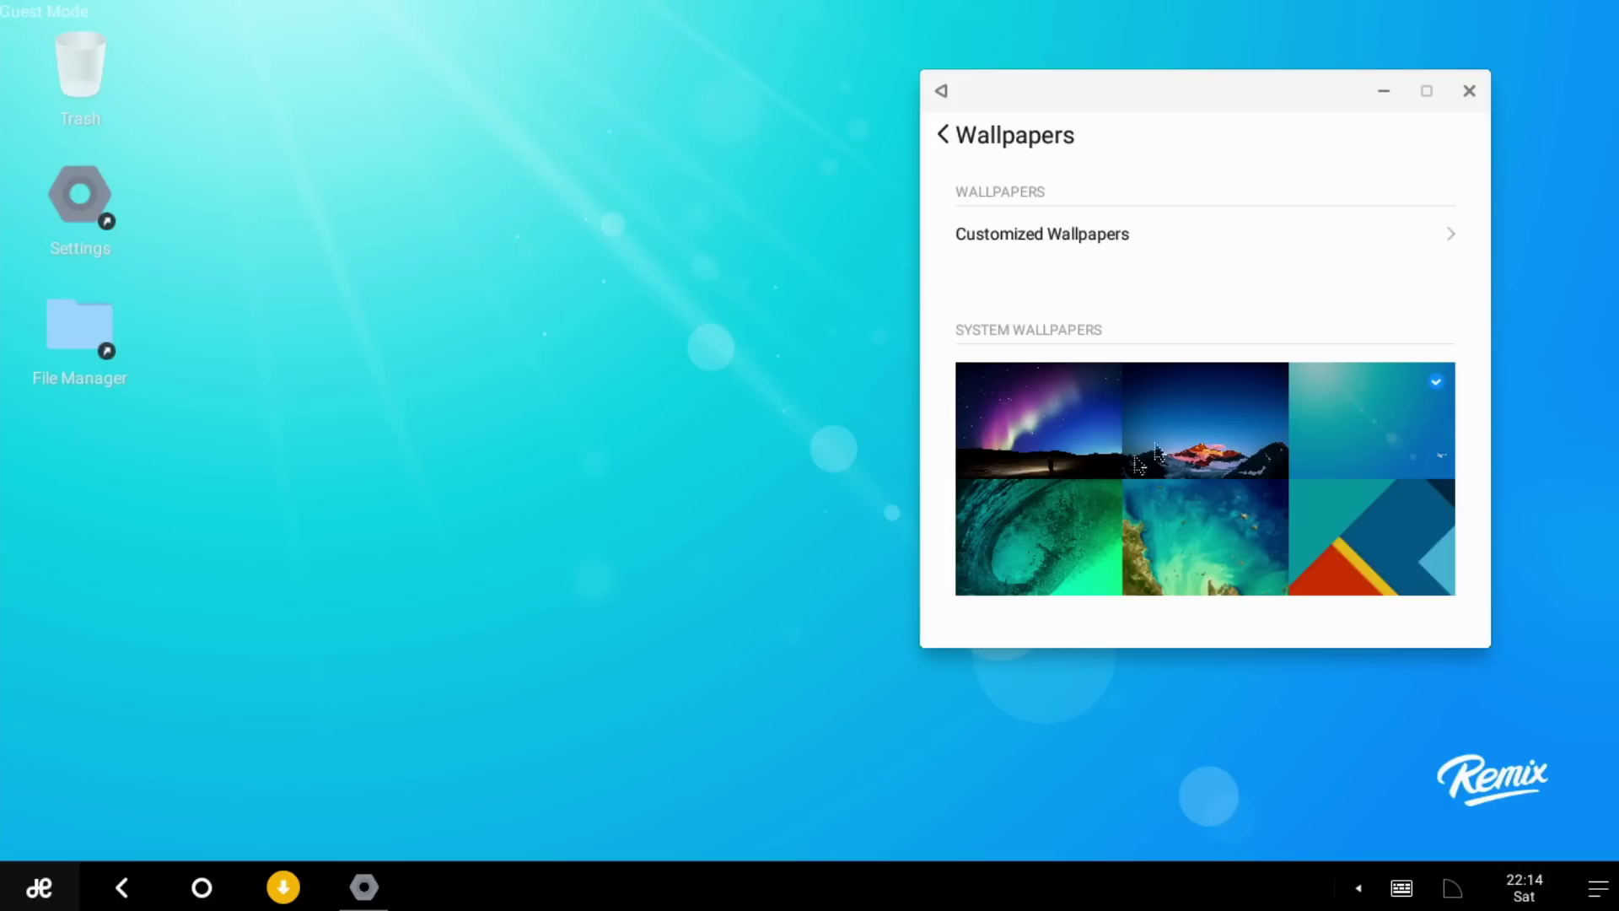
click(1043, 554)
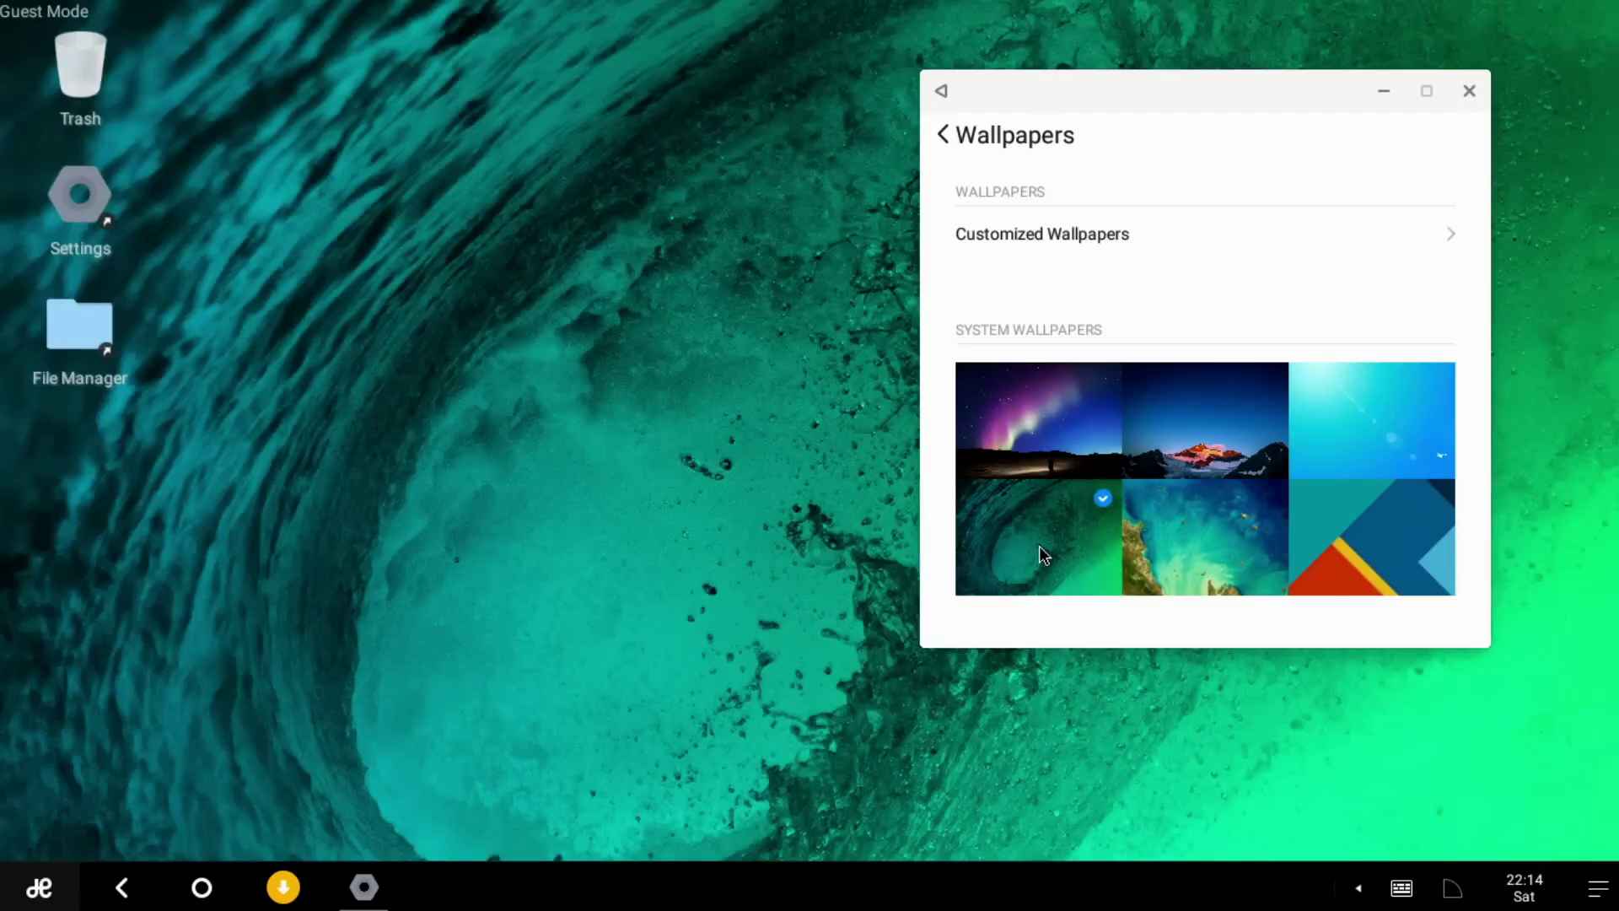
click(1178, 532)
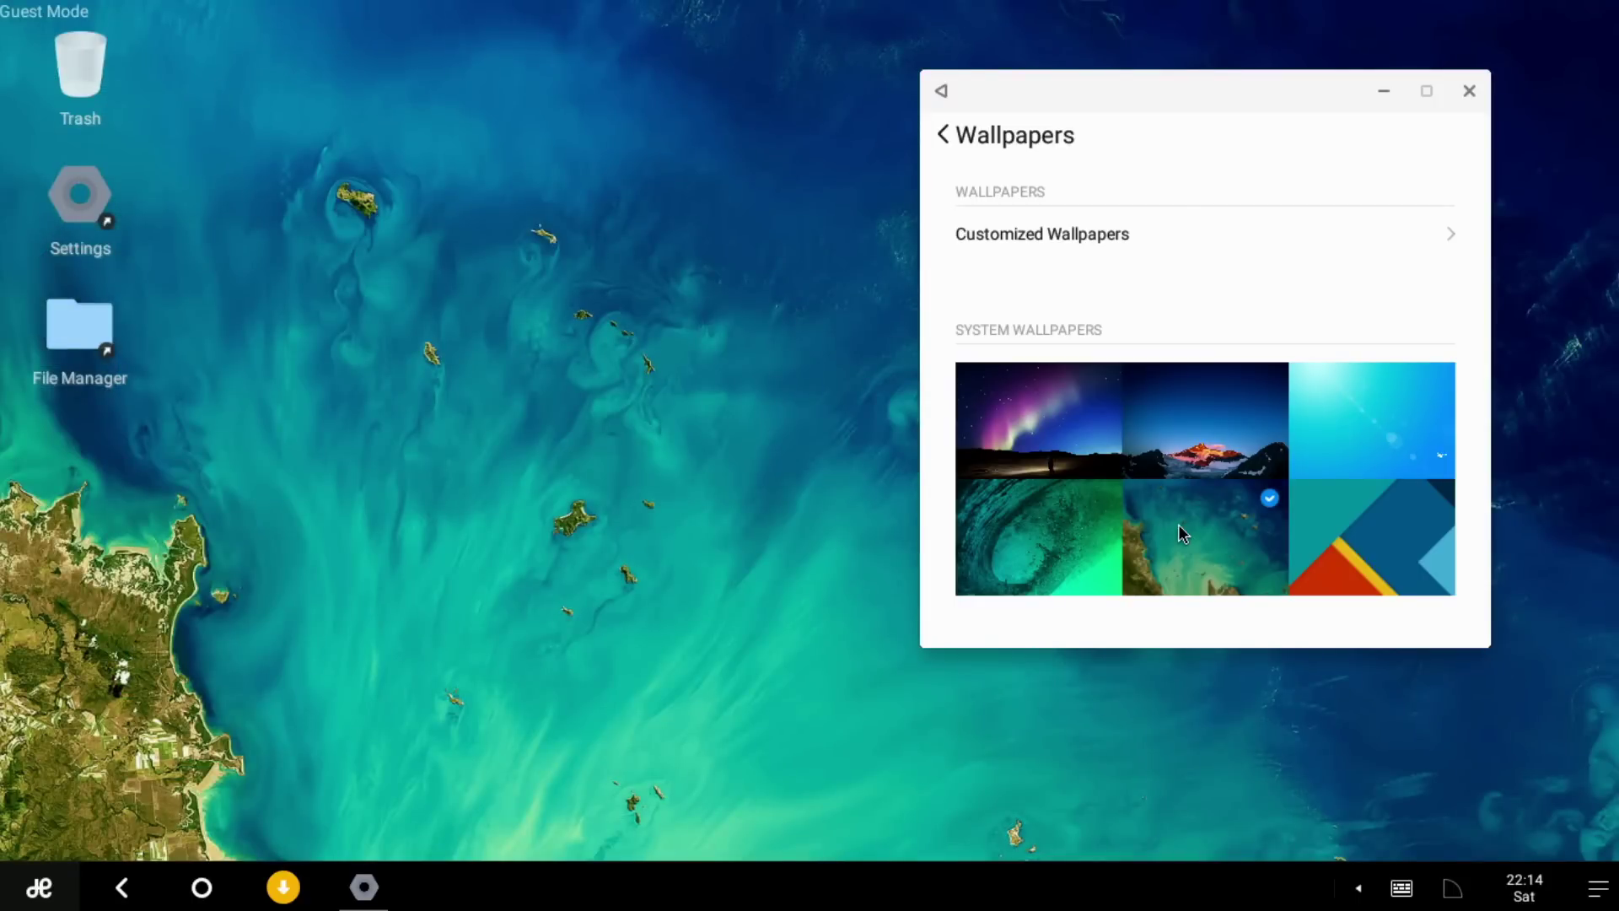
click(1320, 527)
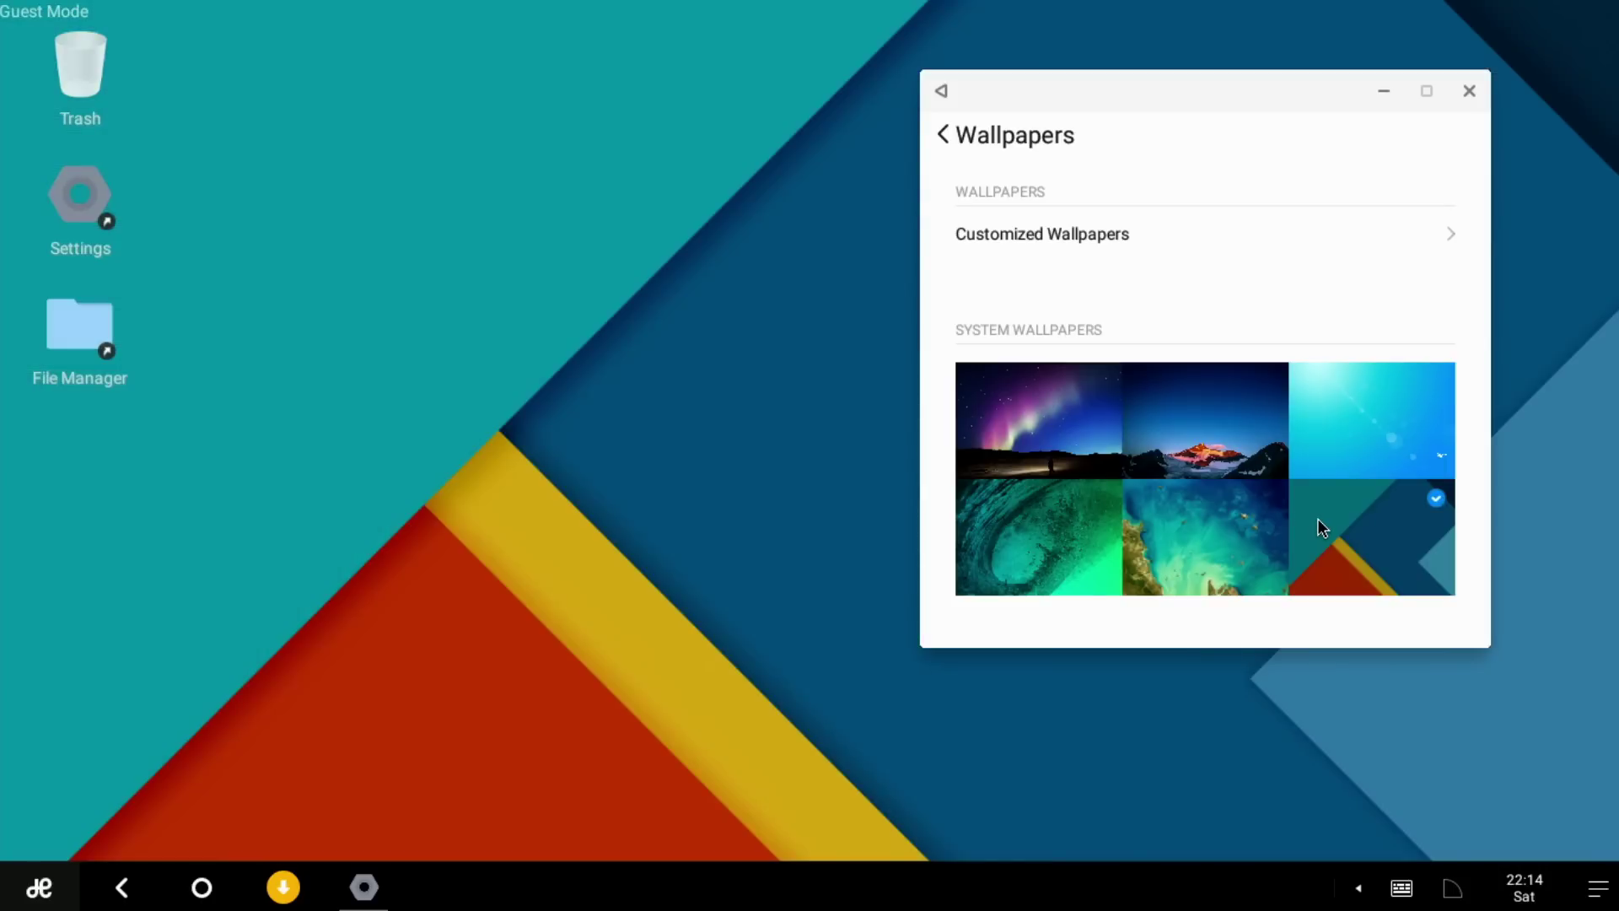
click(1176, 417)
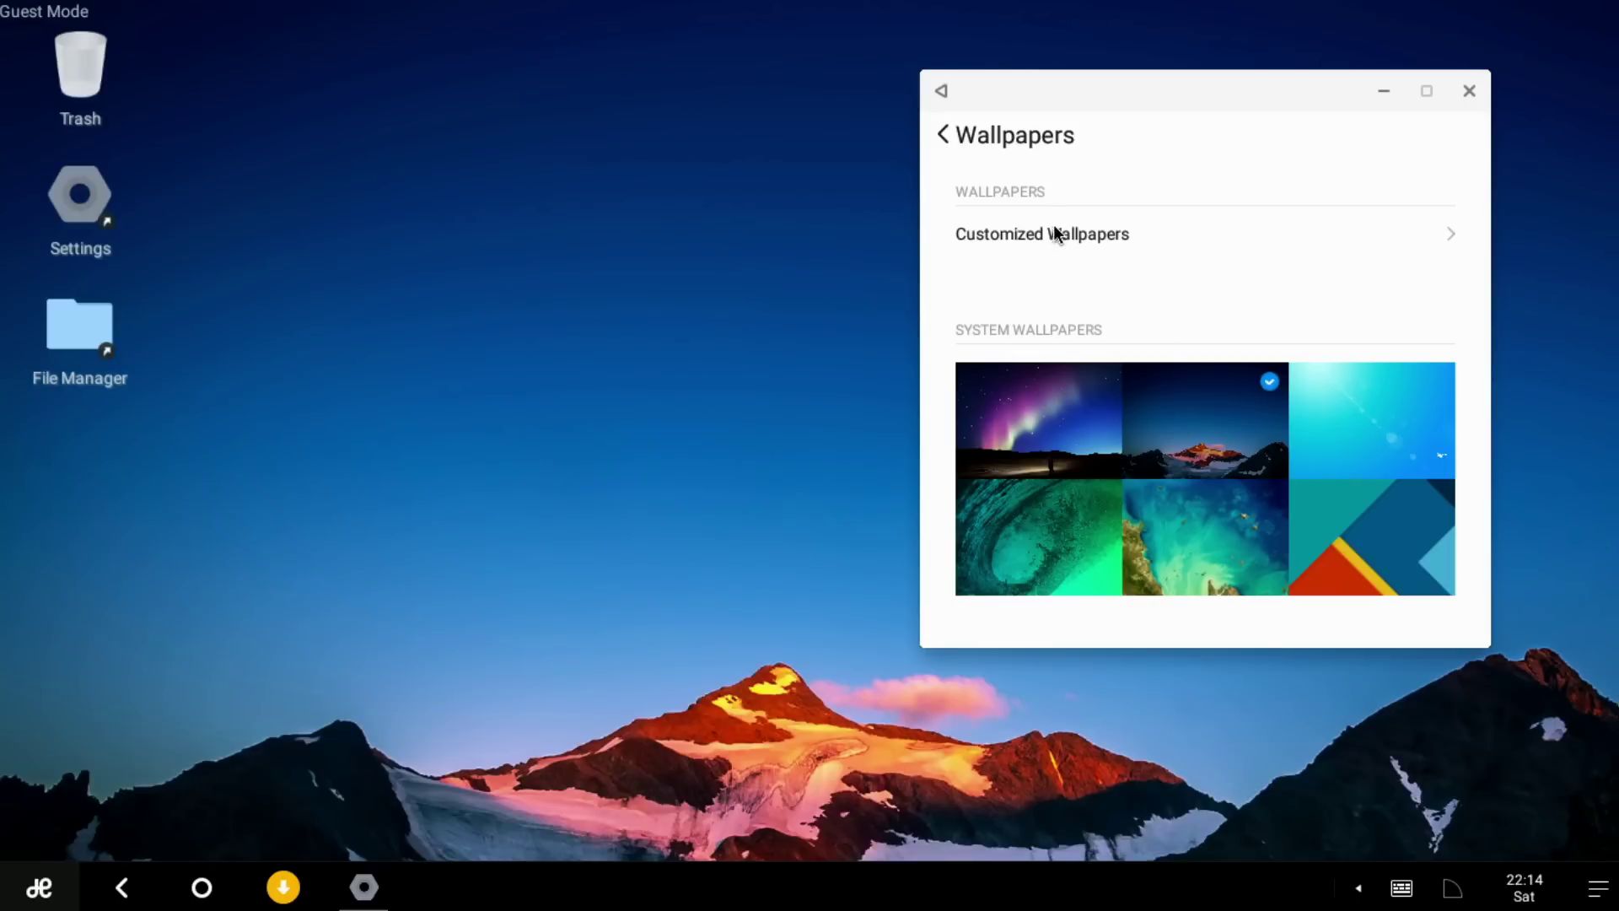
Step: Review Sound settings, cancel the phone ringtone picker leaving Sceptrum, then go back and open Date & time
key(Escape)
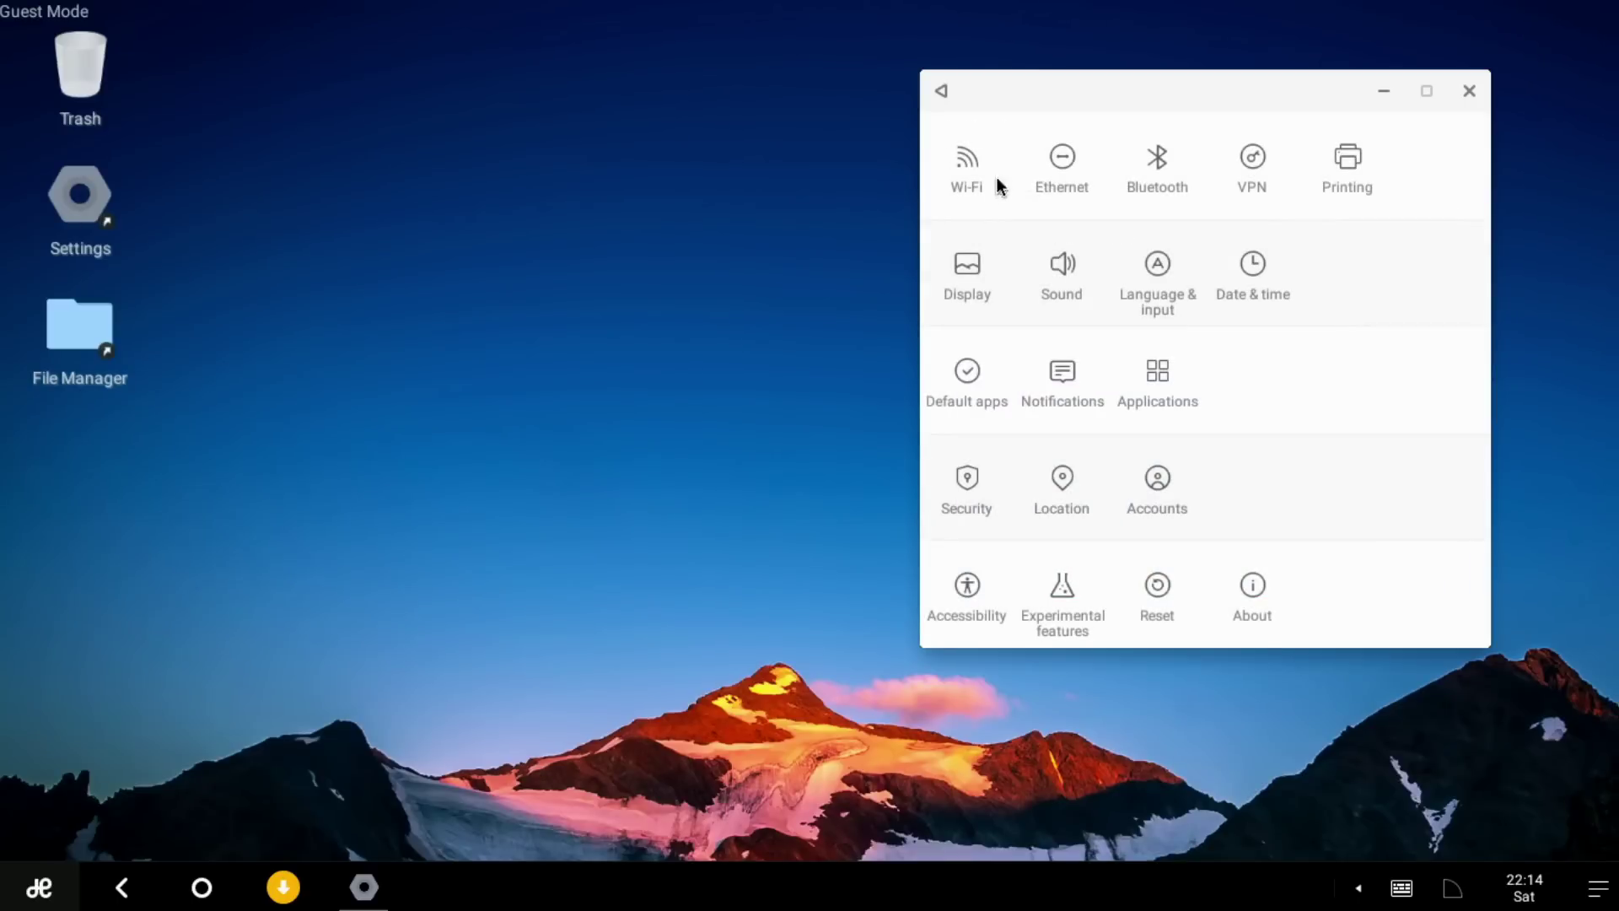
click(1065, 280)
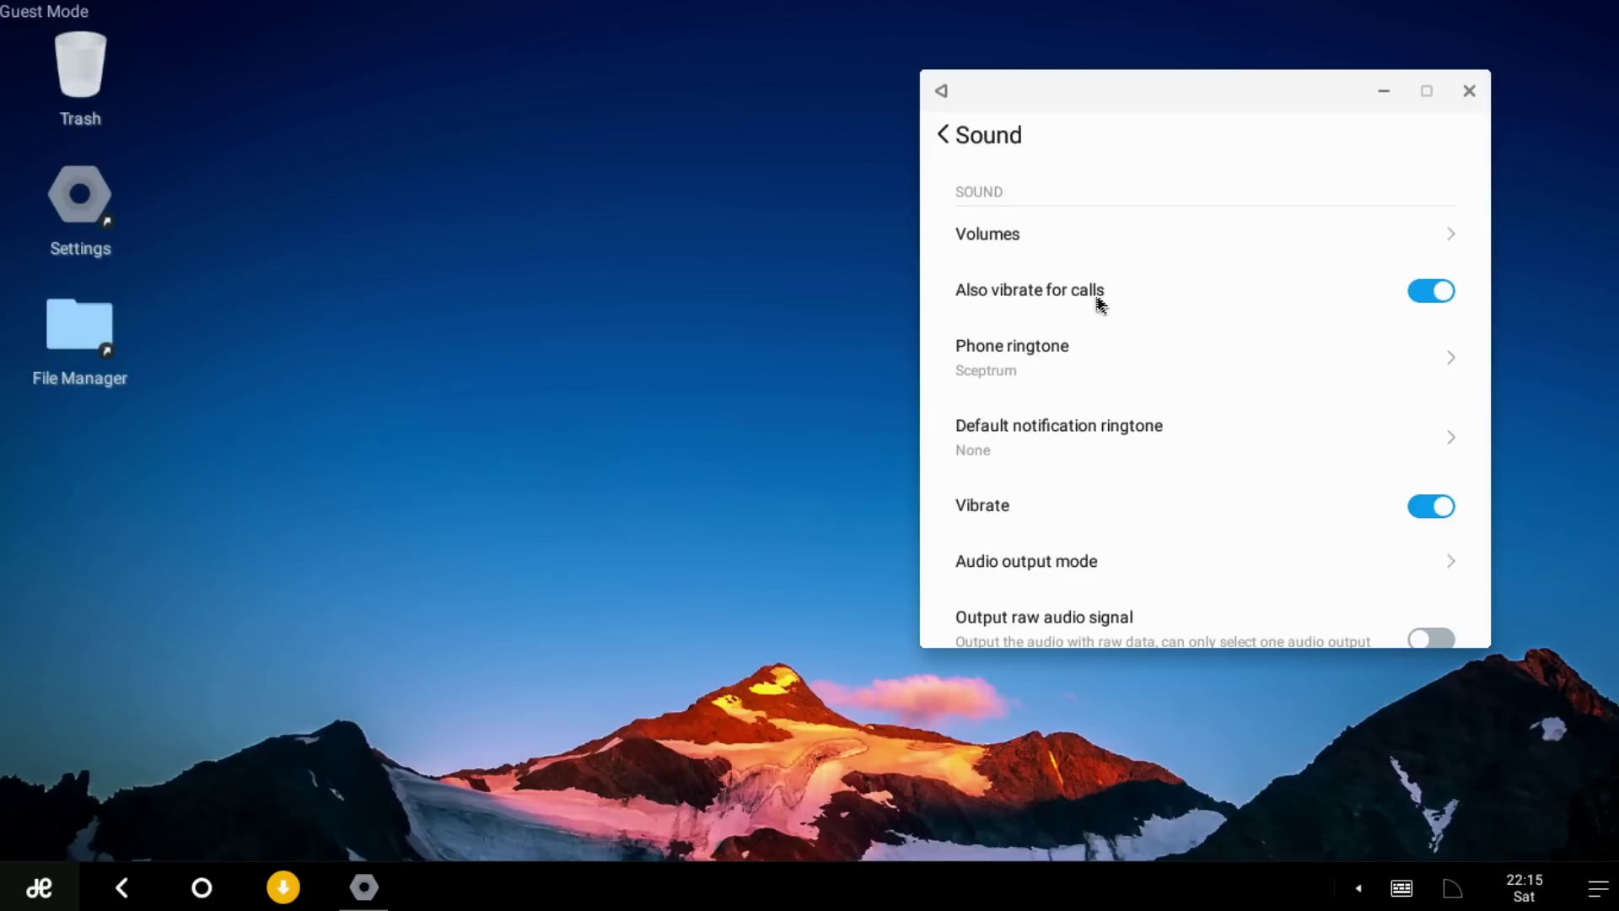
click(1191, 371)
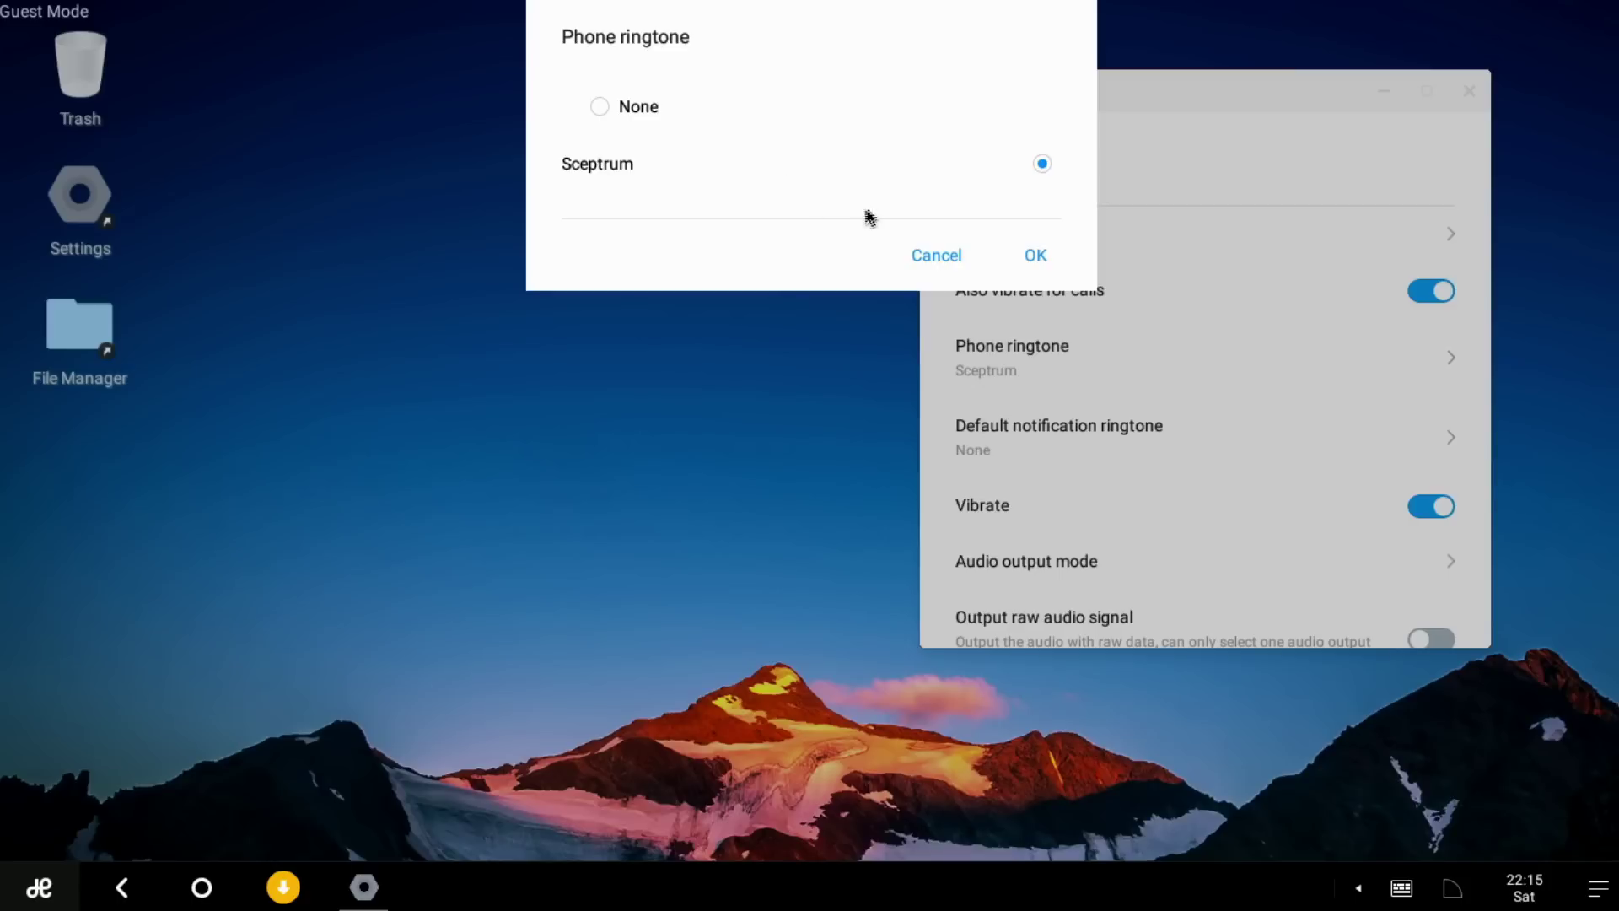
click(934, 257)
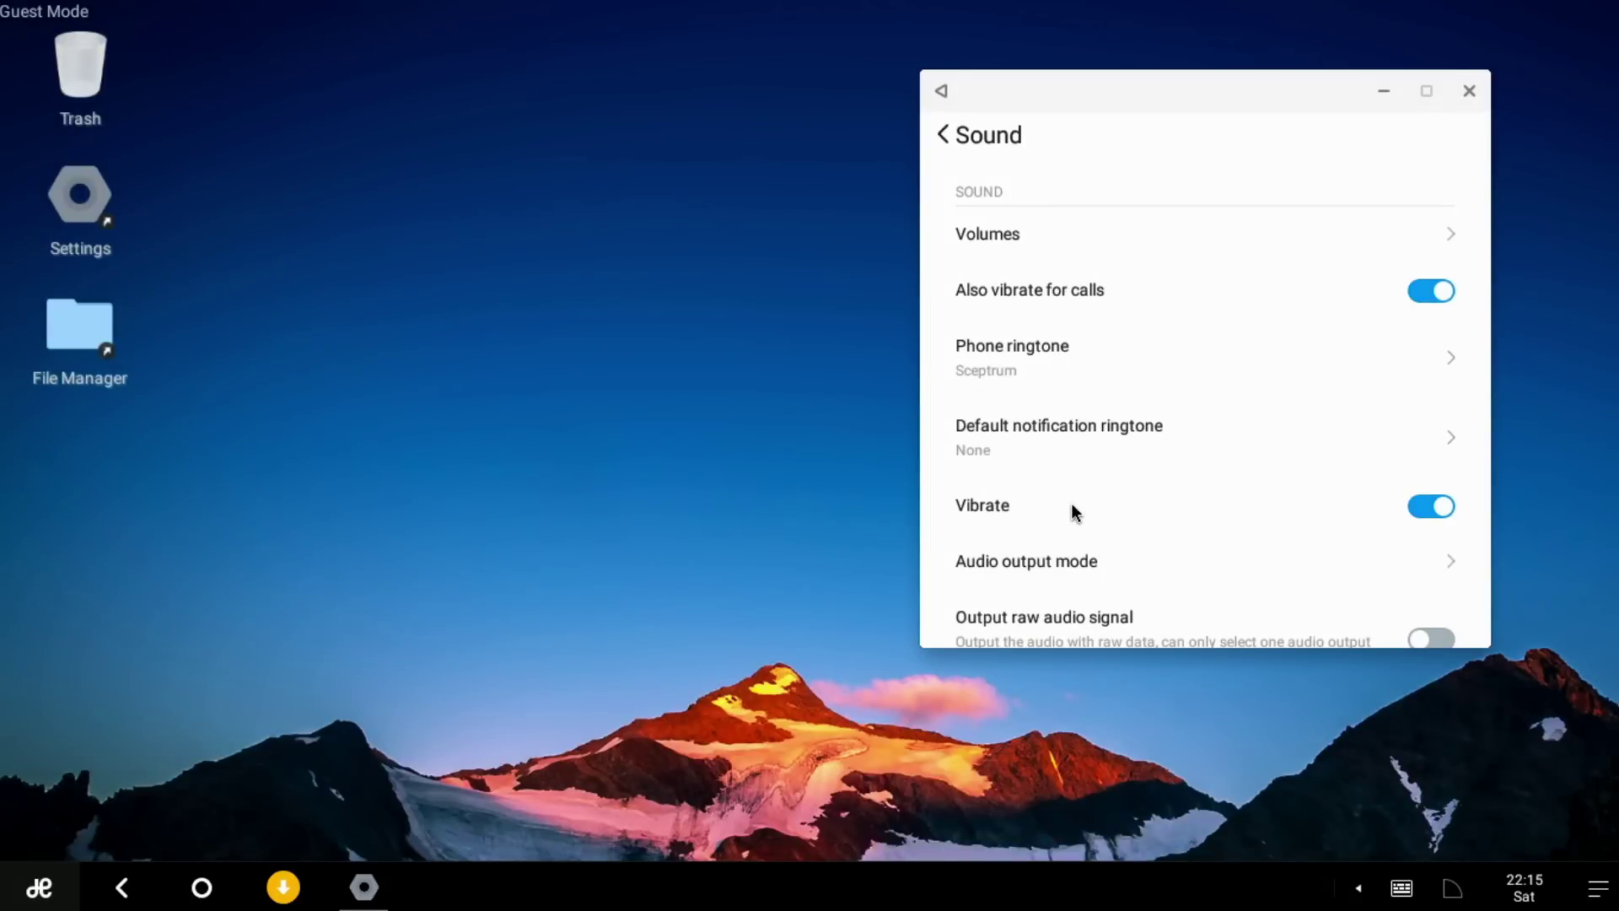
scroll(1071, 504, down, 2)
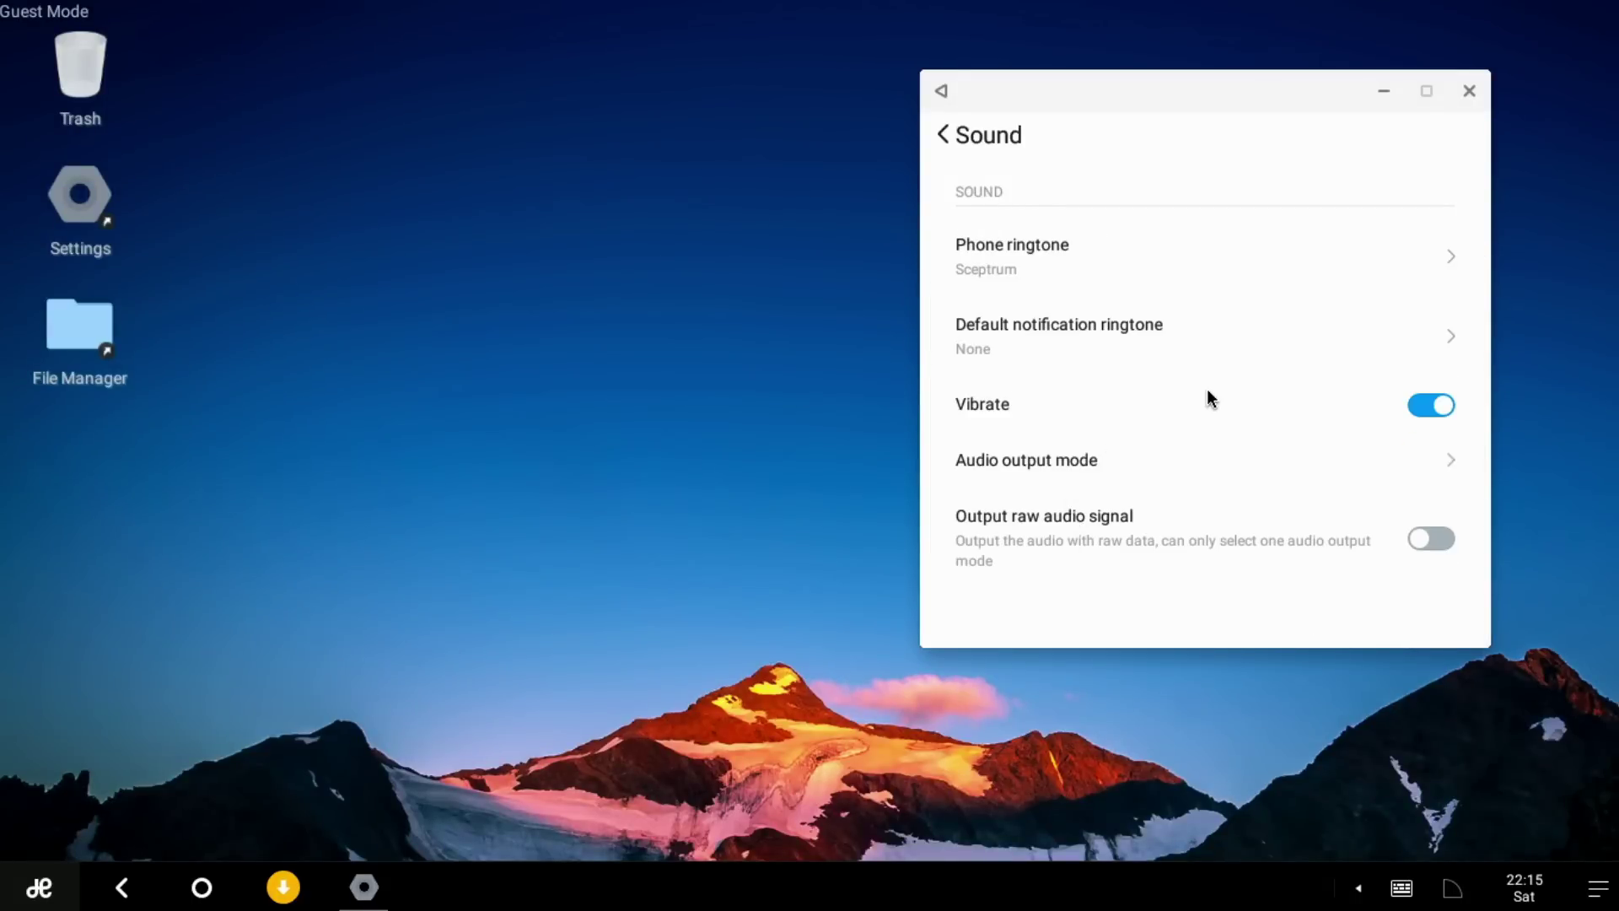
key(Escape)
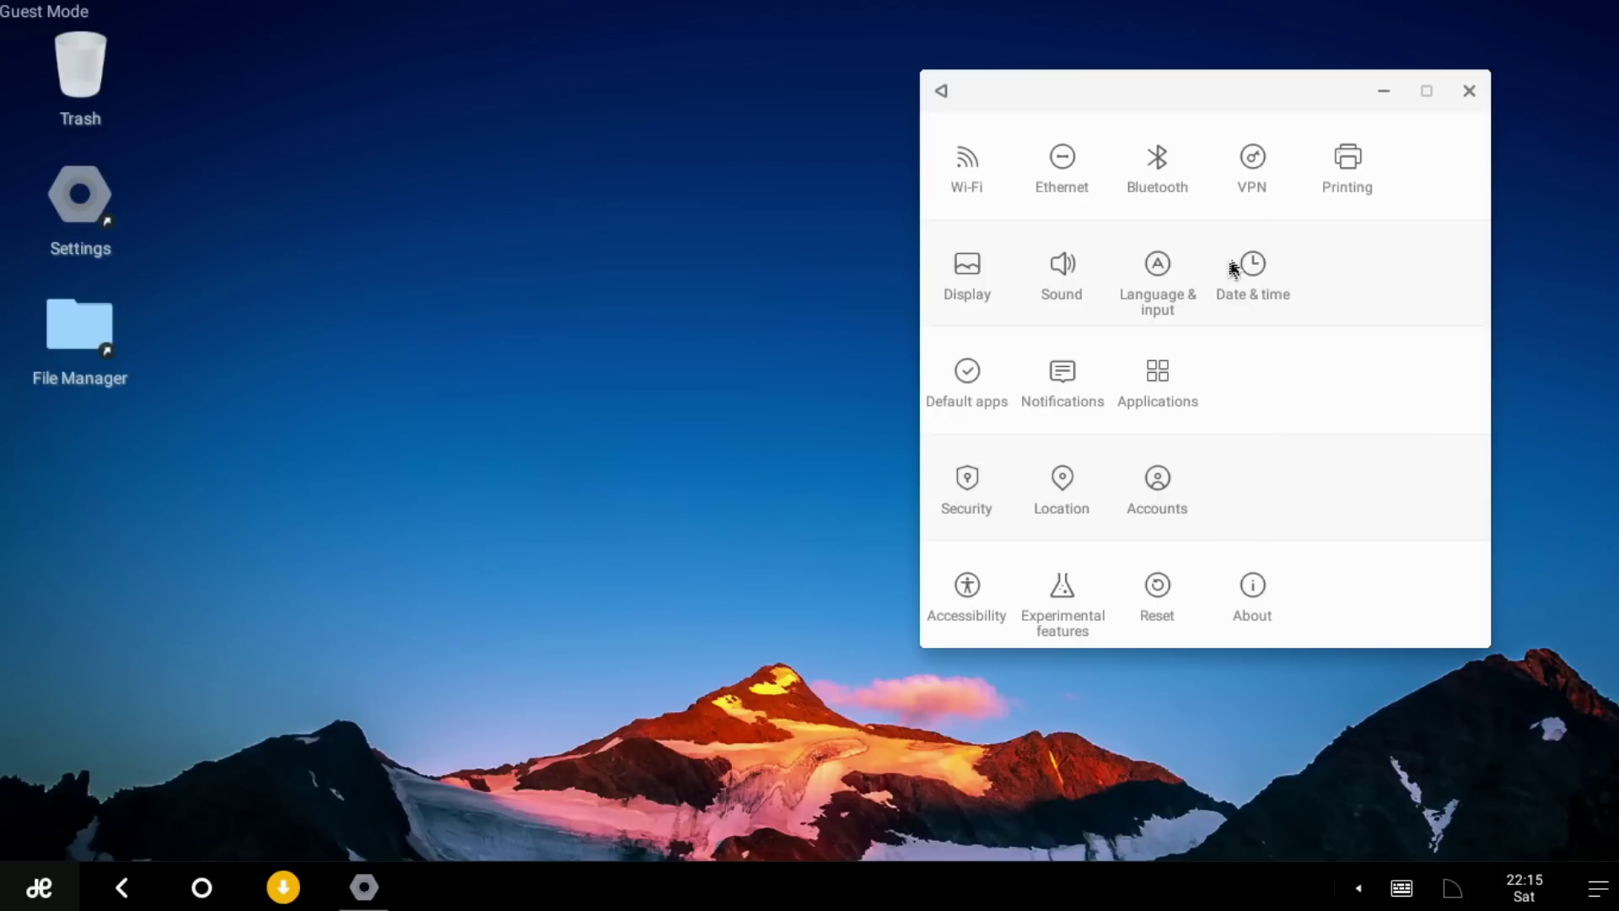
click(1250, 261)
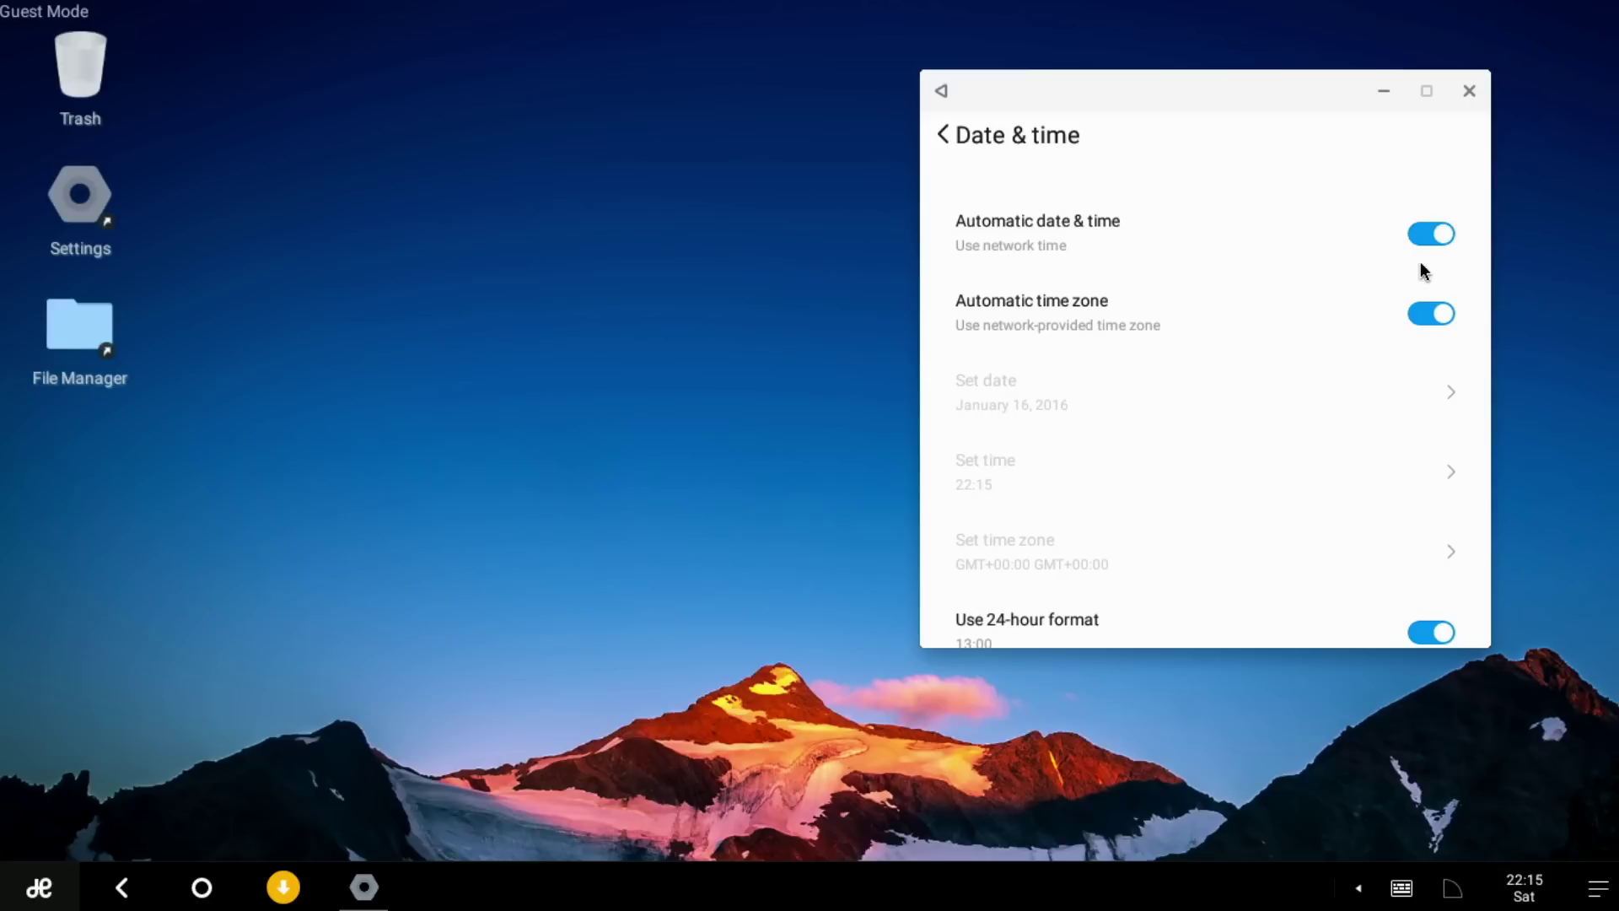
Step: Disable automatic date & time and time zone, choose GMT-07:00 Mountain Standard Time, and return to the overview
click(1423, 230)
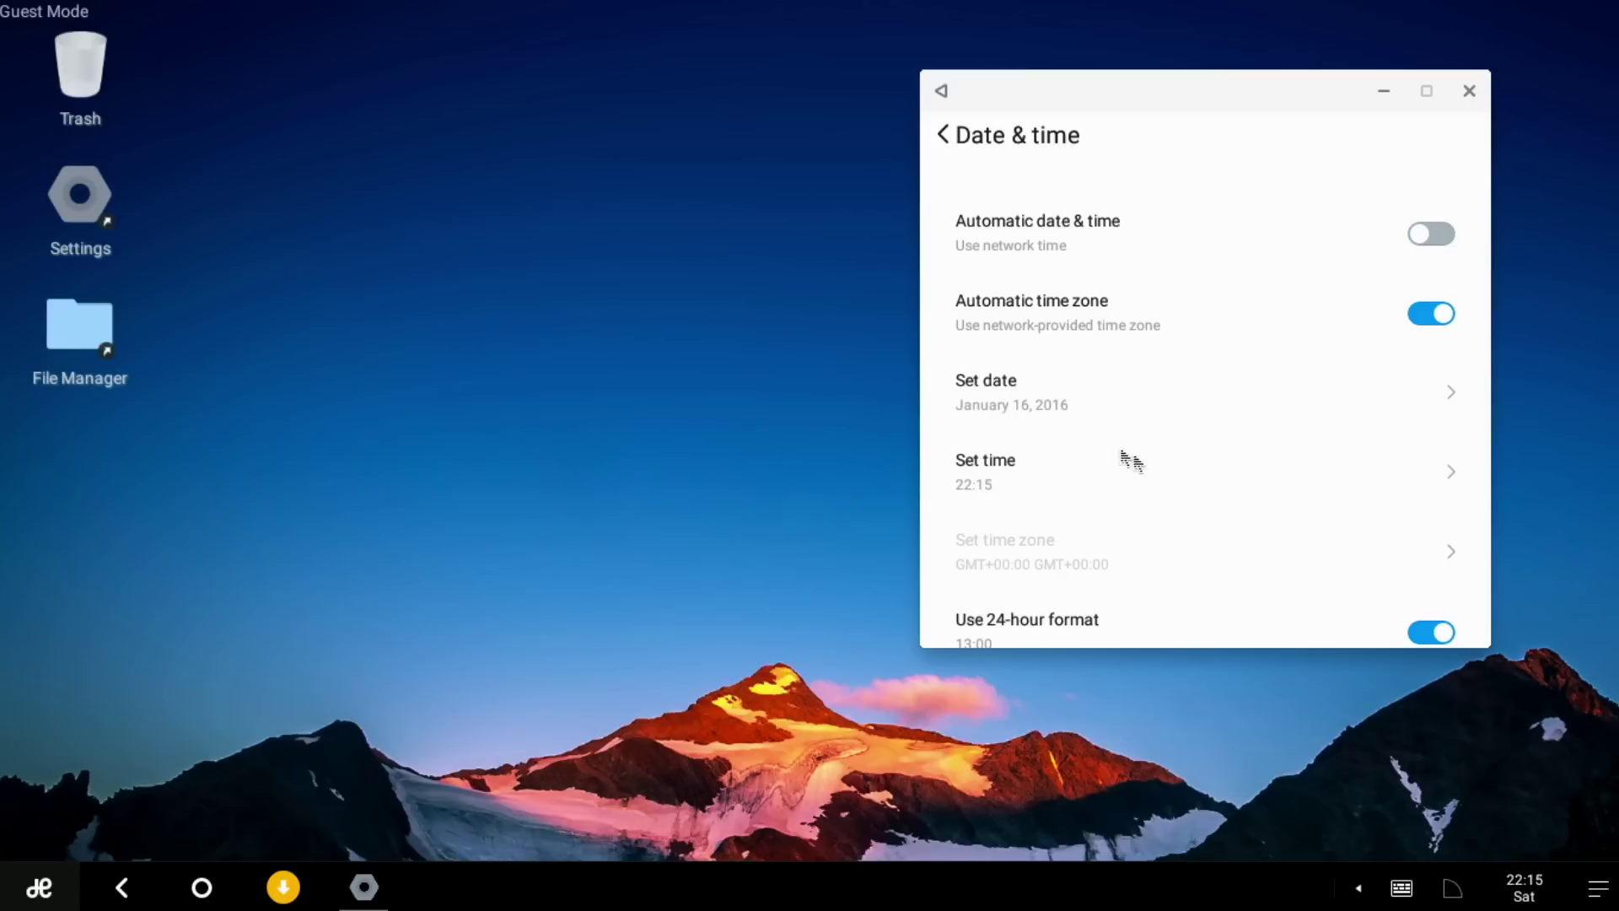
click(1427, 316)
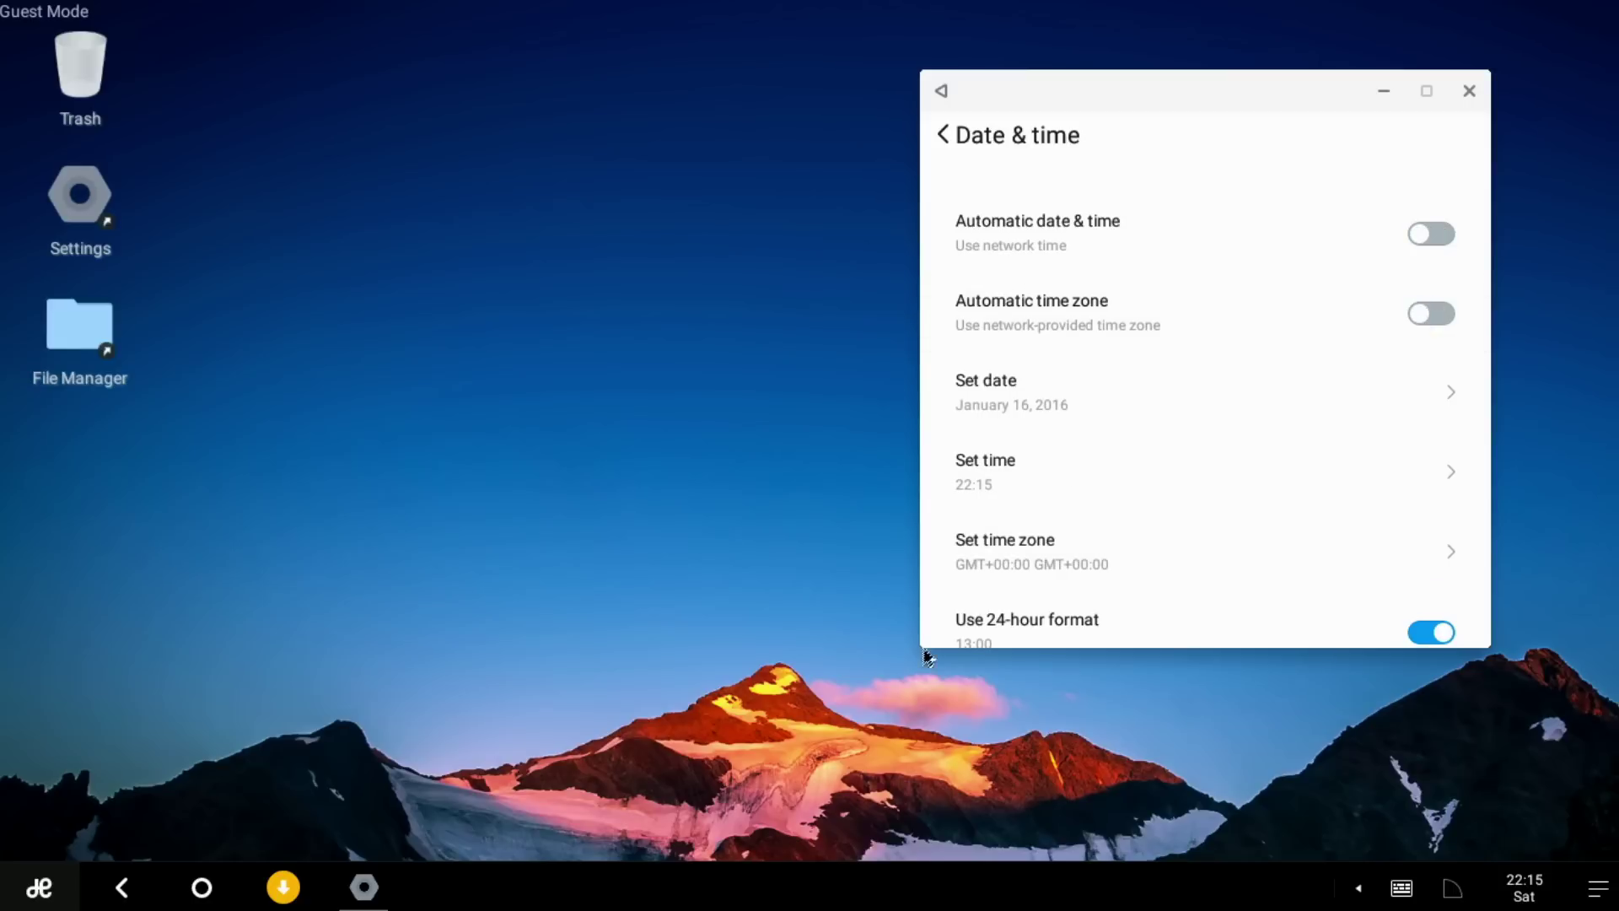
click(998, 565)
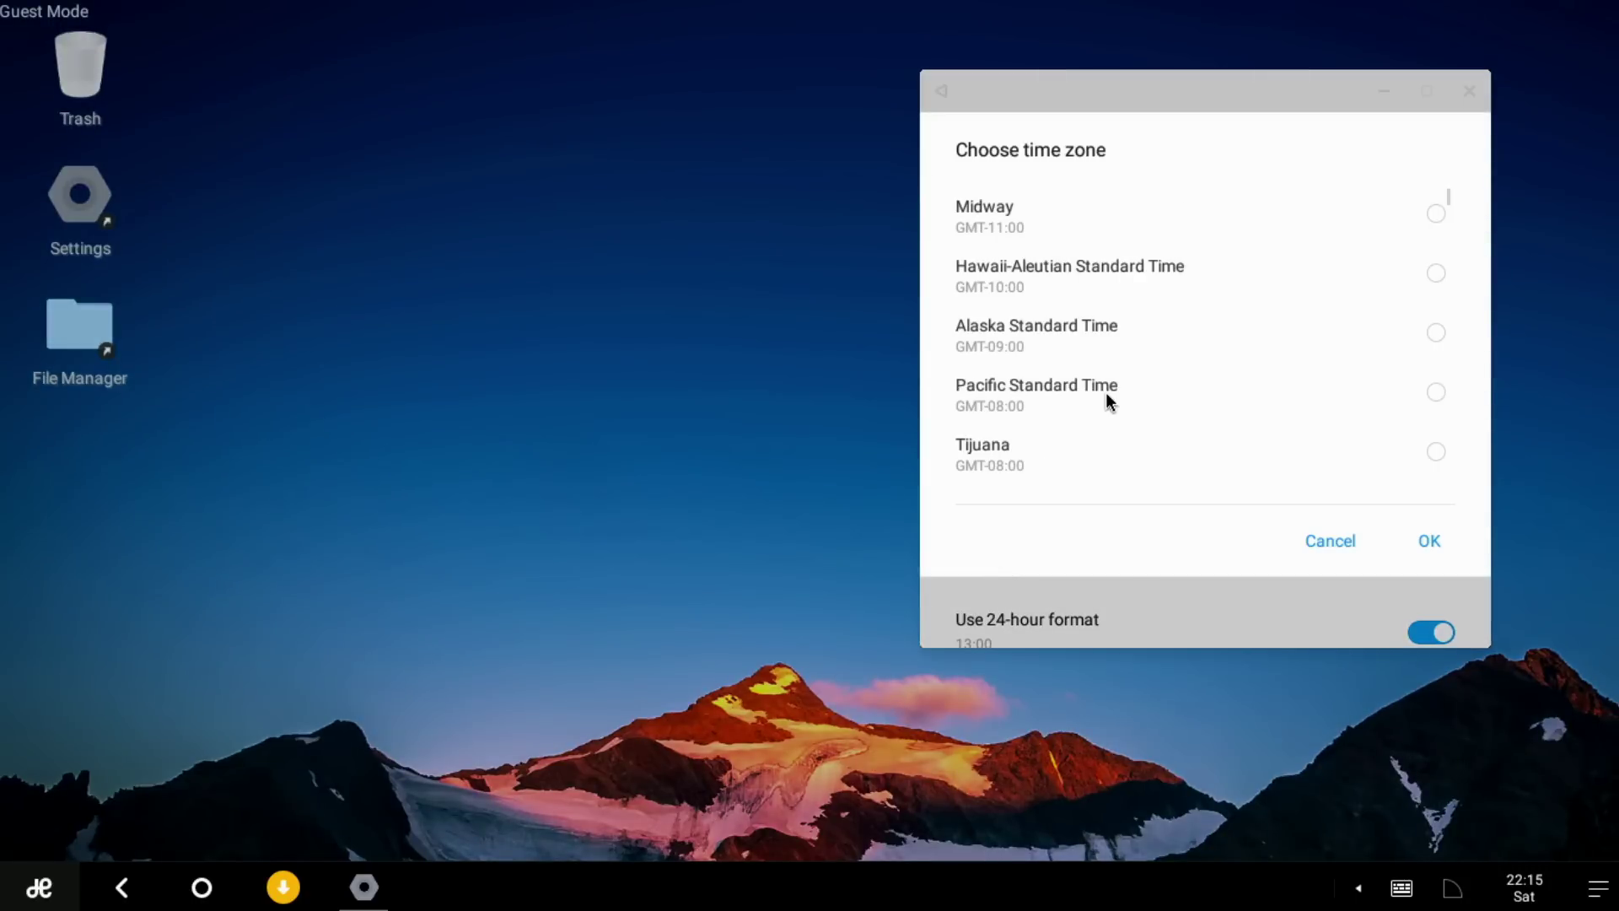
scroll(1107, 396, down, 3)
click(1084, 464)
click(1431, 542)
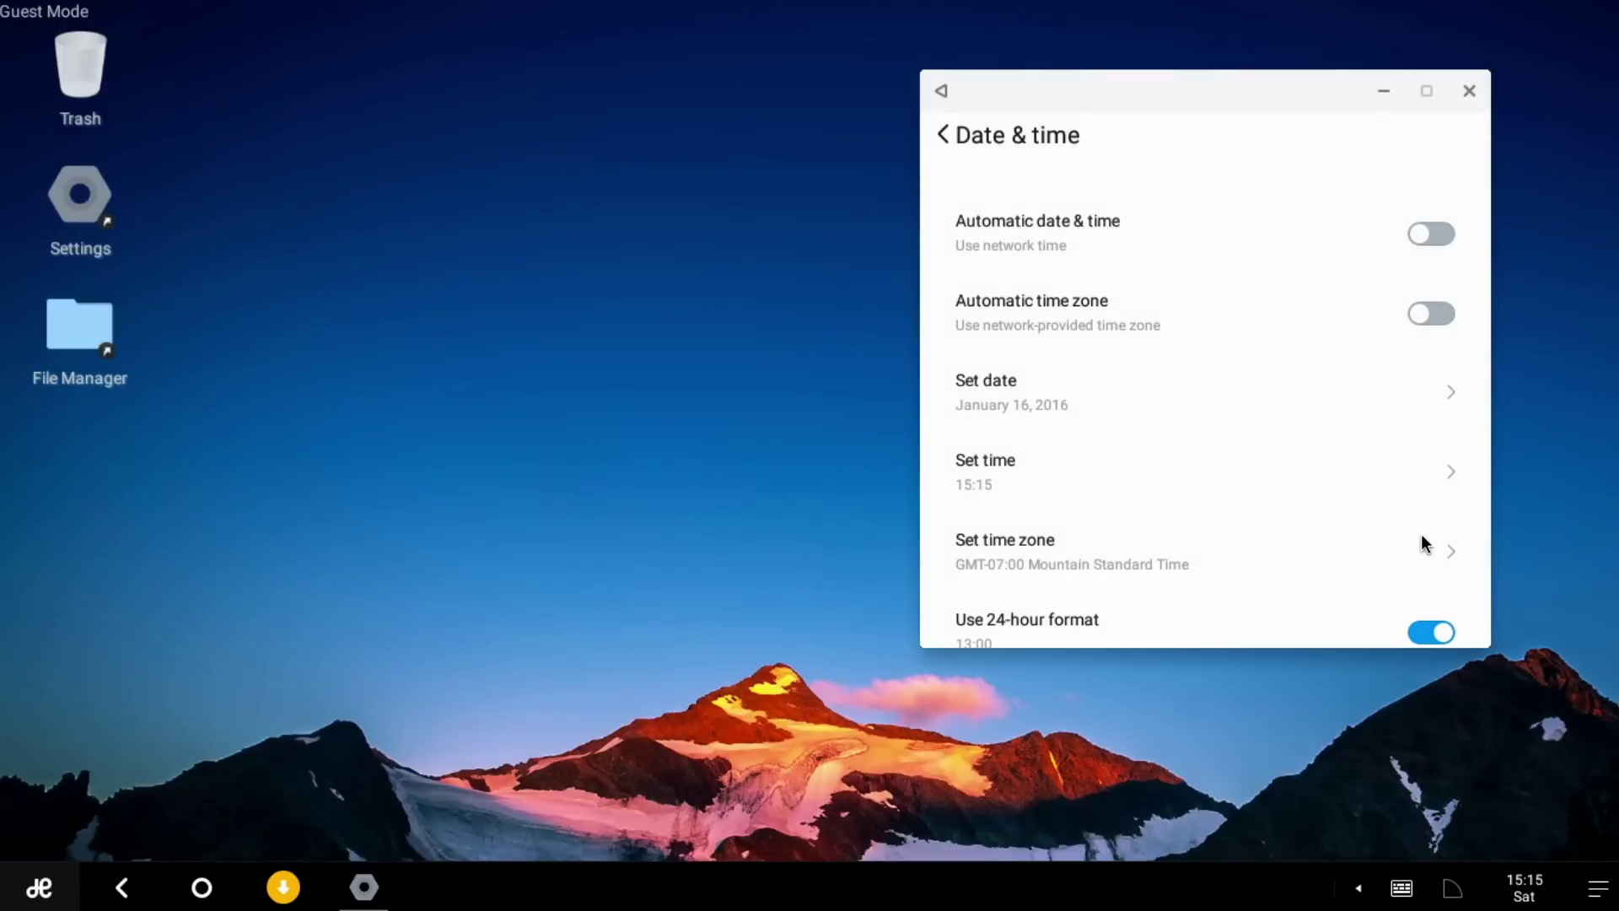
key(Escape)
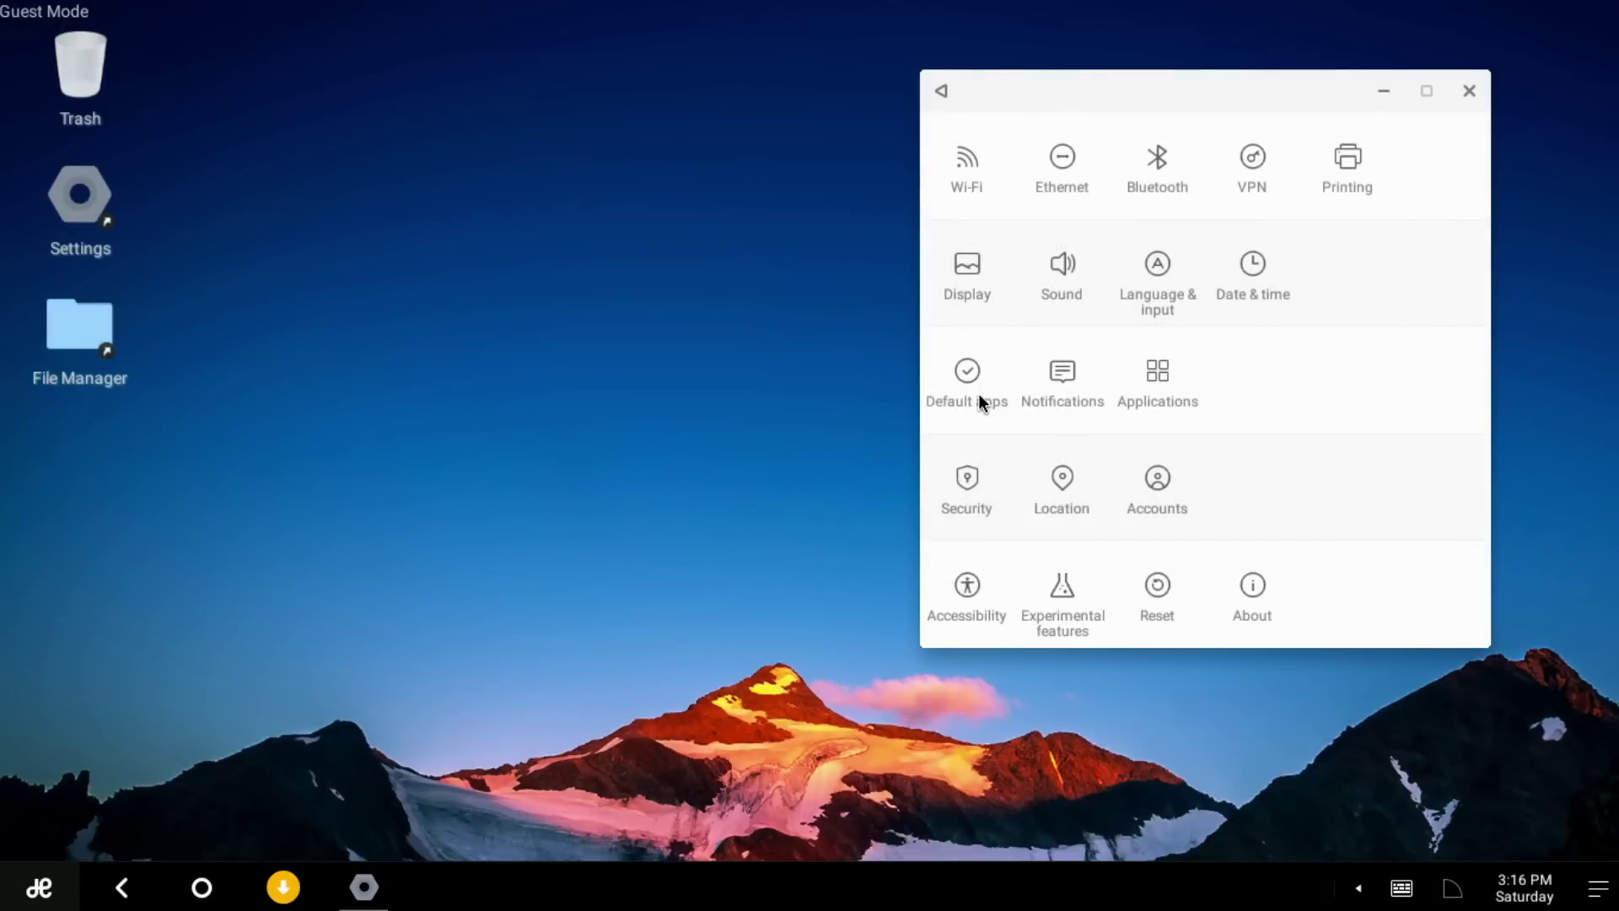
click(978, 400)
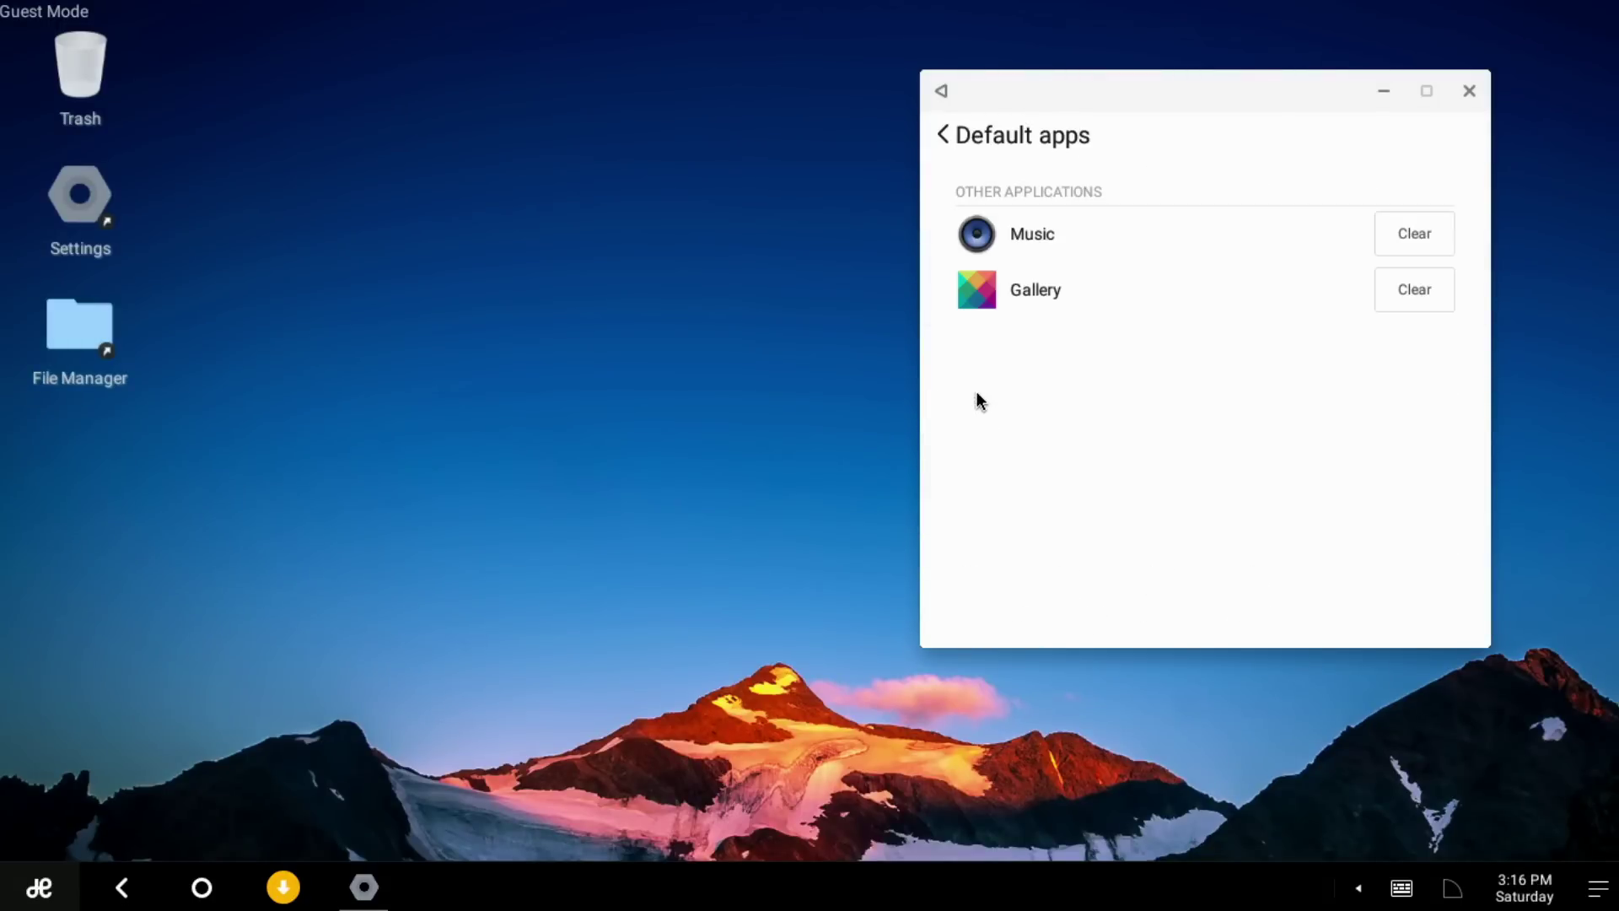
click(963, 135)
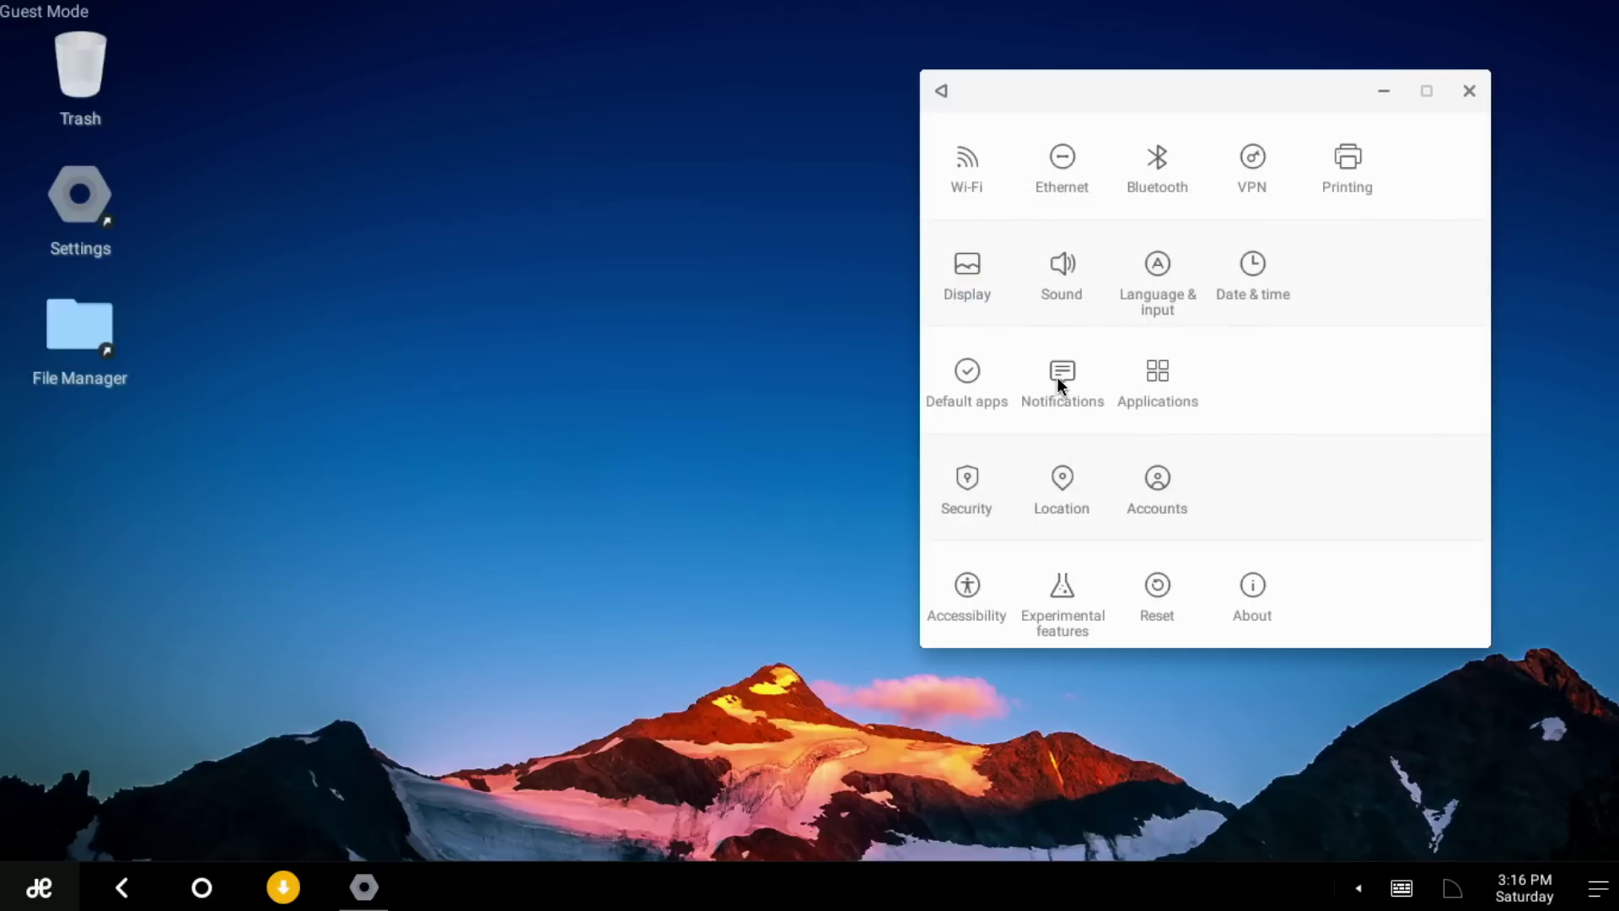
click(1058, 380)
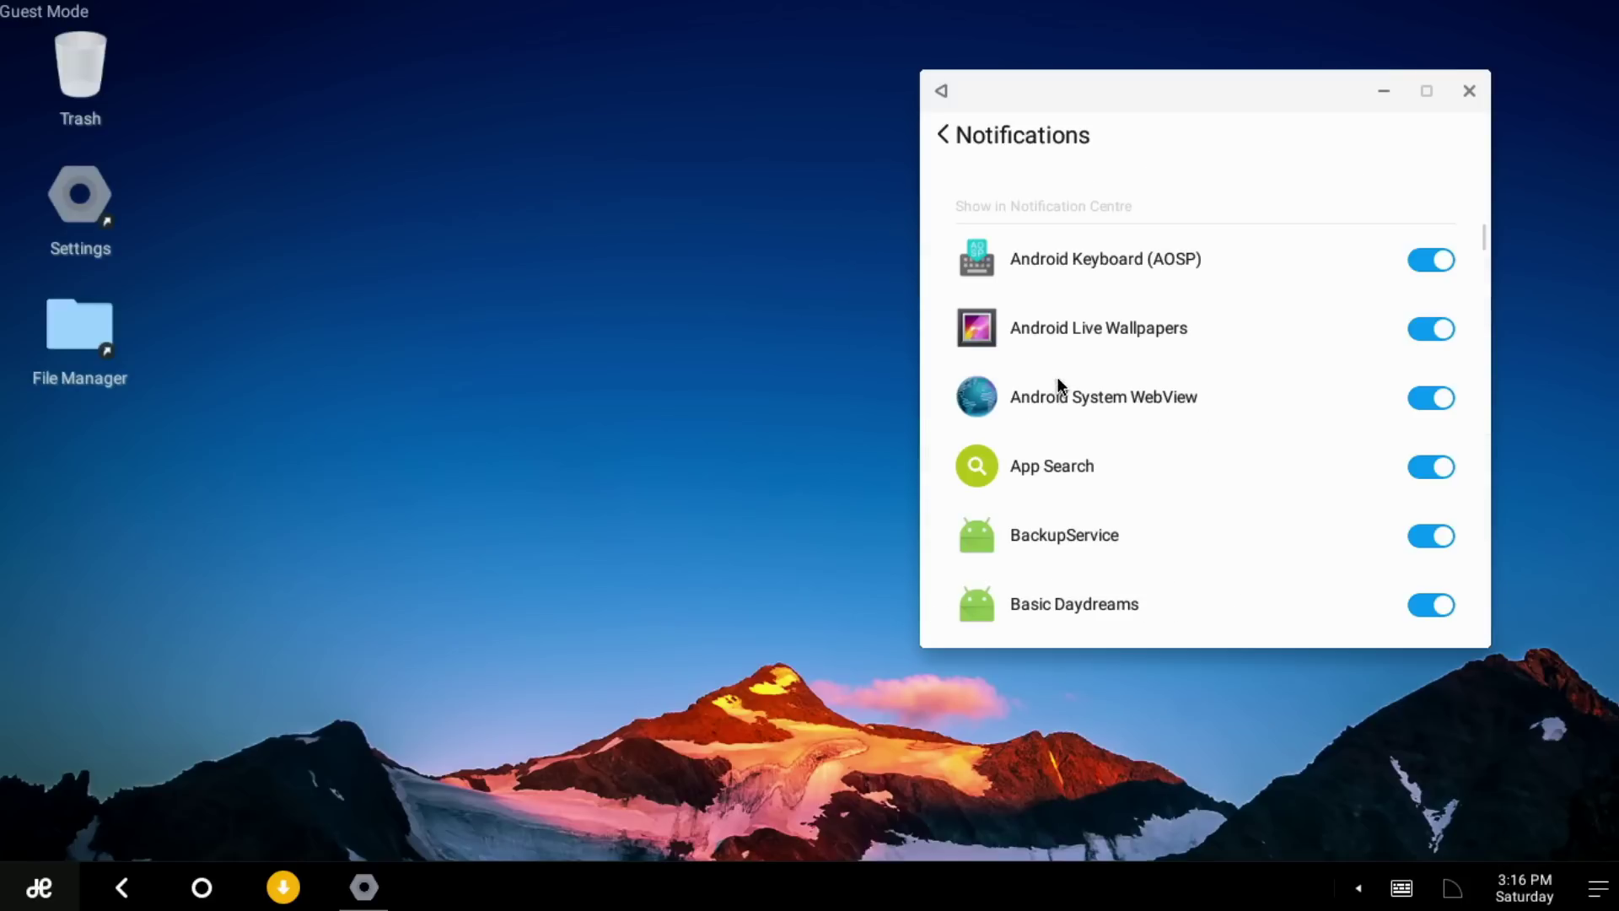
scroll(1058, 381, down, 3)
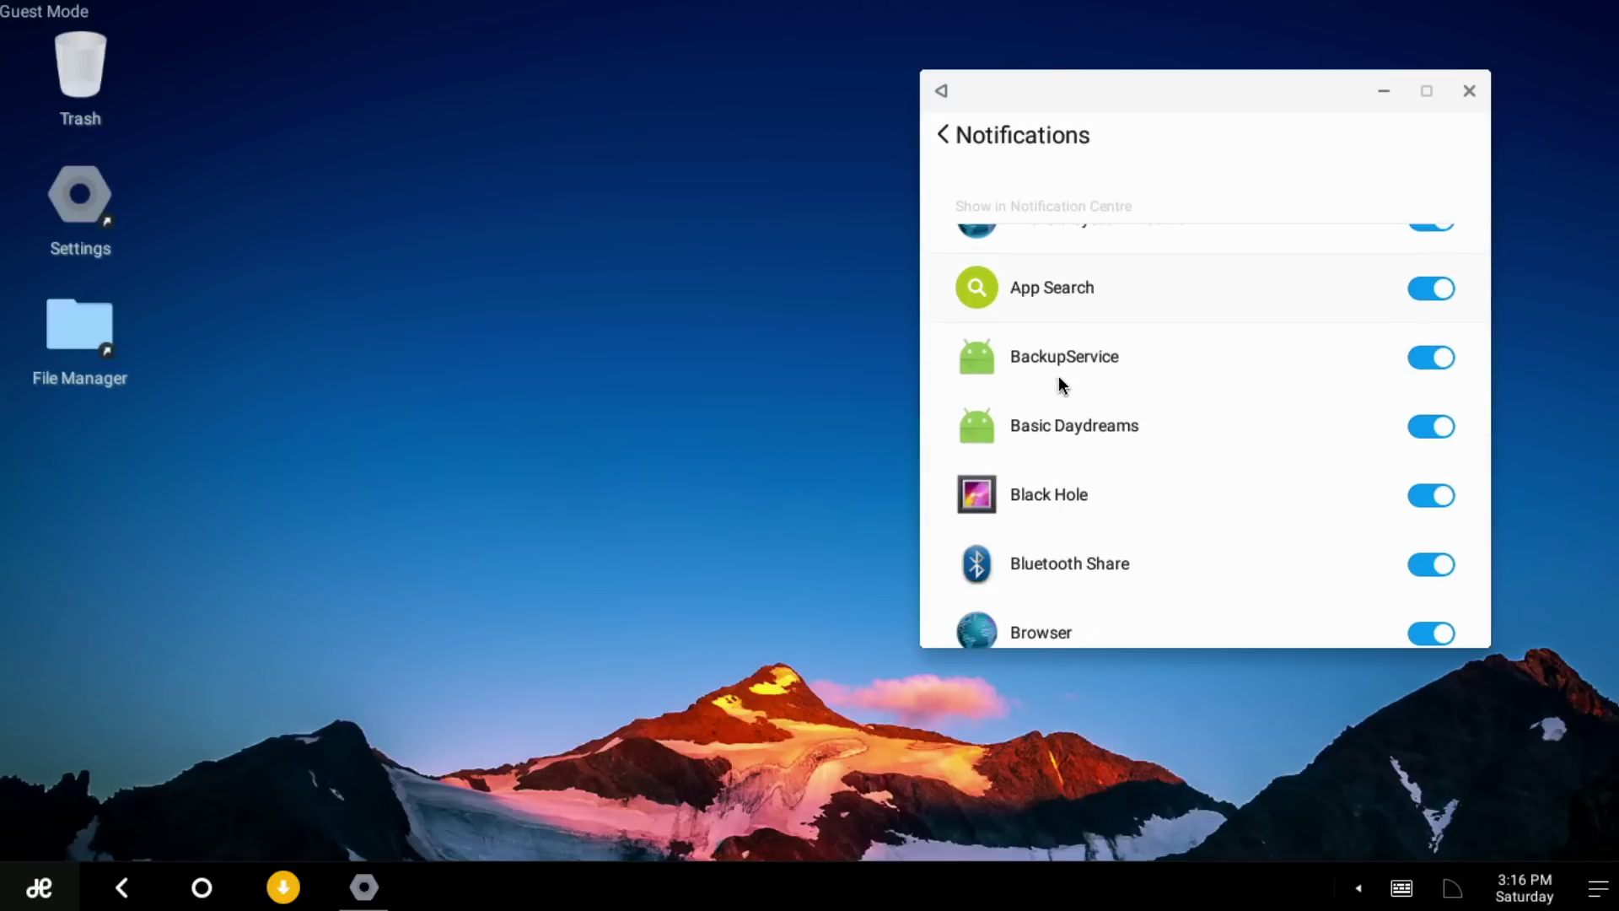
scroll(1059, 376, down, 2)
scroll(1059, 377, down, 3)
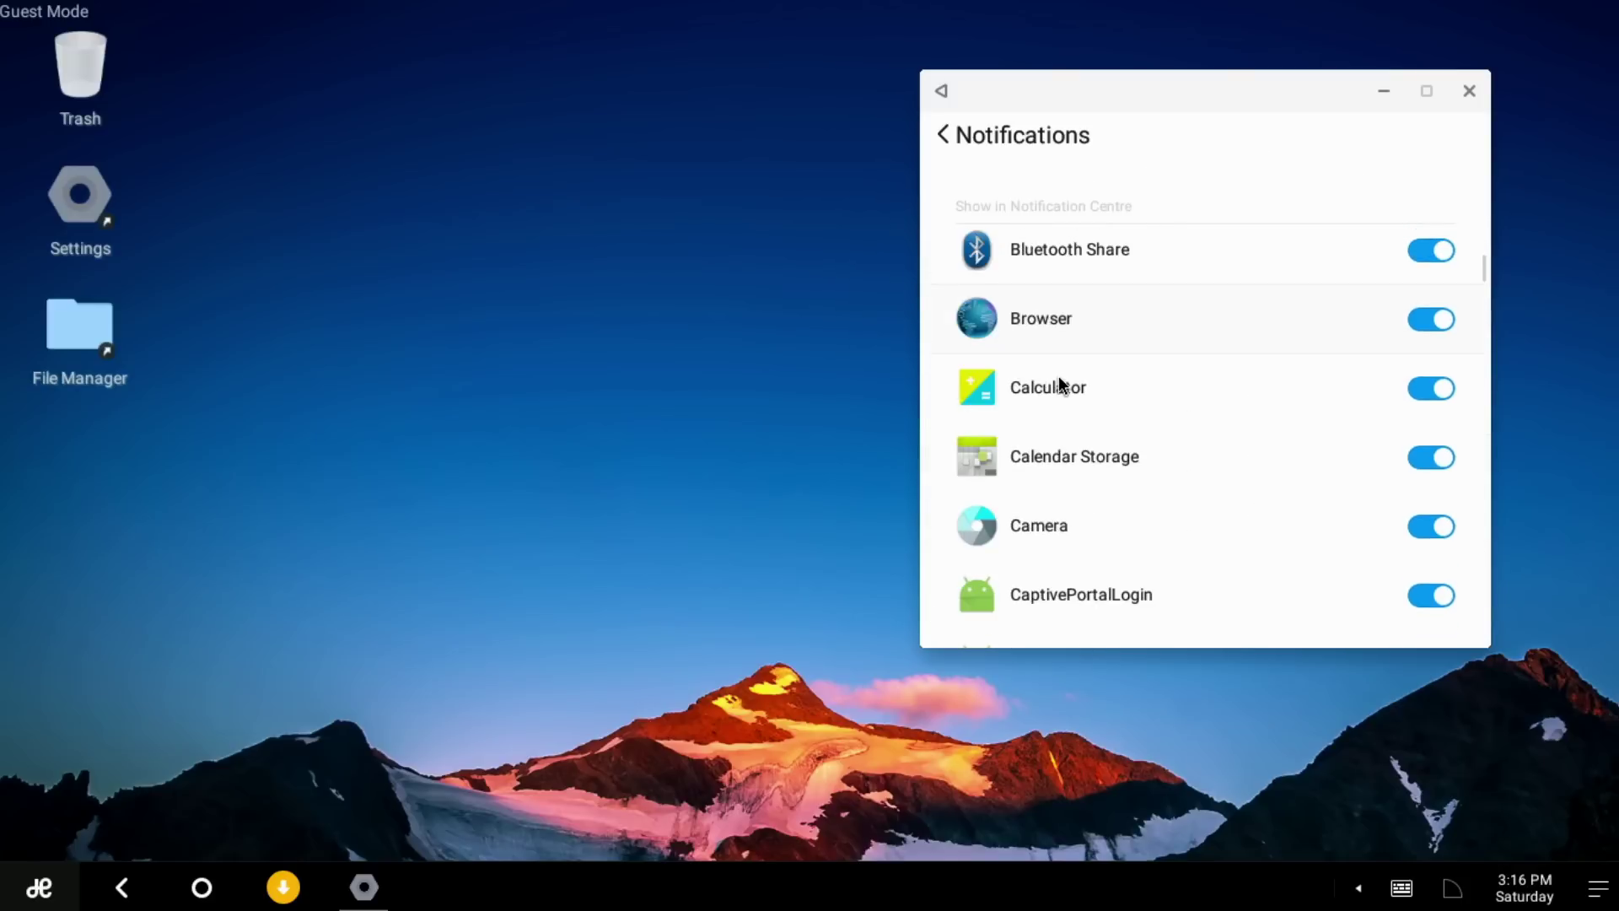
scroll(1059, 376, down, 1)
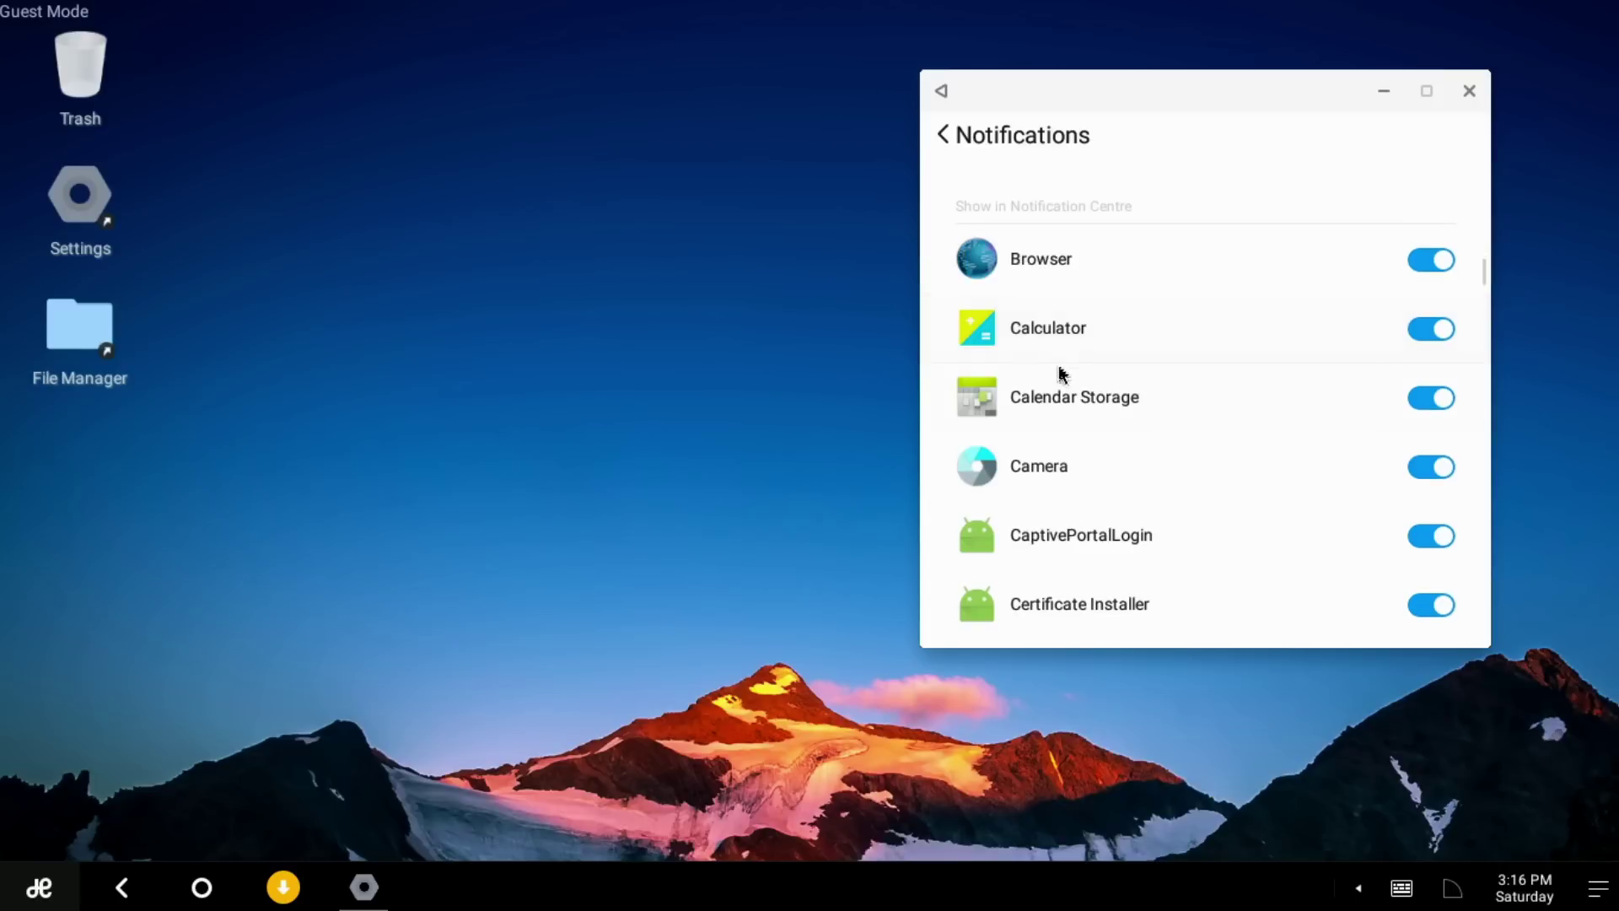
click(982, 138)
click(1172, 390)
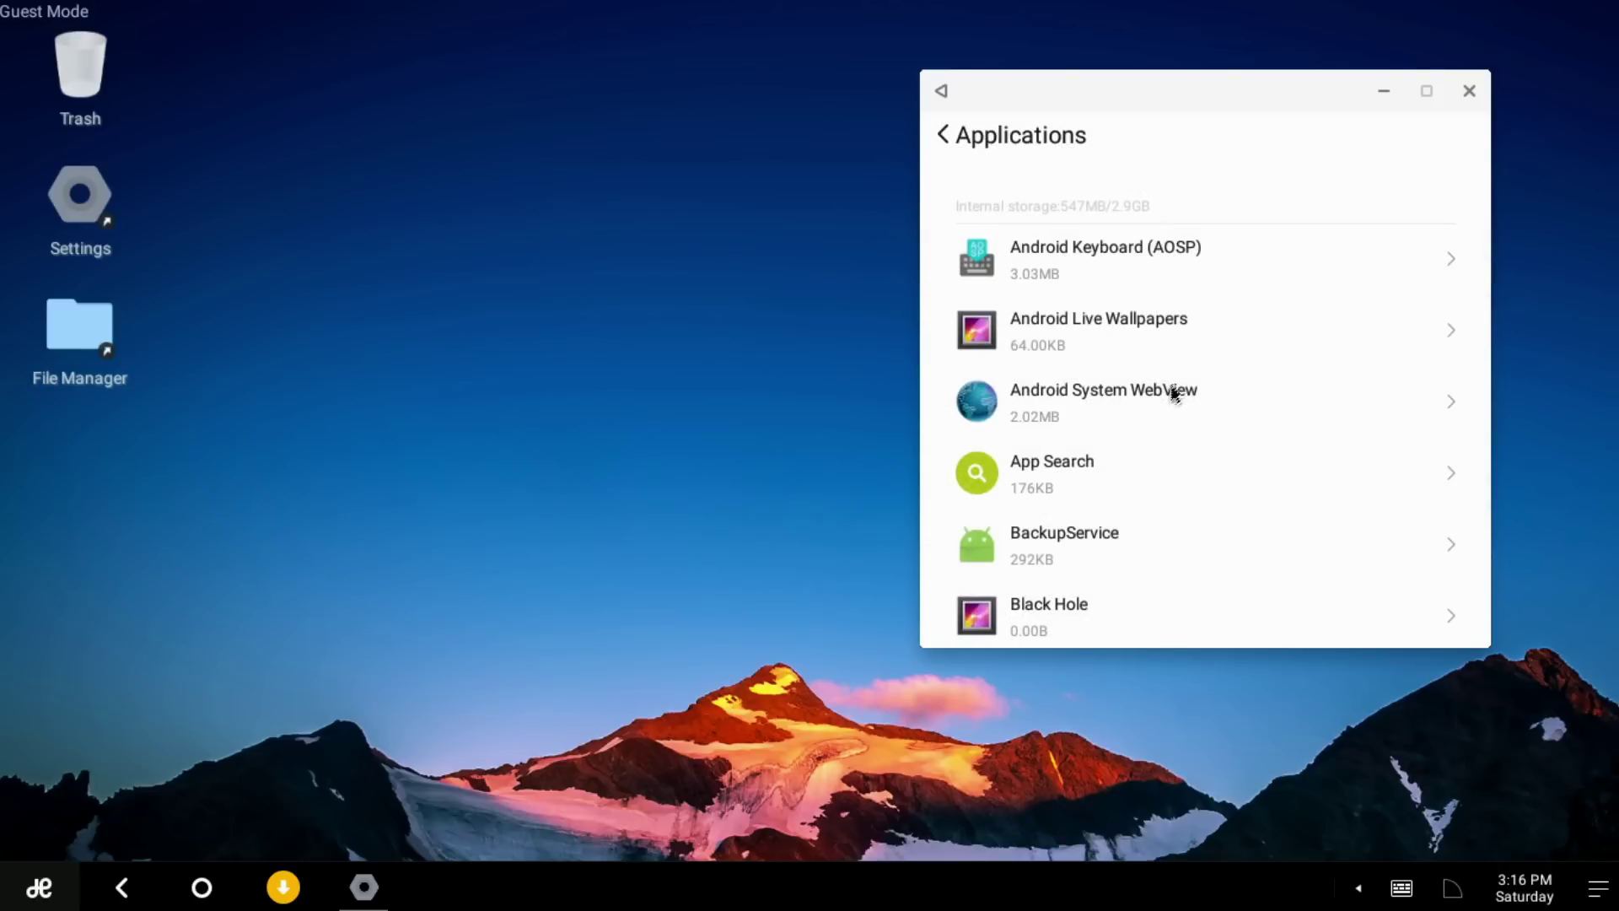
scroll(1174, 390, down, 15)
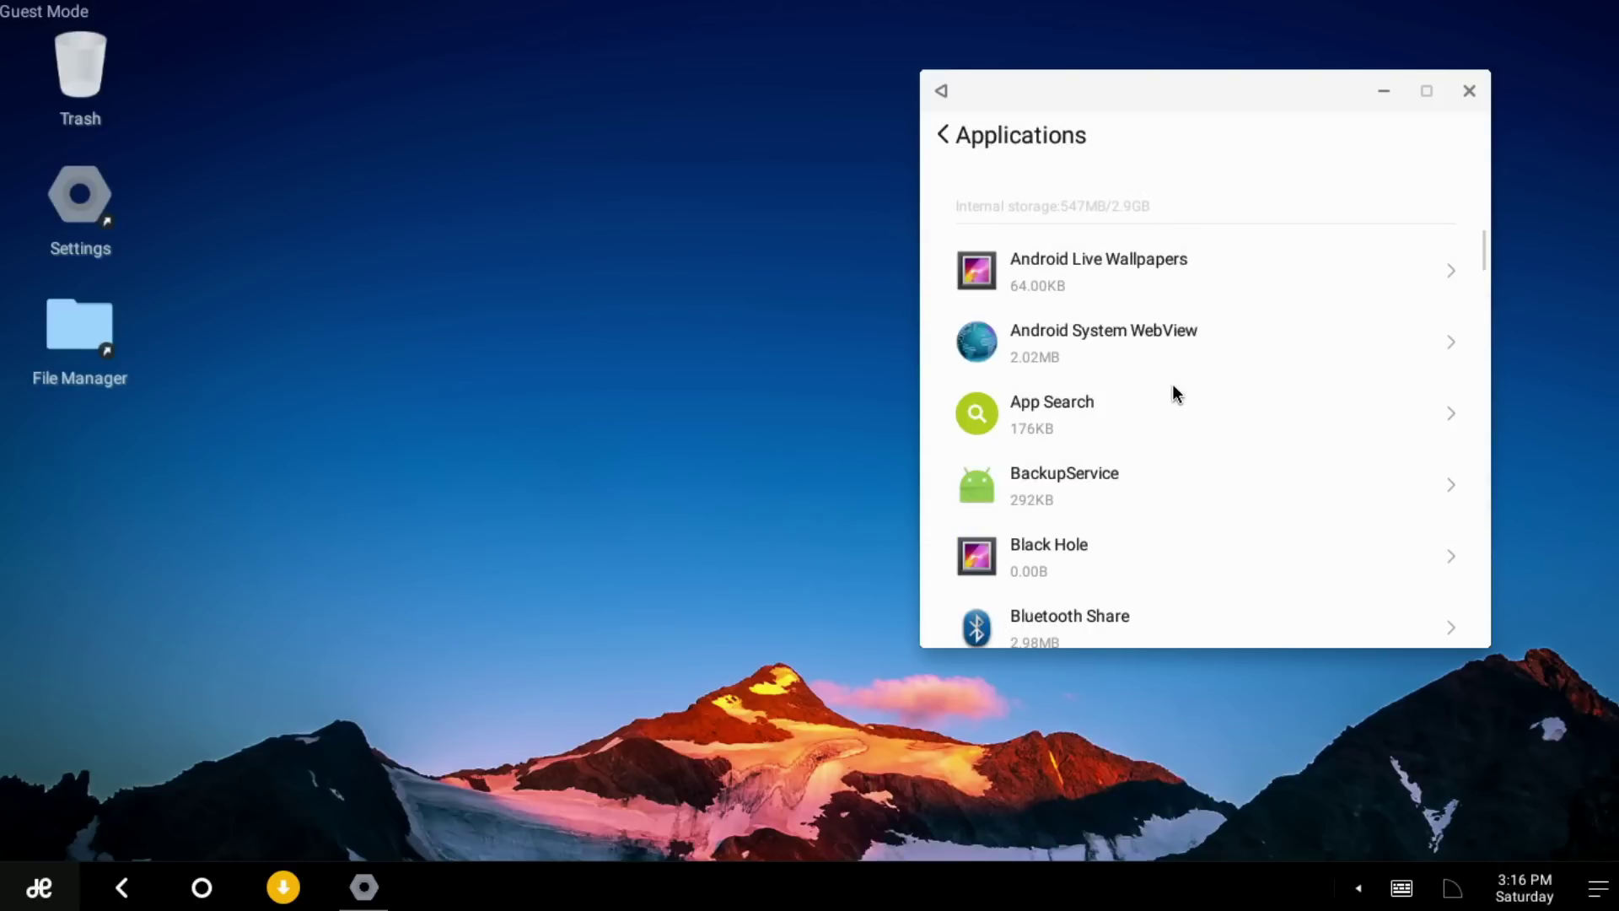
scroll(1176, 393, down, 5)
Step: Look through the Security settings and return to the Settings overview
click(989, 132)
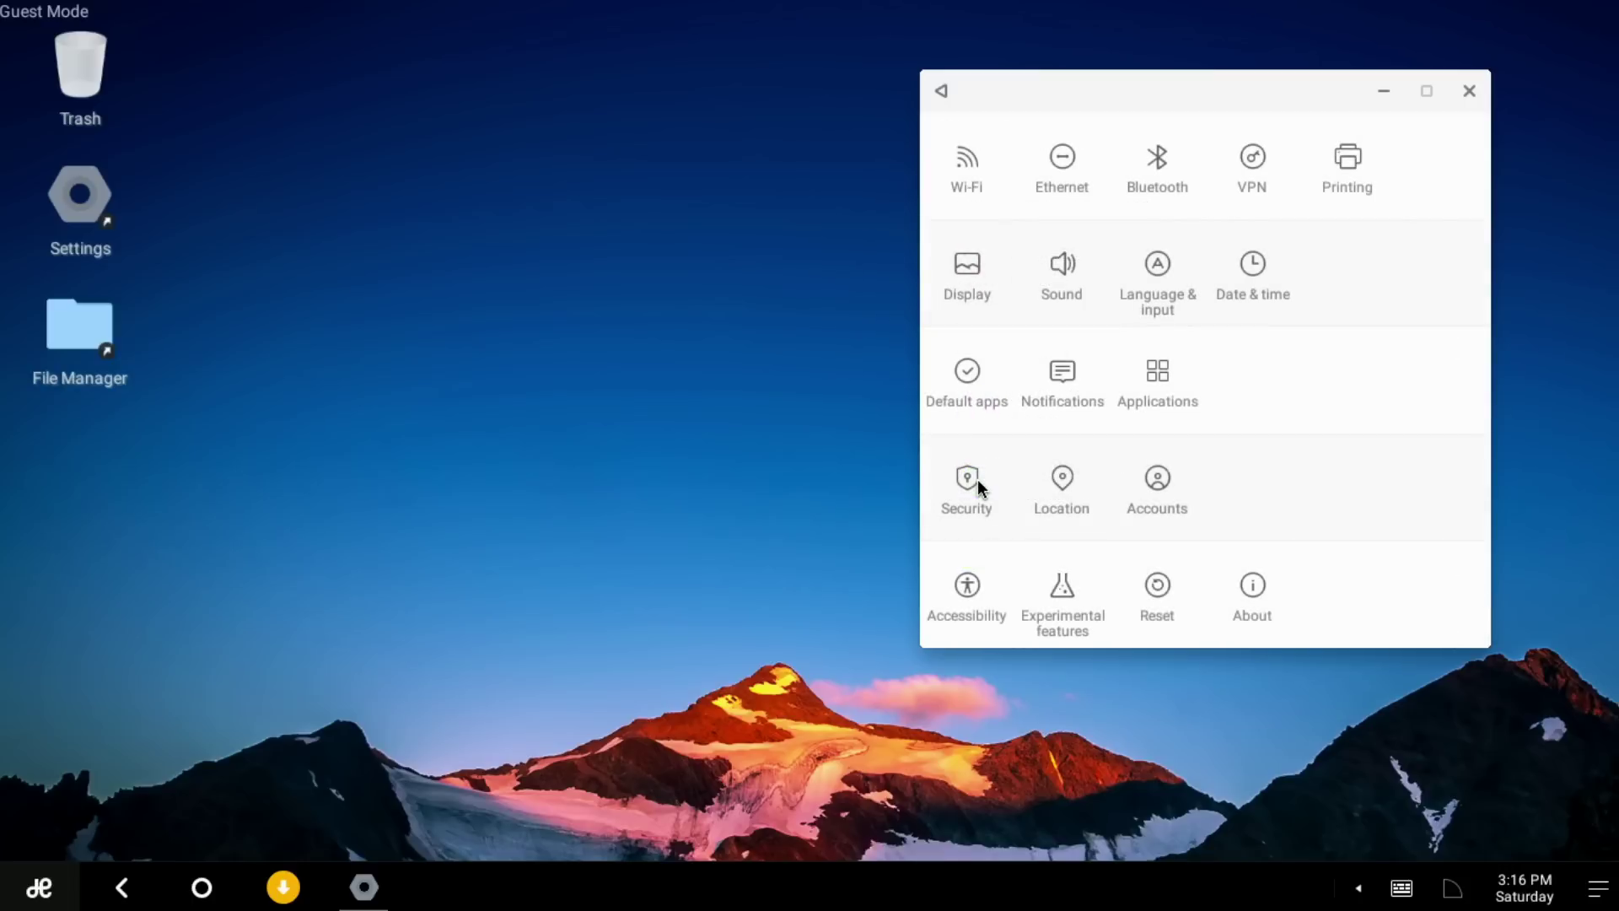
click(978, 479)
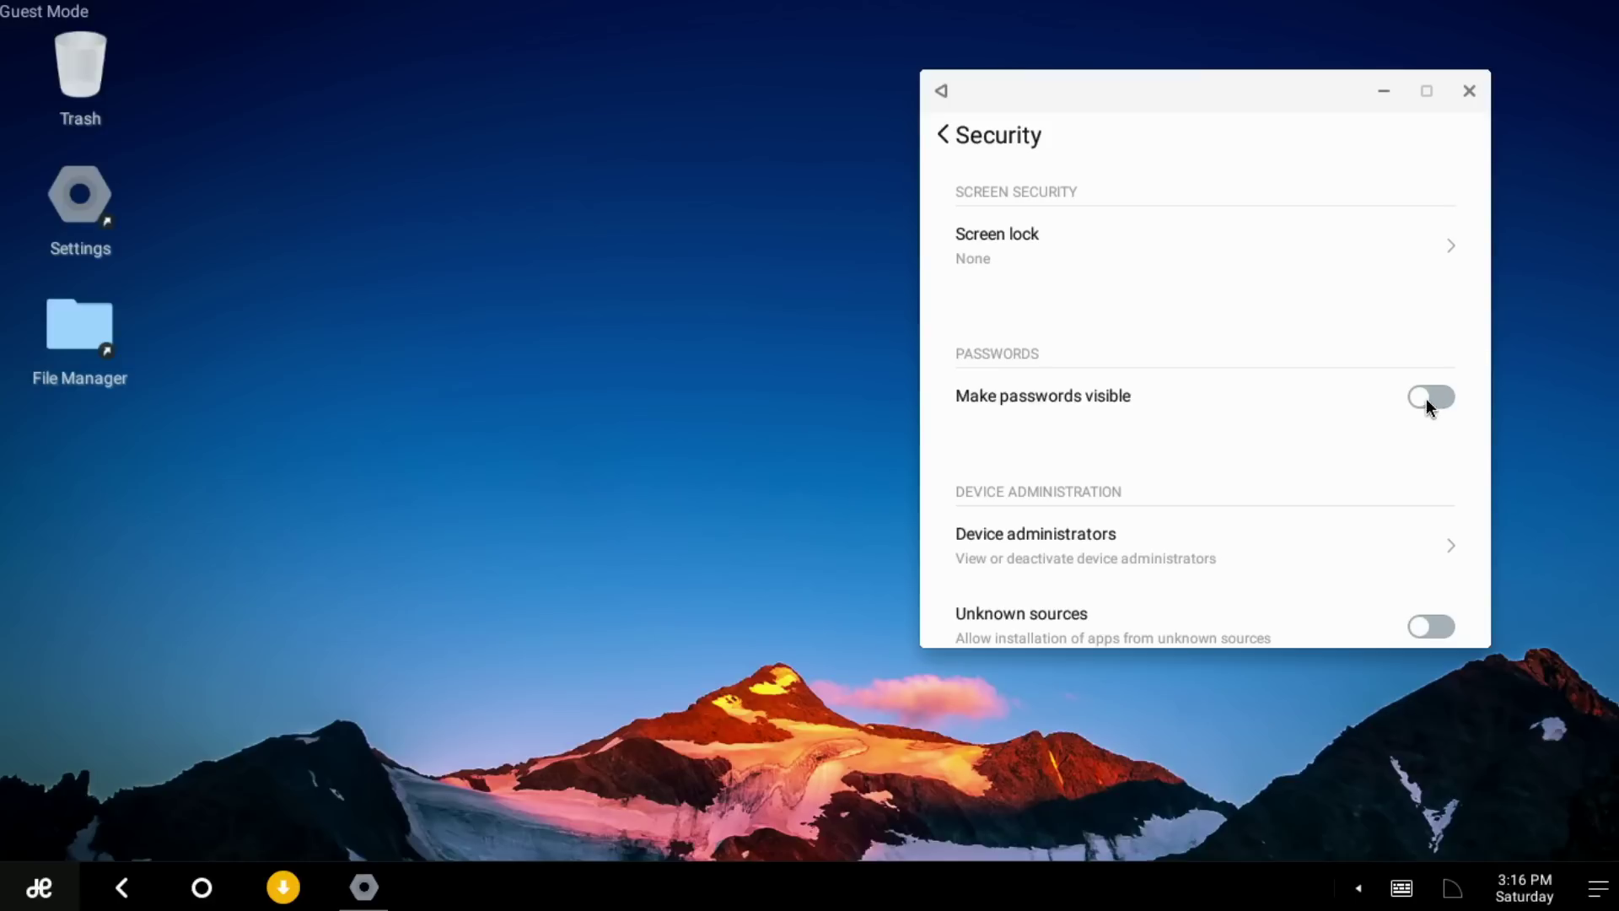
scroll(1121, 412, down, 1)
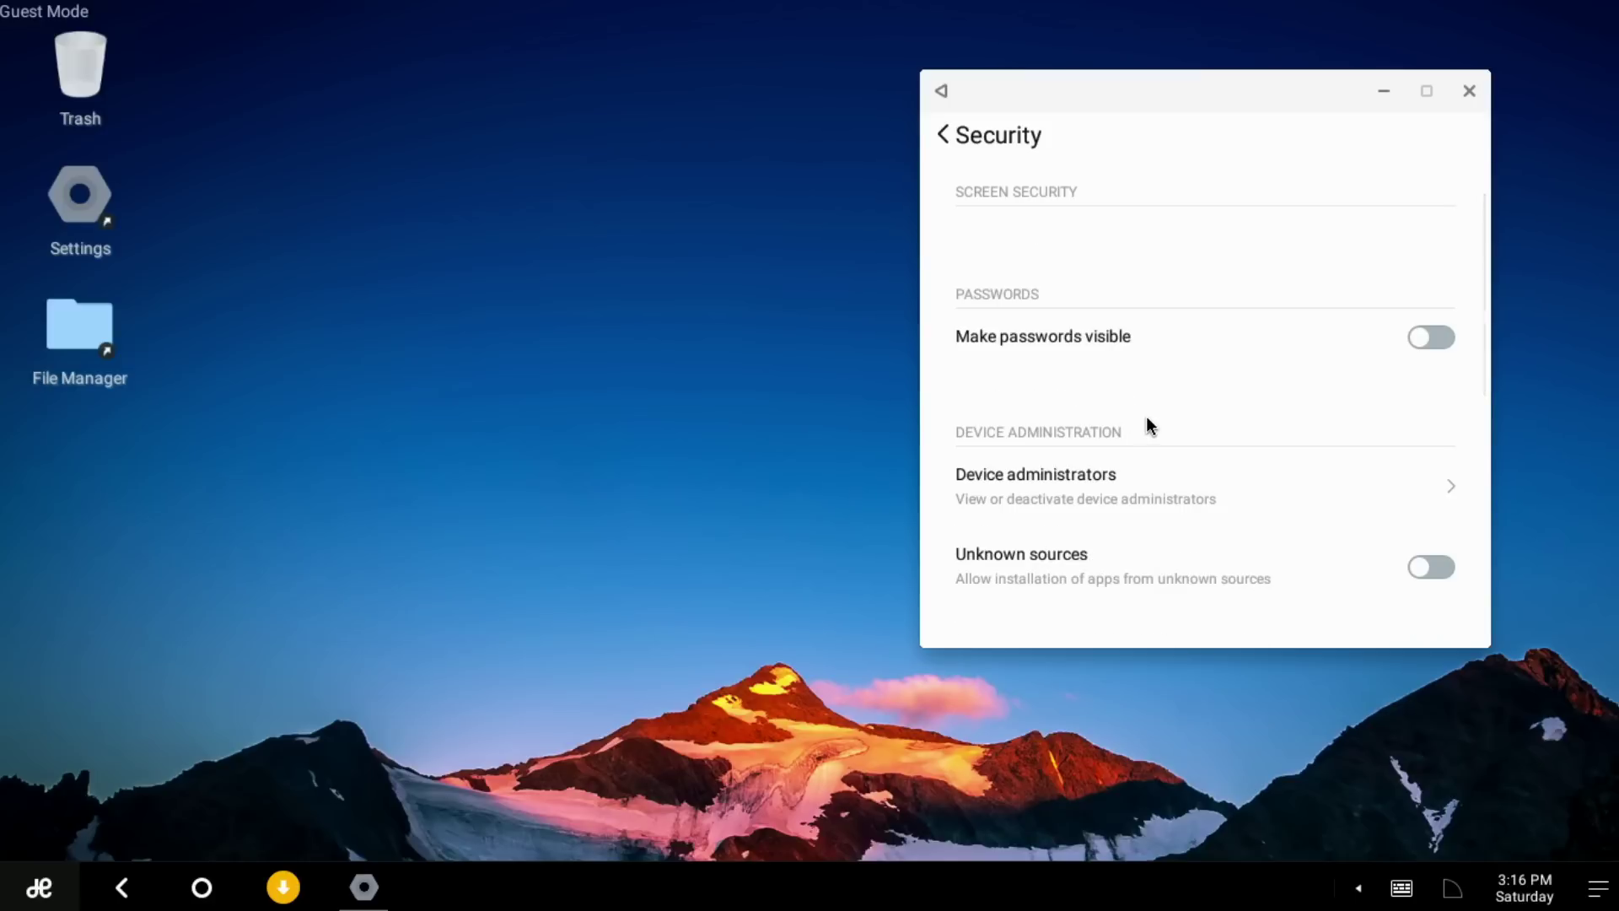
click(980, 135)
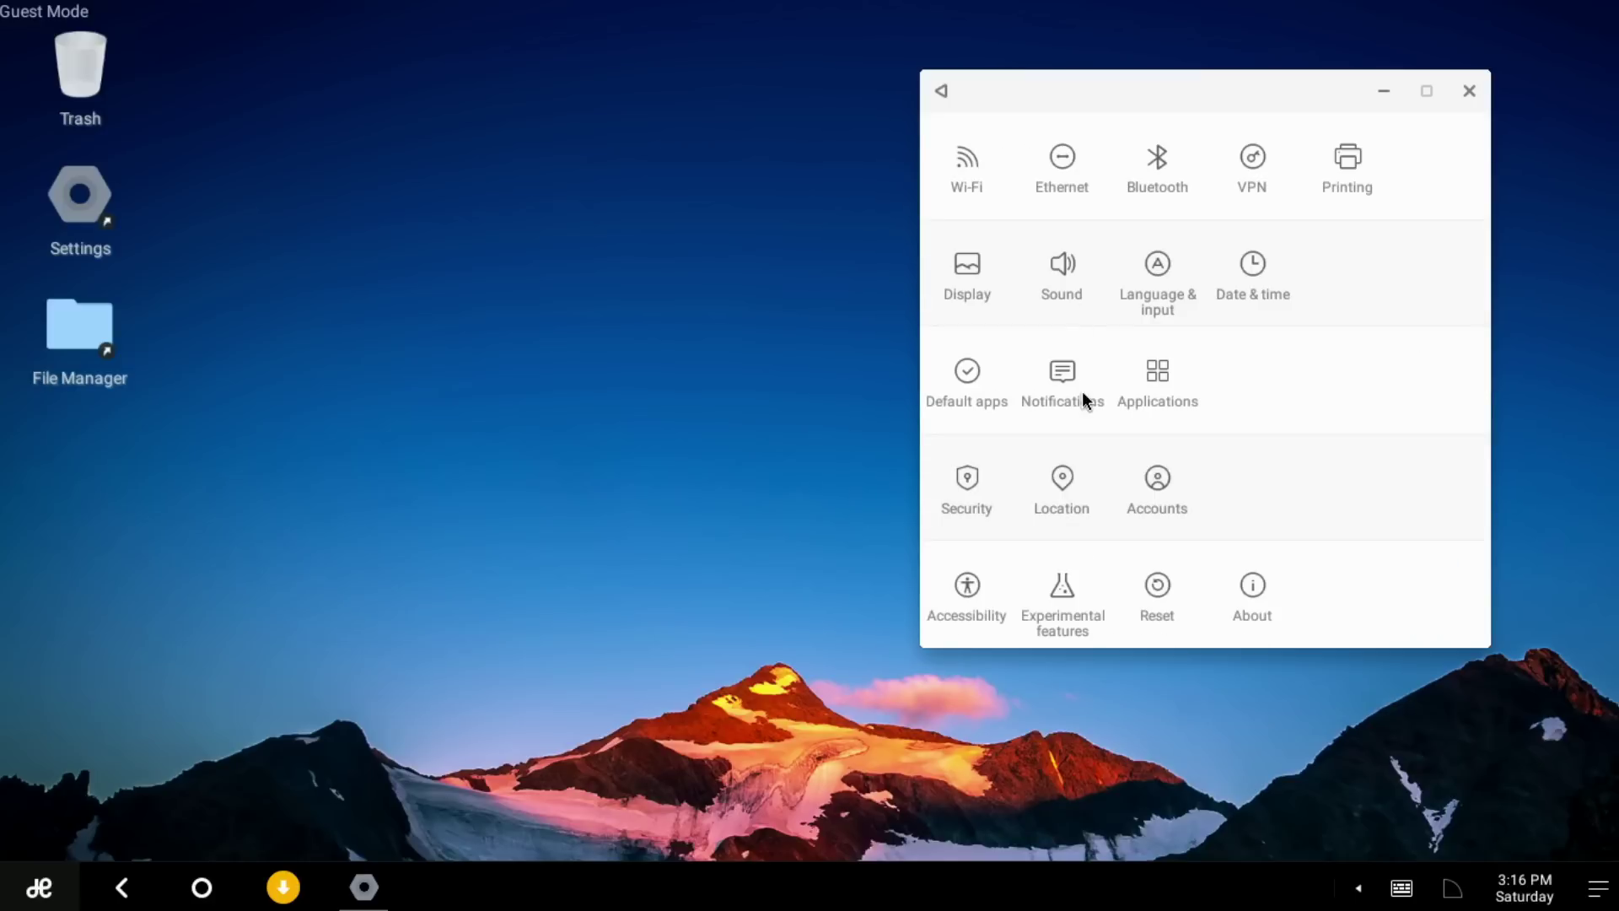
Step: View the Location and Accounts settings pages, returning to the overview after each
click(1078, 489)
click(963, 144)
click(1155, 479)
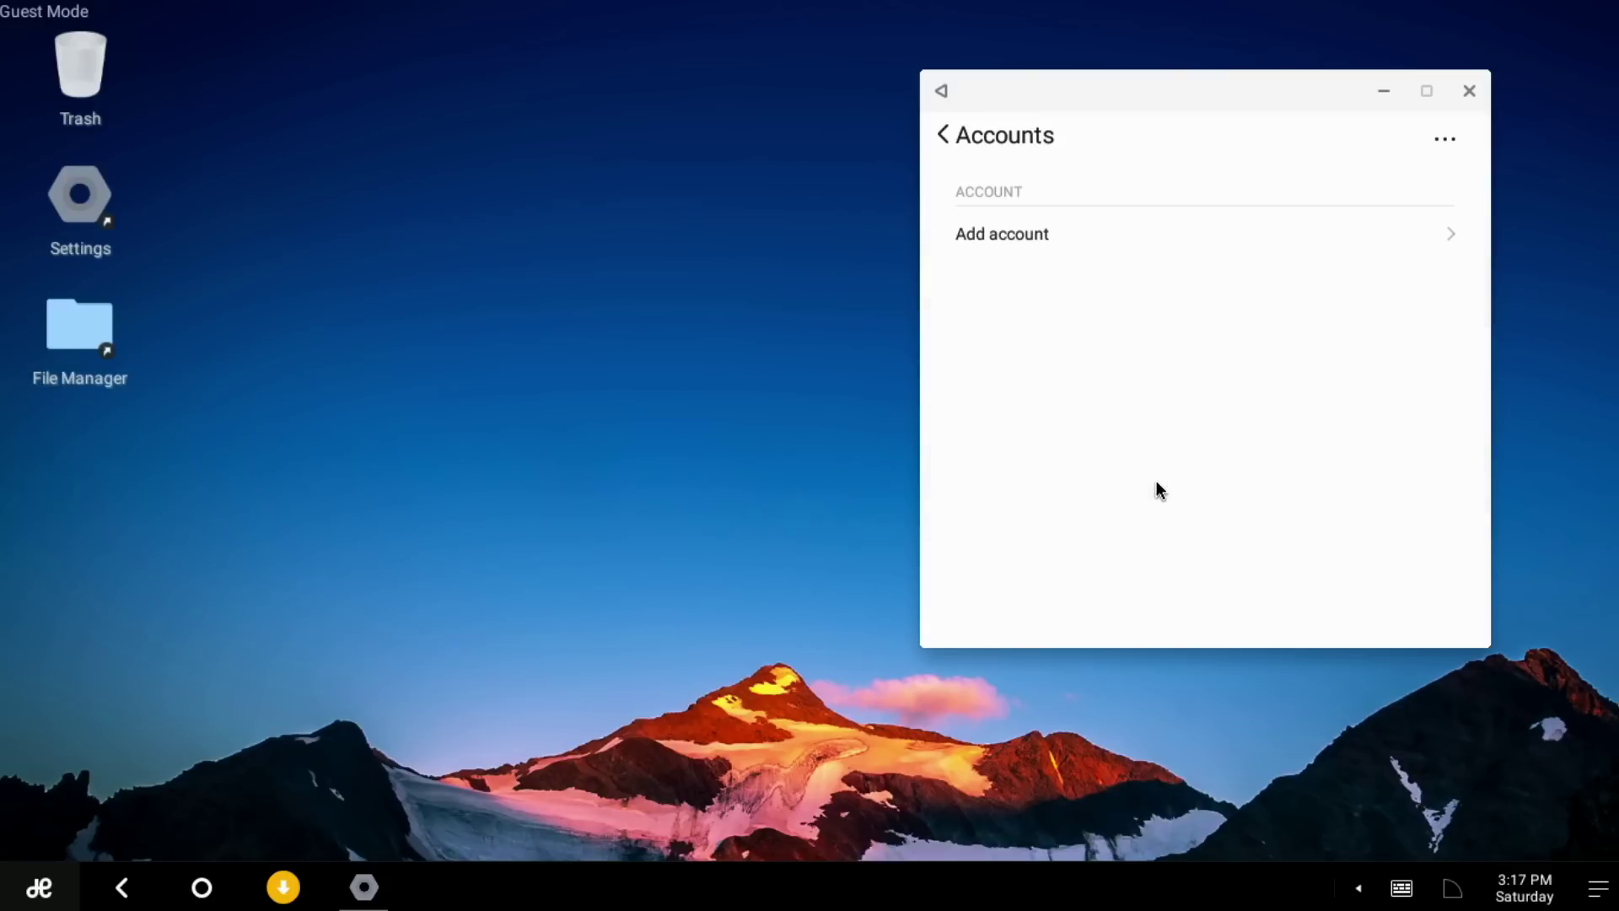
click(978, 145)
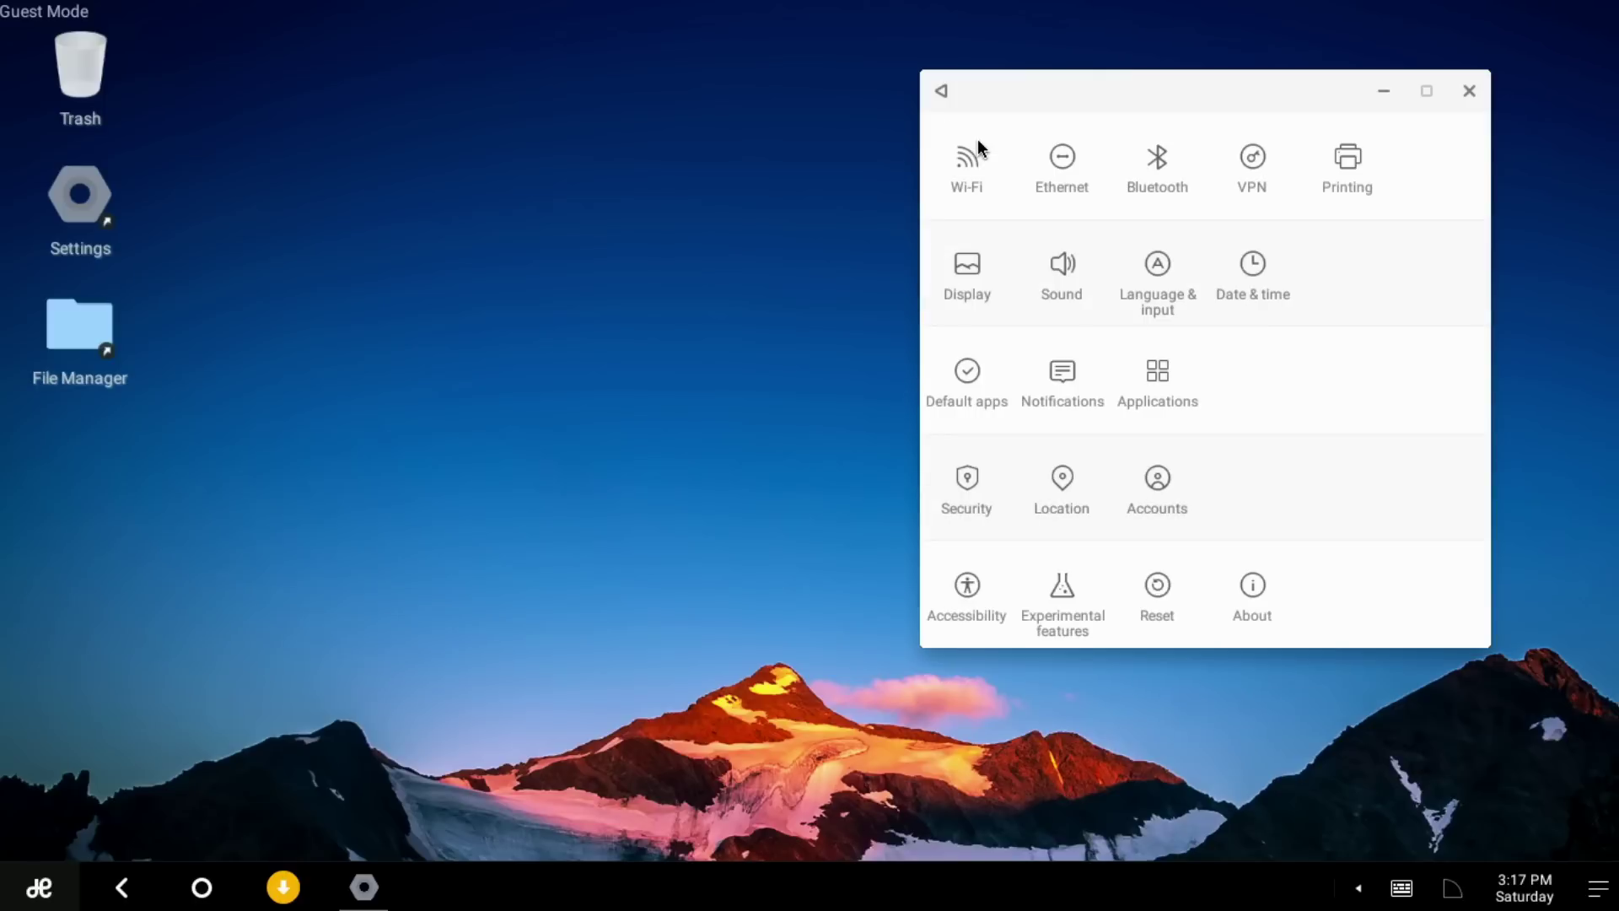
Step: Scroll through the Accessibility settings, then go back to the Settings overview
click(964, 604)
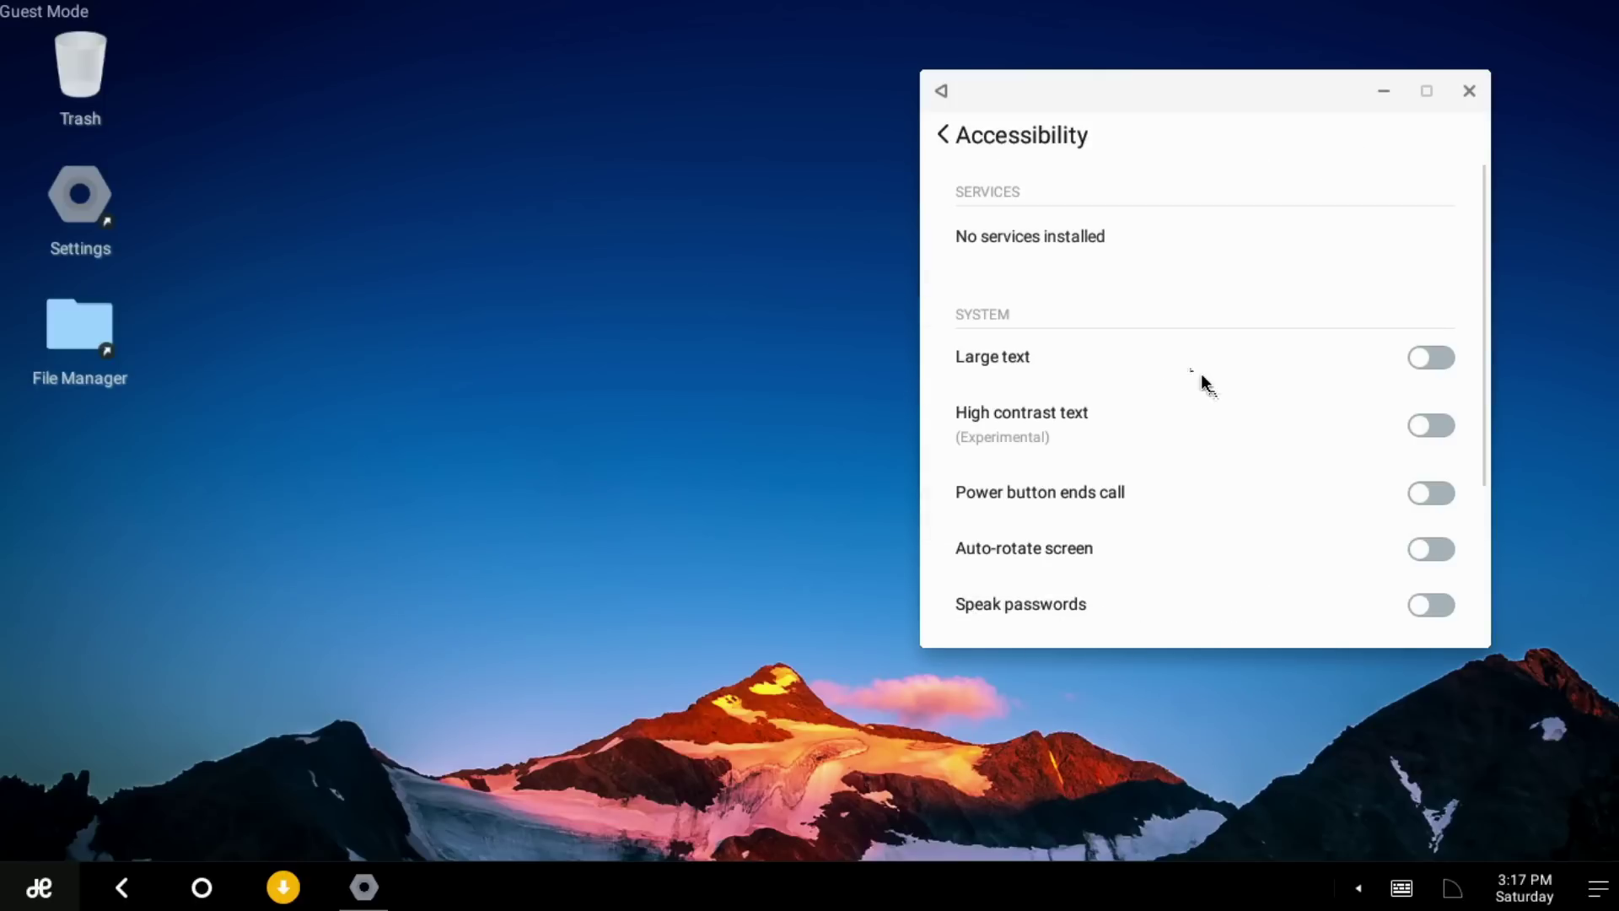
scroll(1229, 413, down, 1)
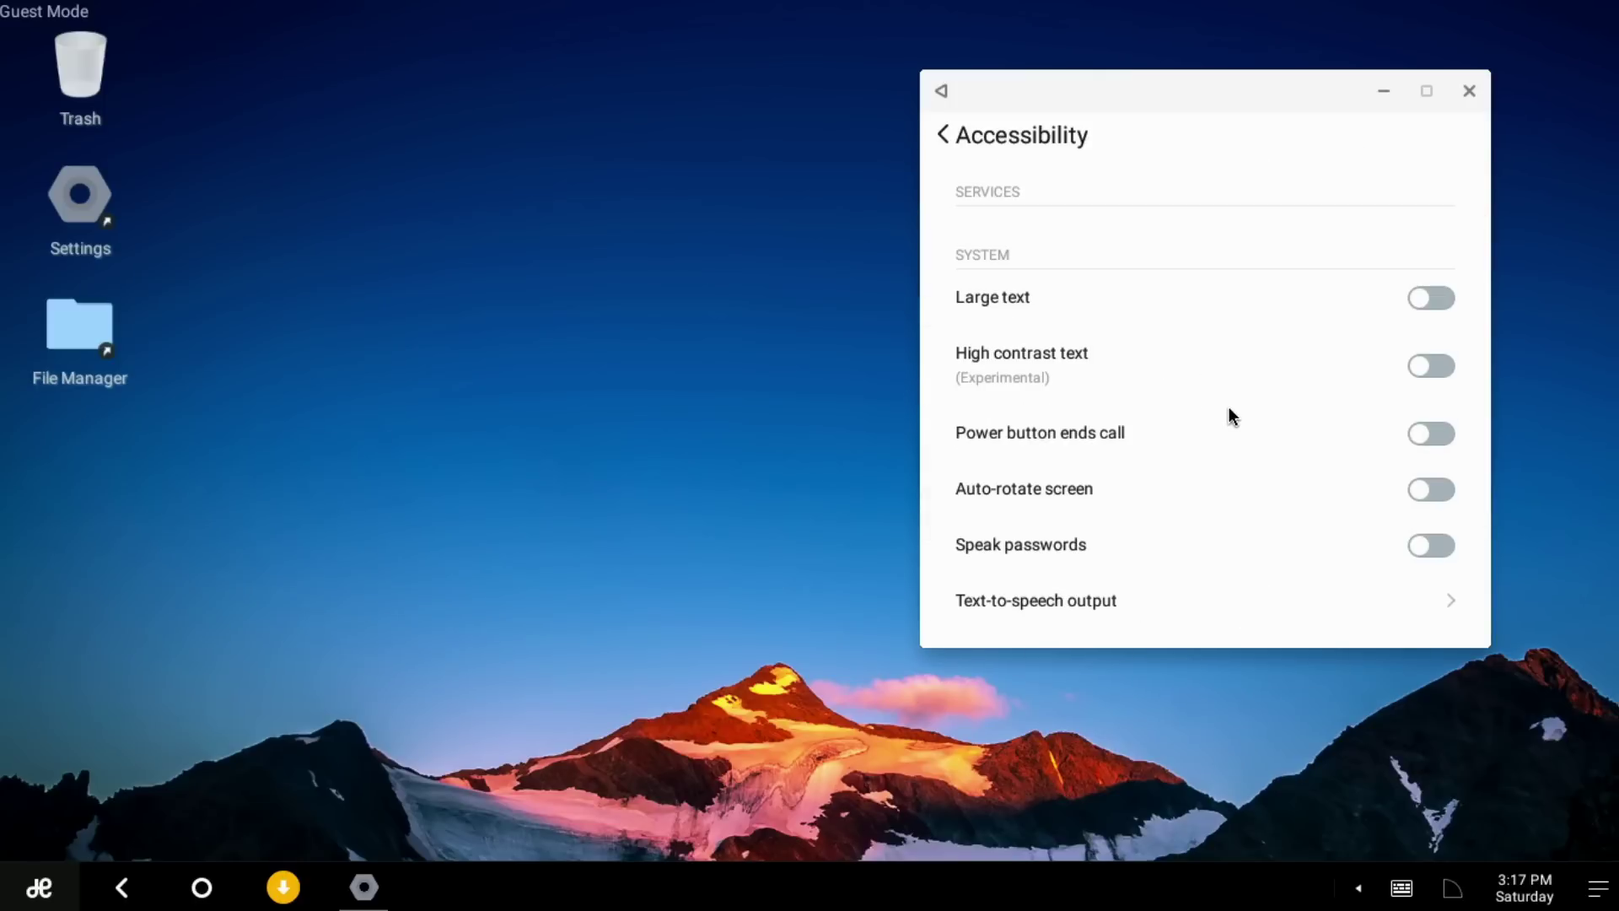
scroll(1227, 413, down, 1)
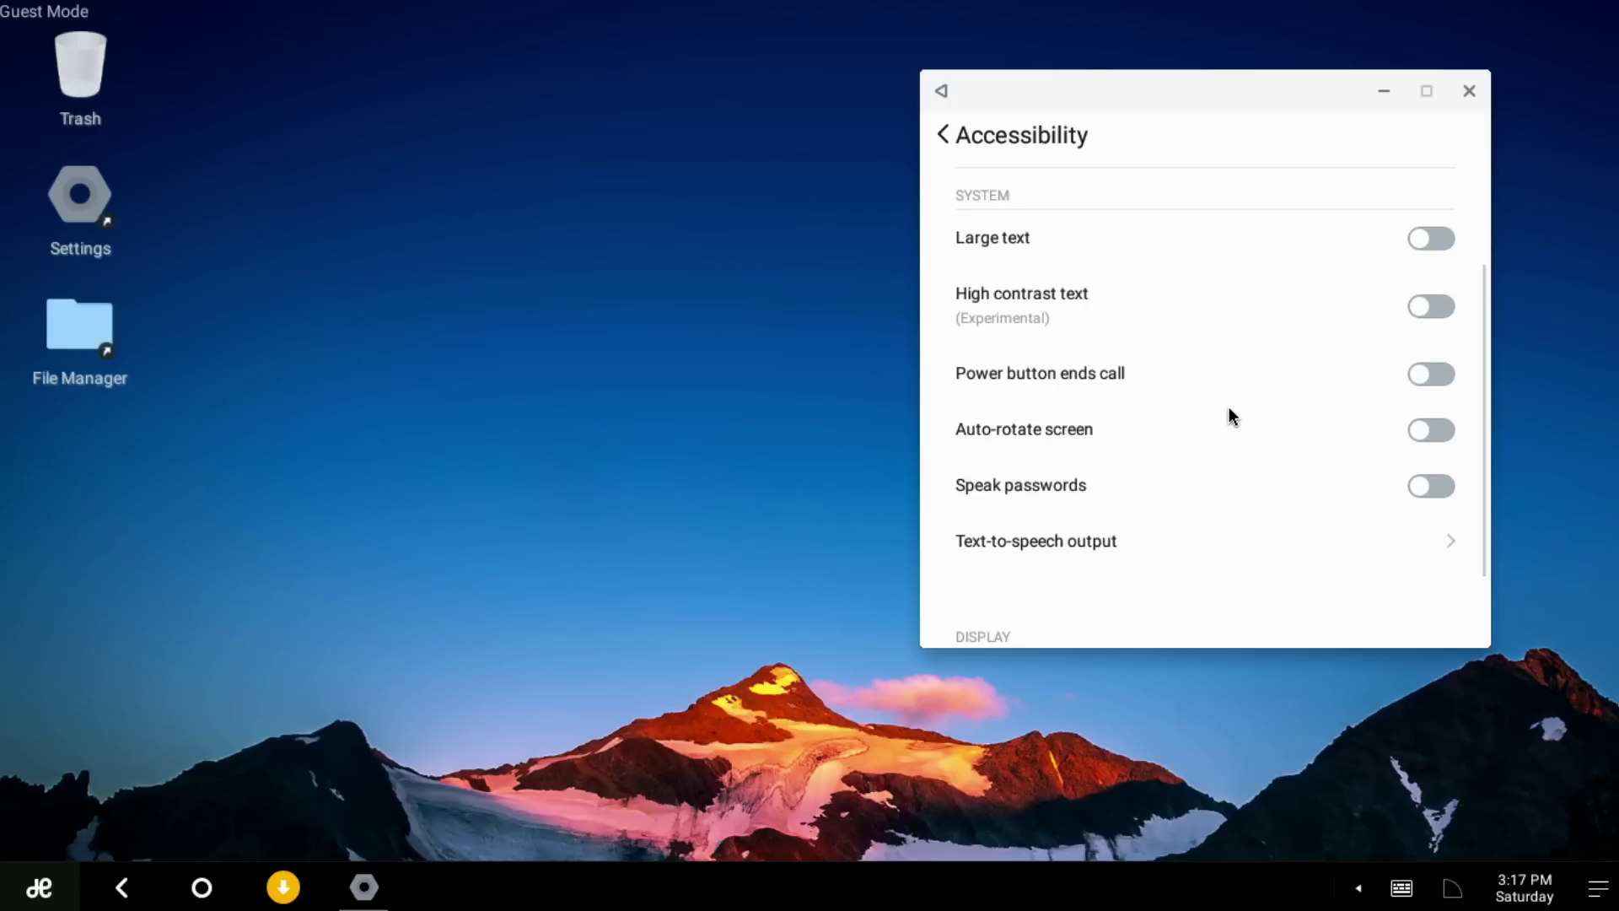
scroll(1228, 412, down, 1)
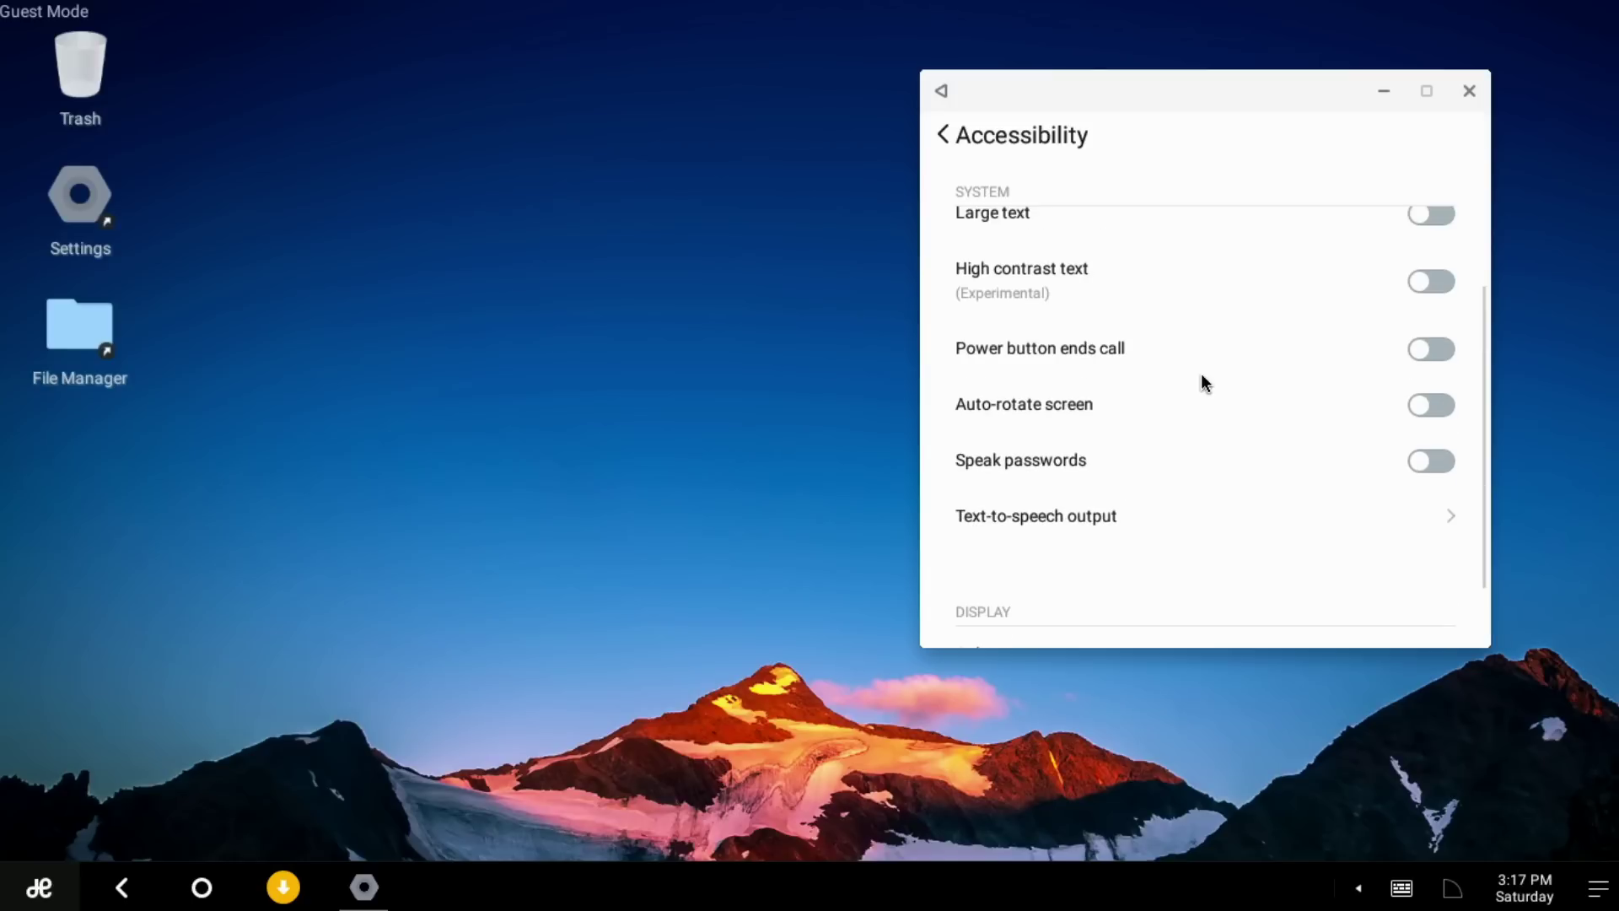
click(965, 142)
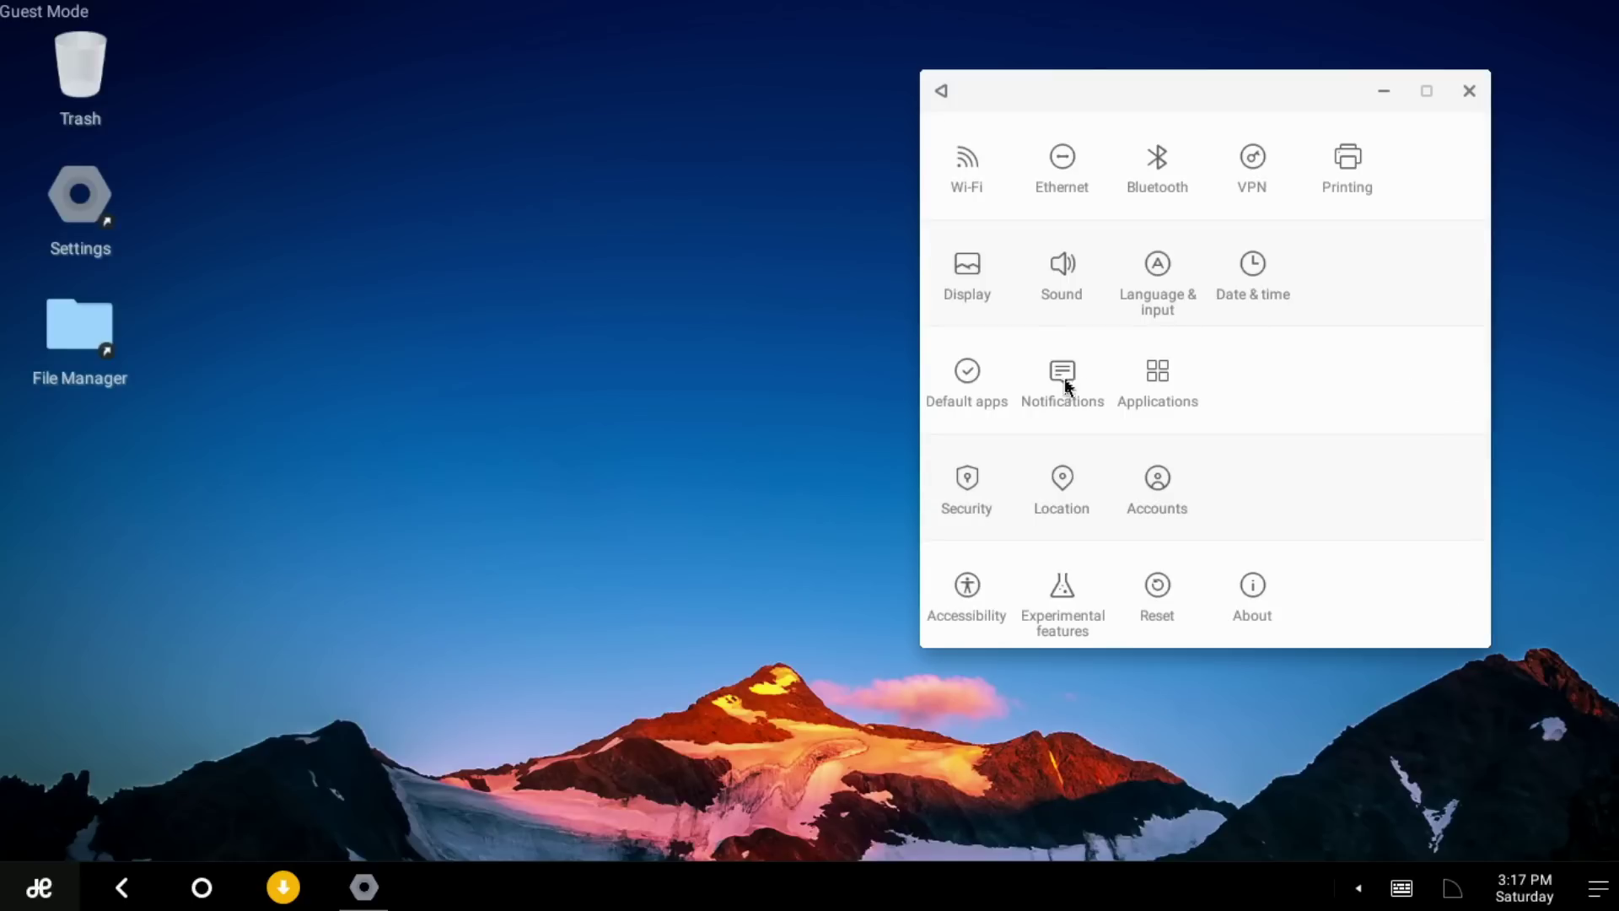
Step: View Experimental features past its warning, then return to the Settings overview
click(1076, 590)
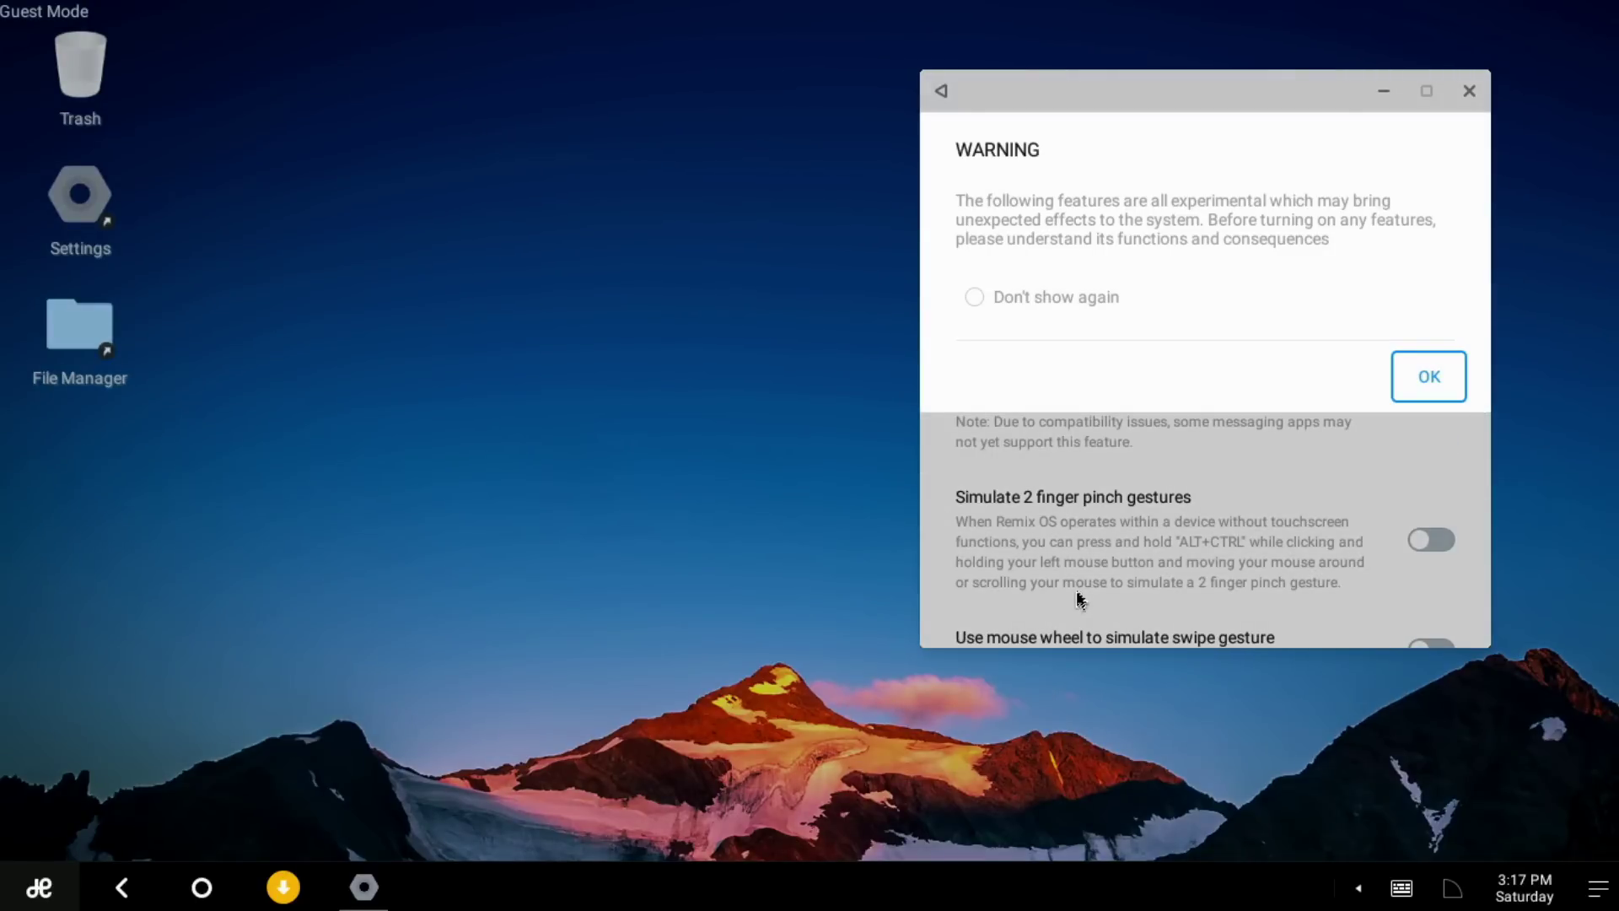
click(1432, 374)
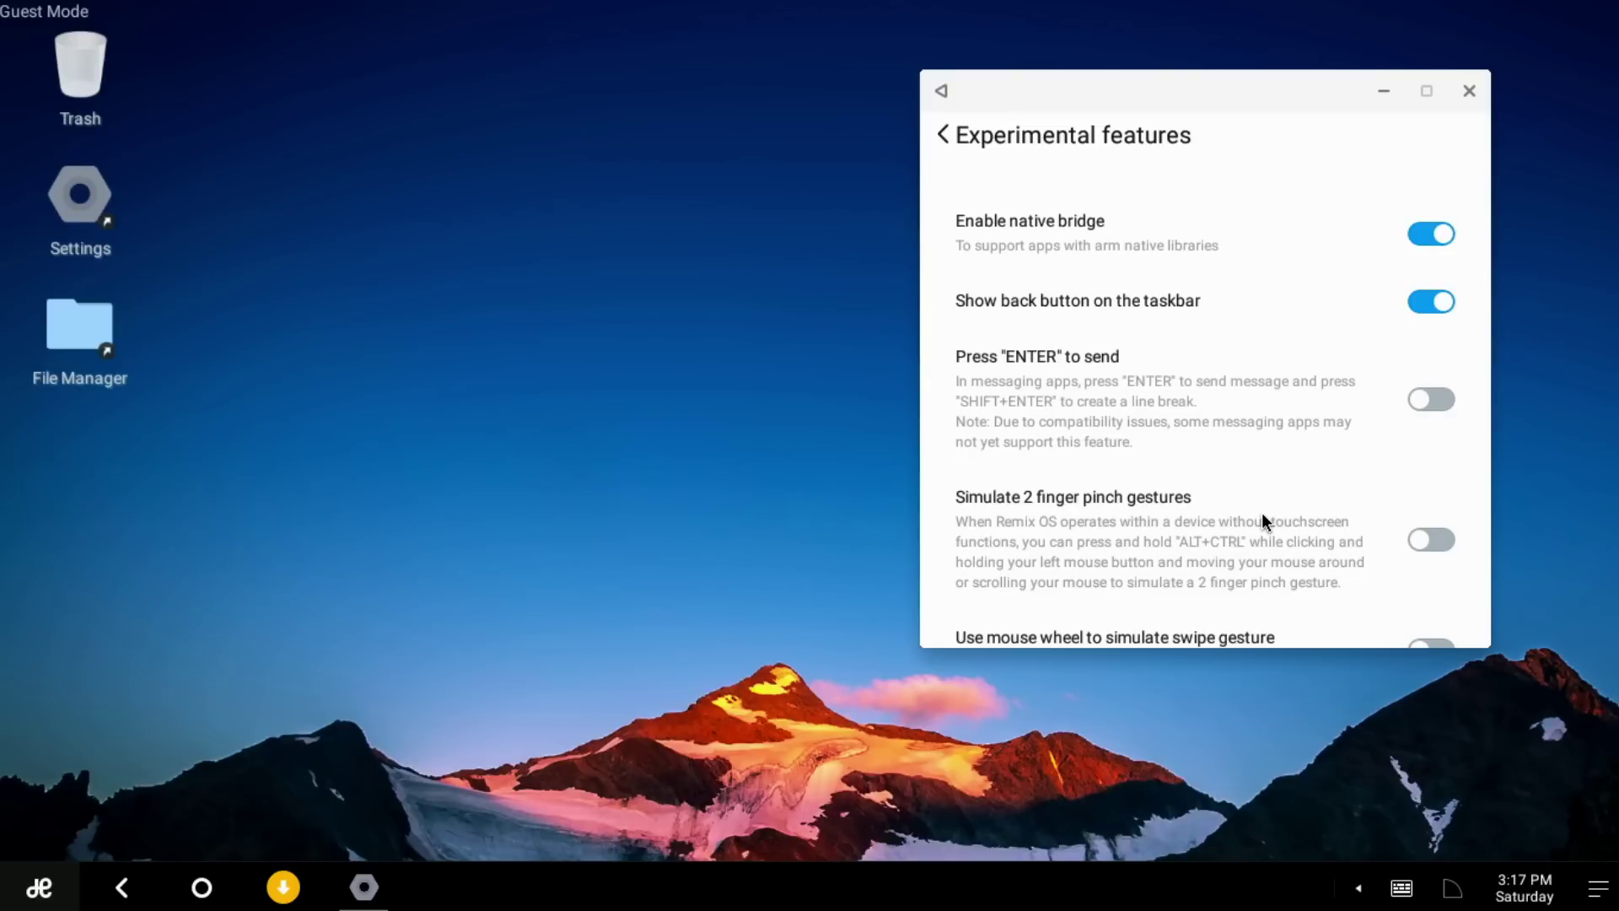
key(Escape)
Step: Scroll the About page down to the version, kernel and build number details
click(1255, 588)
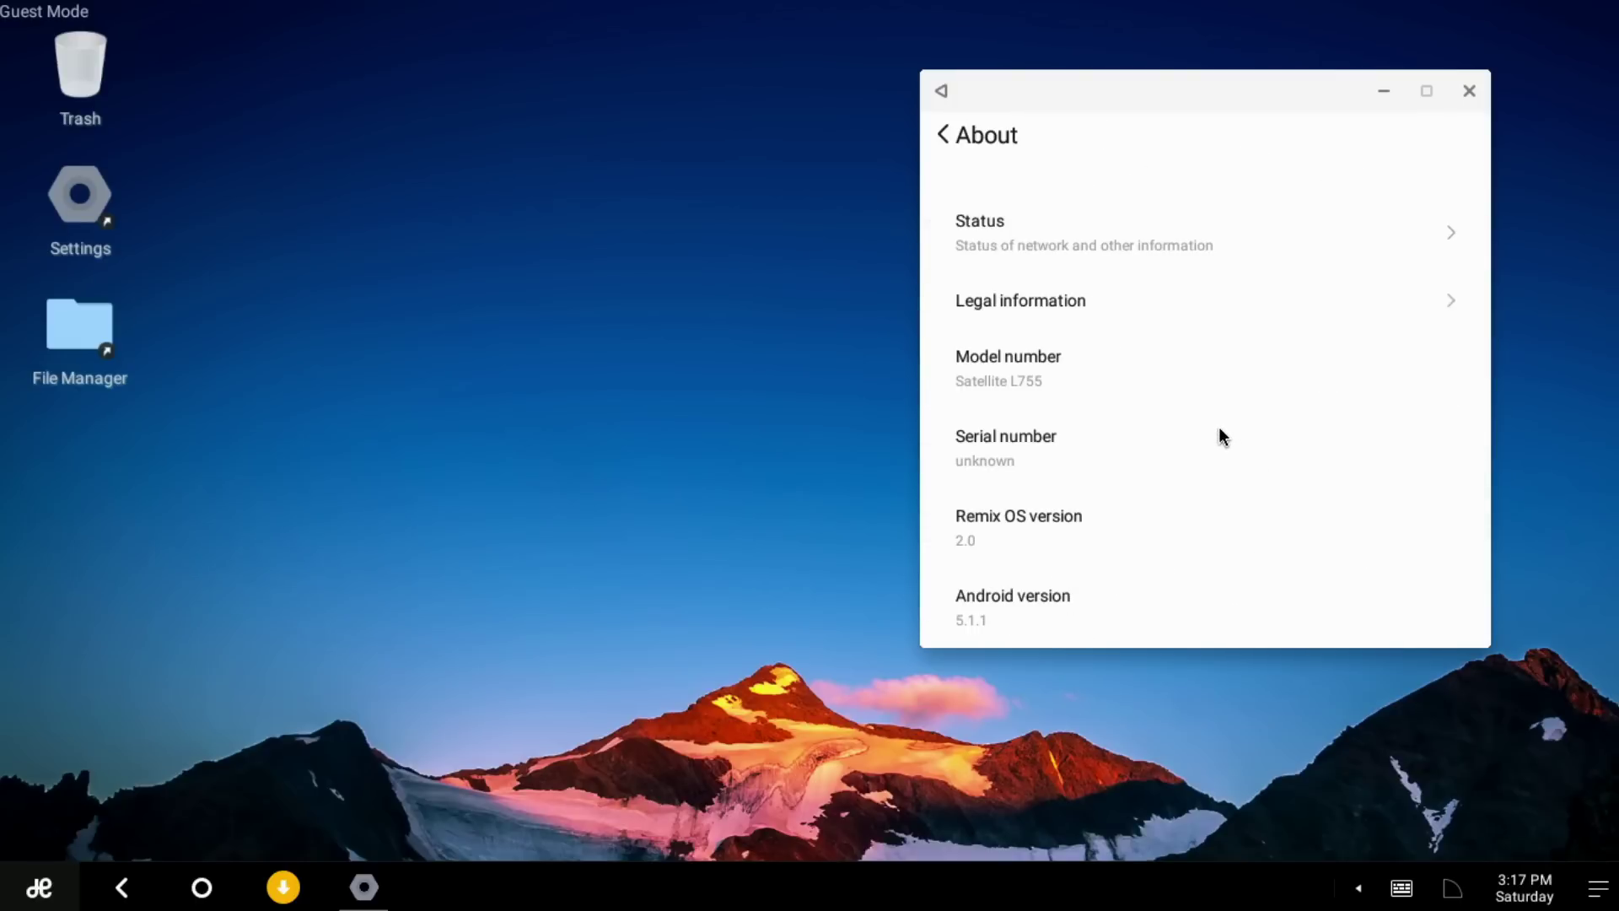
scroll(1217, 426, down, 2)
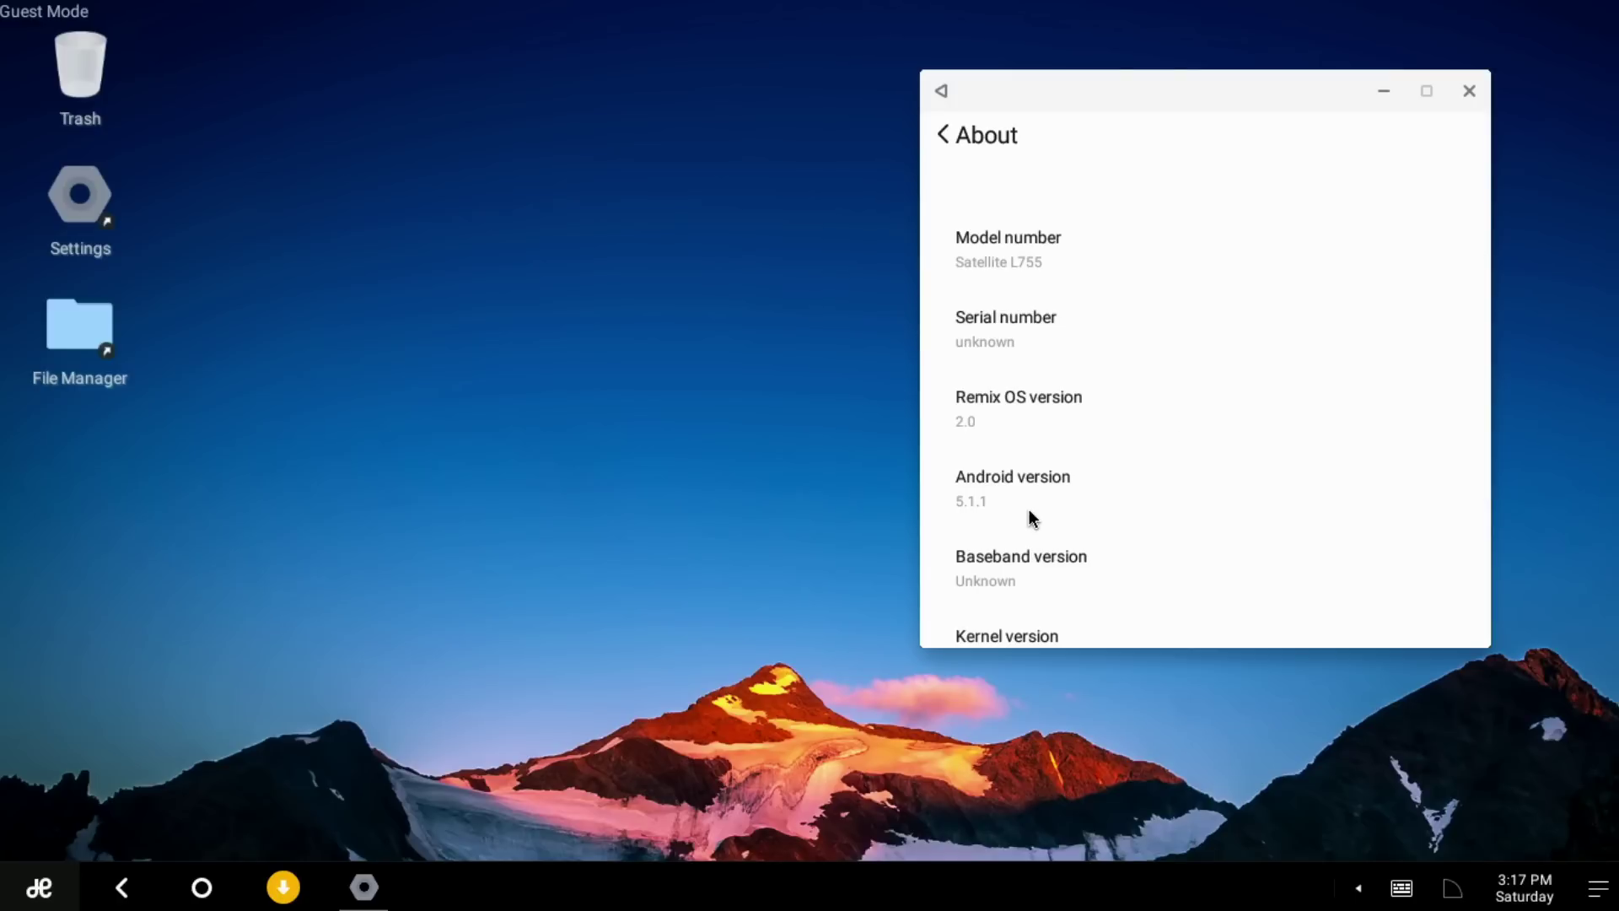
scroll(1029, 506, down, 2)
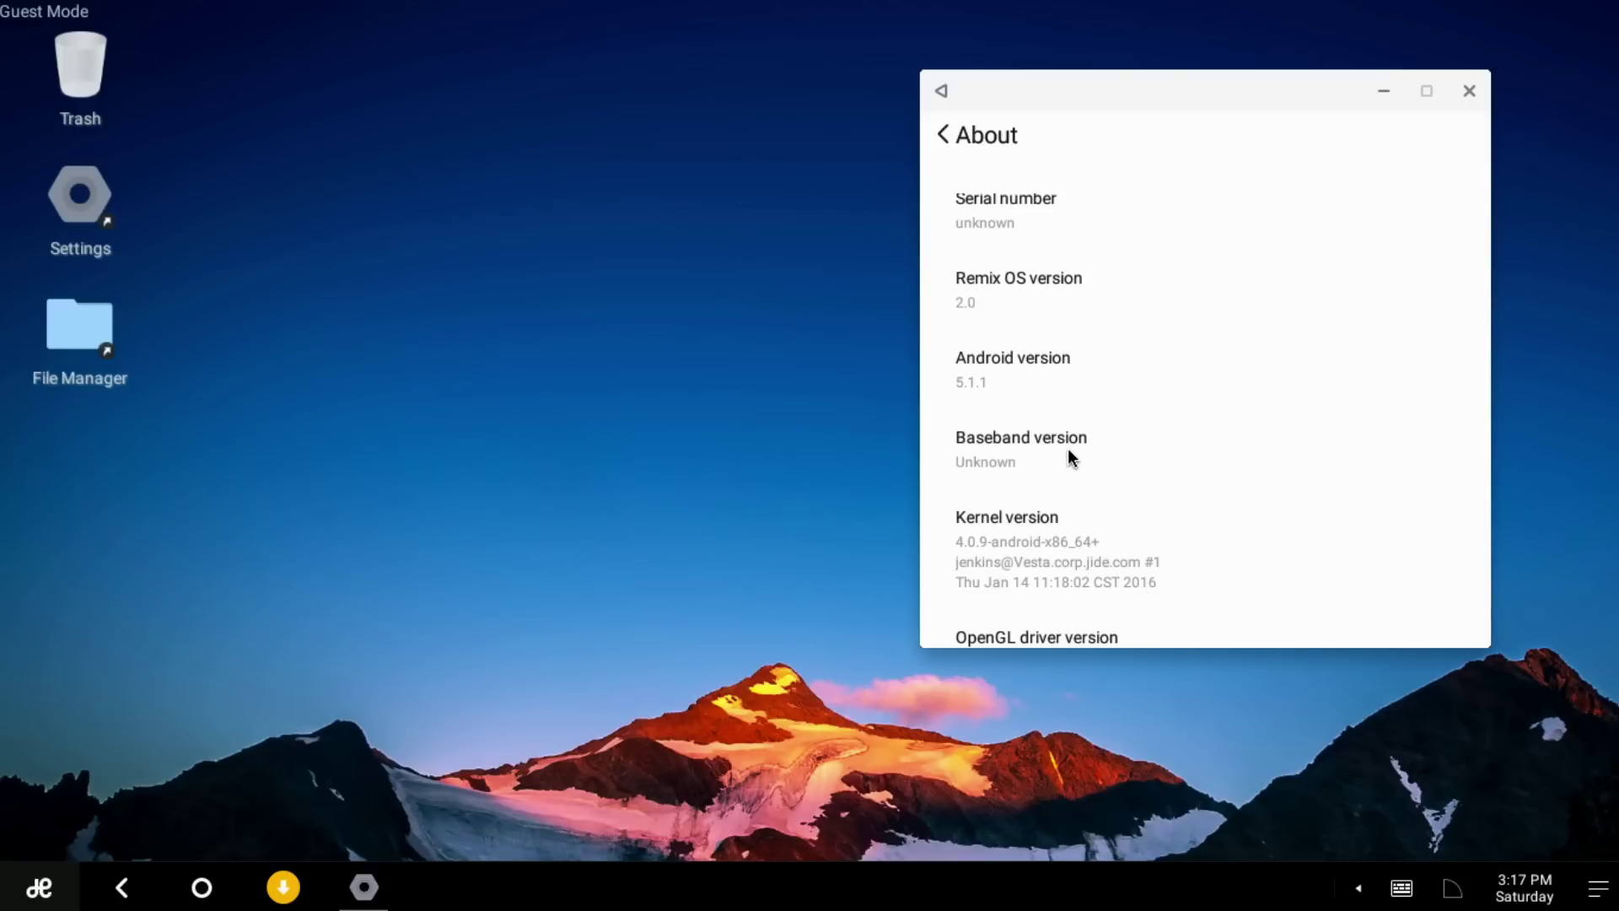
scroll(1068, 451, down, 2)
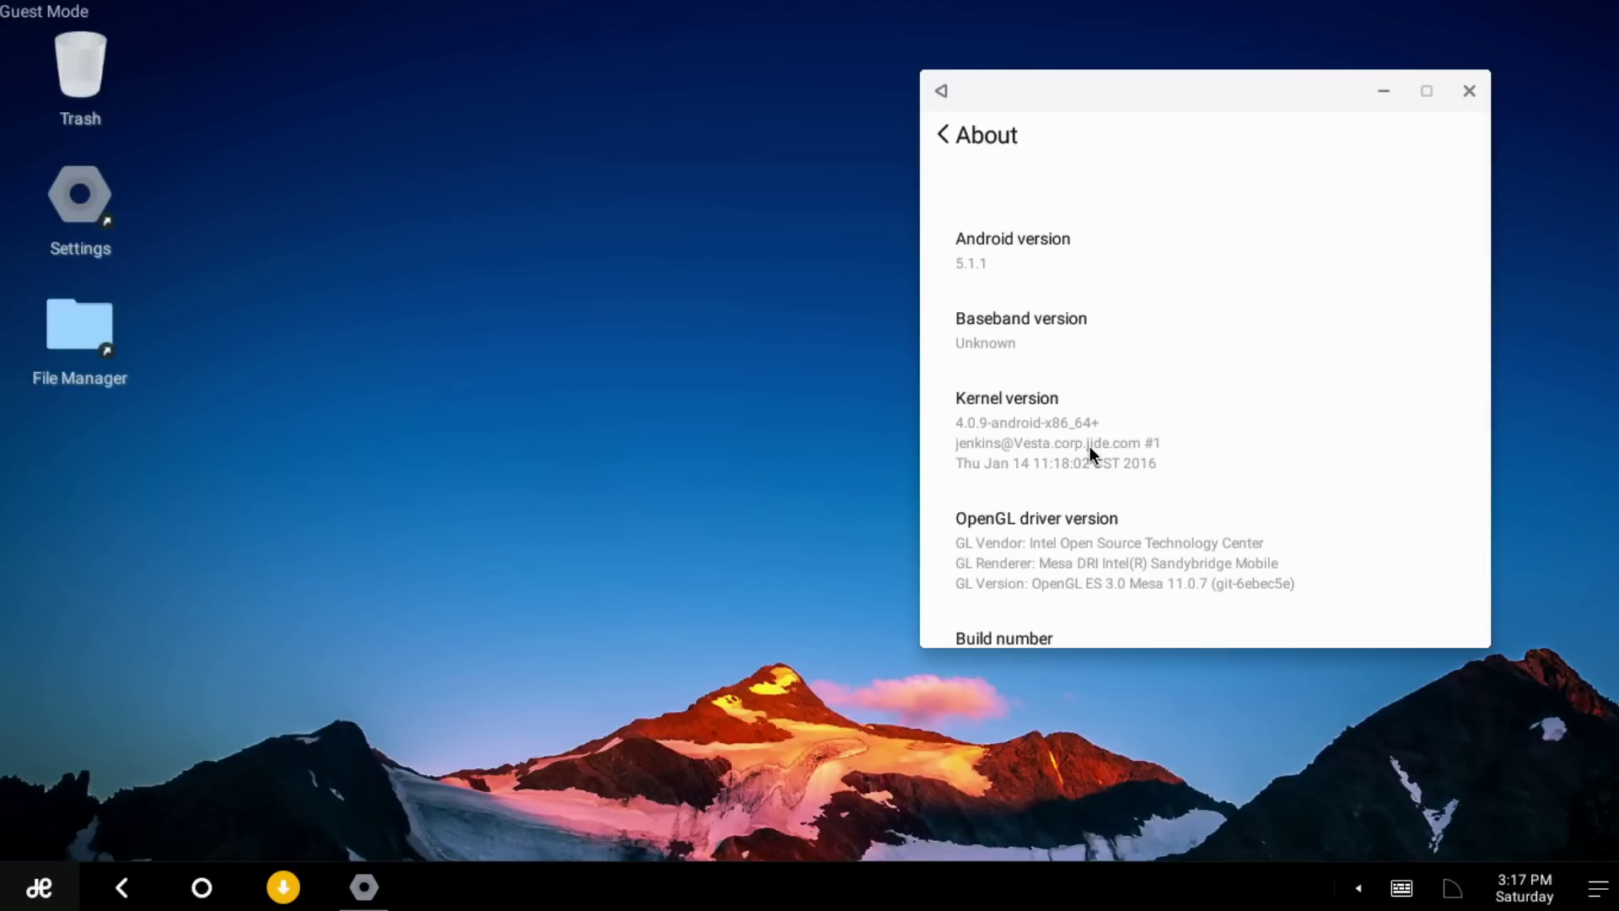
scroll(1179, 498, down, 1)
key(super)
Step: Open the Widgets screen and bring up the list of widgets to add
click(519, 542)
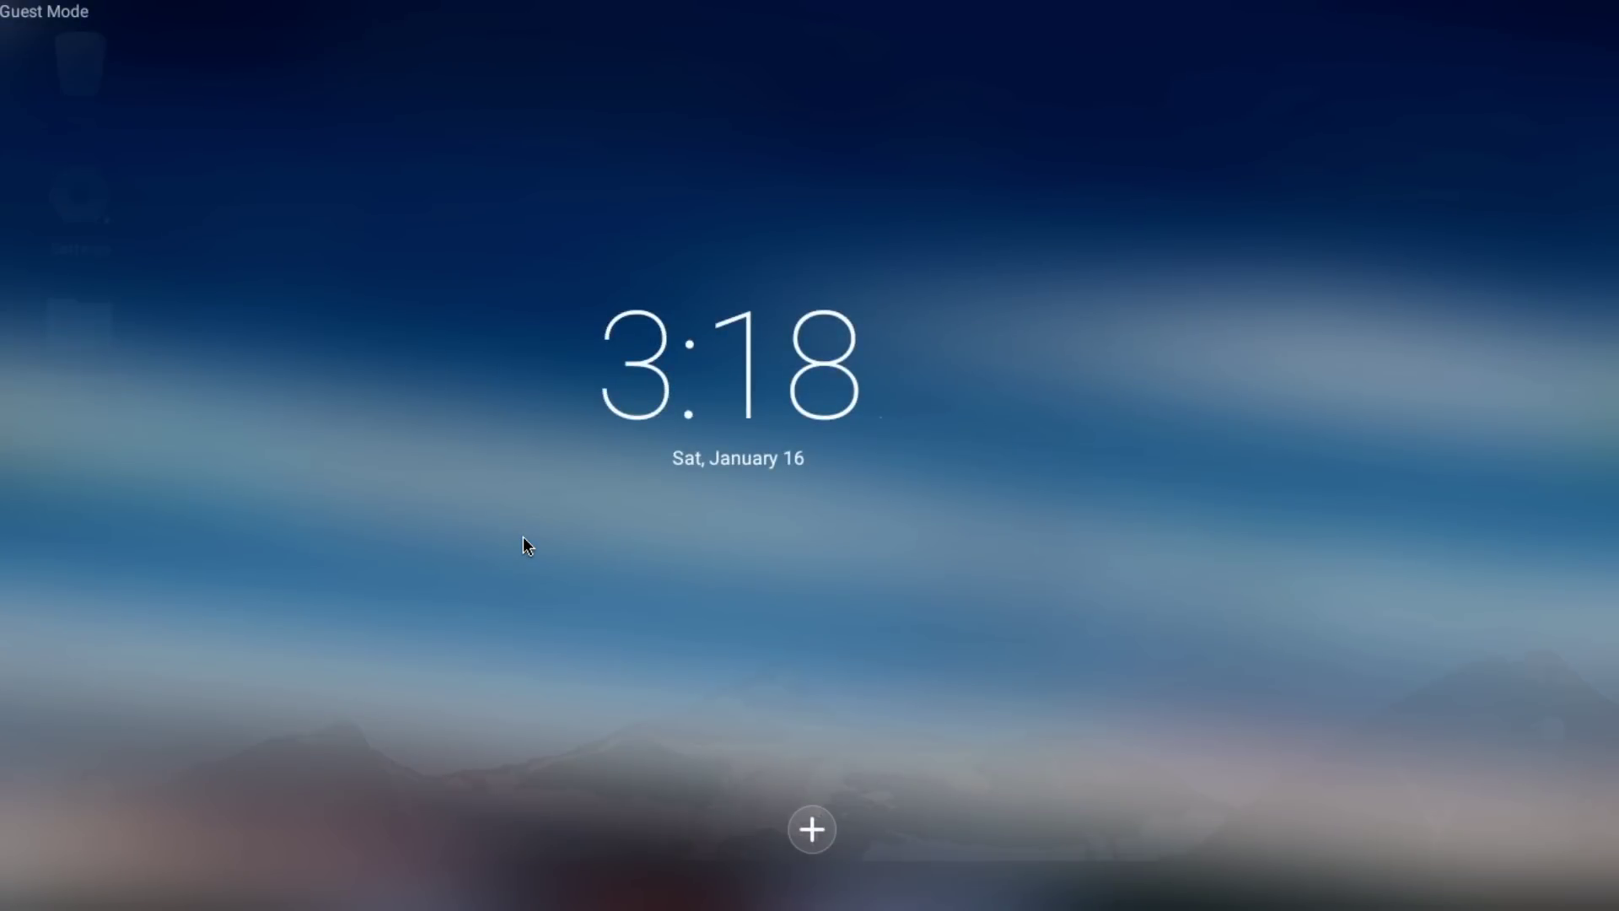
click(819, 828)
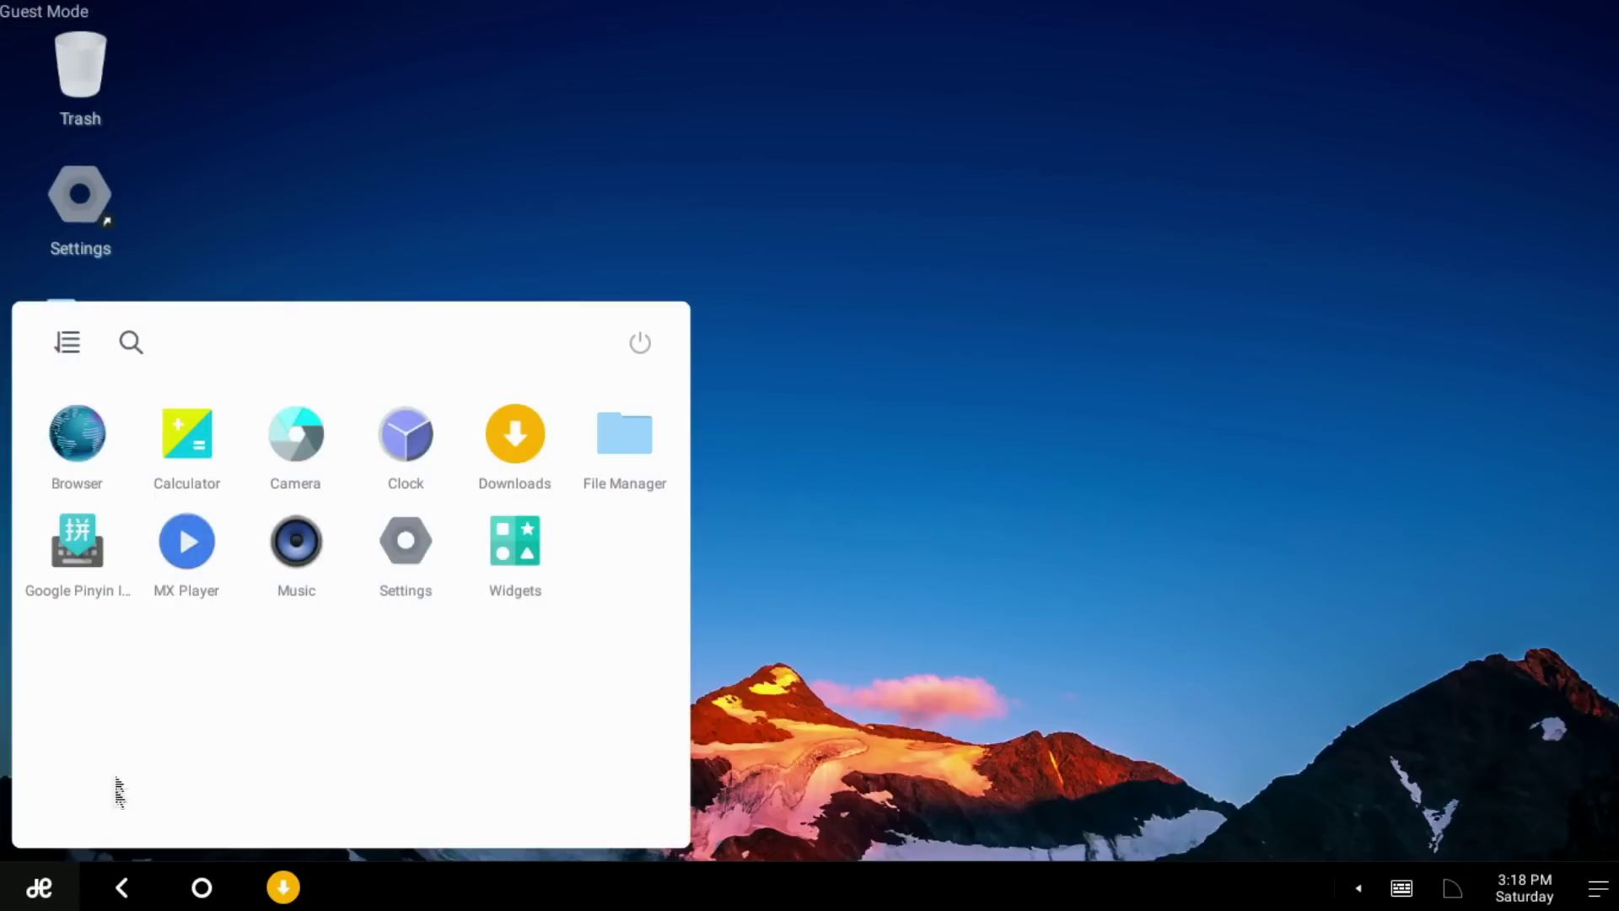
Step: Launch MX Player, dismiss the what's-new and hardware acceleration notices, and open Movies
click(193, 543)
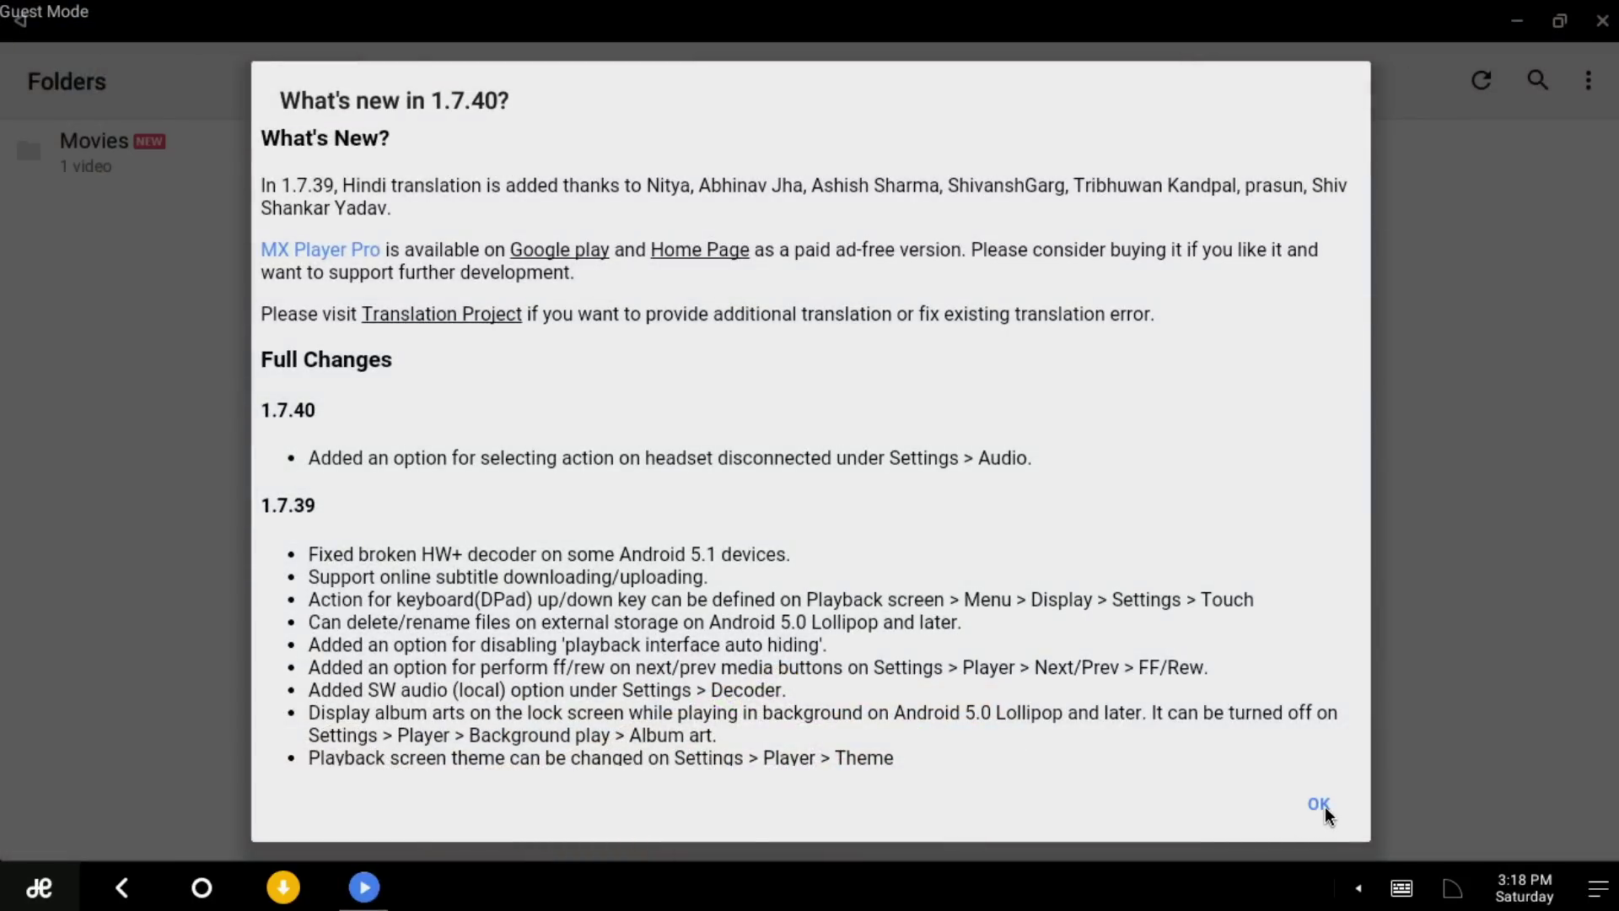
click(1320, 803)
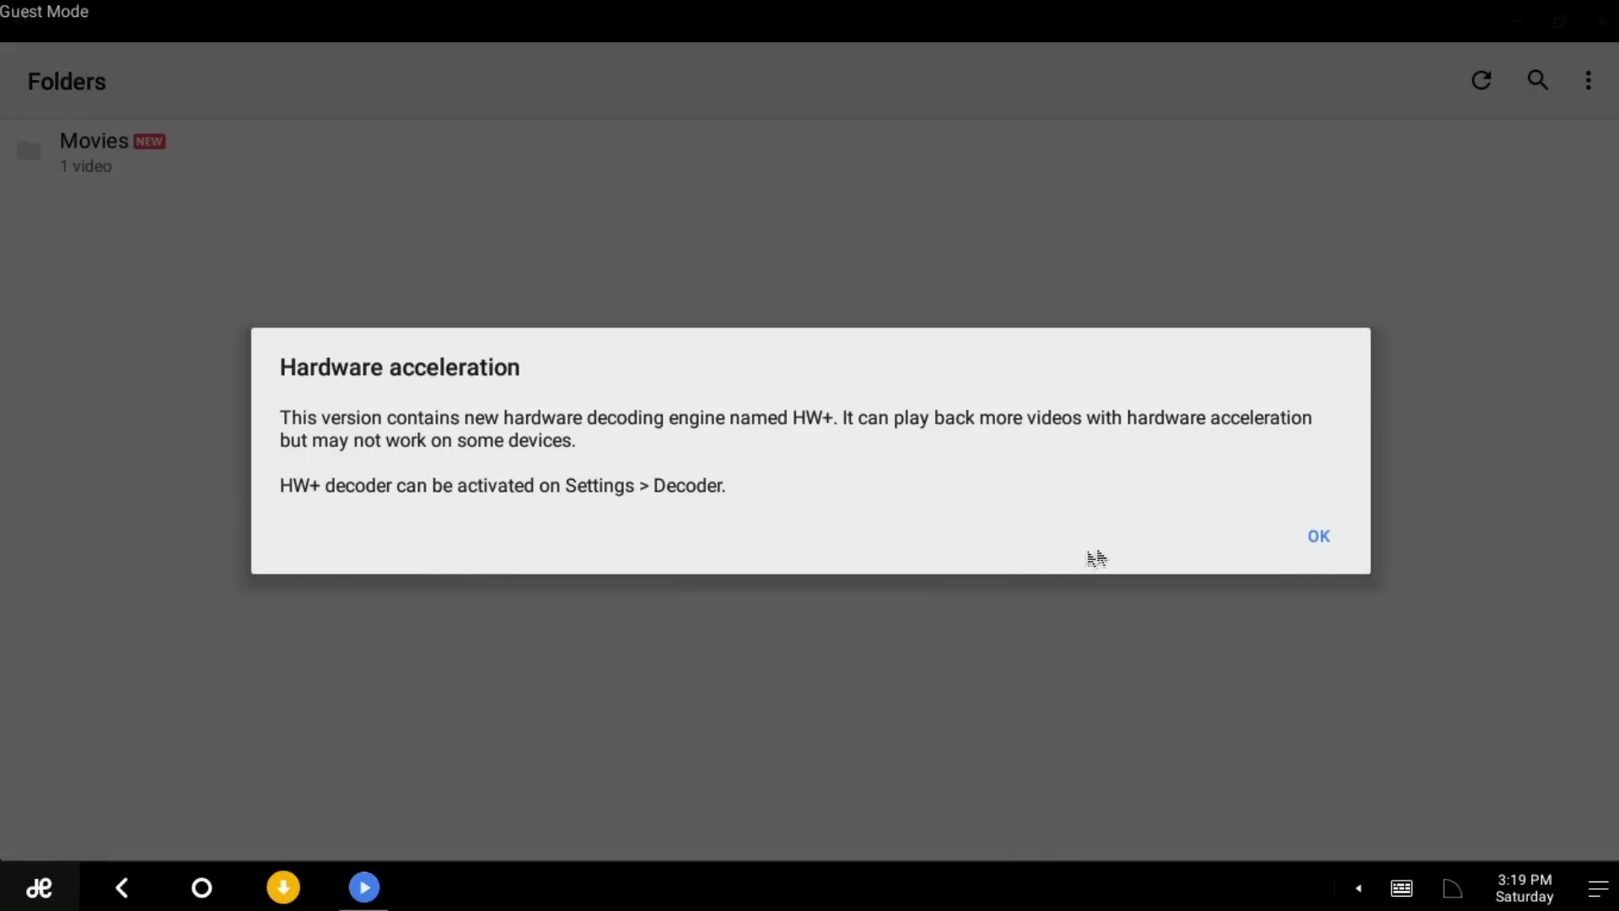
click(1328, 543)
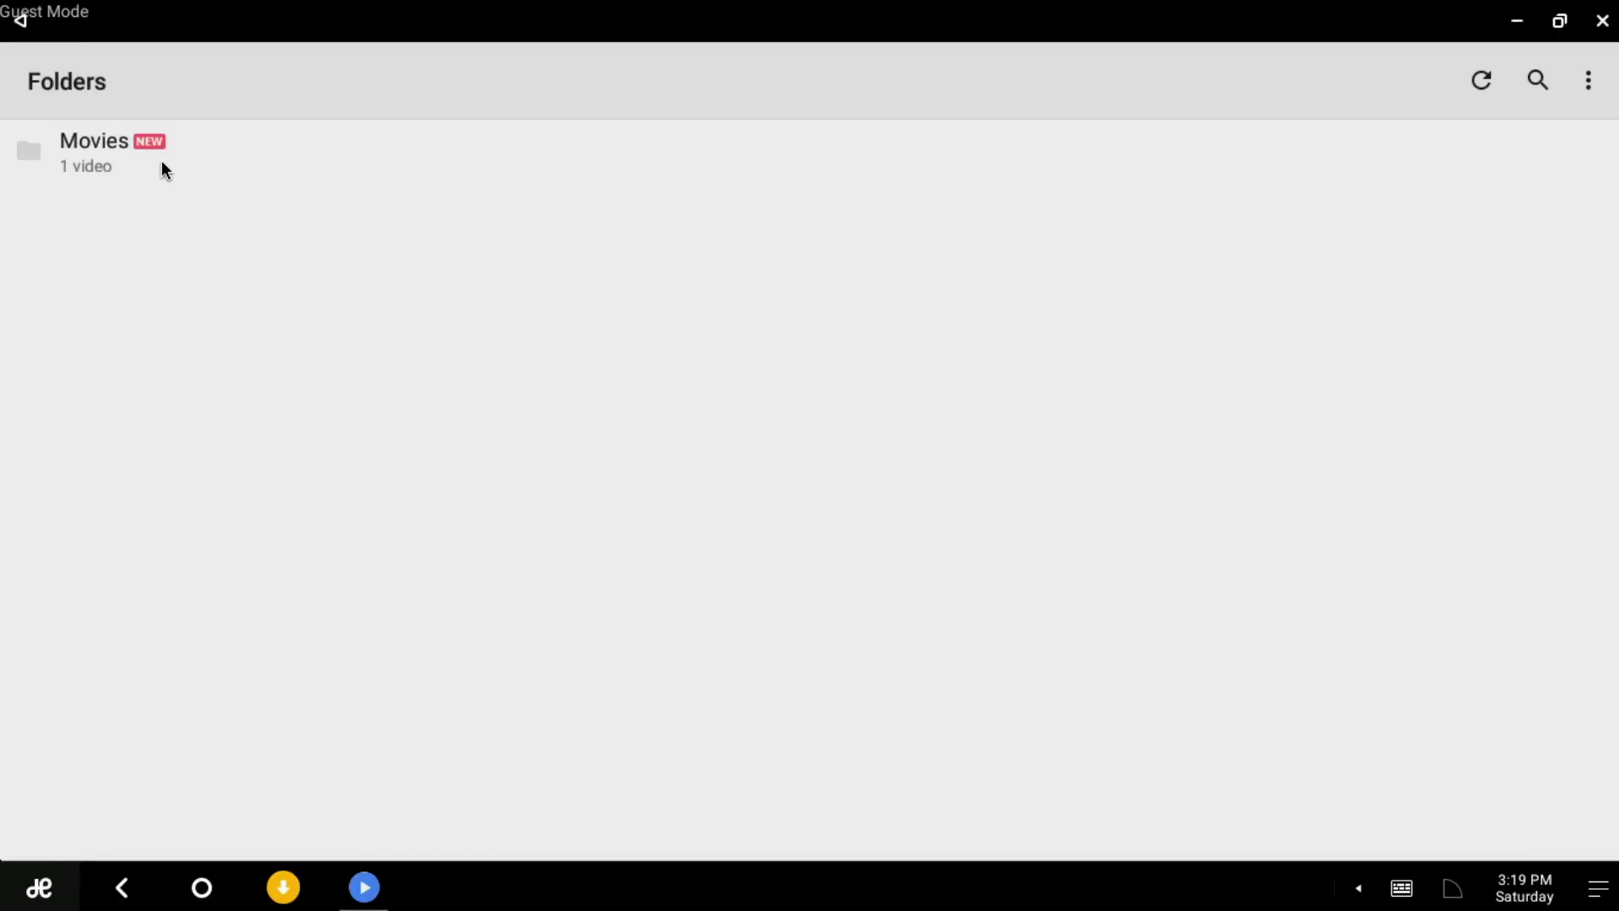
click(140, 165)
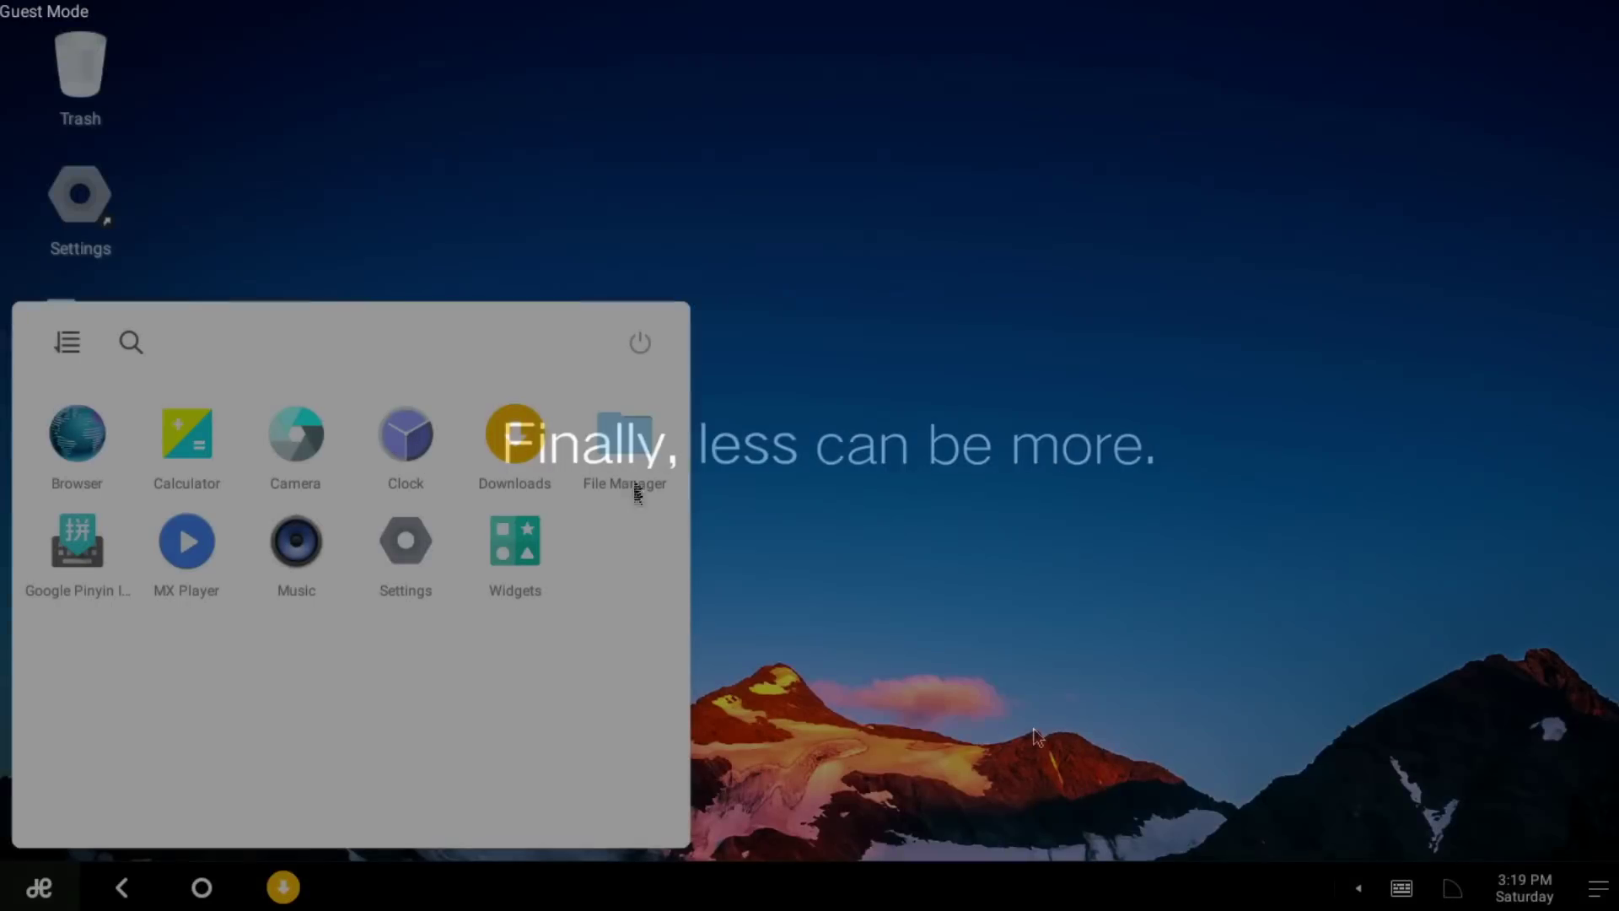
Step: Browse Pictures (RemixMini.jpg), Music, Movies, Download, Desktop and My Remix in File Manager
click(628, 450)
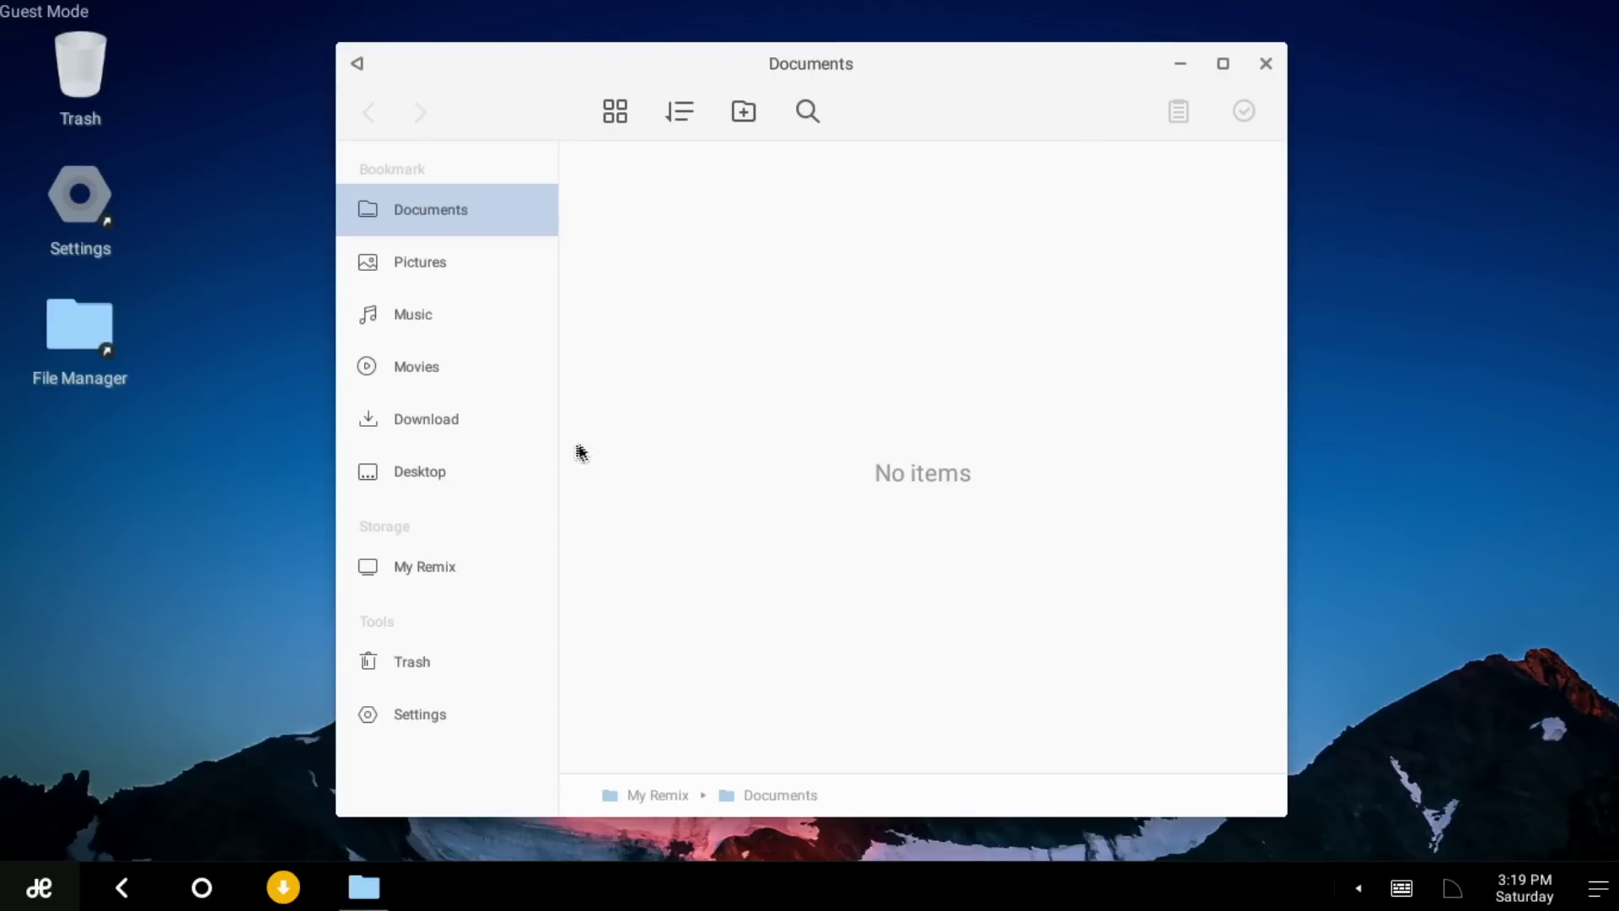
click(464, 271)
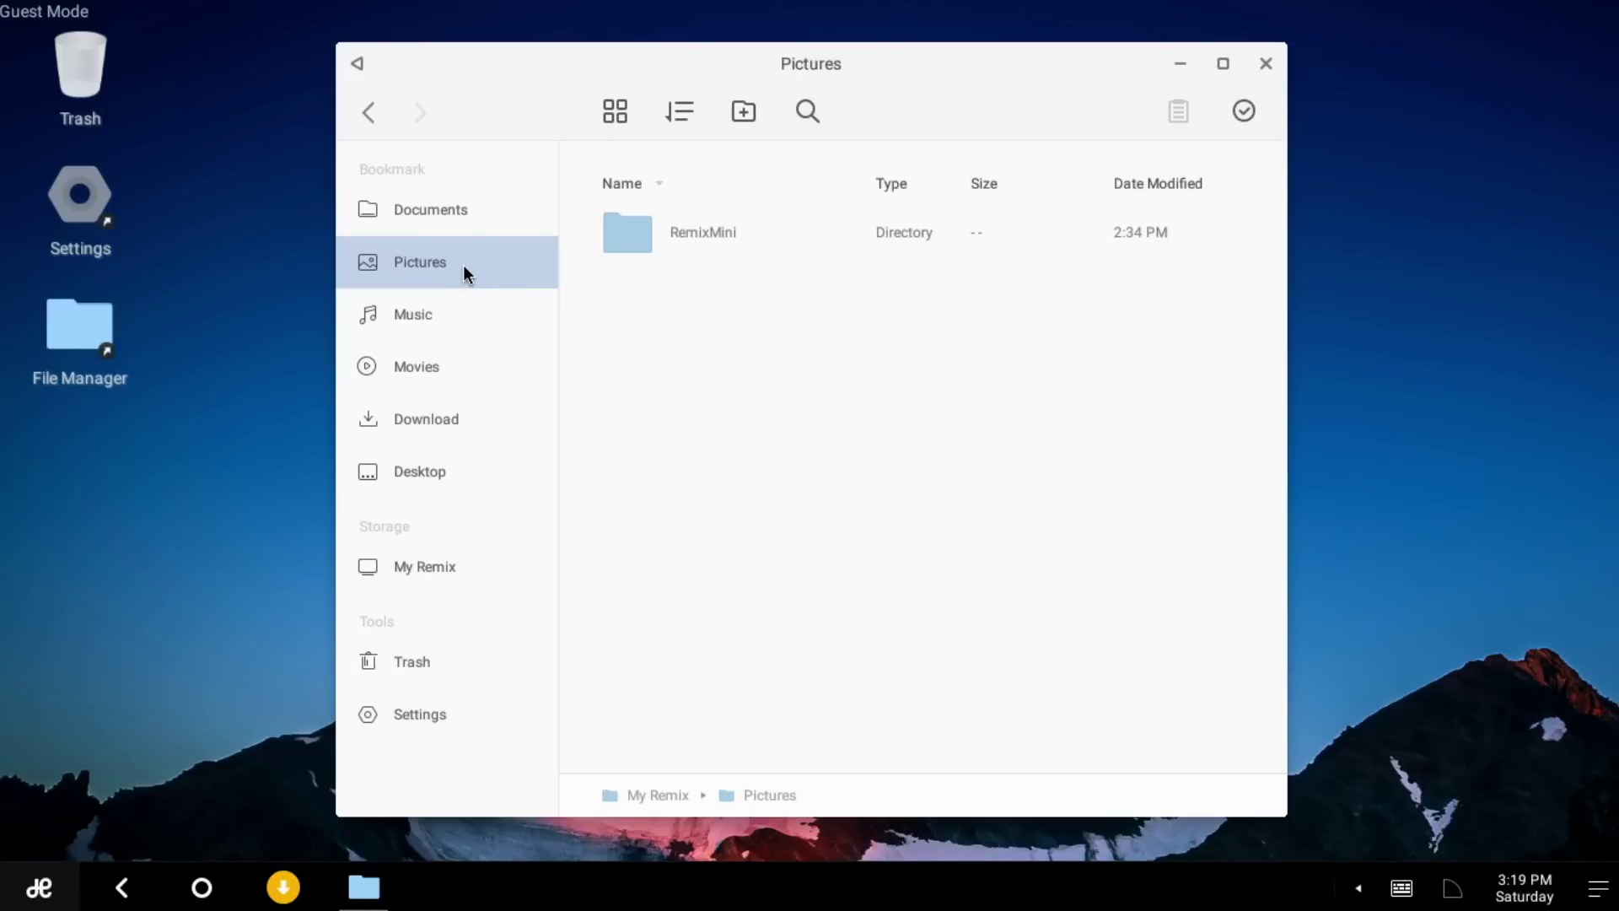
double_click(722, 239)
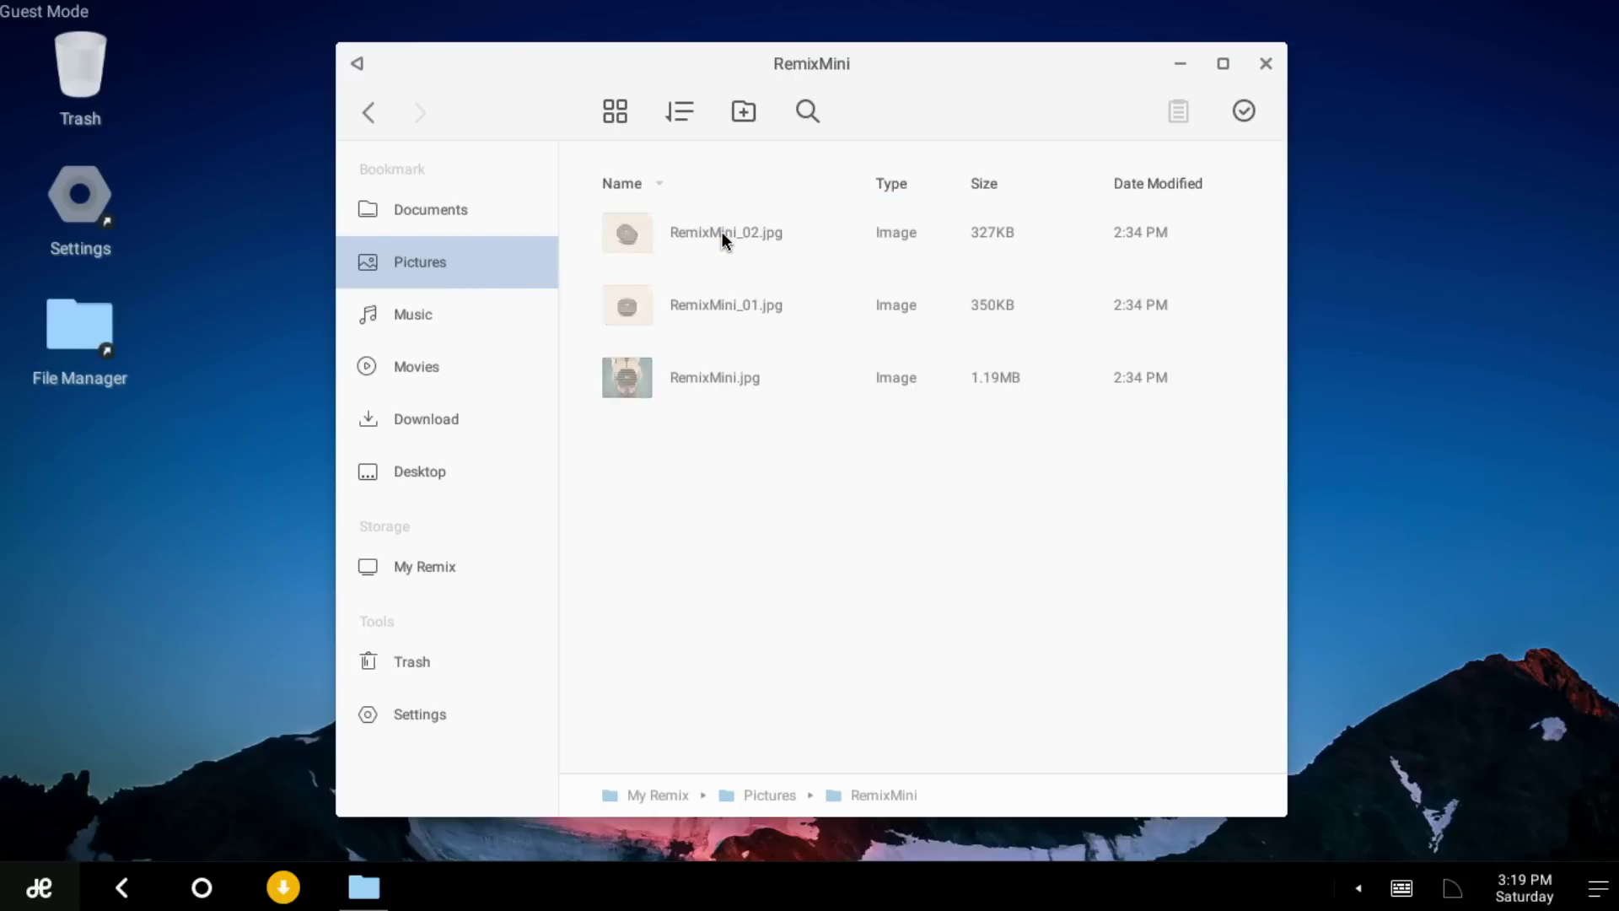
double_click(634, 378)
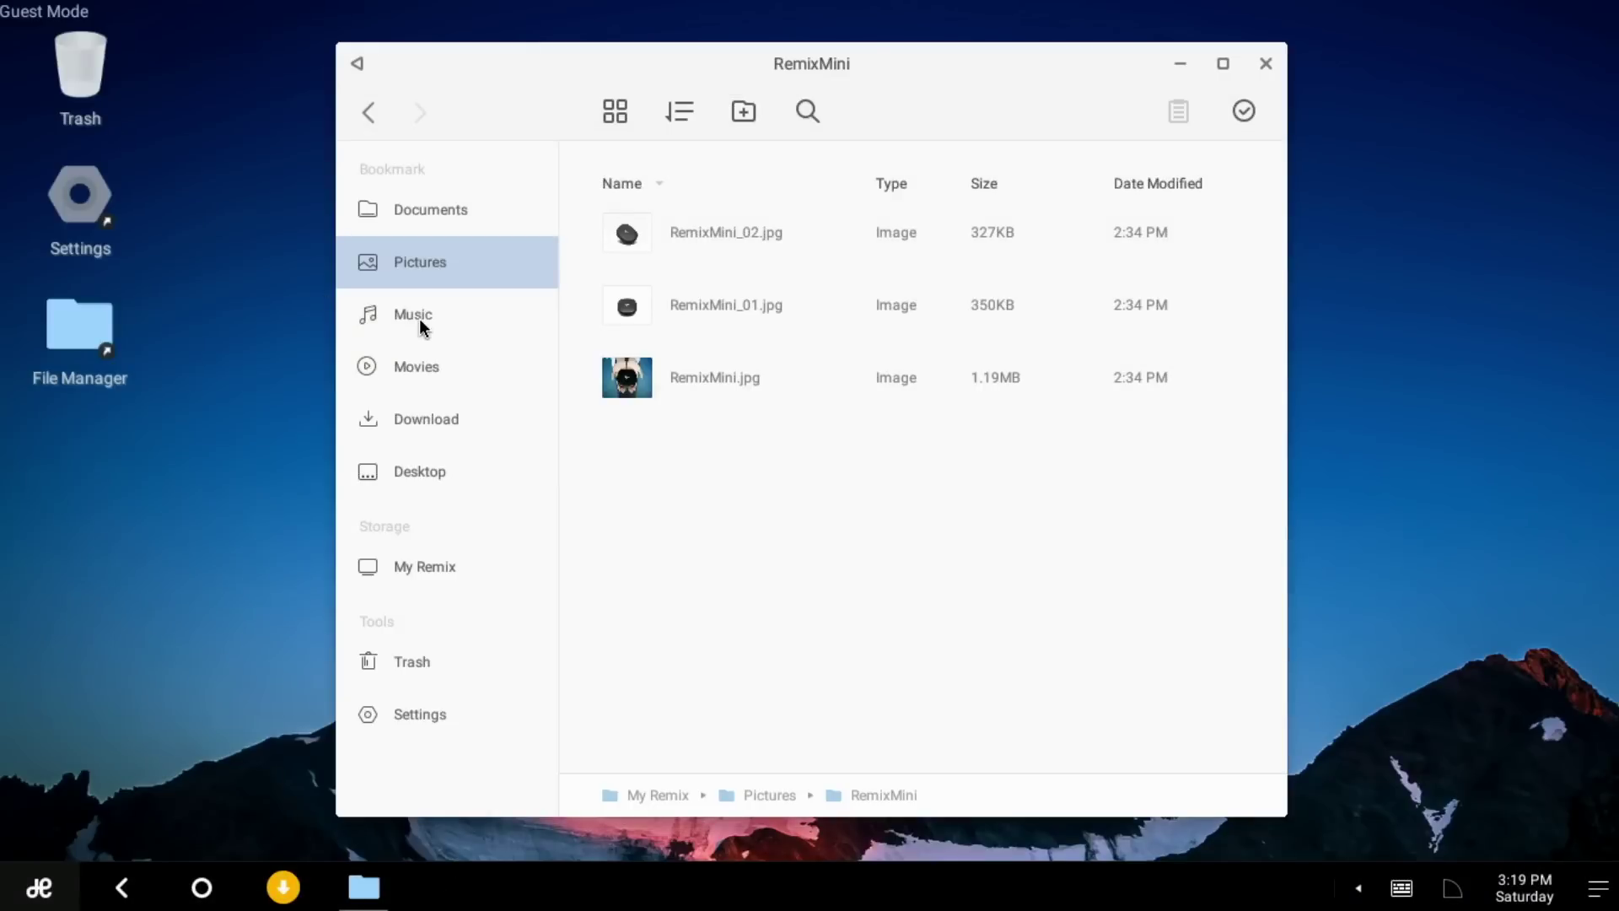
click(421, 320)
click(445, 367)
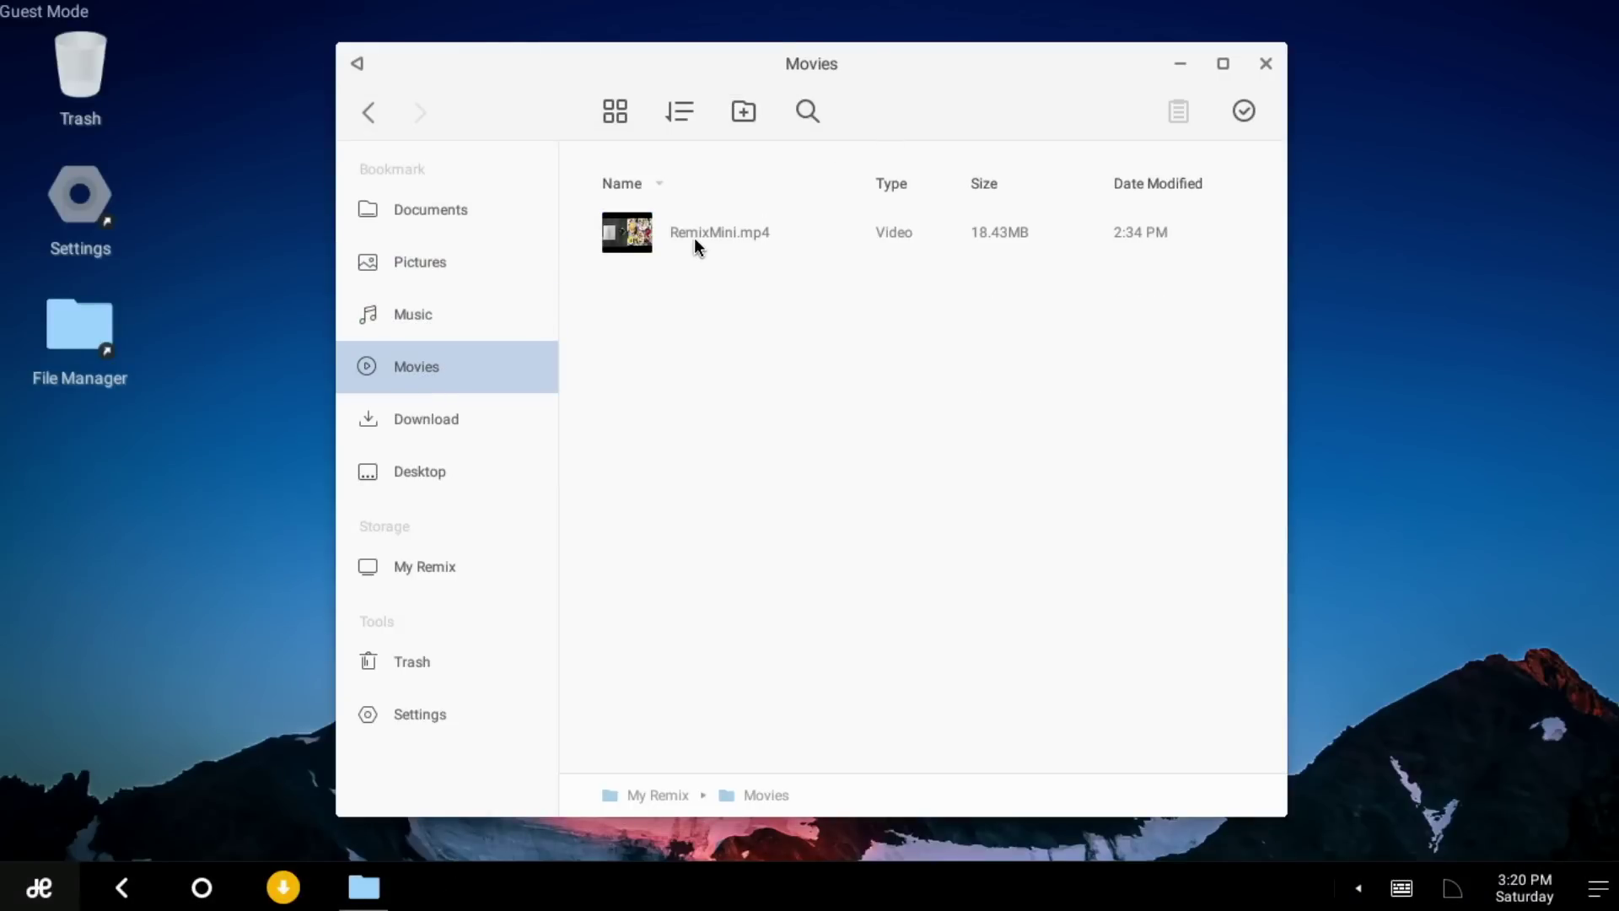
click(490, 419)
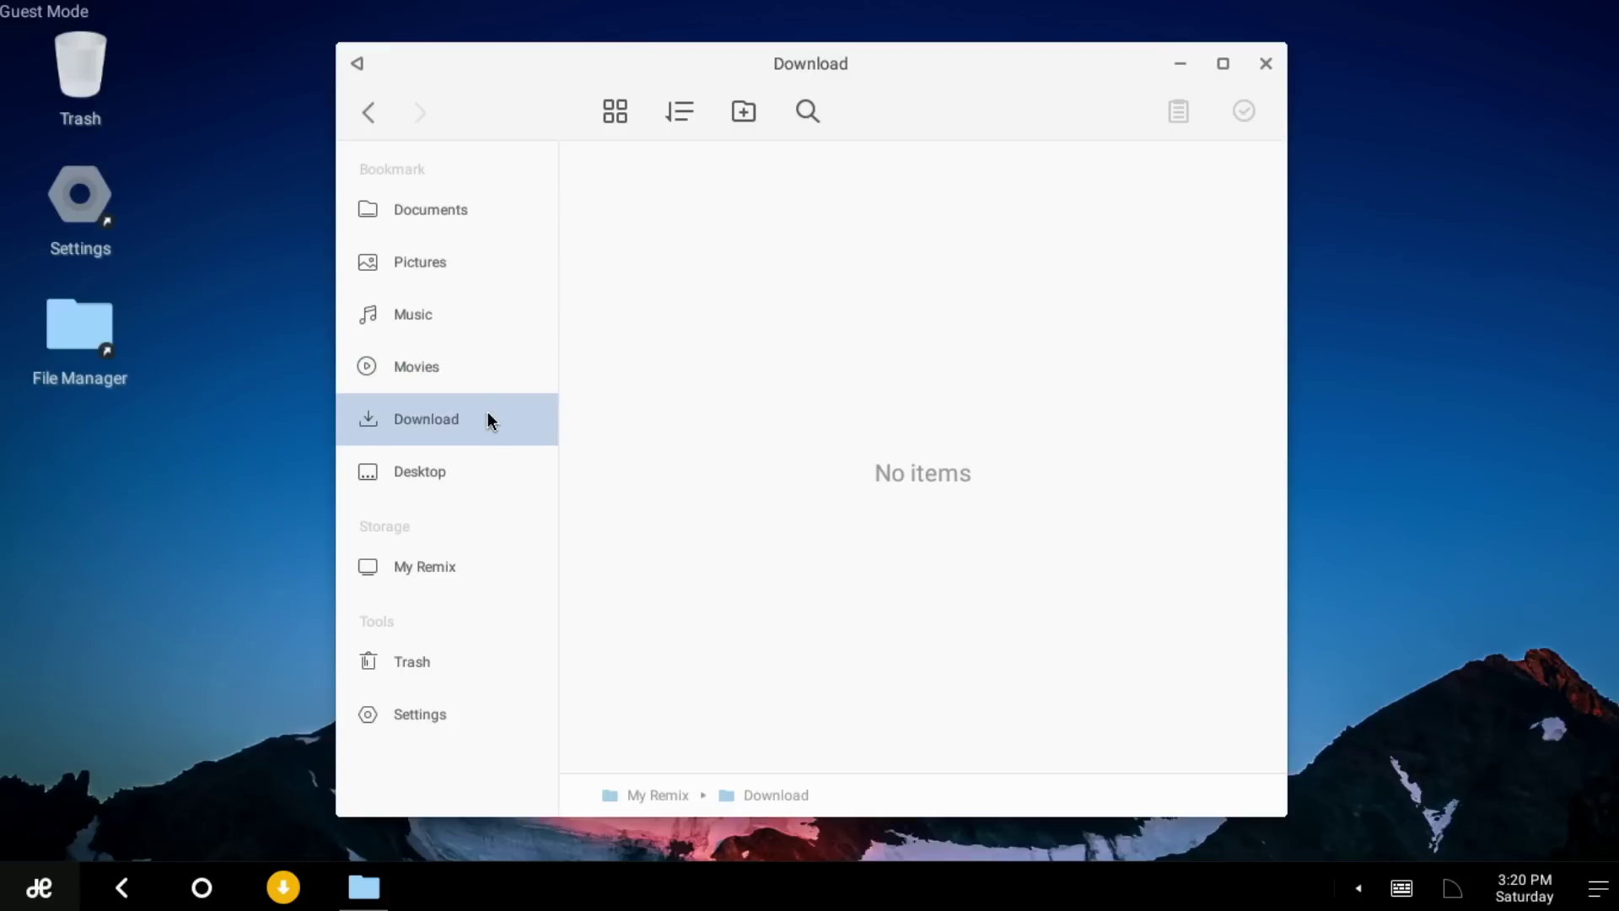
click(481, 478)
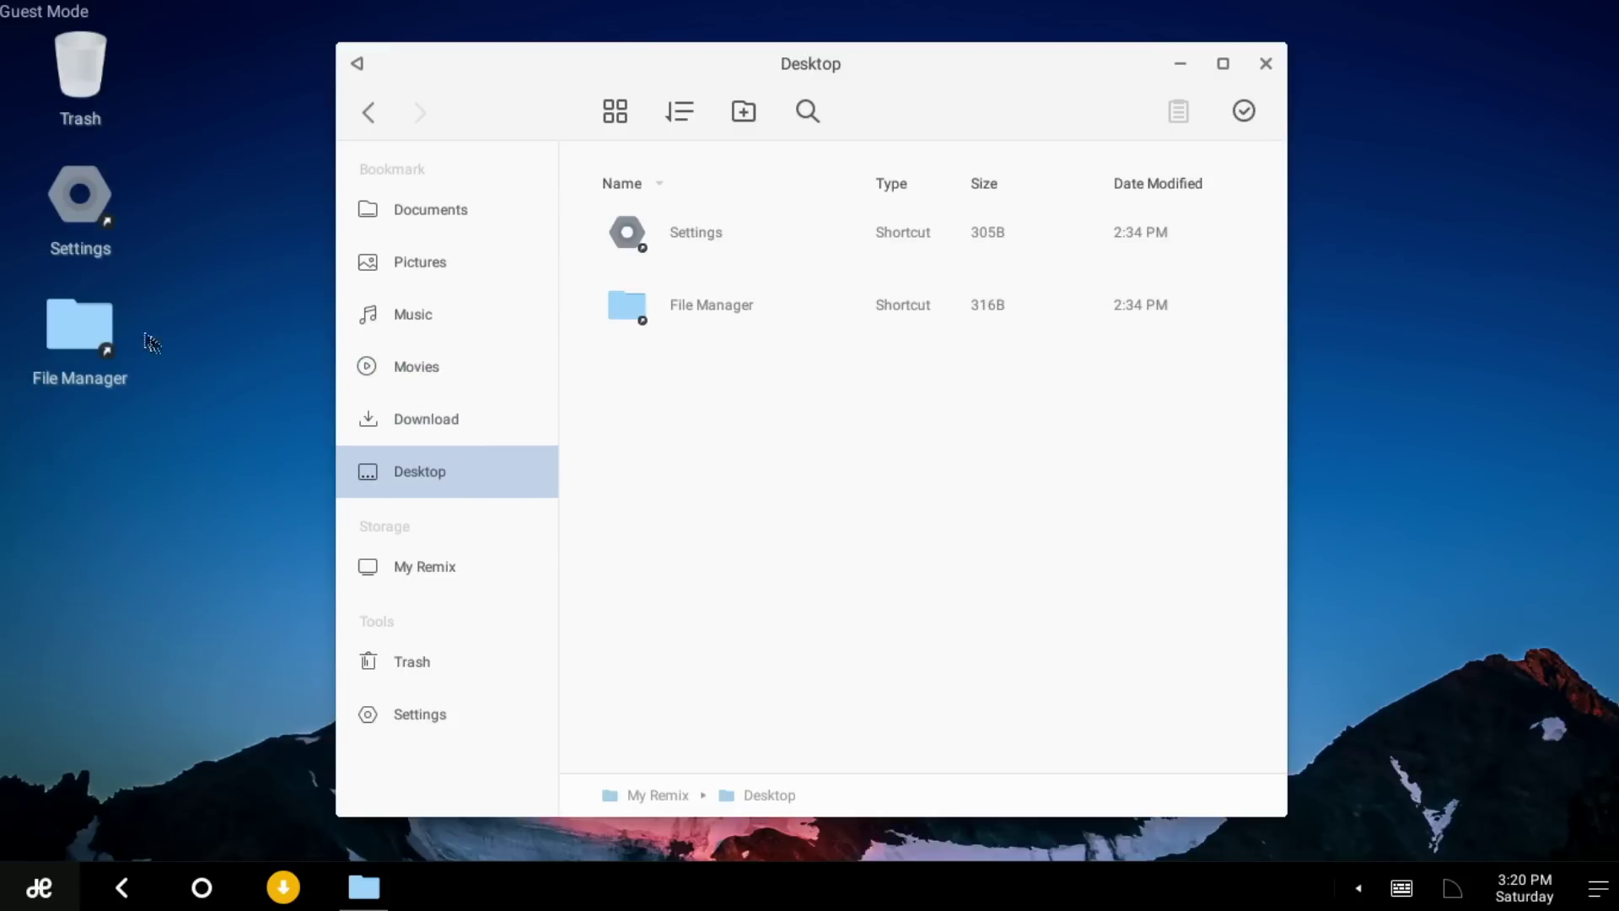
click(427, 565)
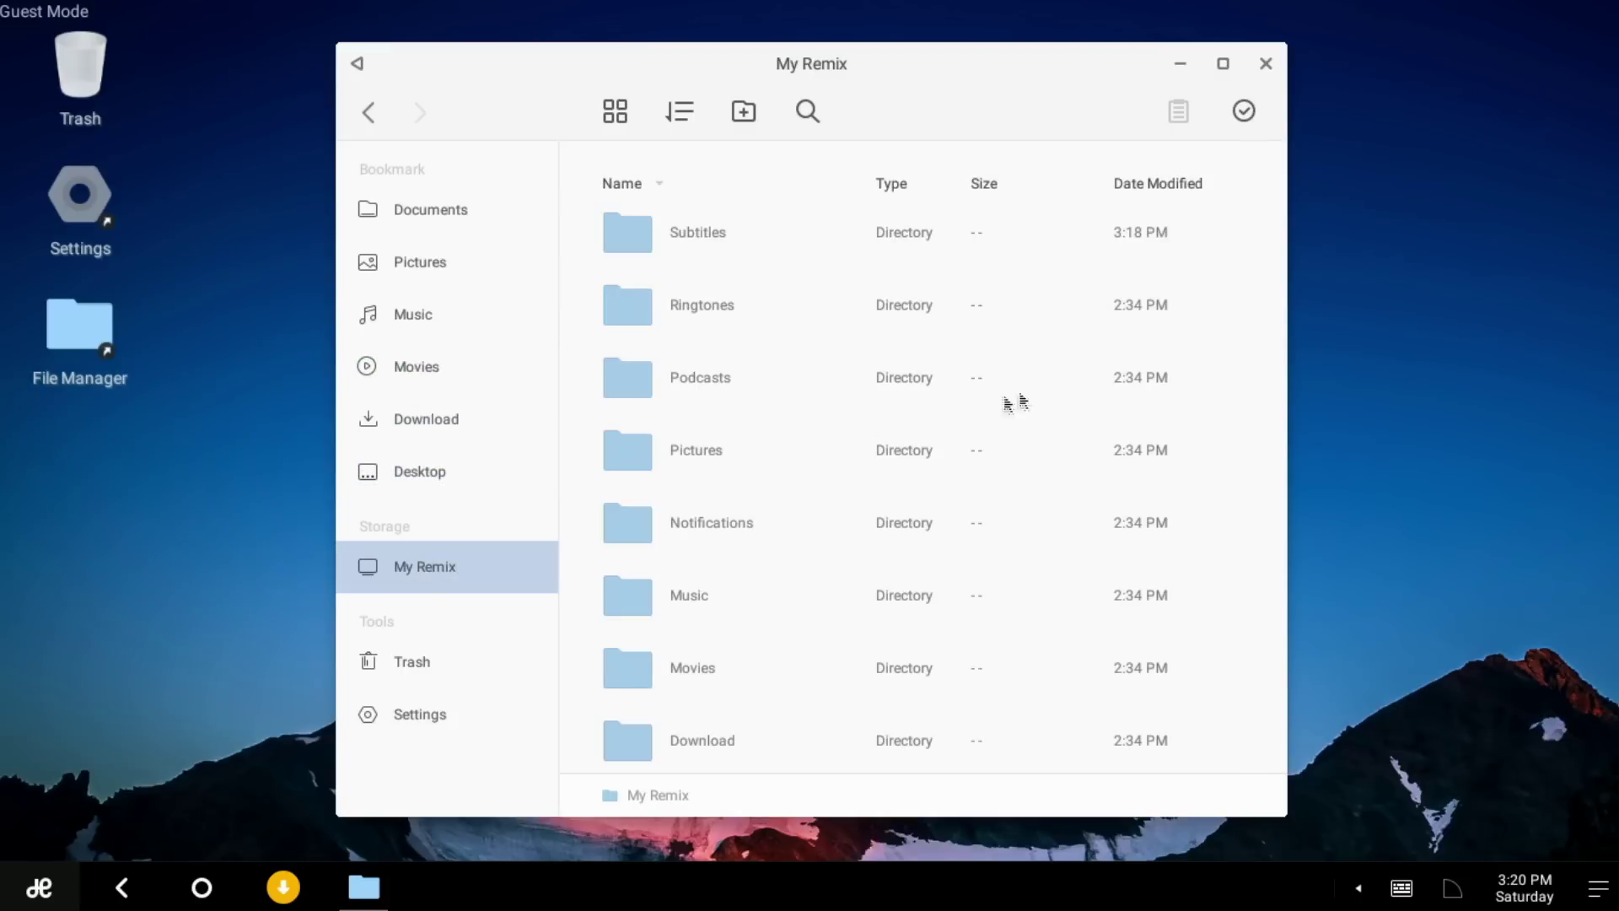
Step: Enable Show hidden files and directories, then view My Remix with the .Trash folder
click(447, 714)
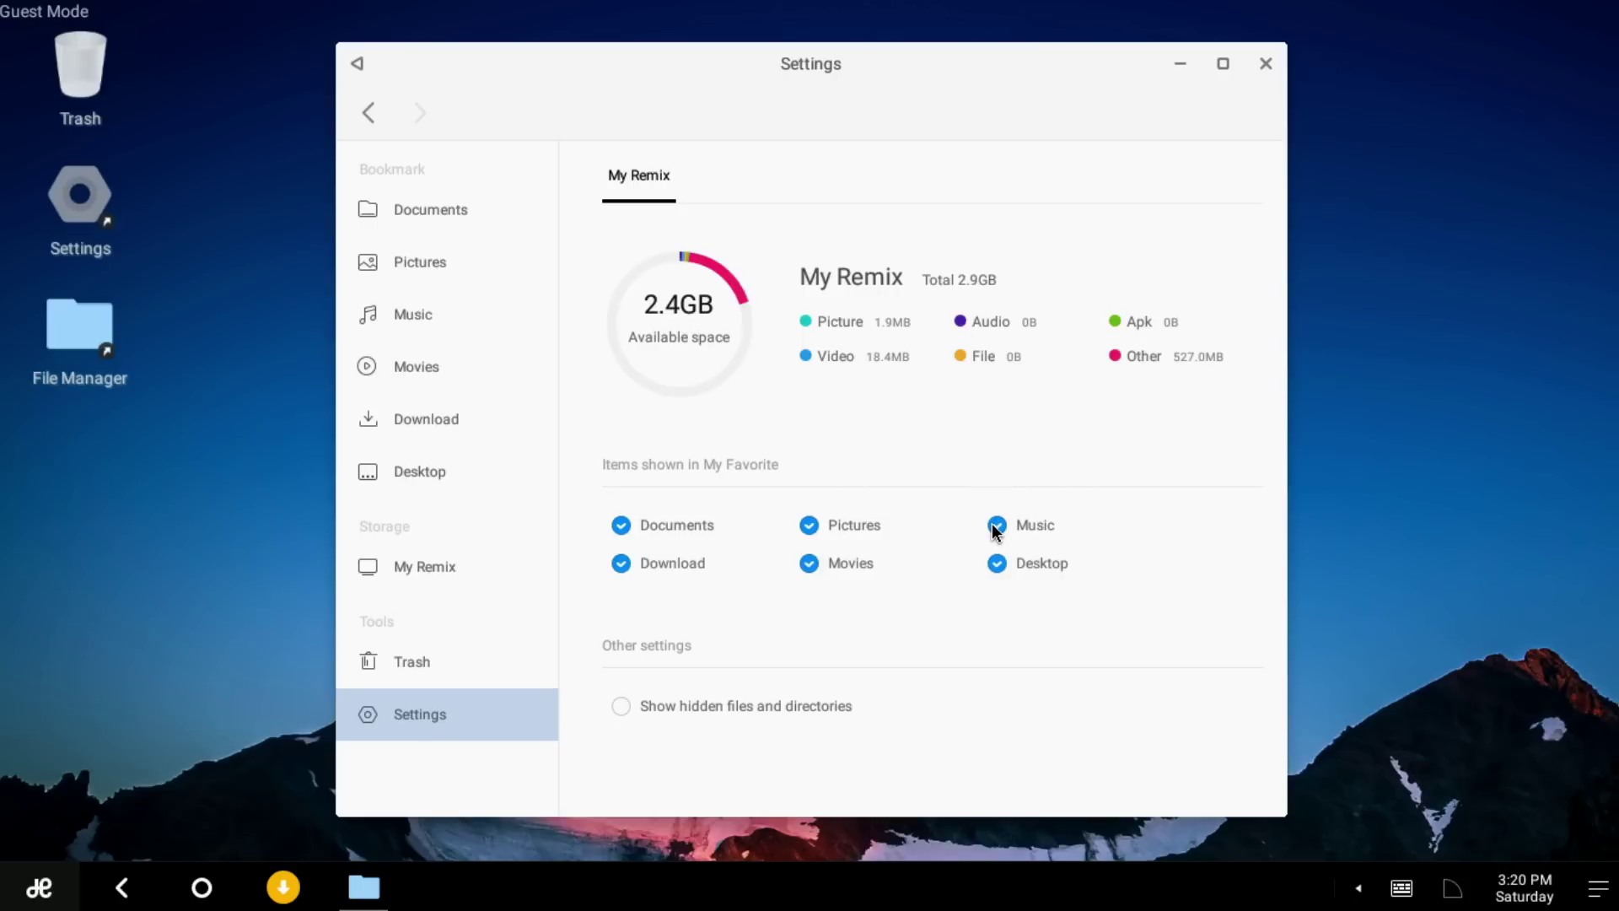
click(995, 526)
click(996, 526)
click(621, 707)
click(449, 566)
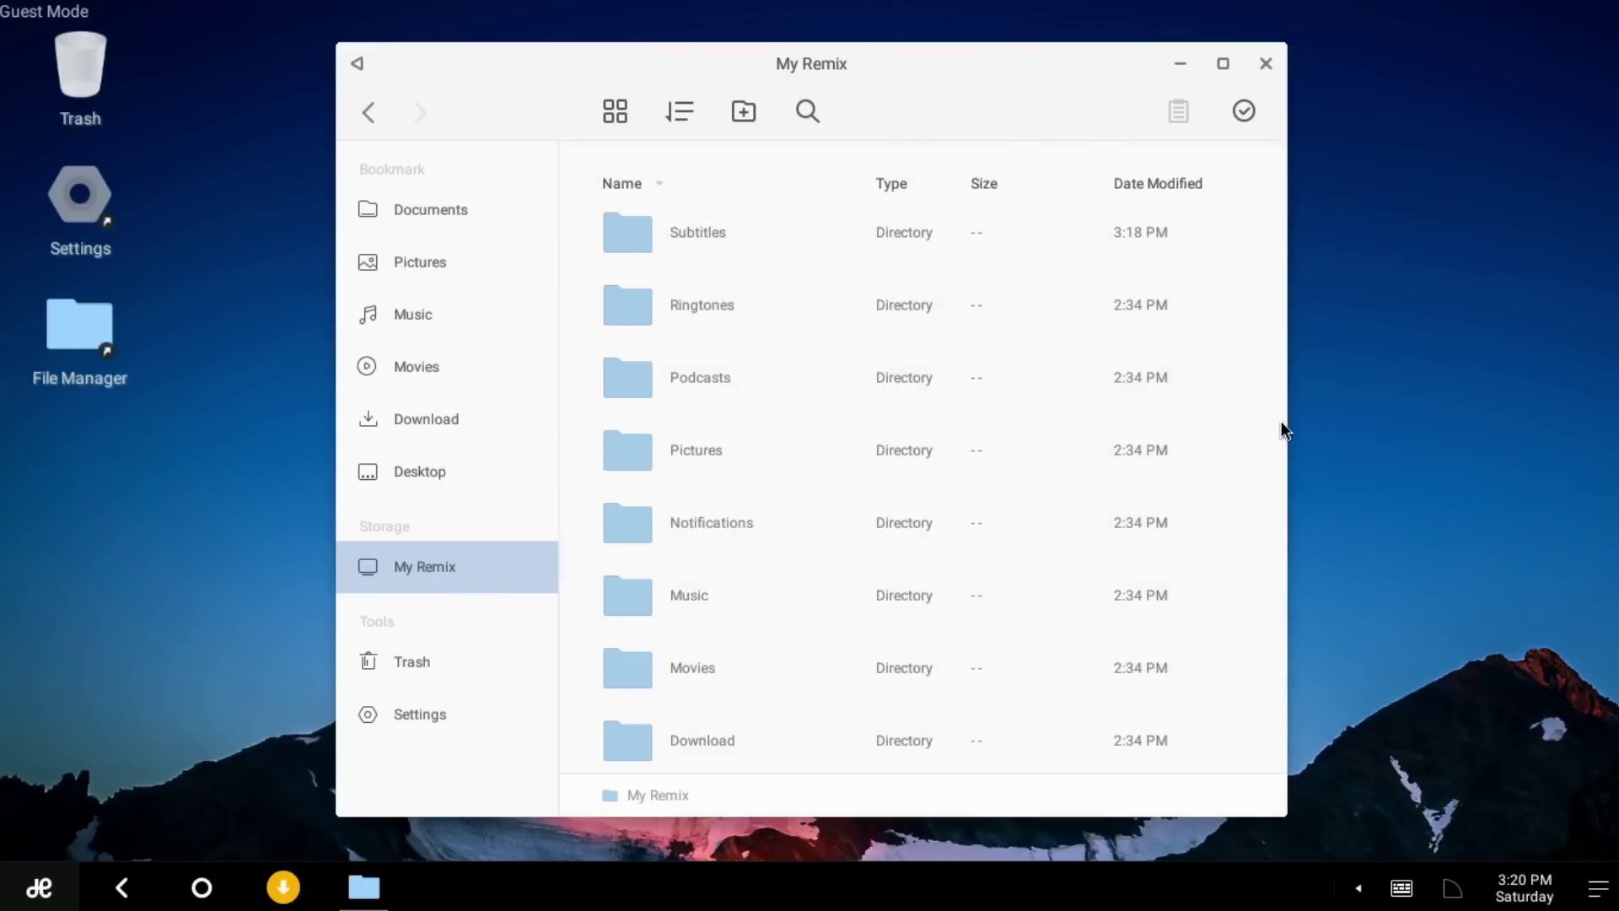
scroll(1232, 427, down, 5)
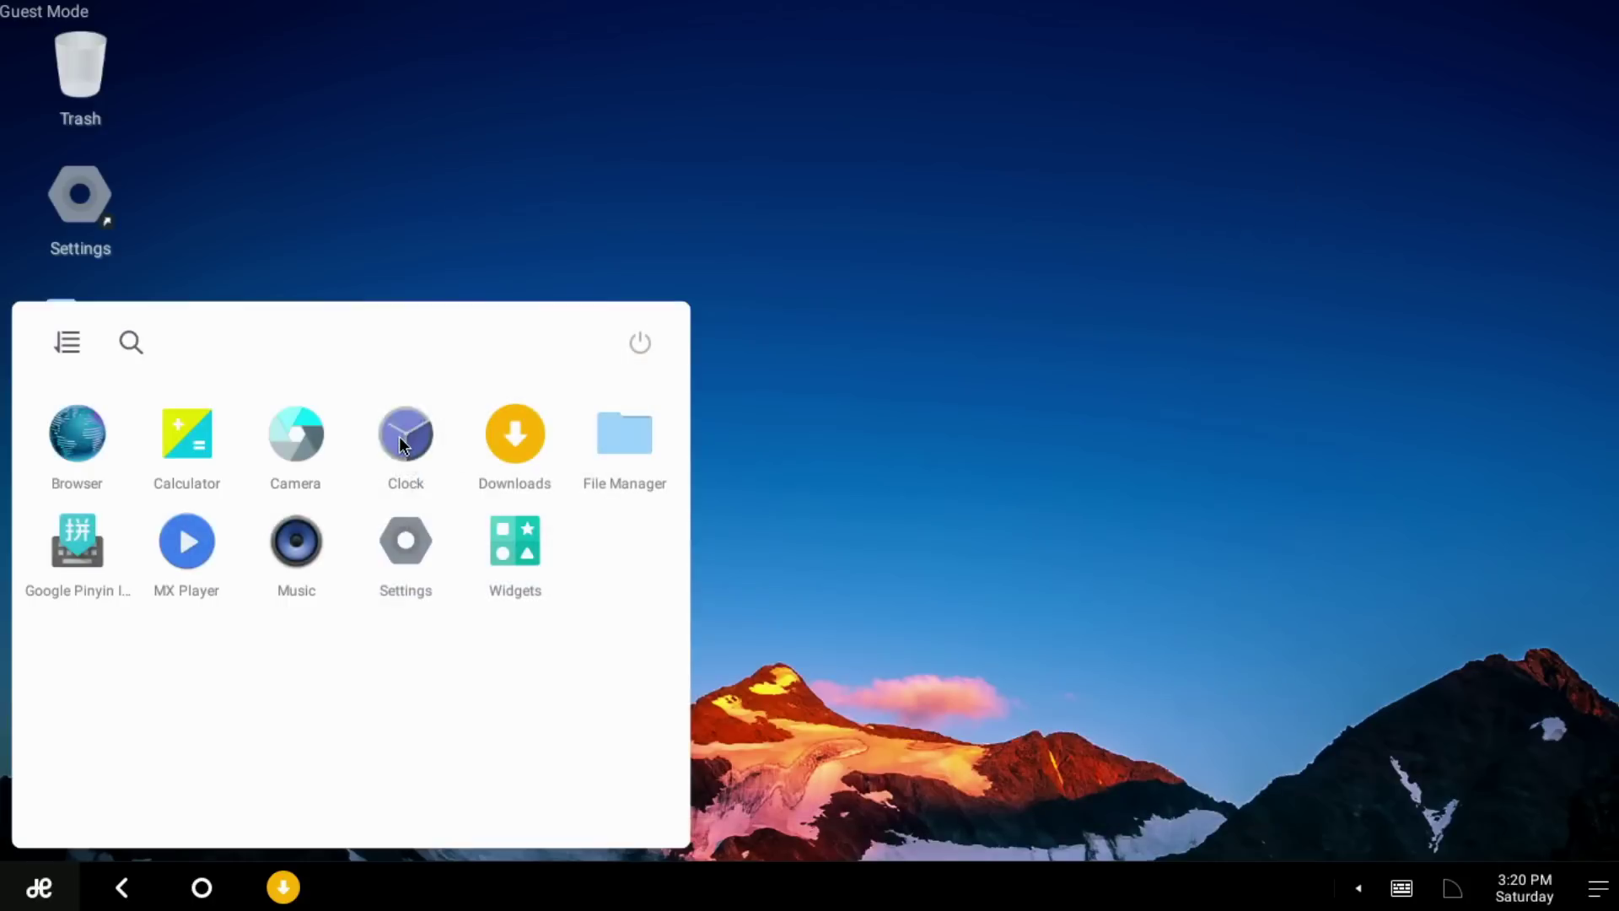
Step: Set the Clock's alarm volume to maximum in its settings
click(405, 434)
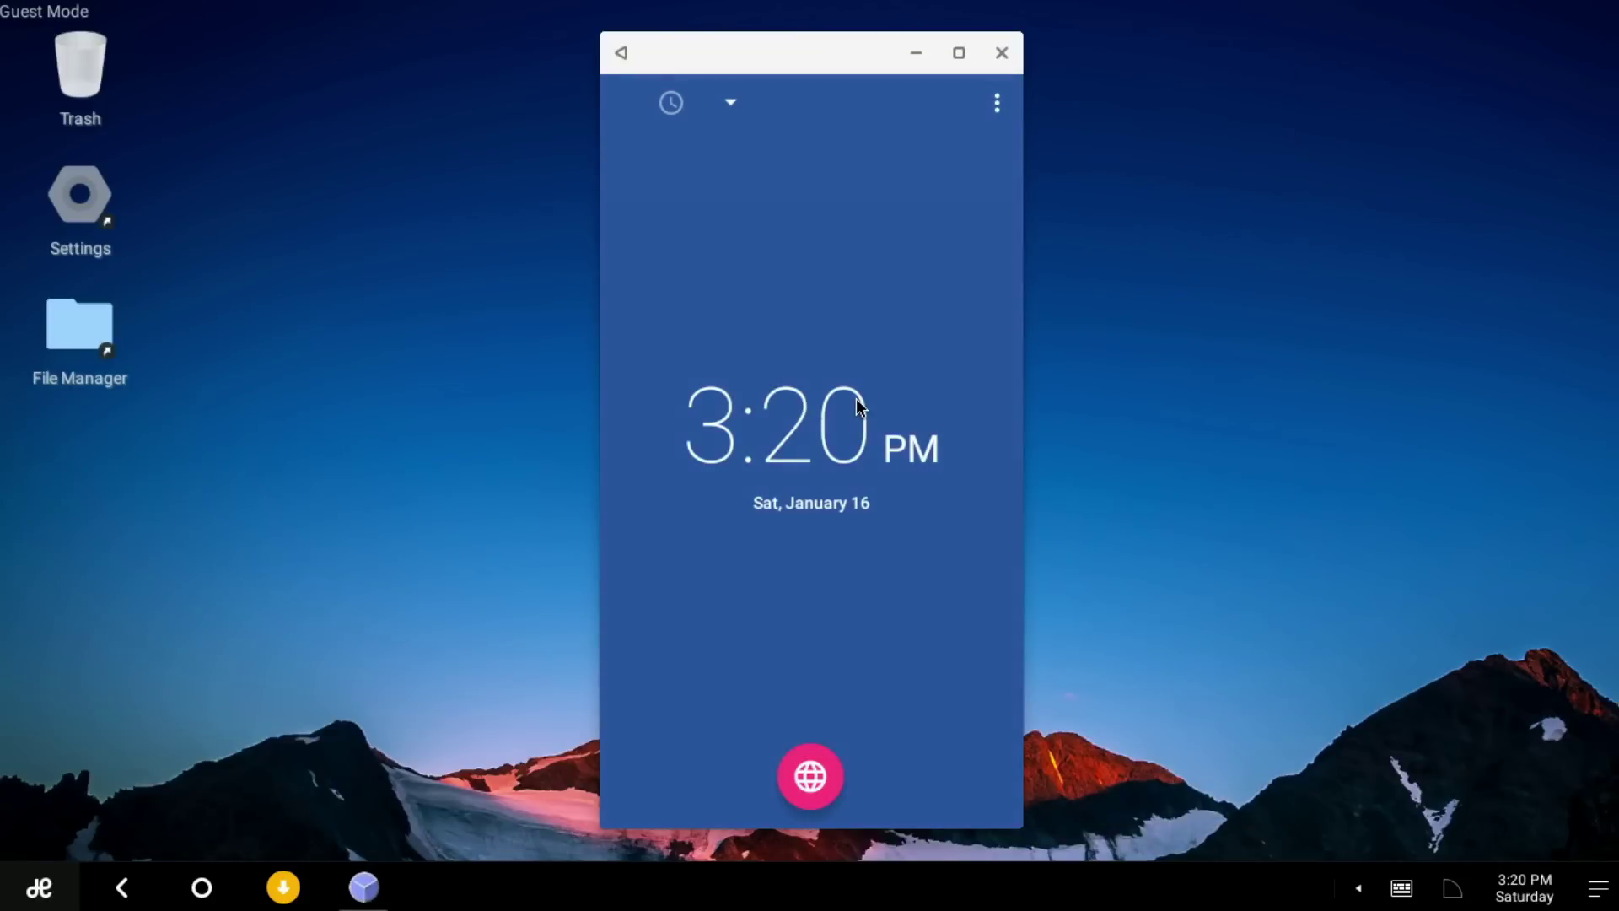
click(997, 102)
click(912, 169)
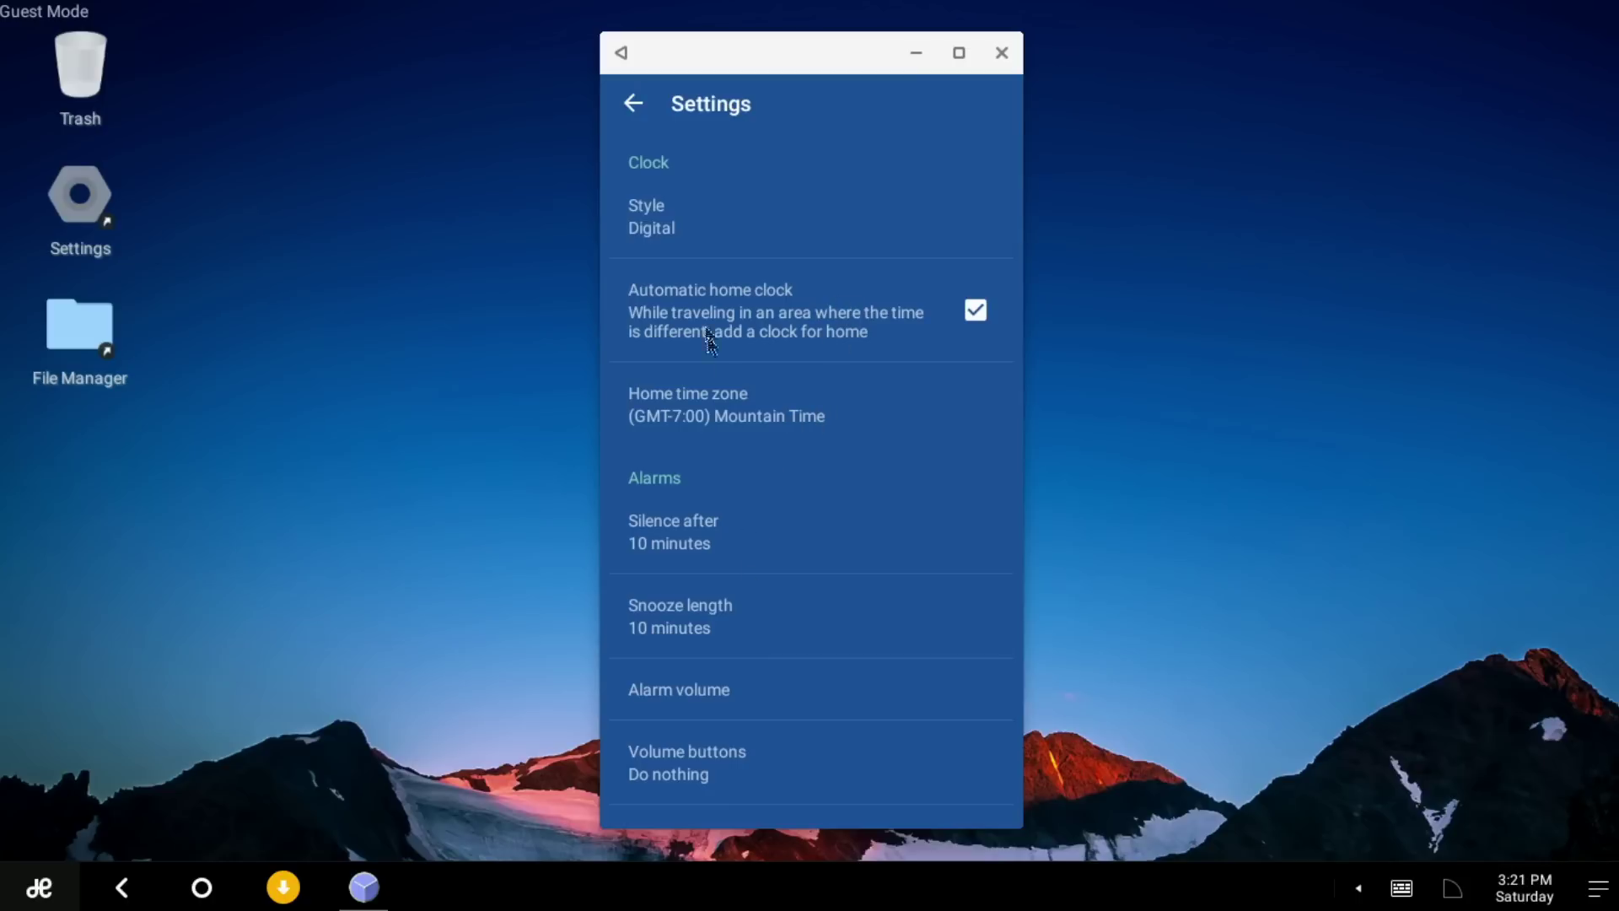
click(688, 700)
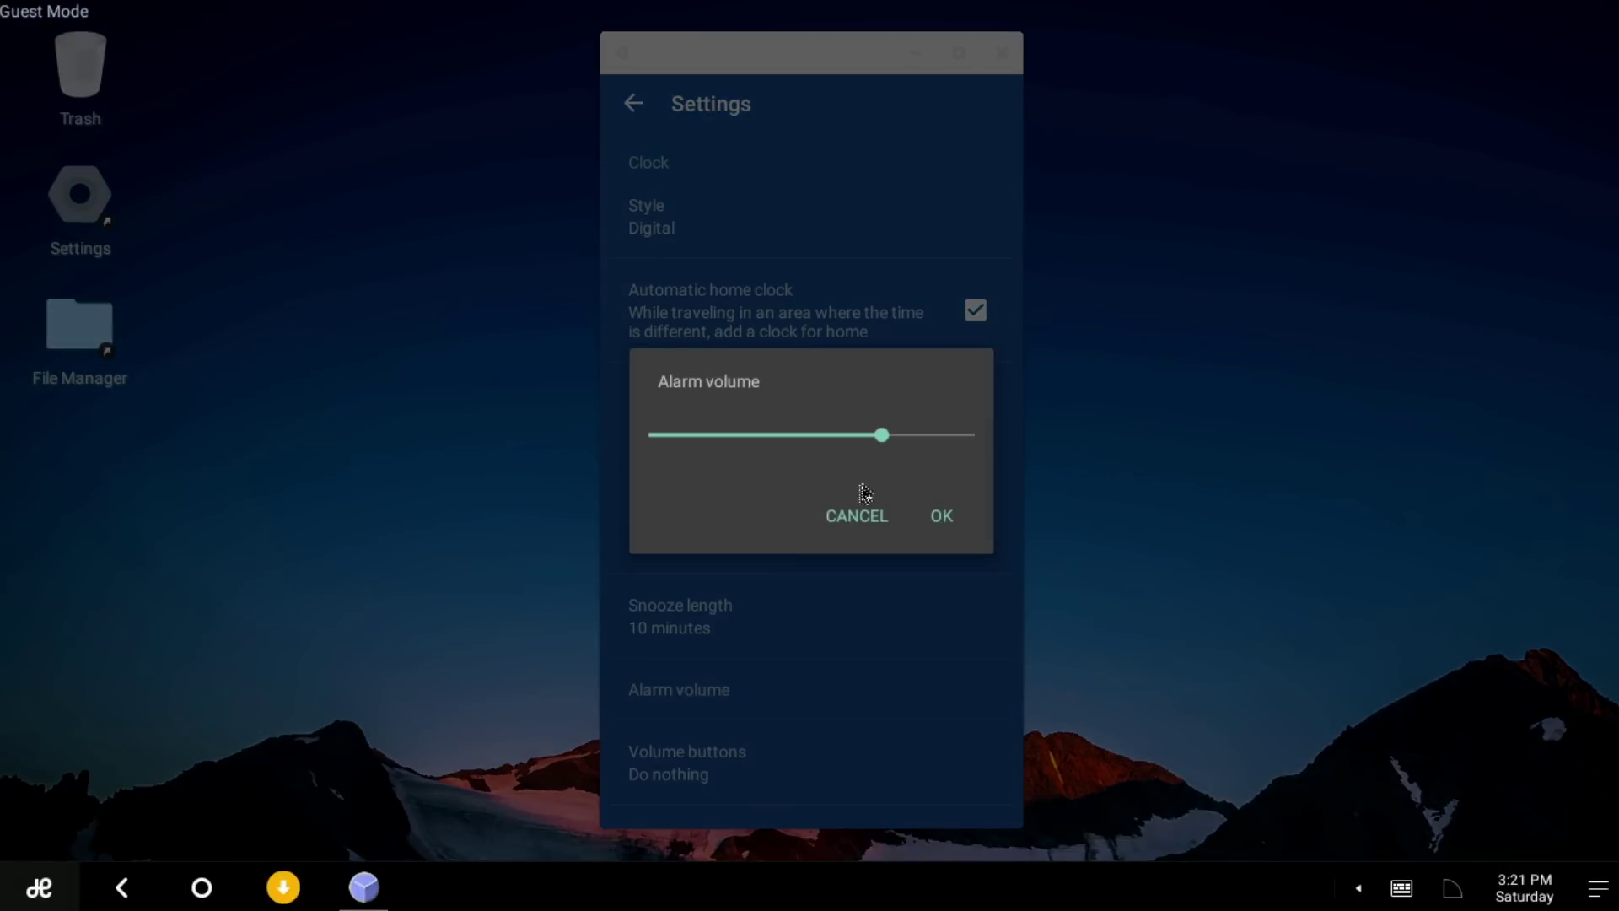
drag(880, 435, 984, 458)
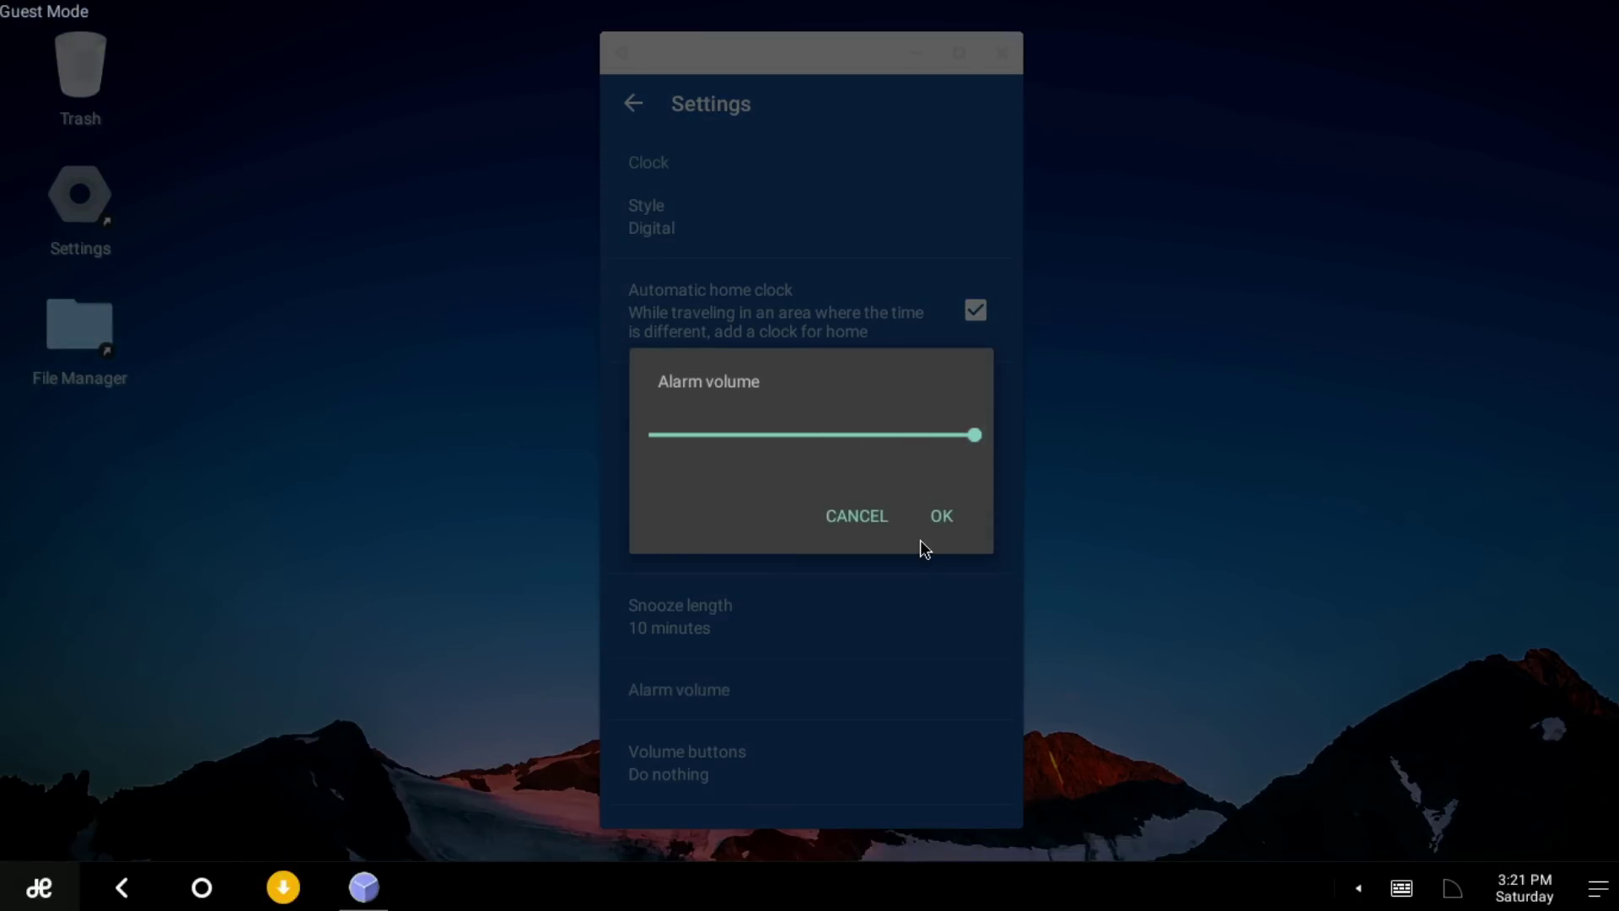
click(927, 516)
click(633, 103)
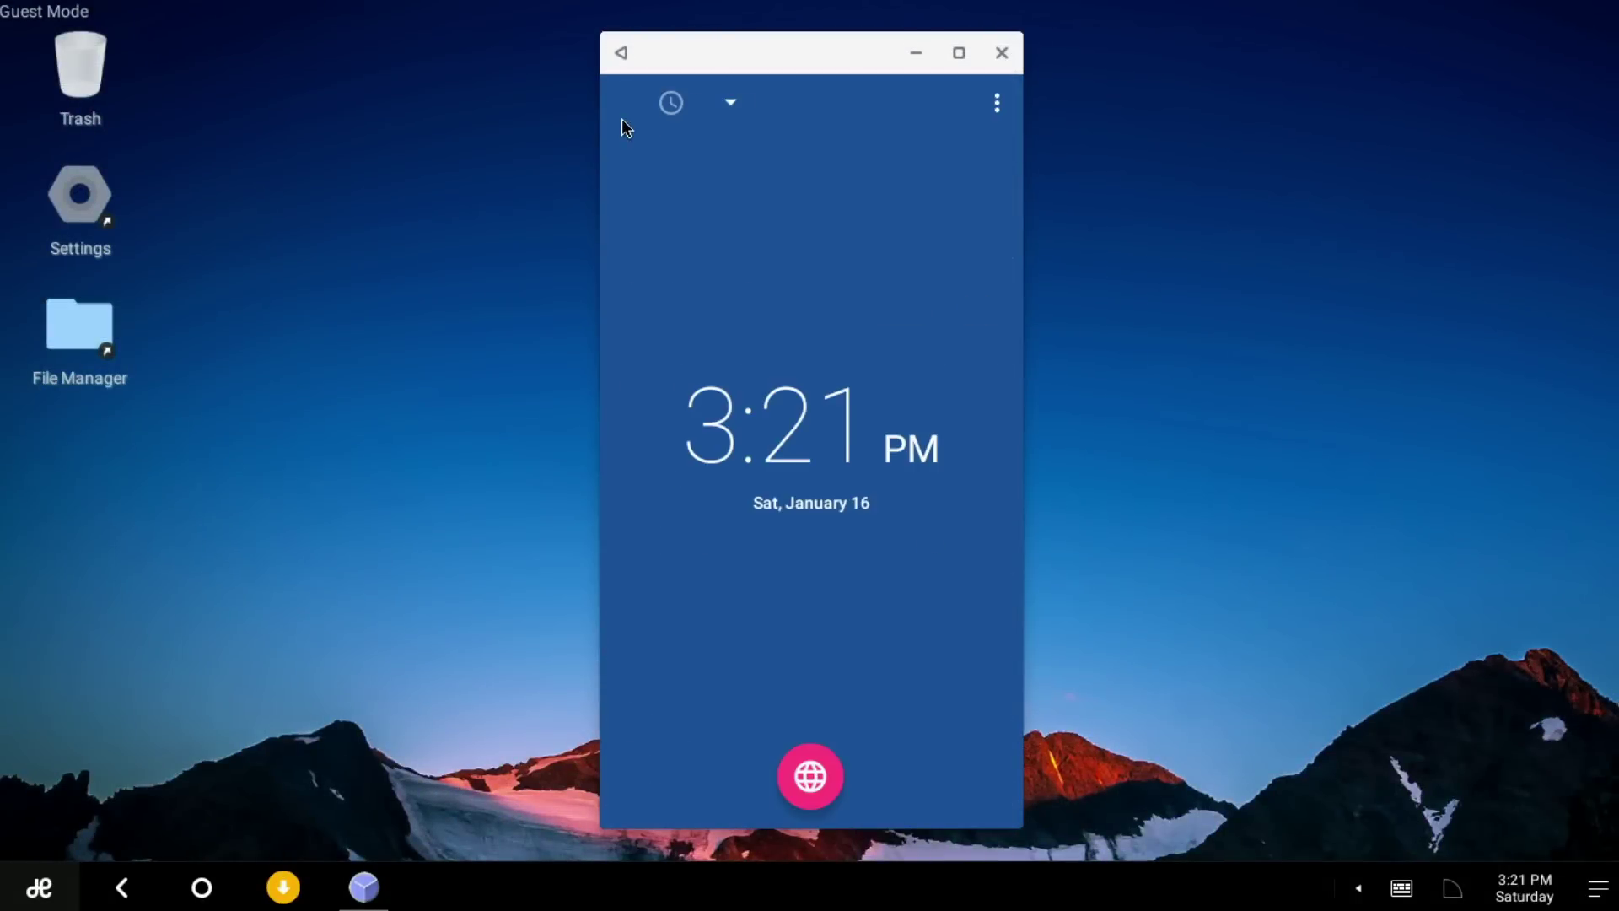
Step: Look at the clock modes list, then open the world cities list
click(735, 104)
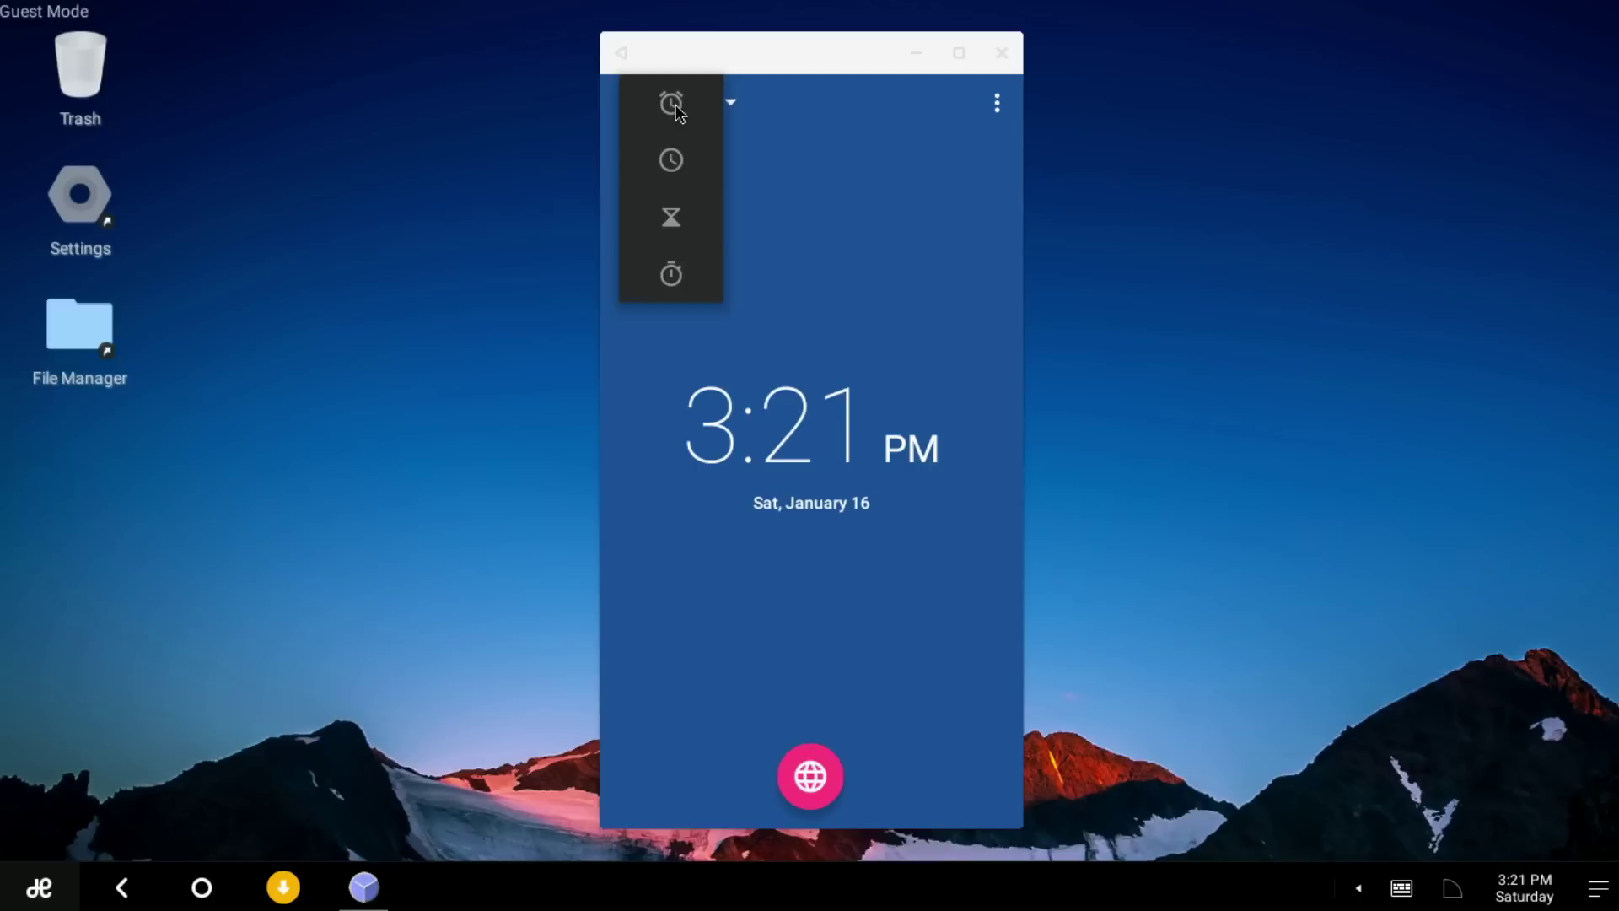
click(763, 287)
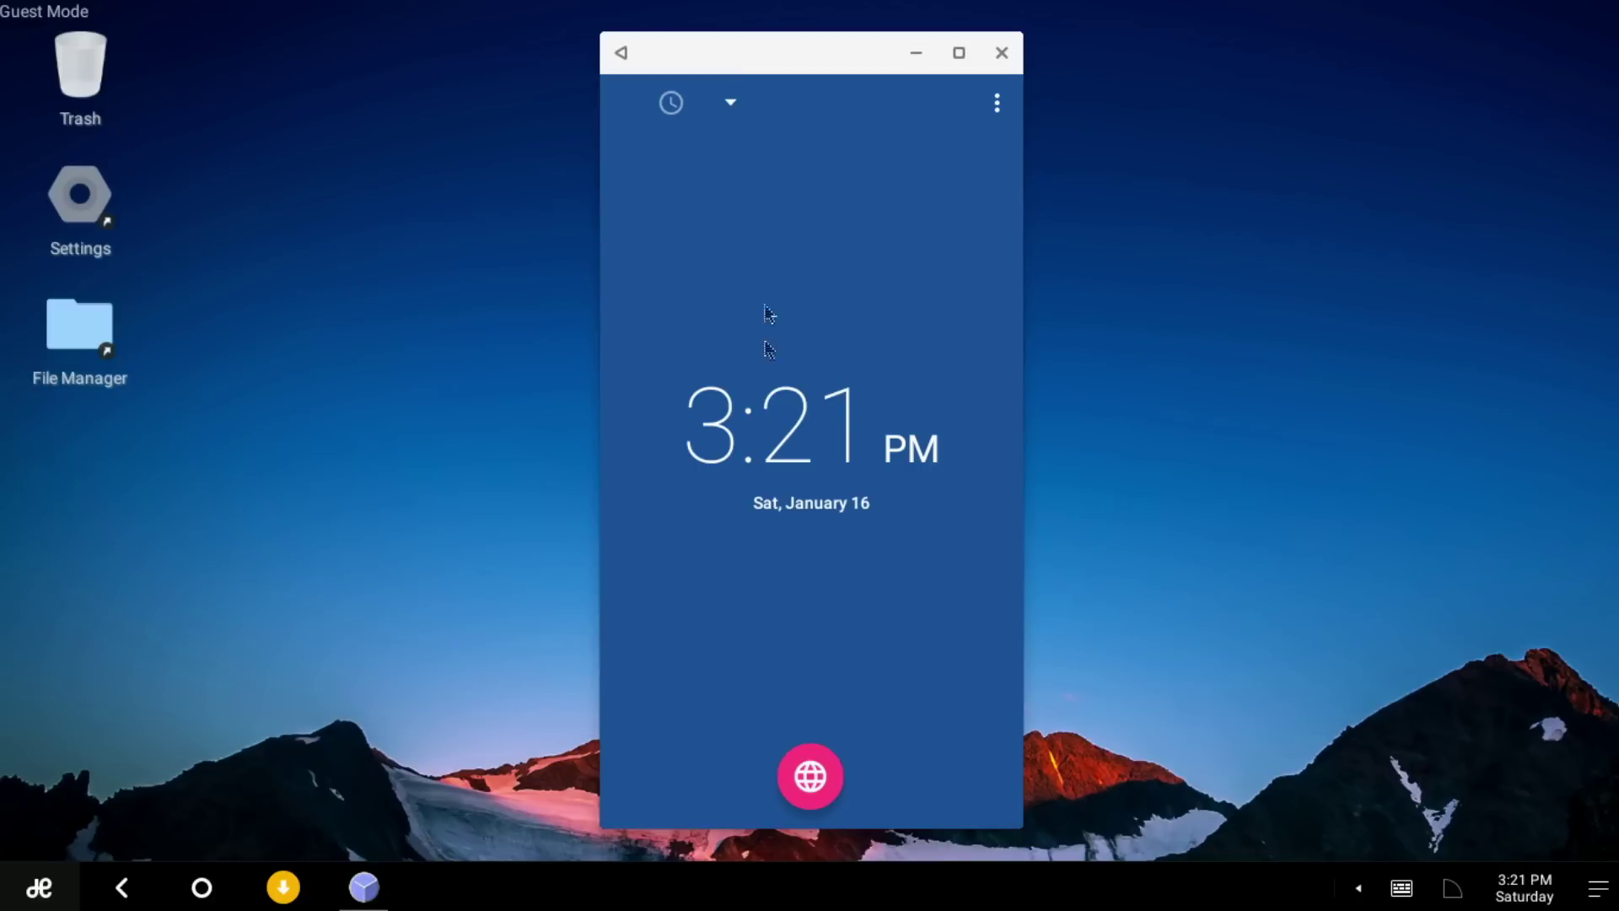
click(809, 777)
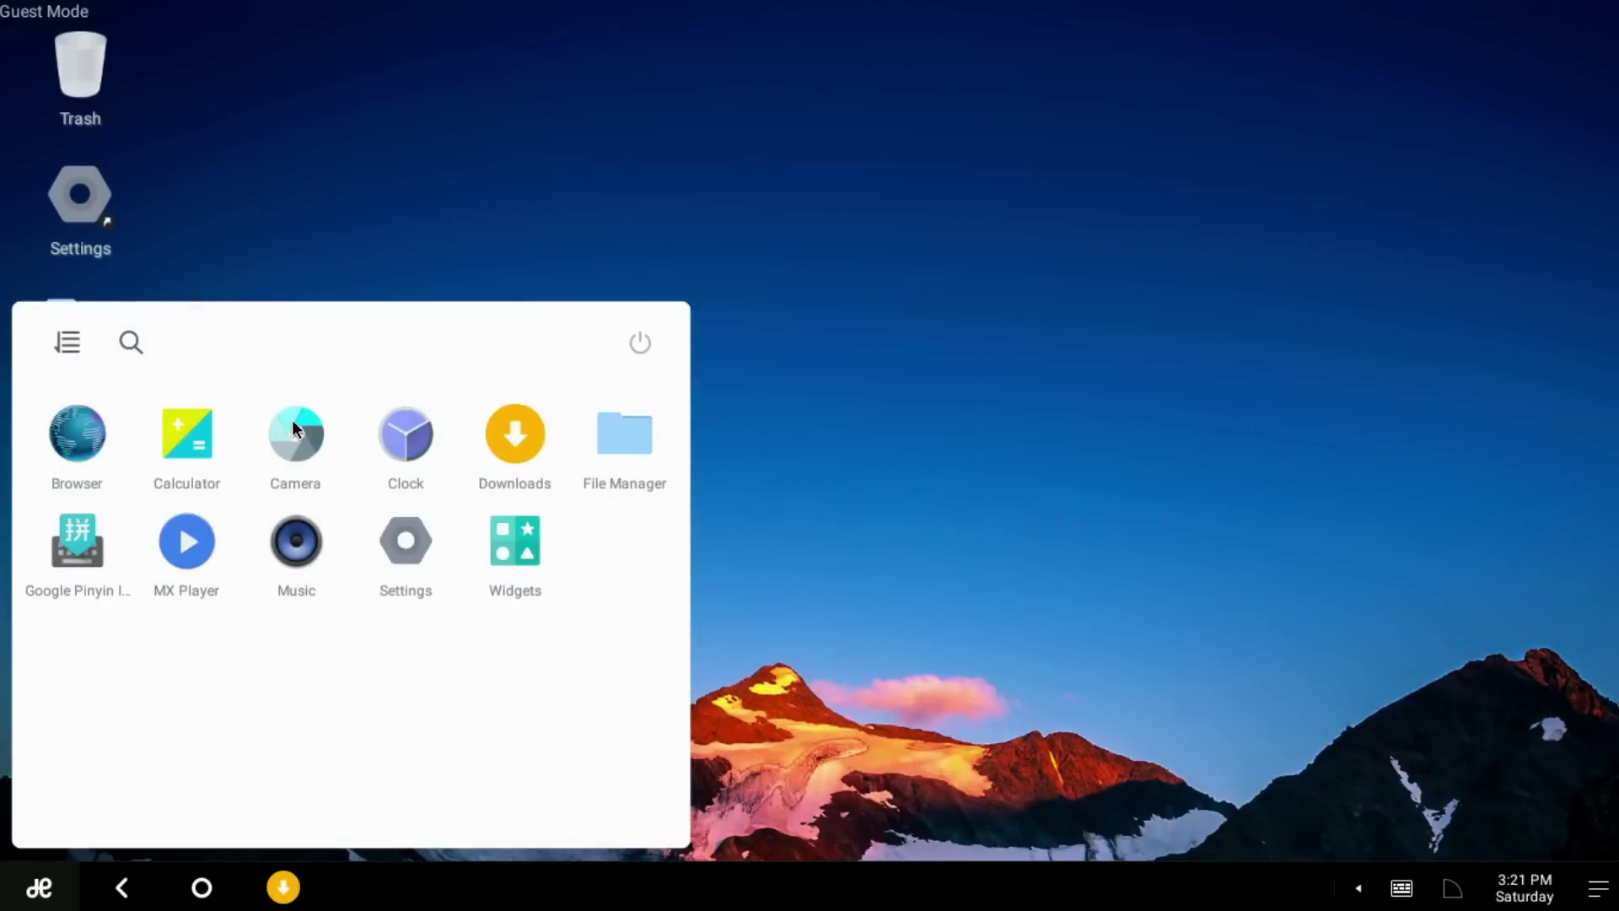
Step: Launch Camera and accept Remember photo locations to reach the viewfinder
click(294, 428)
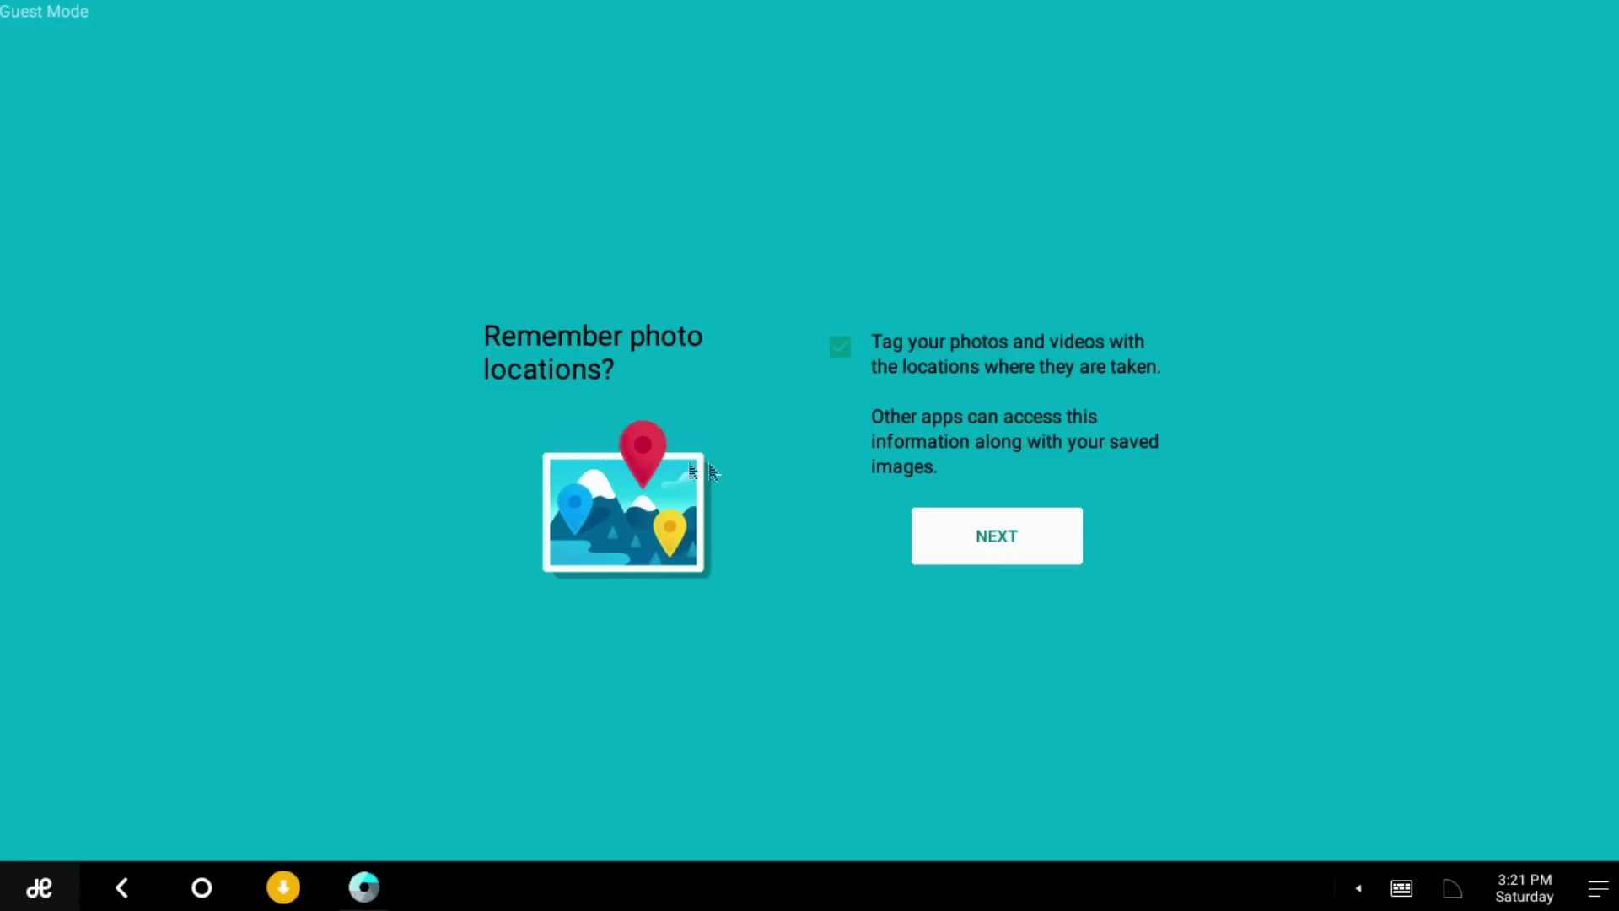
click(956, 533)
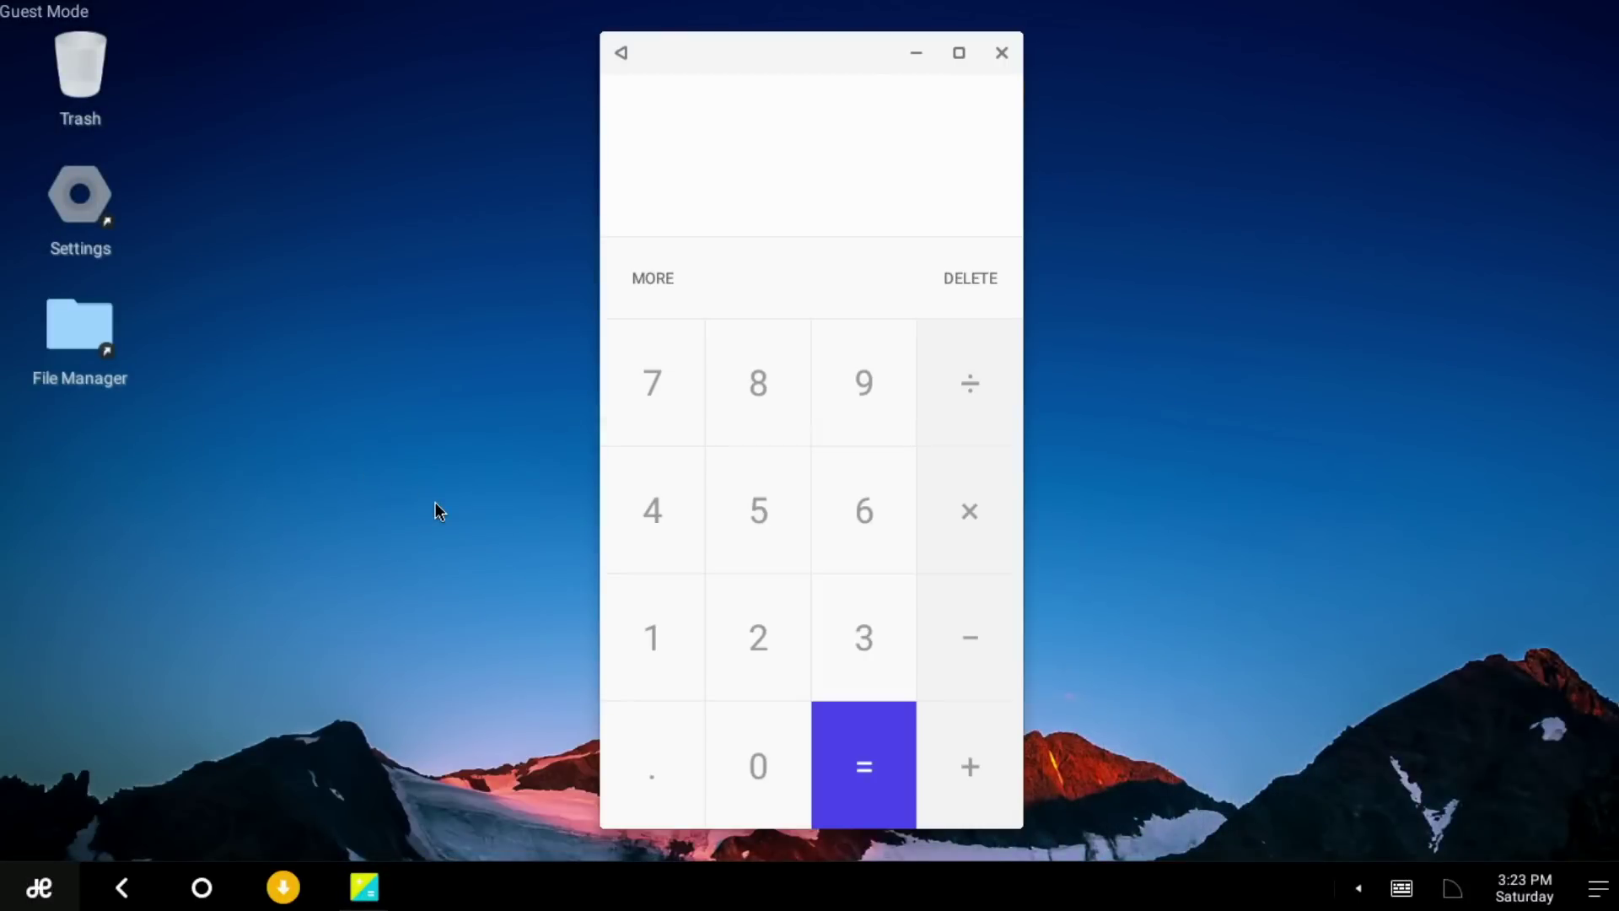
Step: Calculate 5 × 5 to get 25
click(750, 516)
click(990, 531)
click(759, 511)
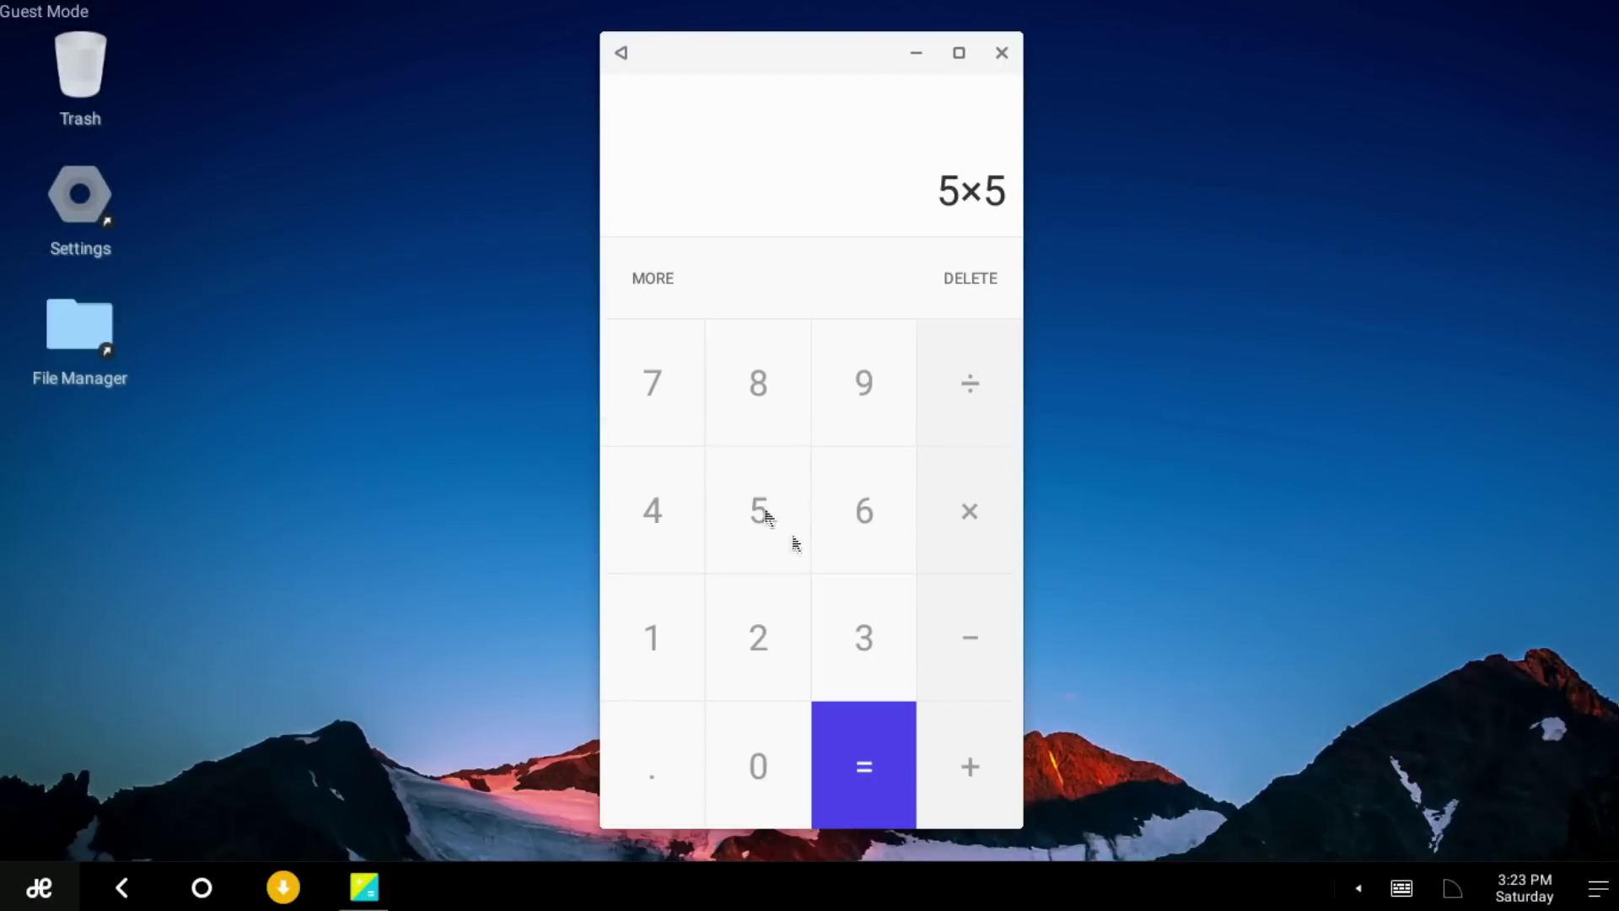
click(860, 761)
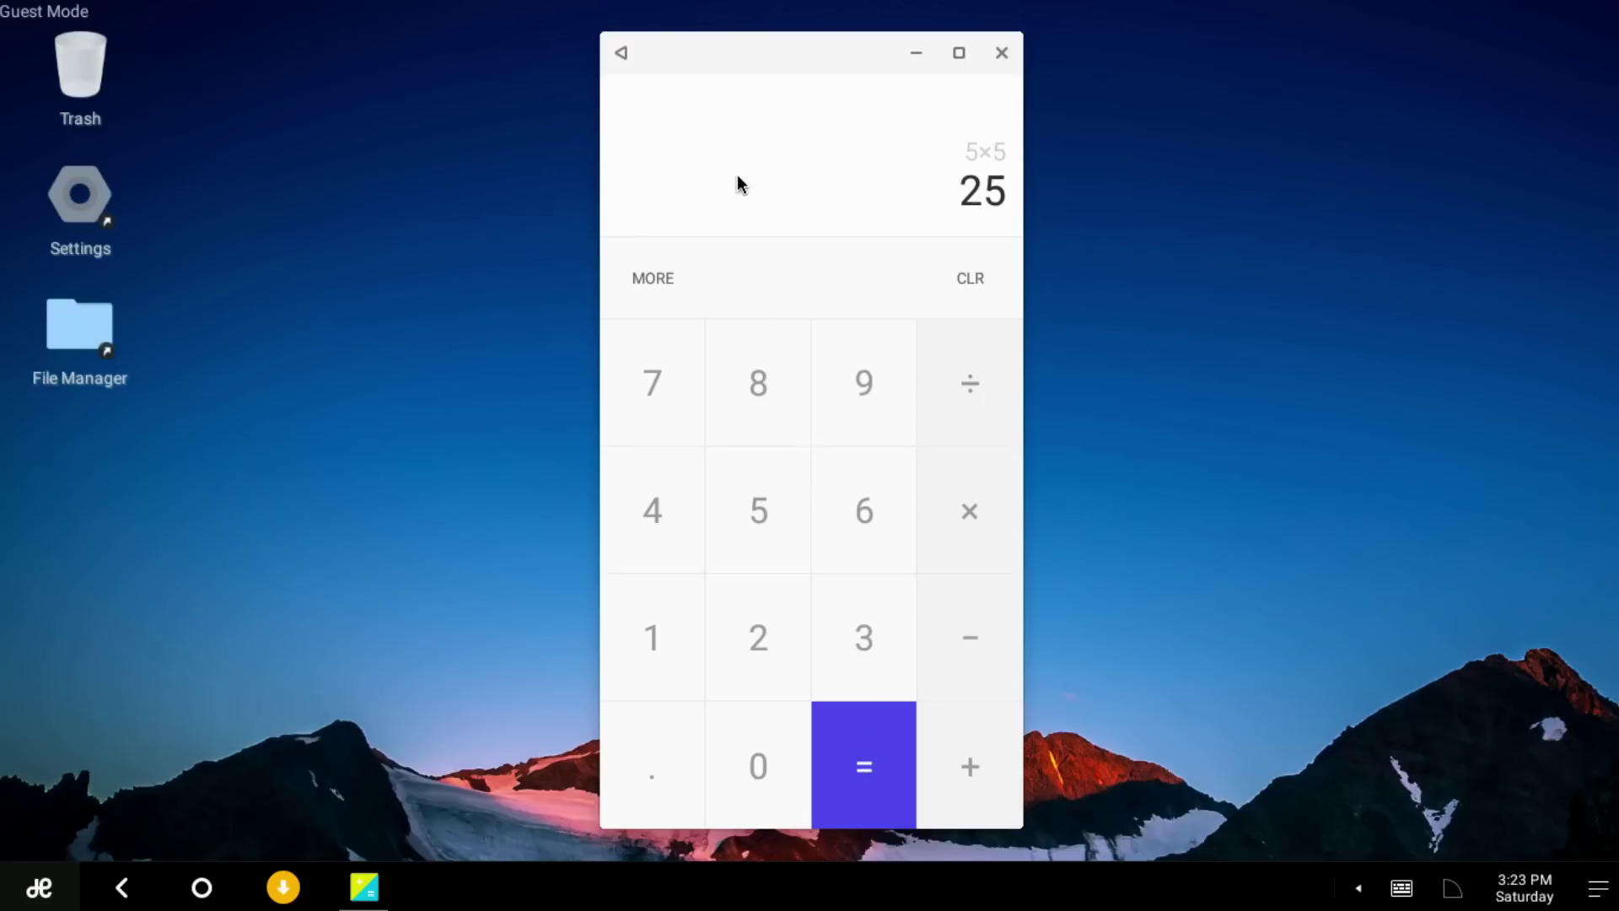
Step: Clear the result and evaluate π from the advanced functions to show 3.14159265
click(969, 281)
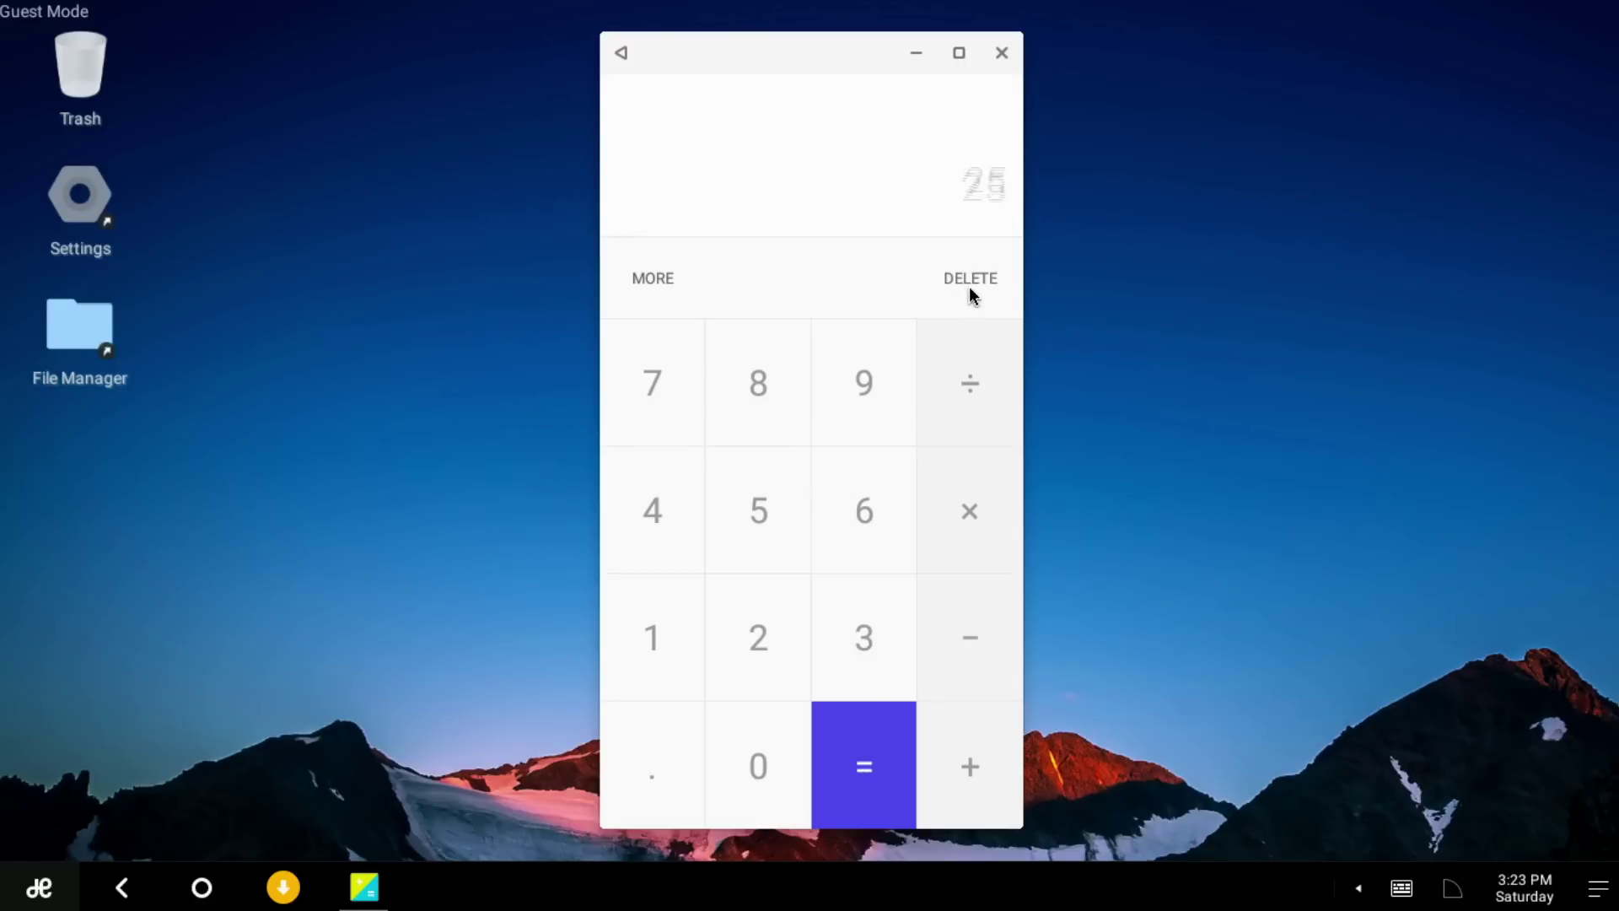
click(661, 285)
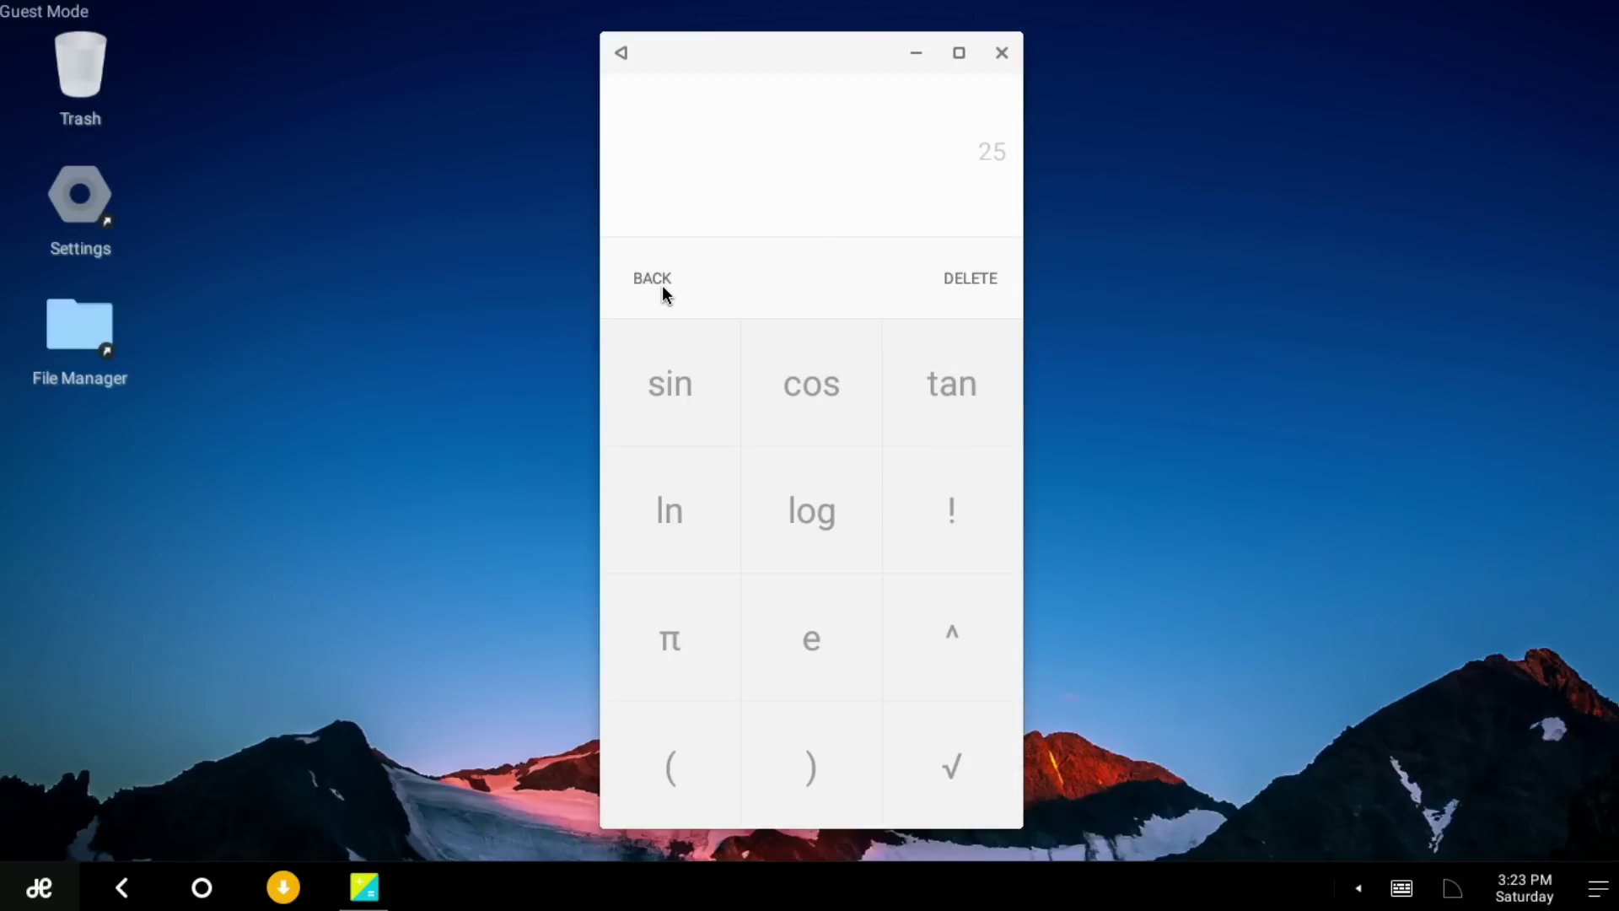
click(685, 641)
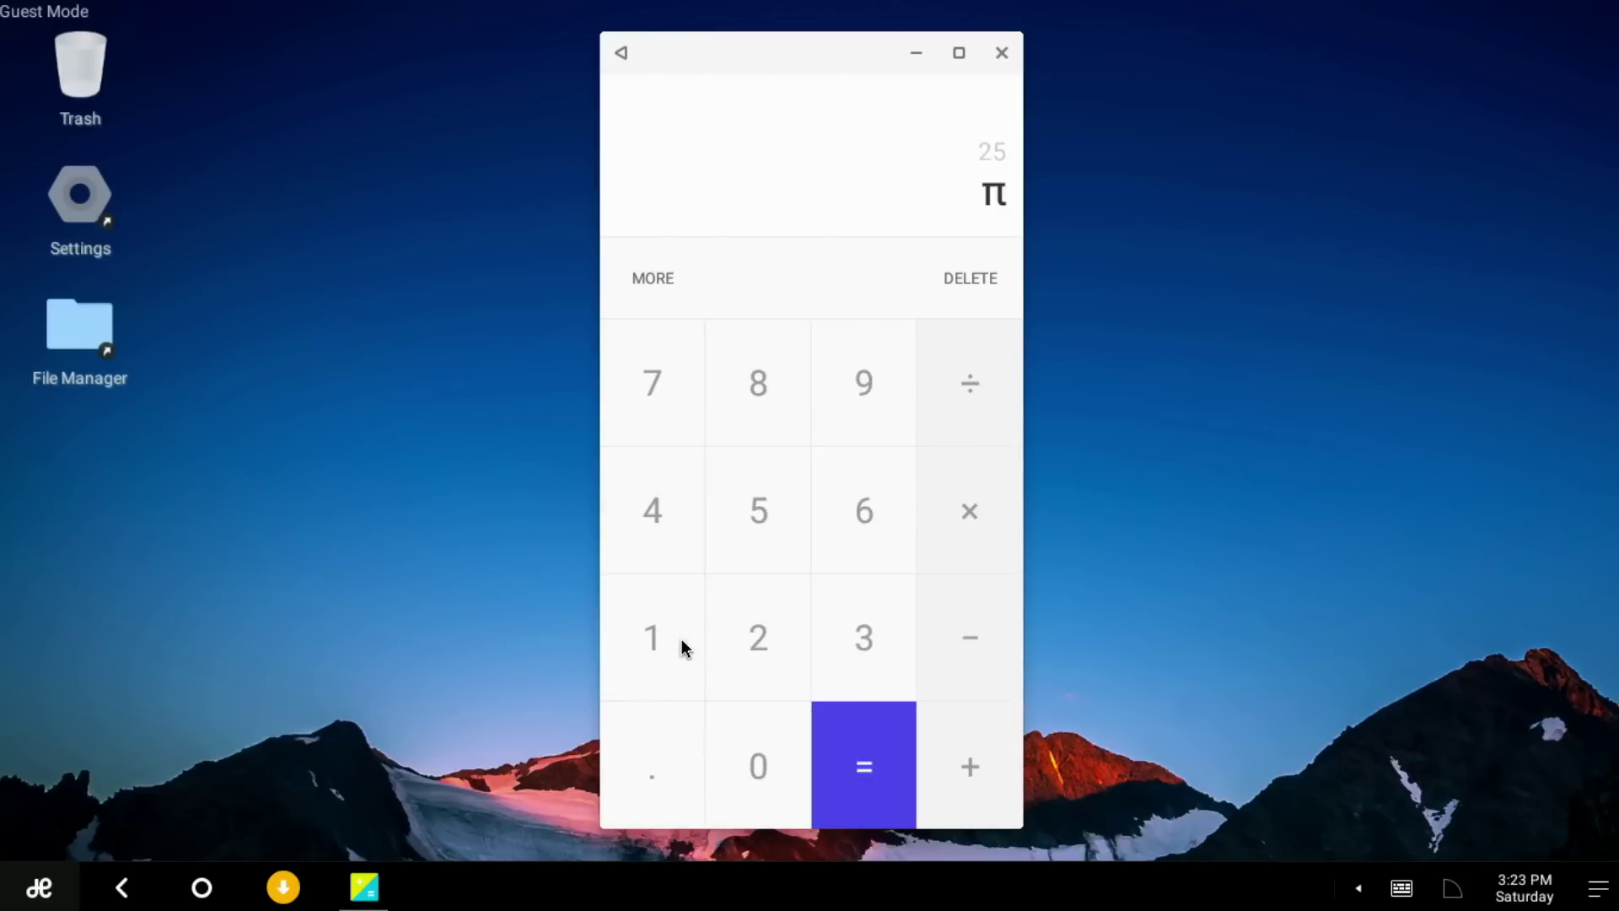
click(864, 766)
Step: Open the Browser and install Angry Birds 2 from its Google Play page
click(42, 900)
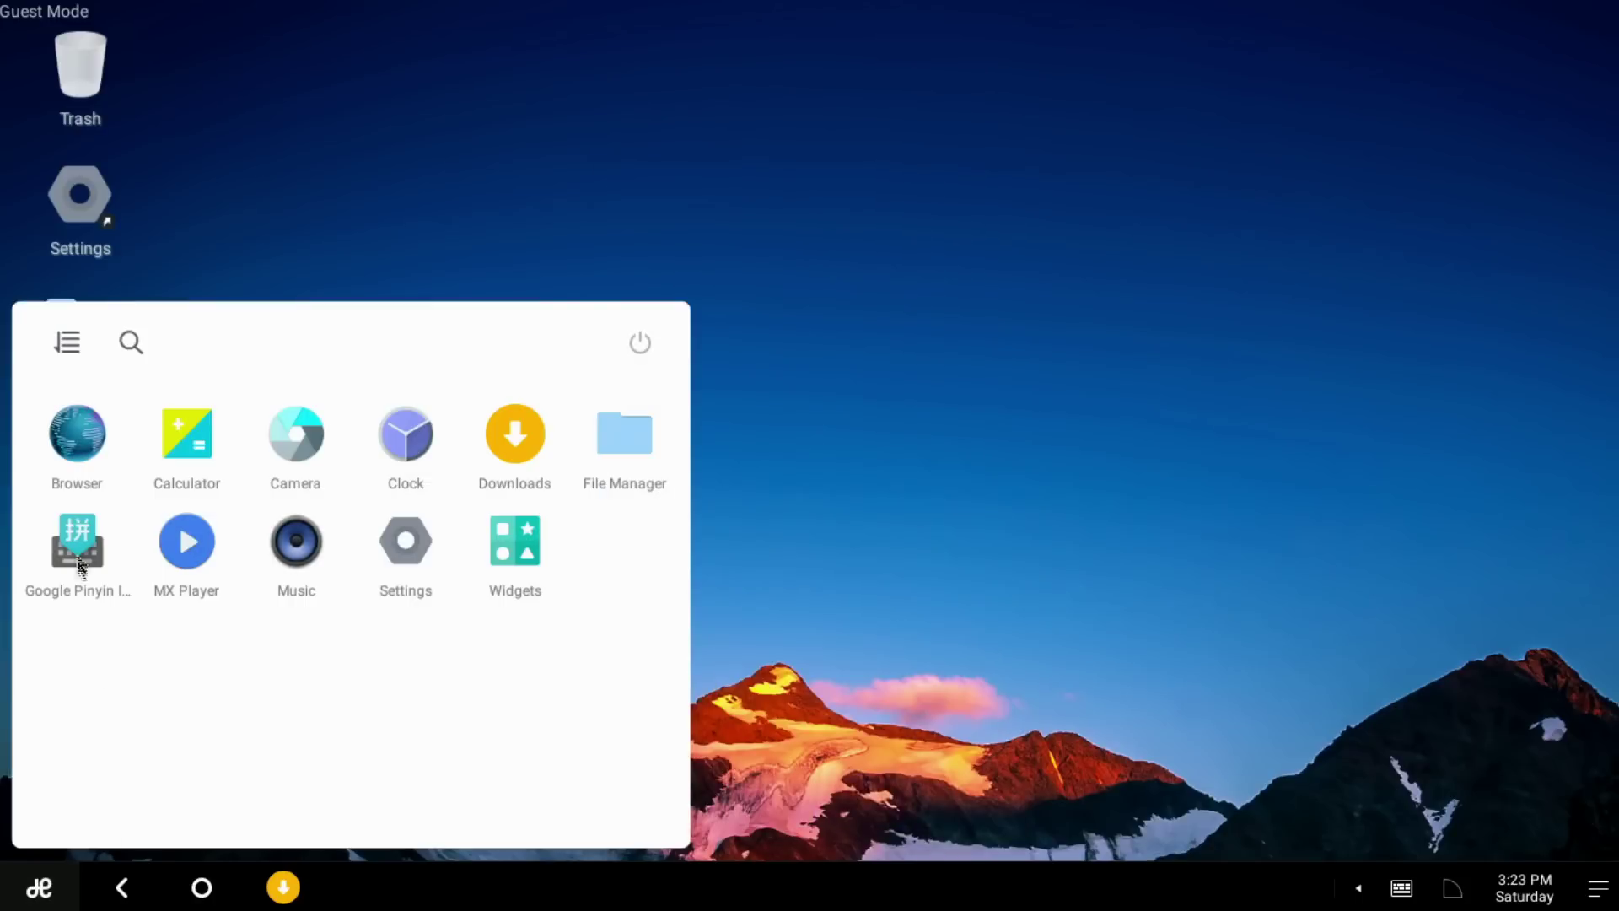
click(78, 432)
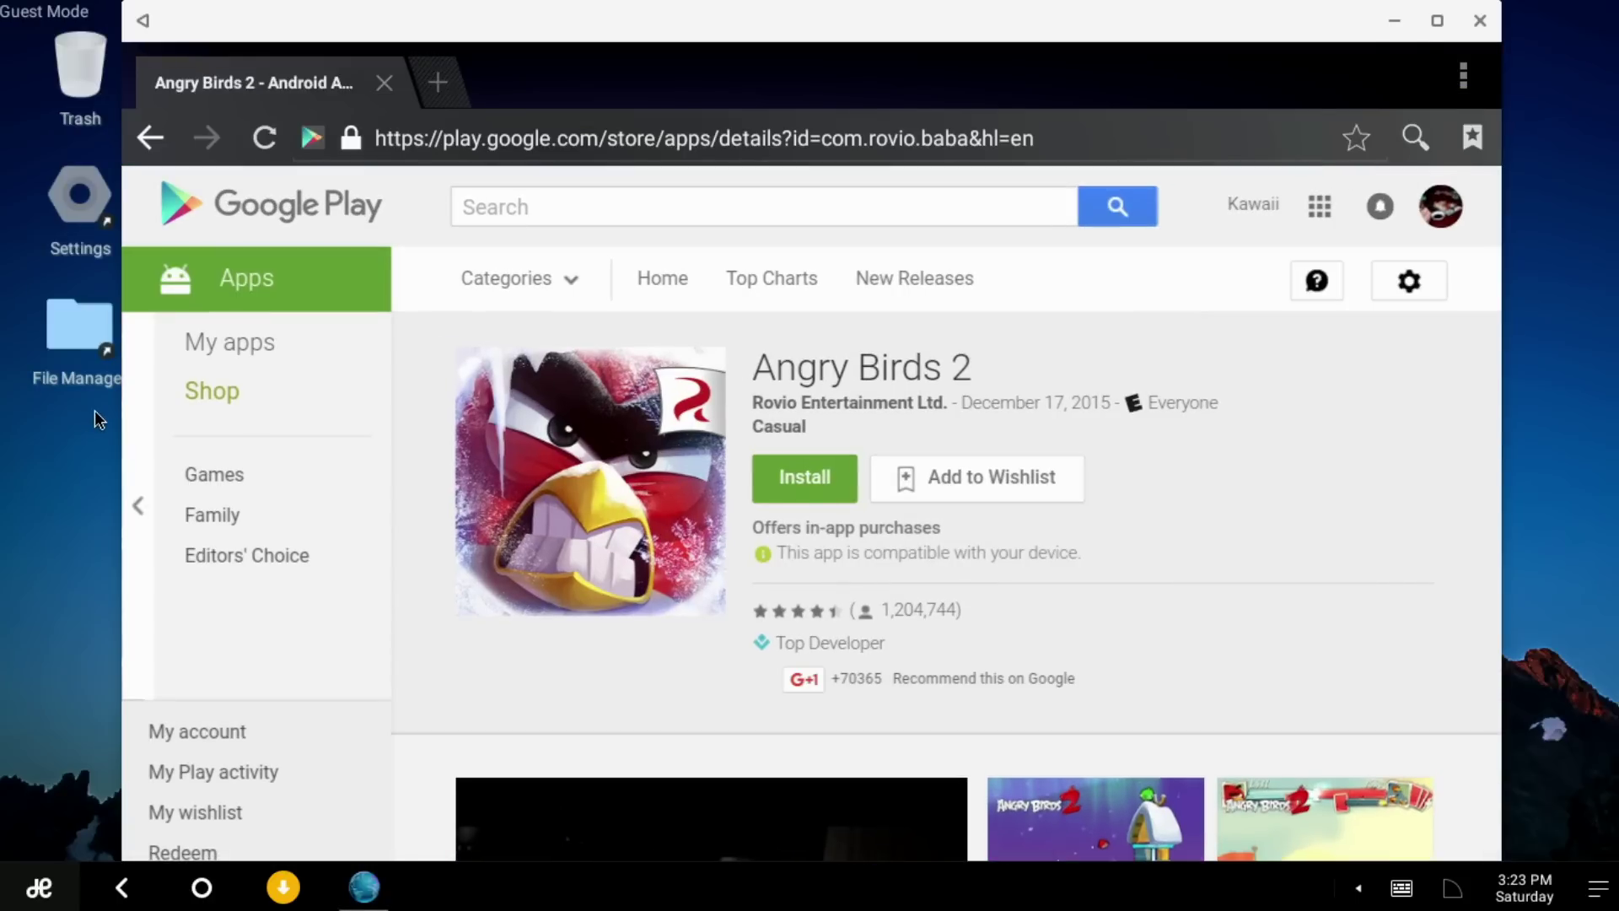
click(798, 486)
click(1083, 839)
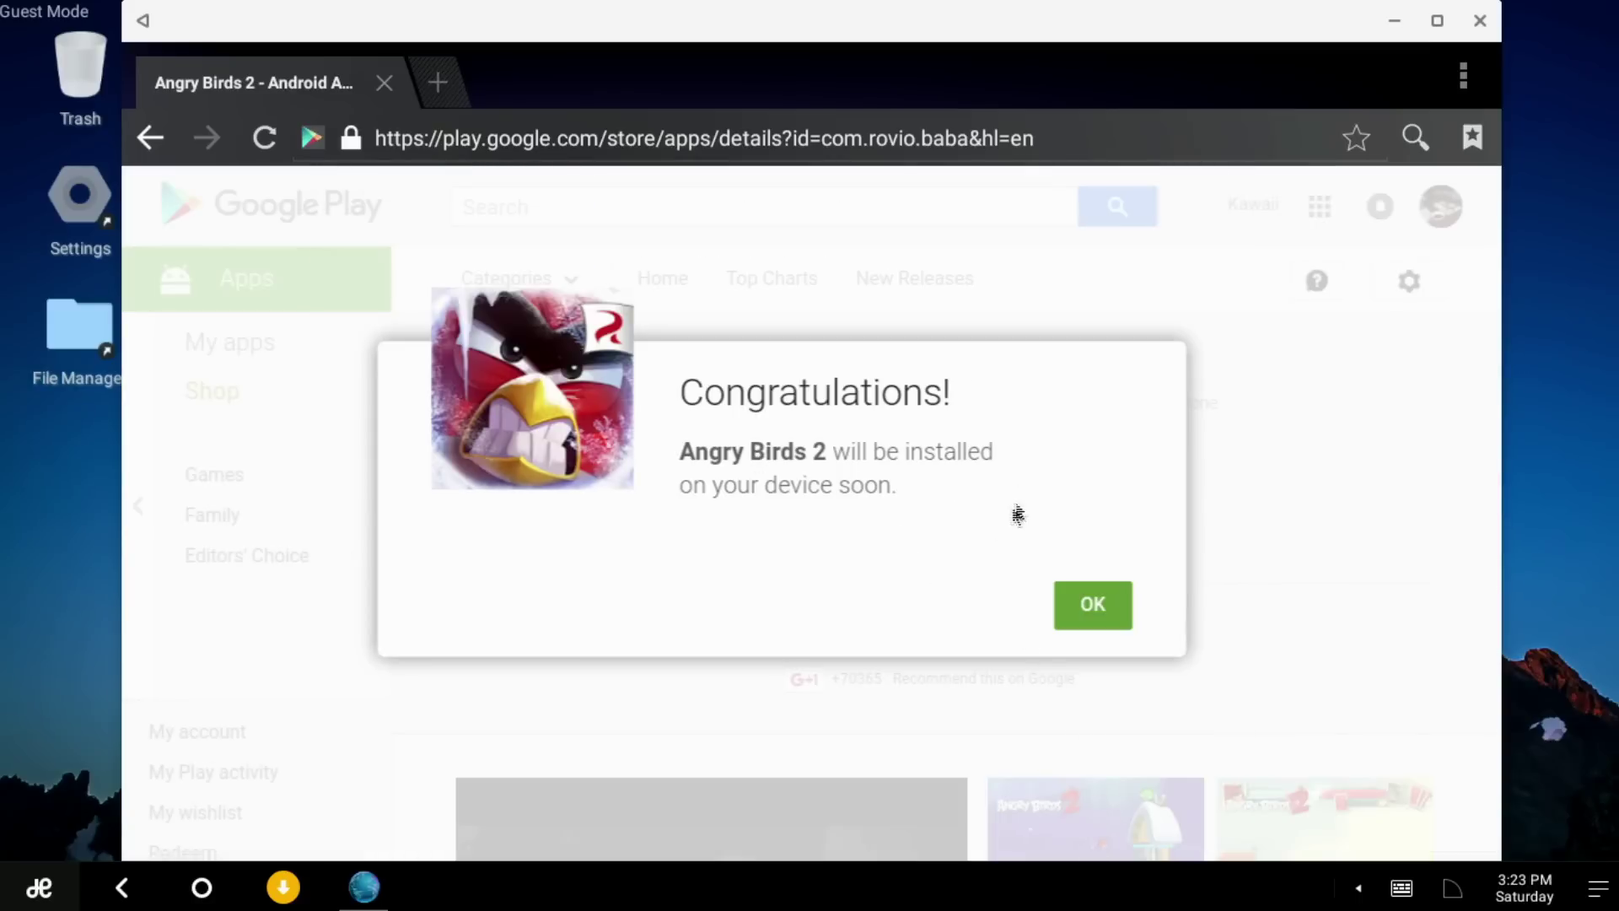
click(1096, 605)
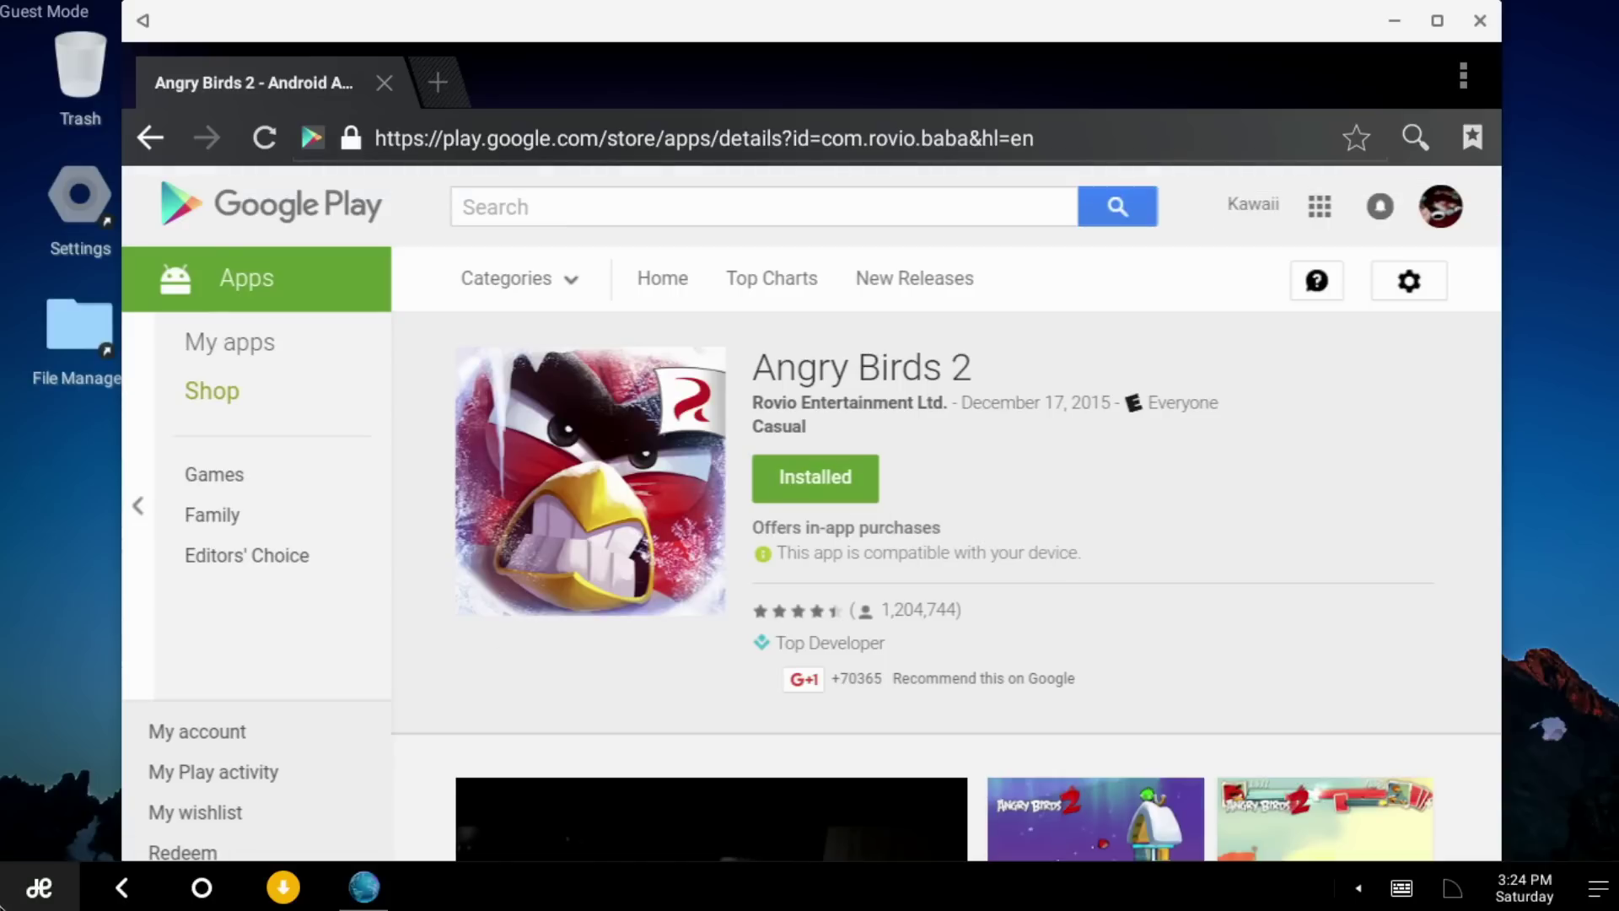
click(12, 904)
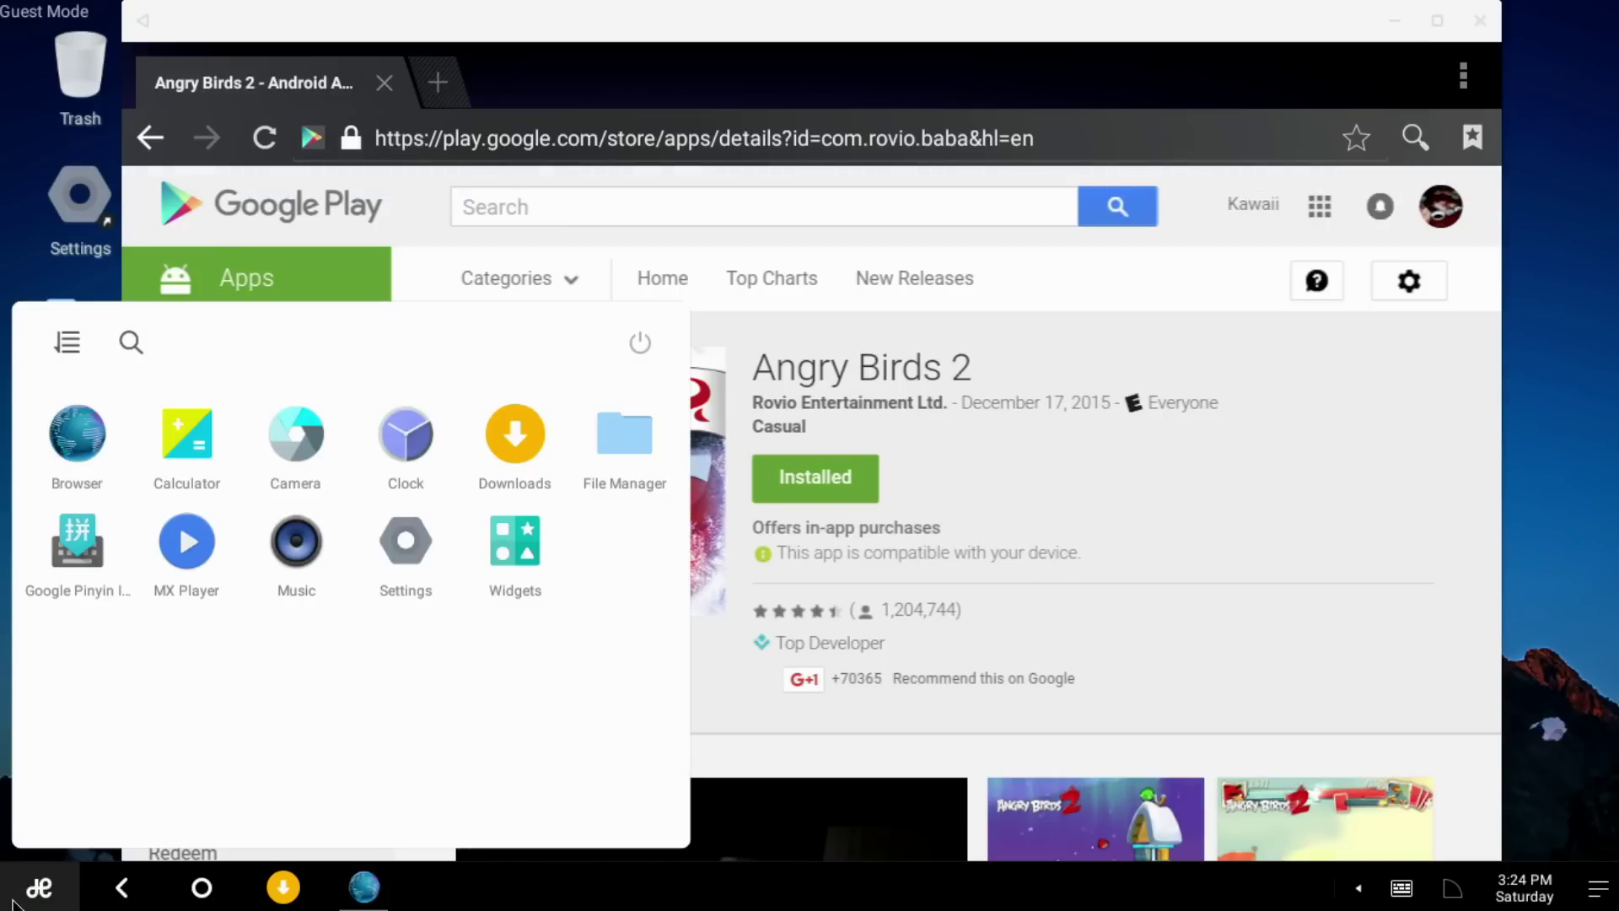
click(11, 904)
text(www.anthrit.com)
key(Return)
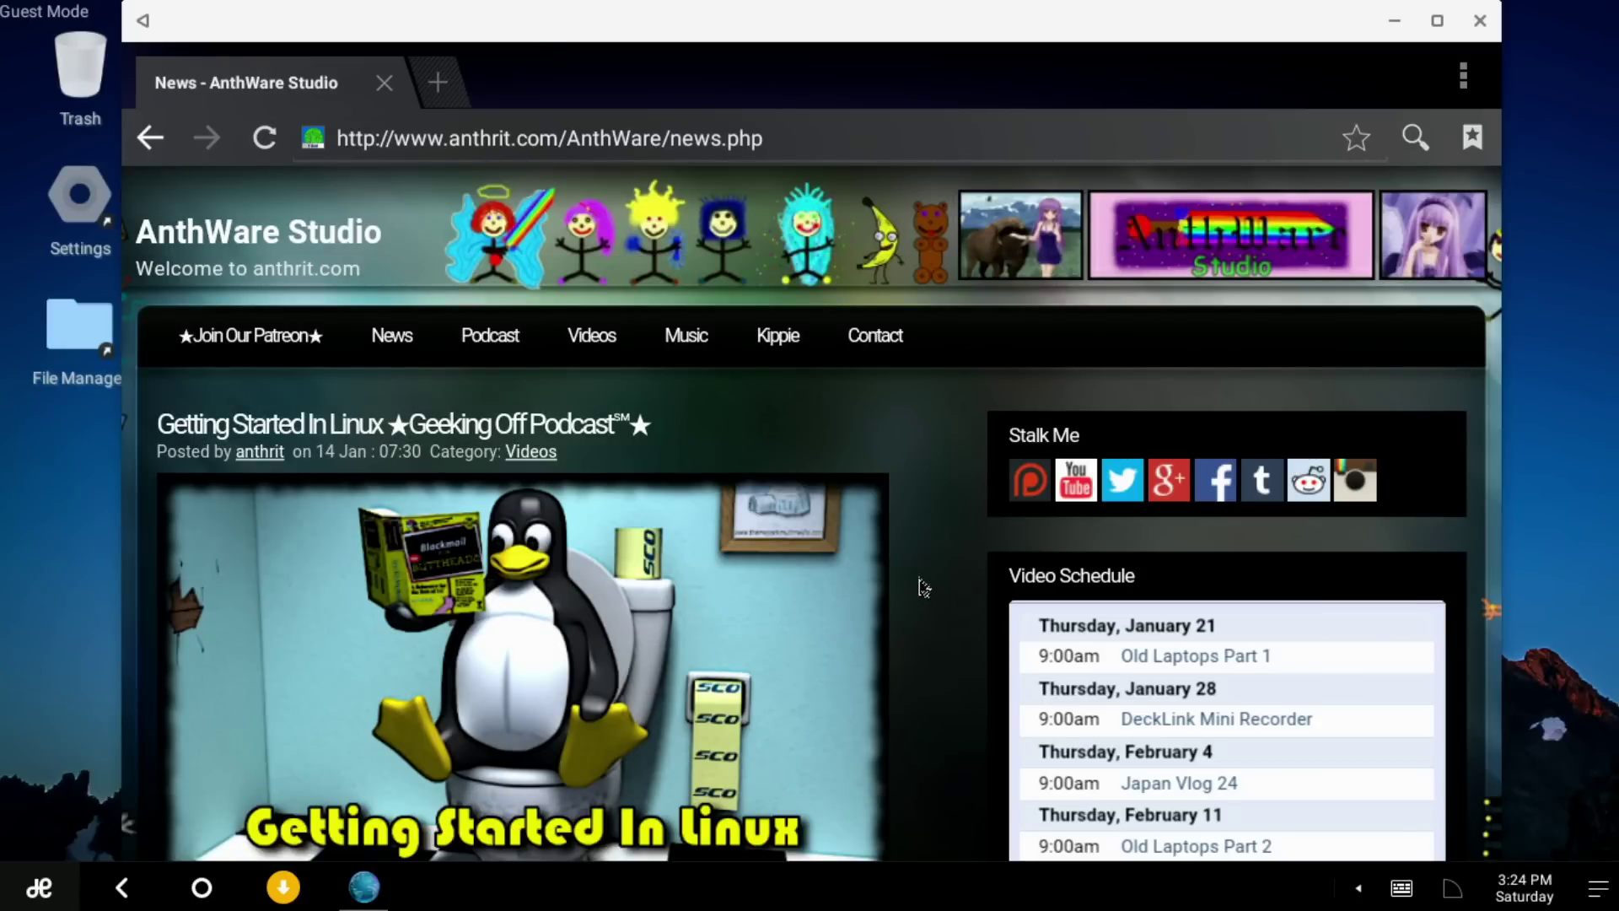
scroll(930, 600, down, 5)
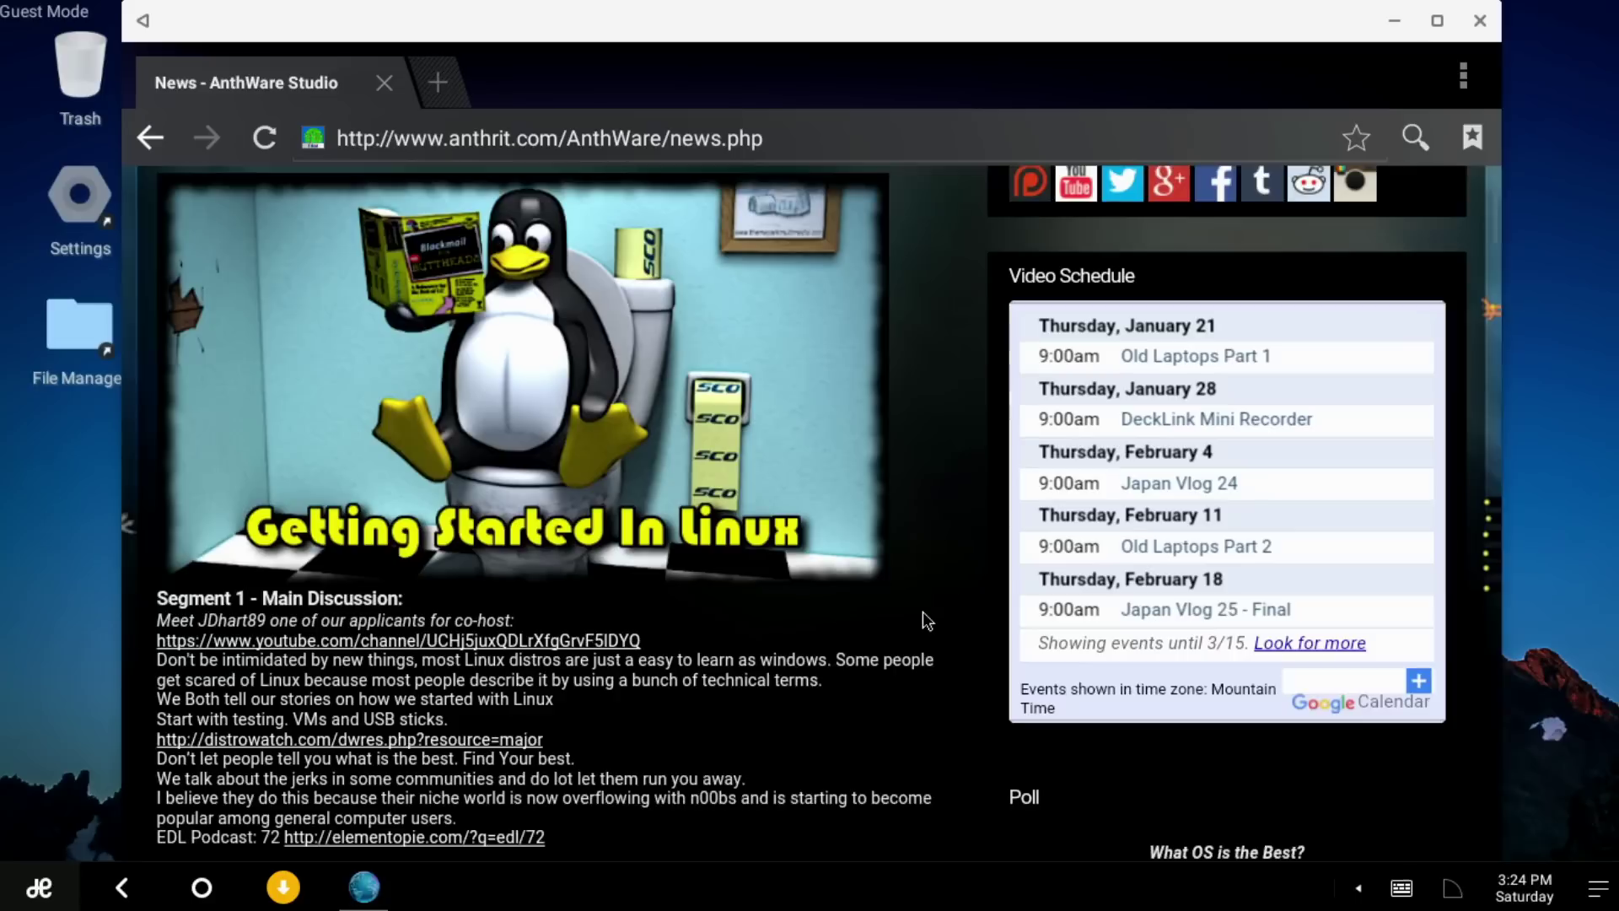
scroll(929, 626, down, 7)
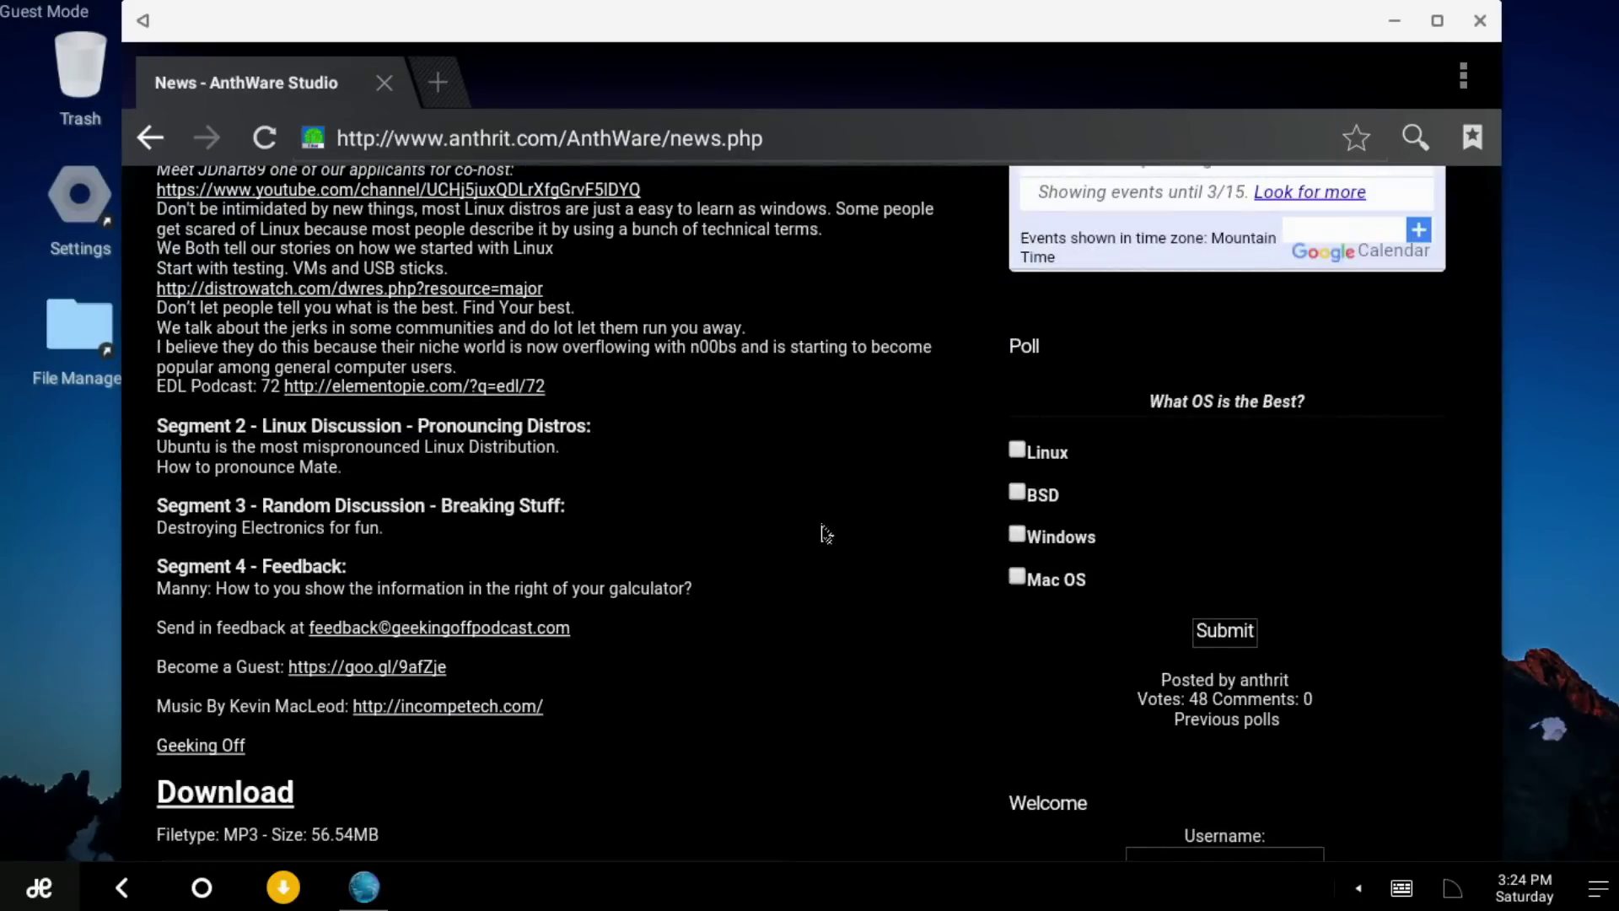
click(190, 585)
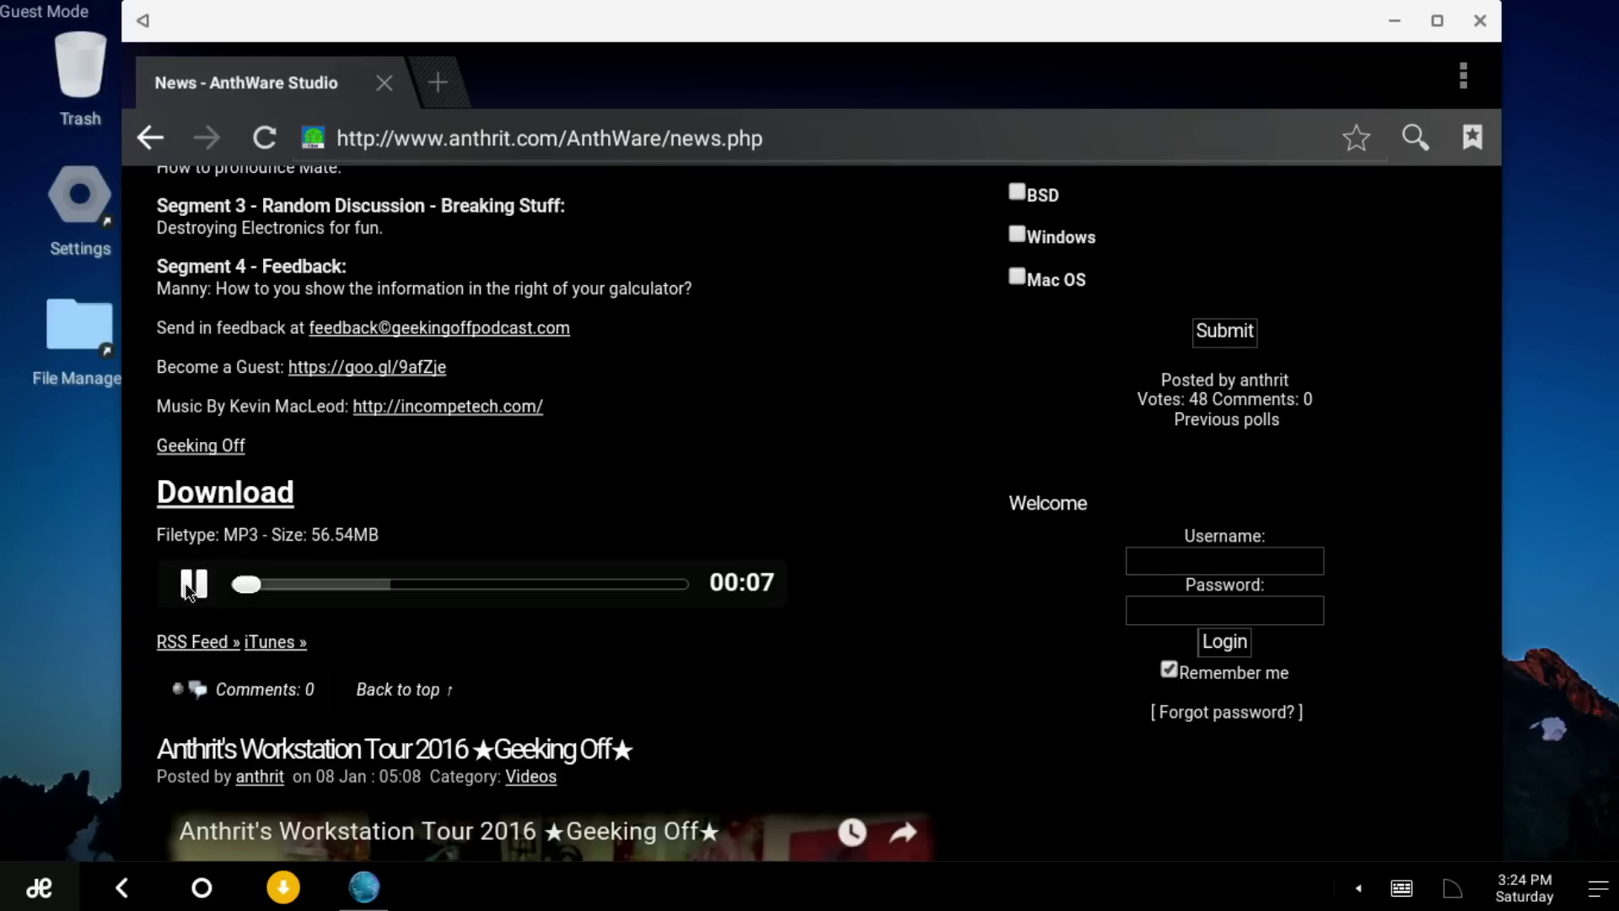
click(187, 584)
Step: Play the workstation tour video and make it fill the browser window
scroll(465, 586, down, 5)
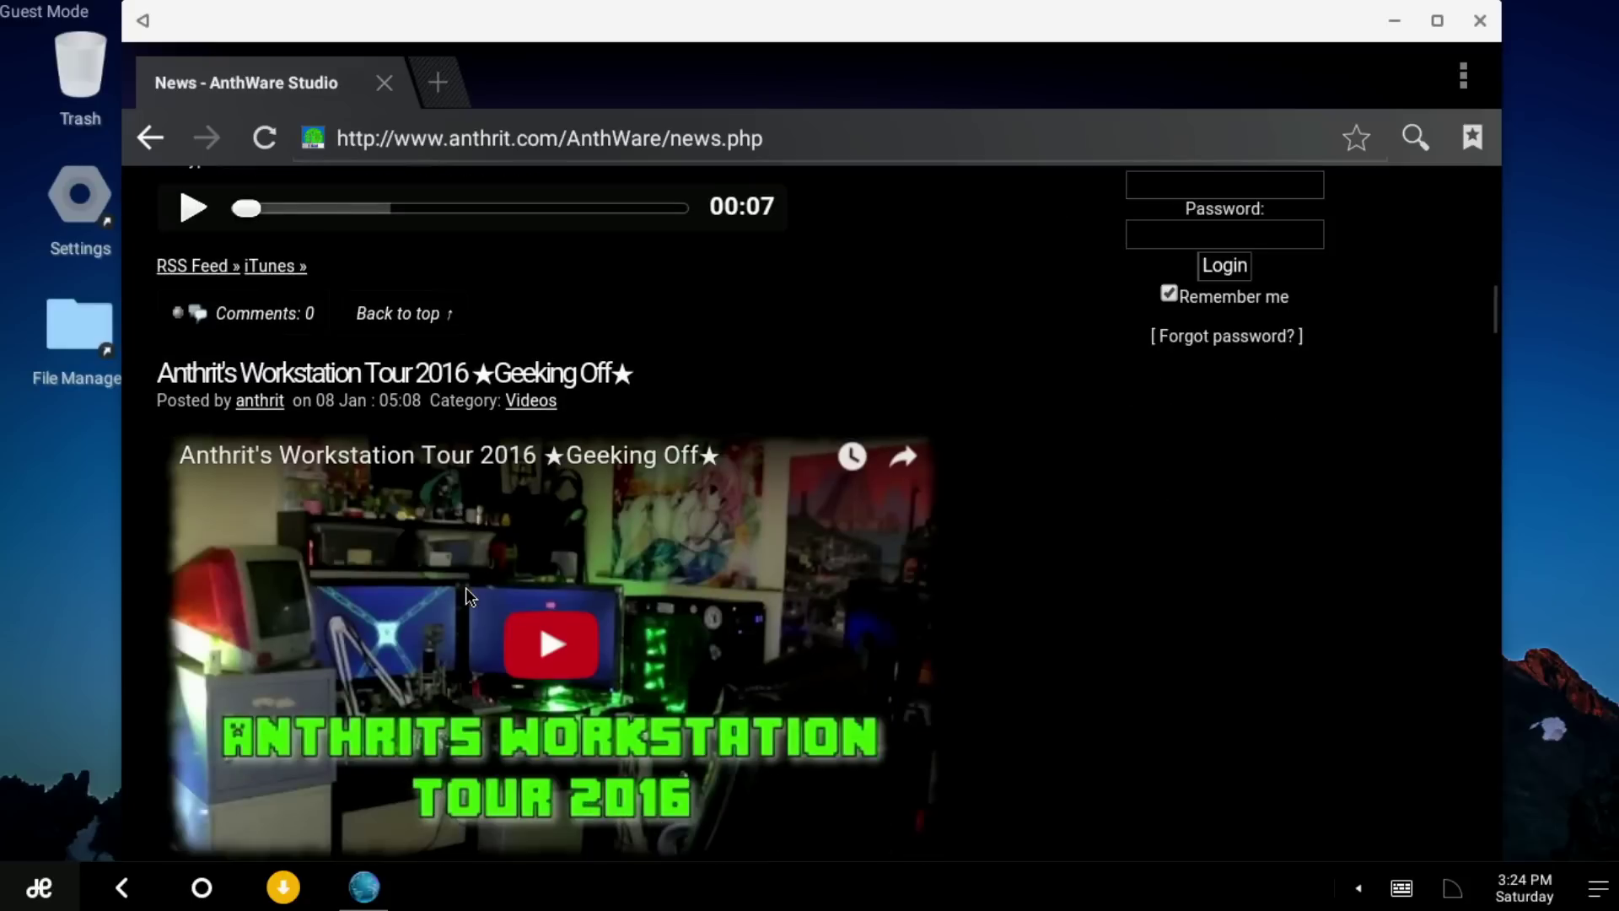
scroll(493, 616, down, 1)
click(531, 575)
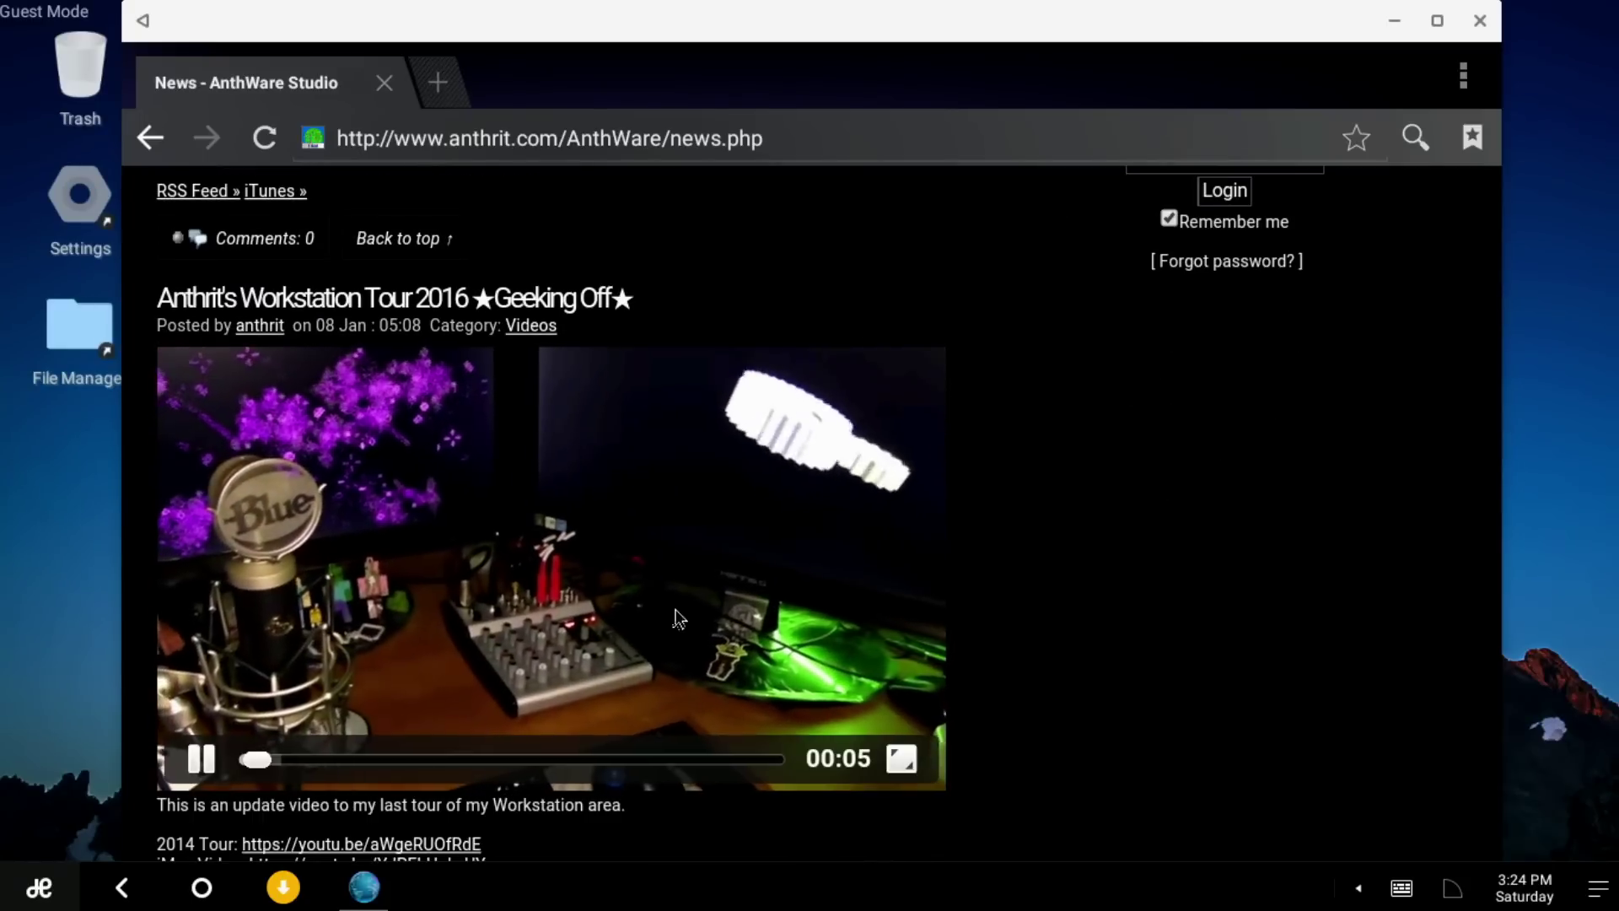
click(909, 763)
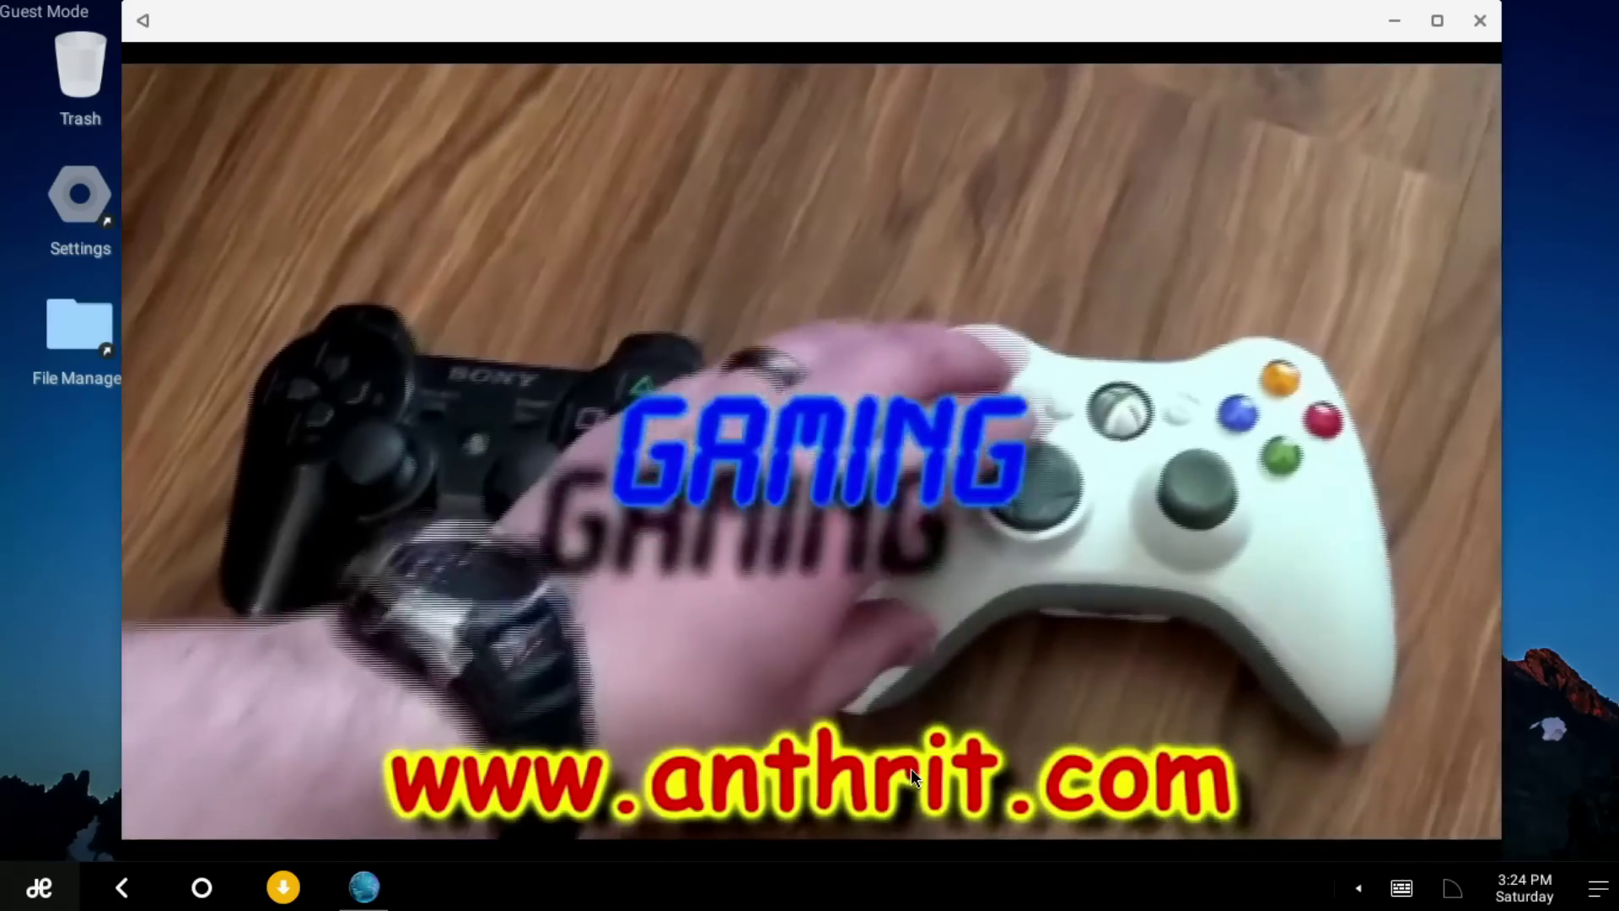
mouse_move(847, 741)
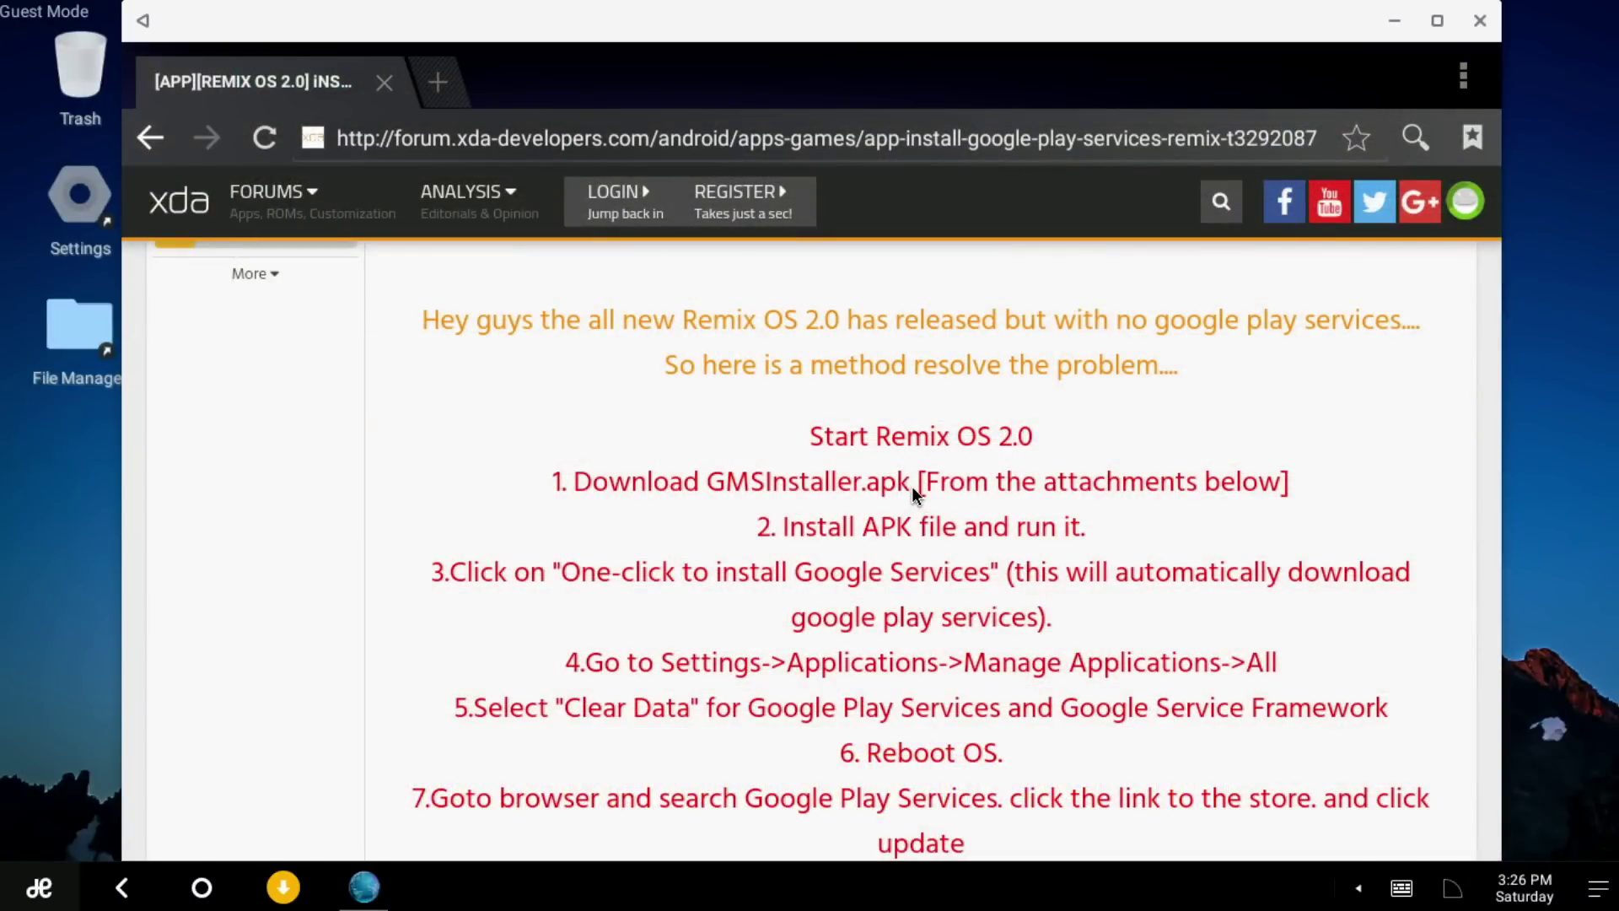
Step: Download GMSInstaller.apk from the XDA post, try installing it, and go to Security settings when blocked
scroll(616, 706, down, 5)
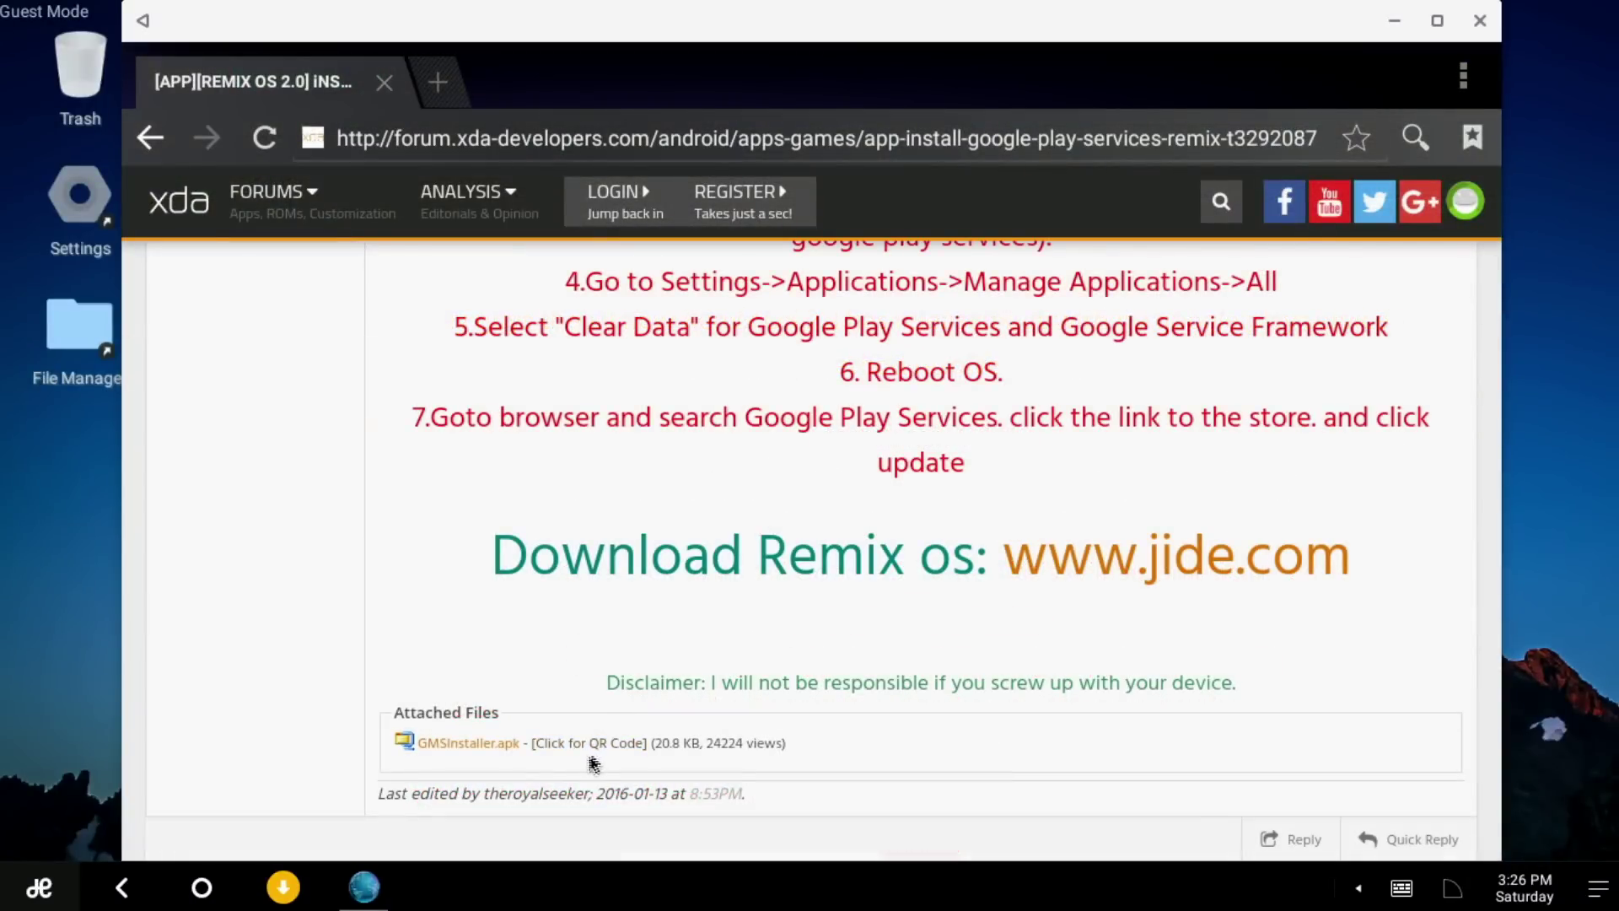
click(468, 750)
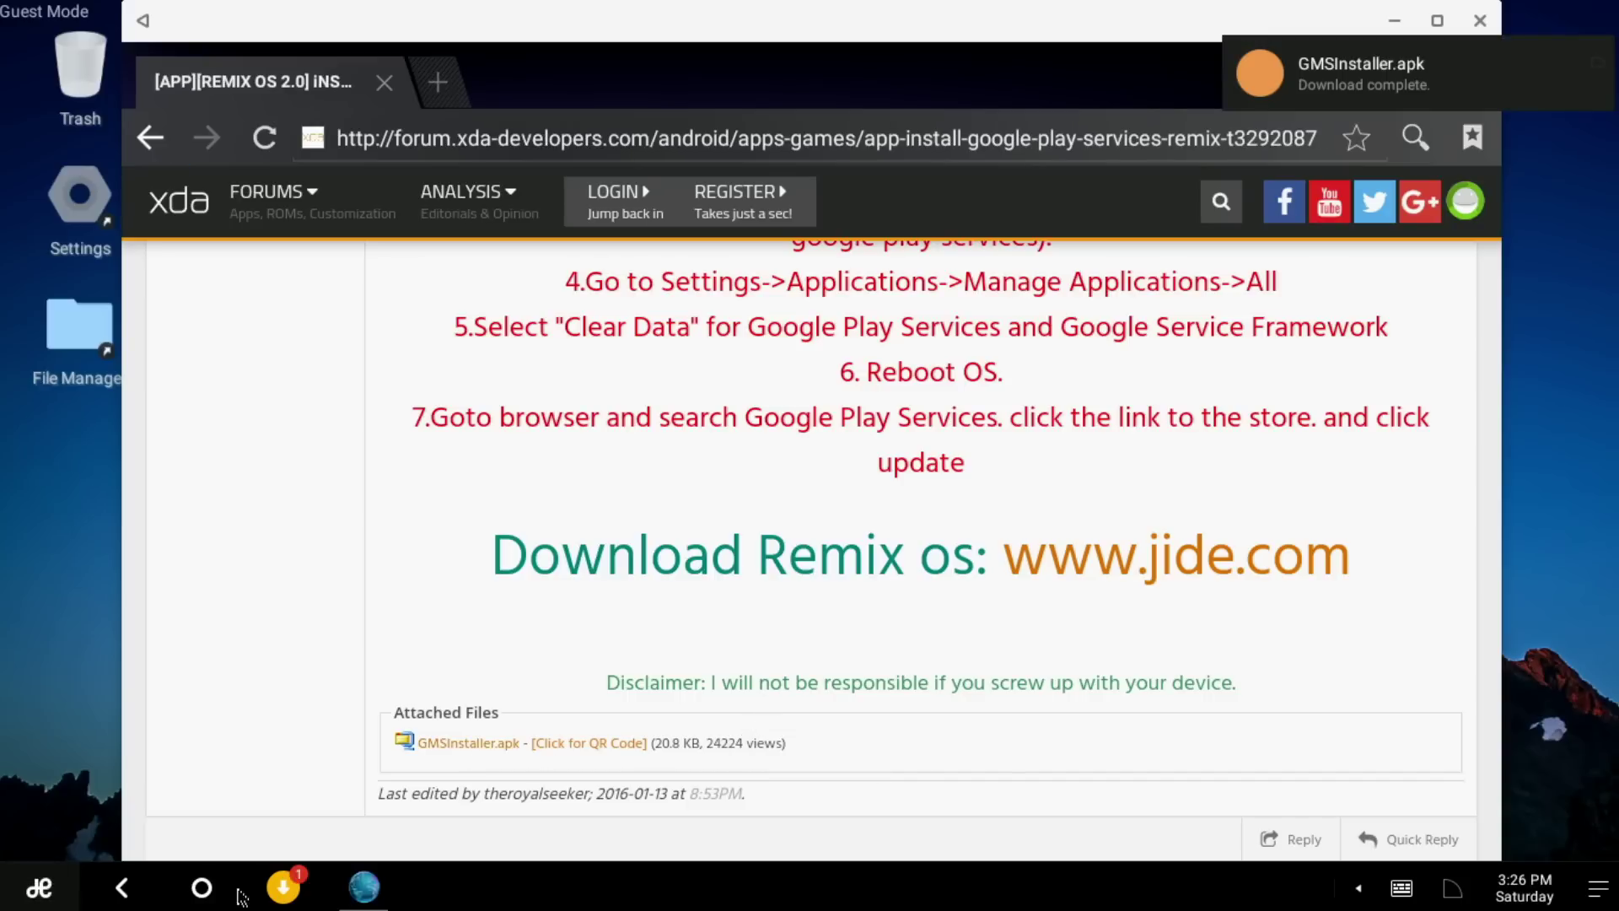
click(284, 887)
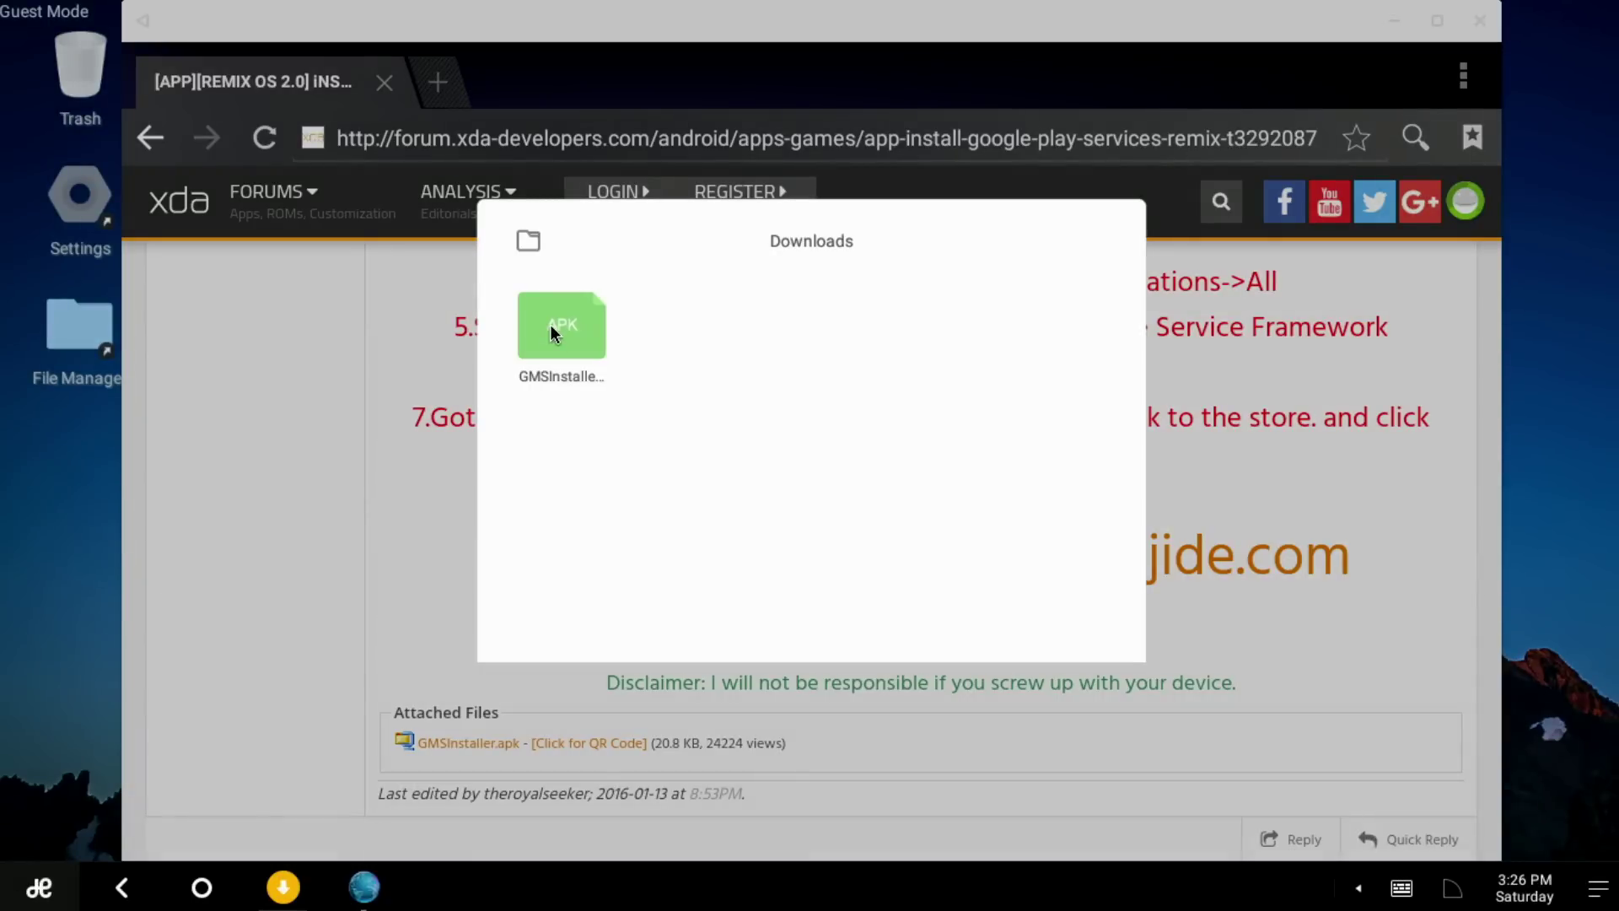
click(550, 328)
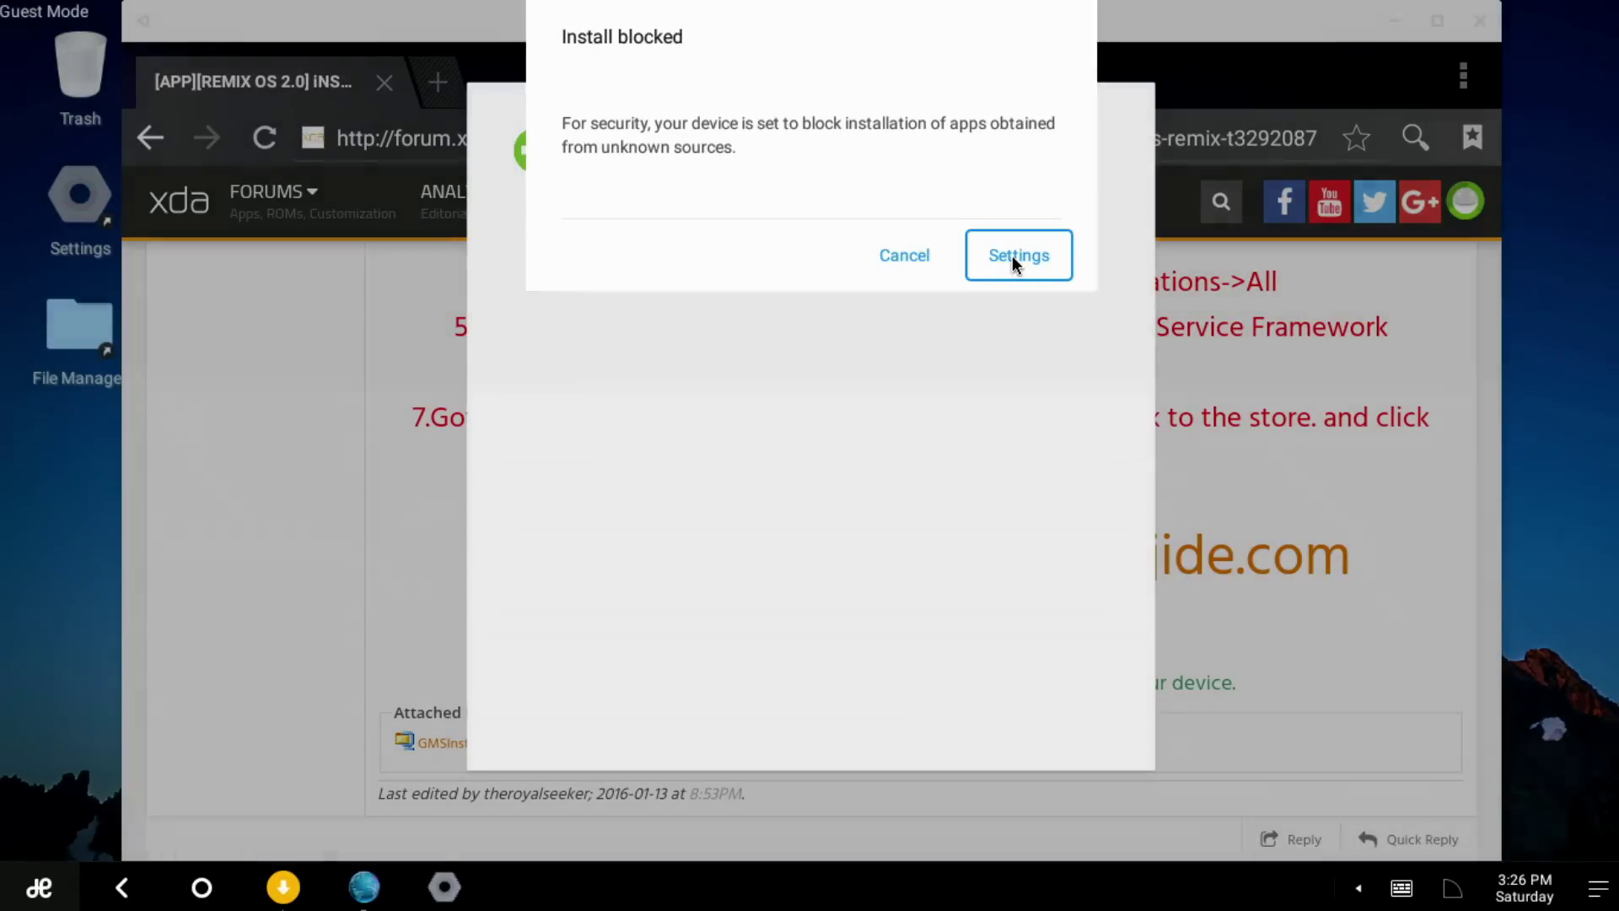
click(1015, 257)
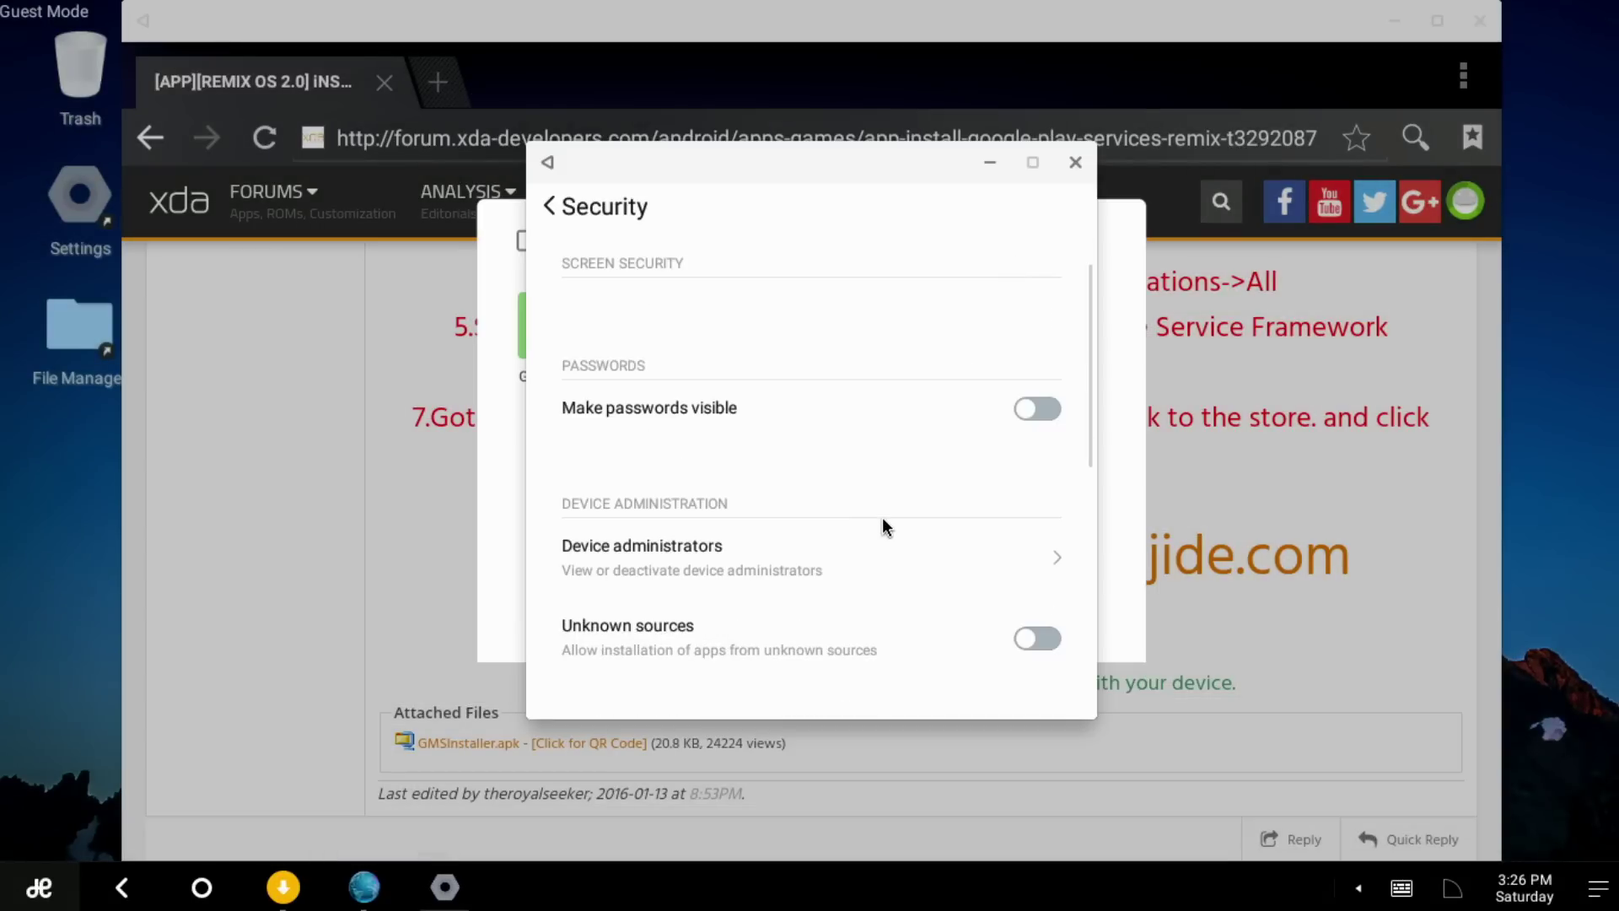
Step: Turn on Unknown sources, accept the warning, and close Security settings
click(1037, 638)
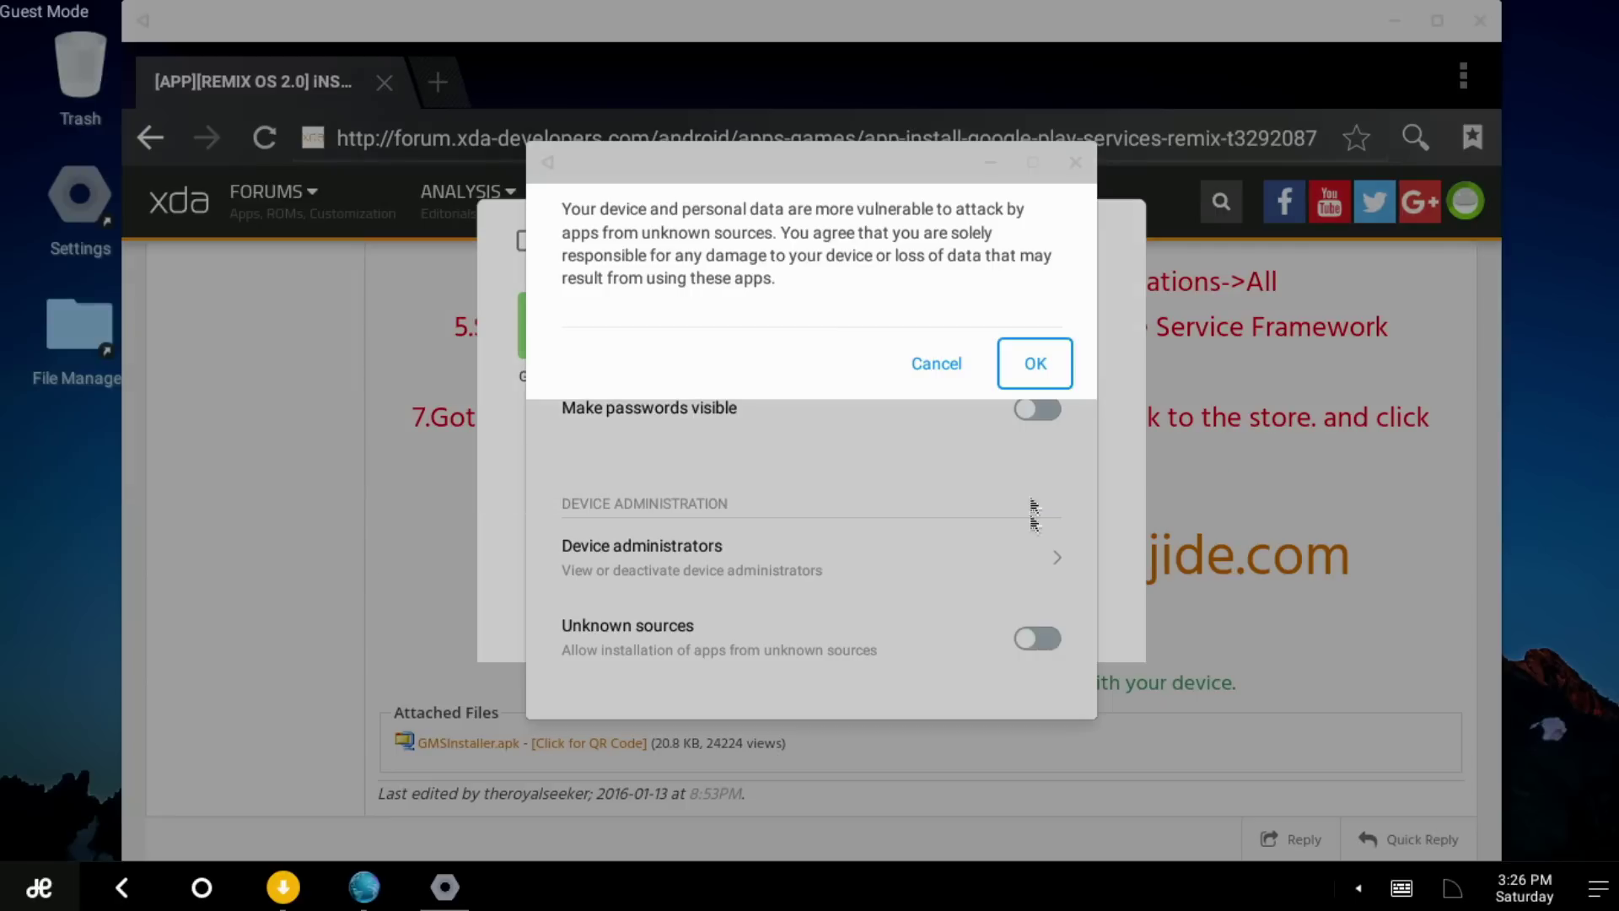
click(1038, 357)
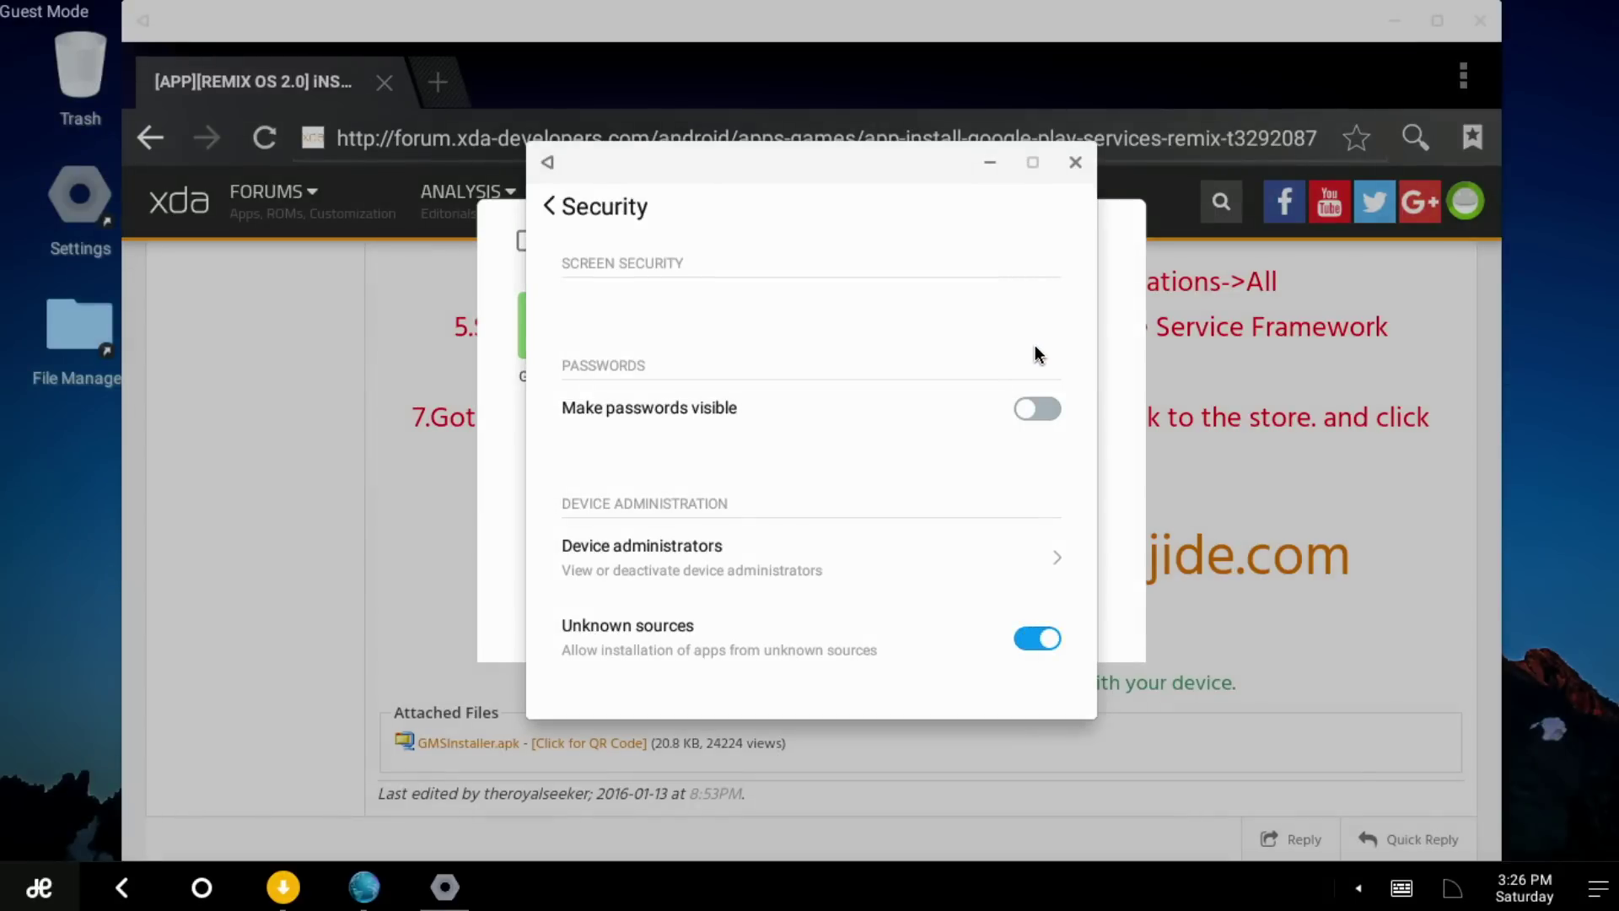
click(1075, 162)
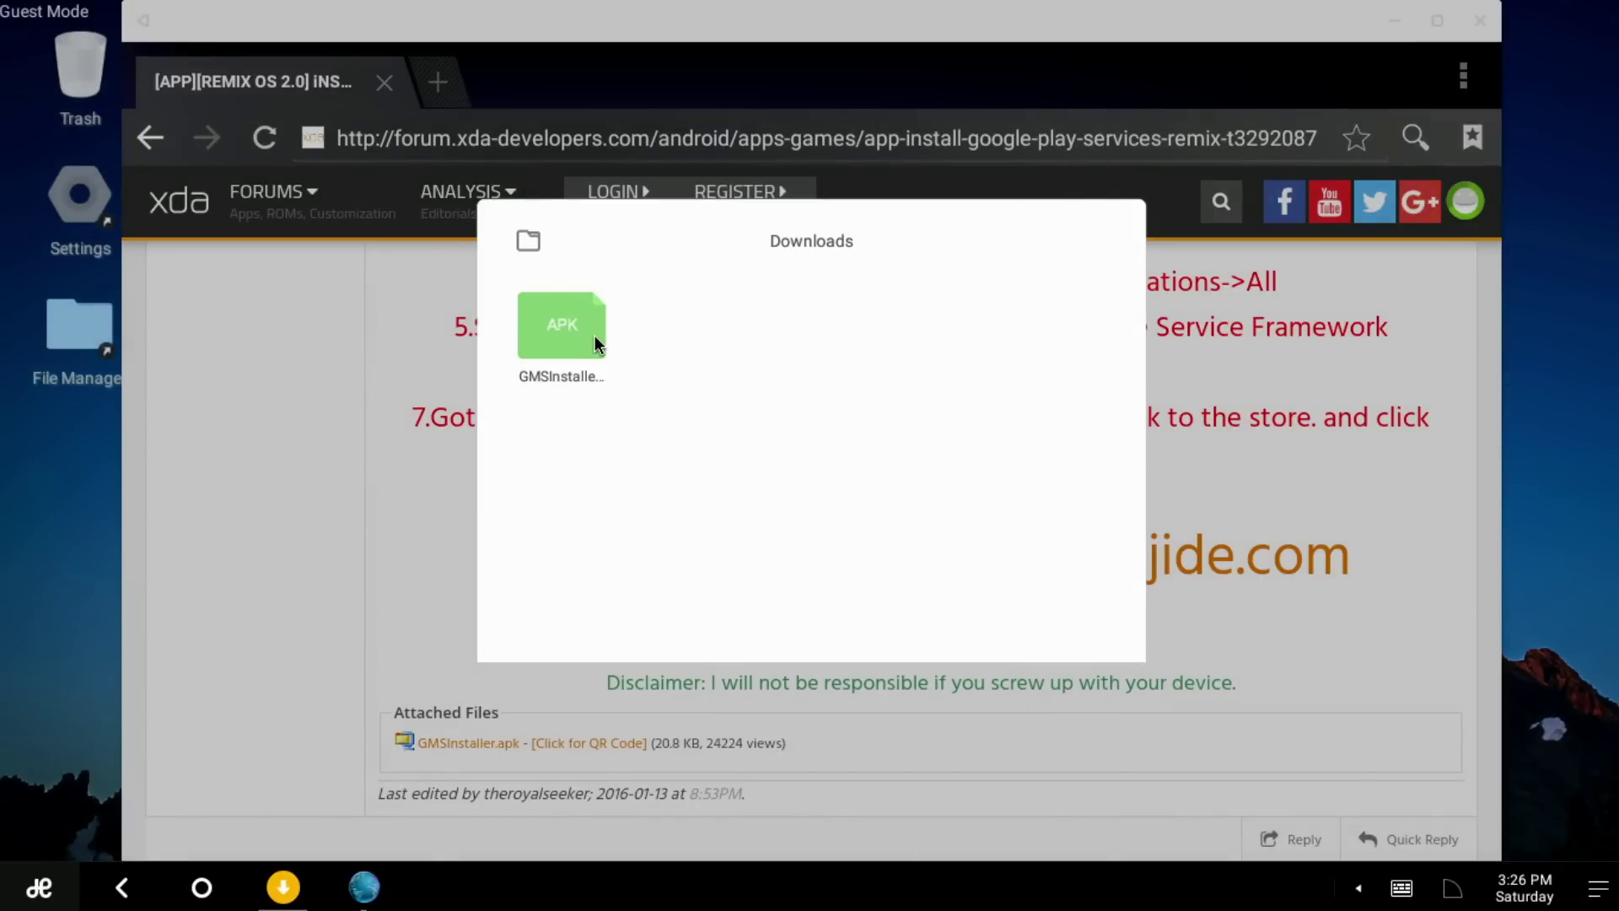
Step: Install GMSInstaller.apk, launch Google Services Installer, and start its one-click Google services install
double_click(594, 336)
click(595, 341)
click(923, 703)
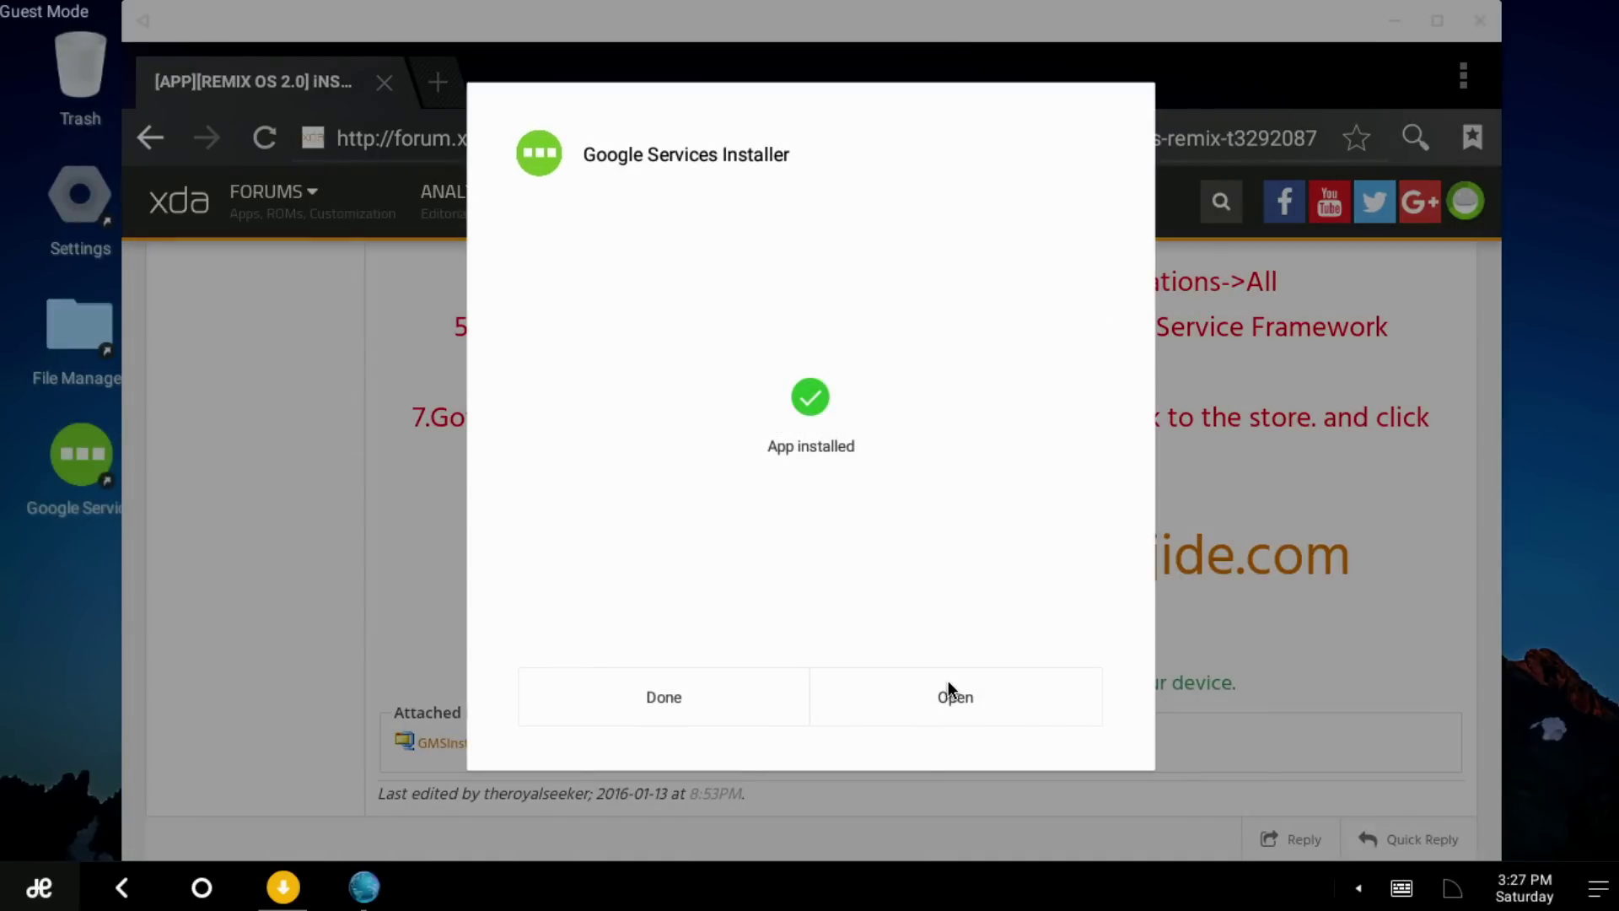
click(948, 681)
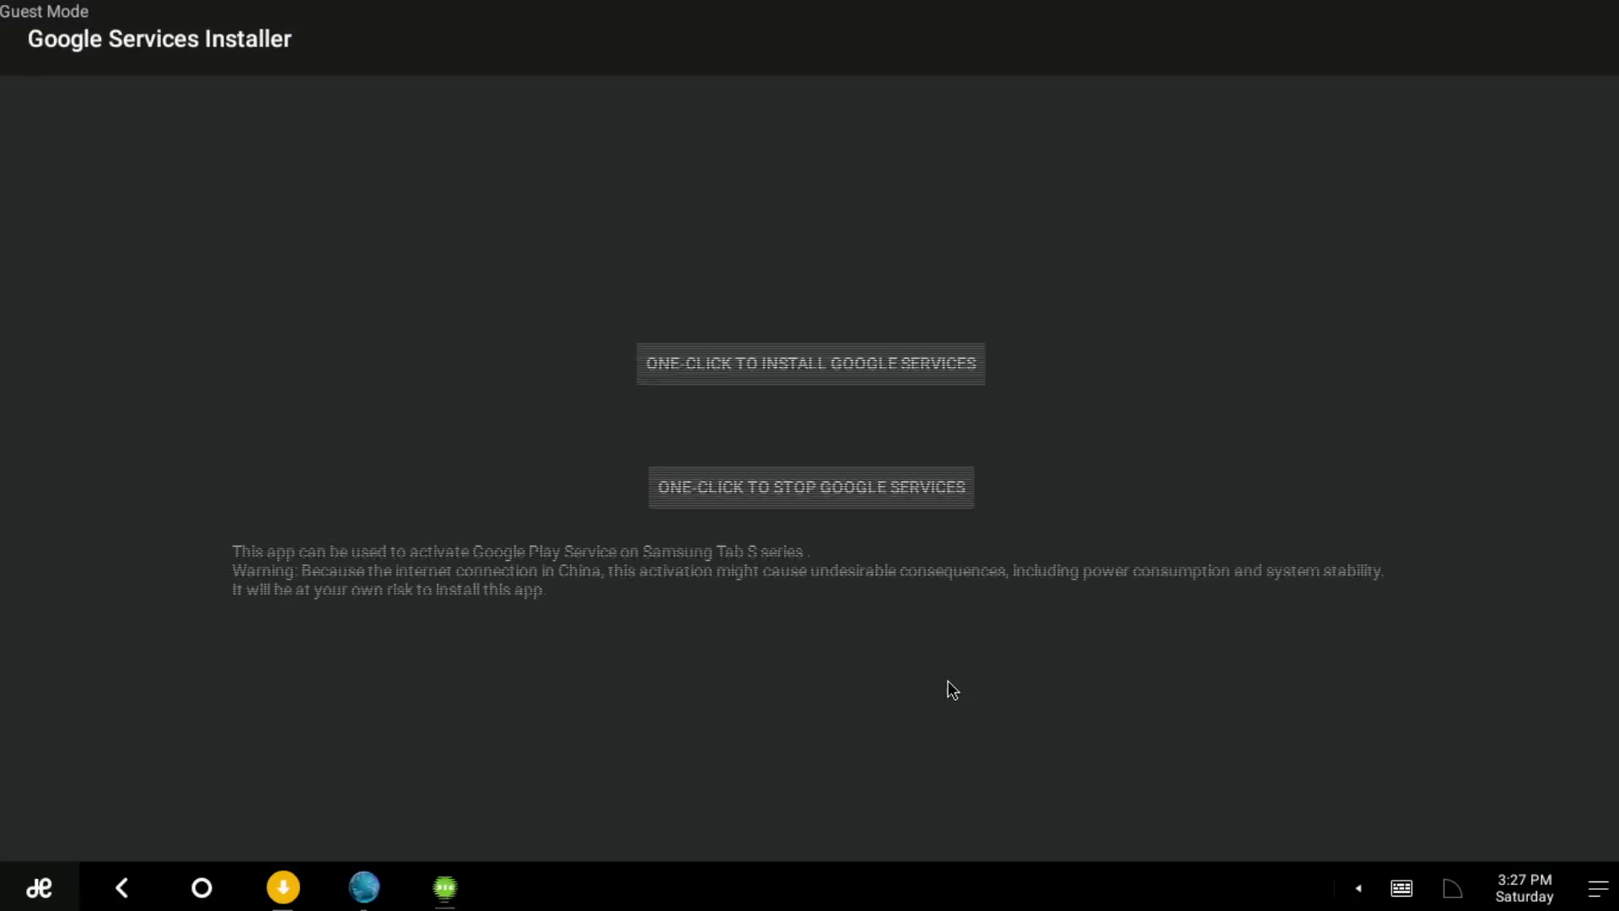
click(862, 377)
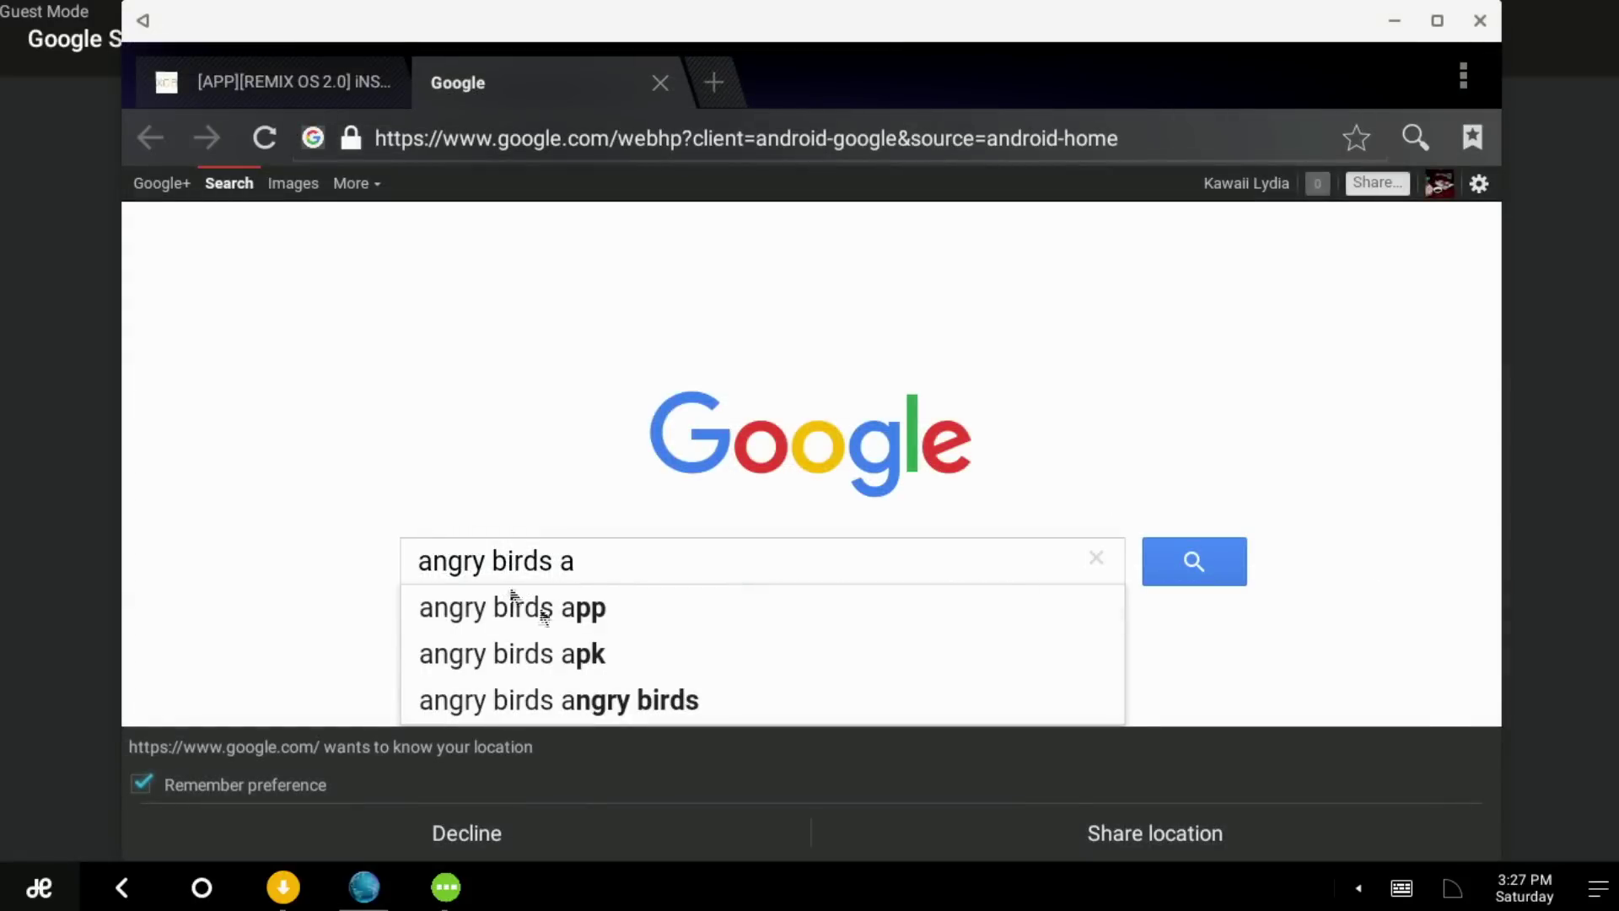
Step: Check the Angry Birds APK search results, then launch Google Play Store from the launcher
click(597, 656)
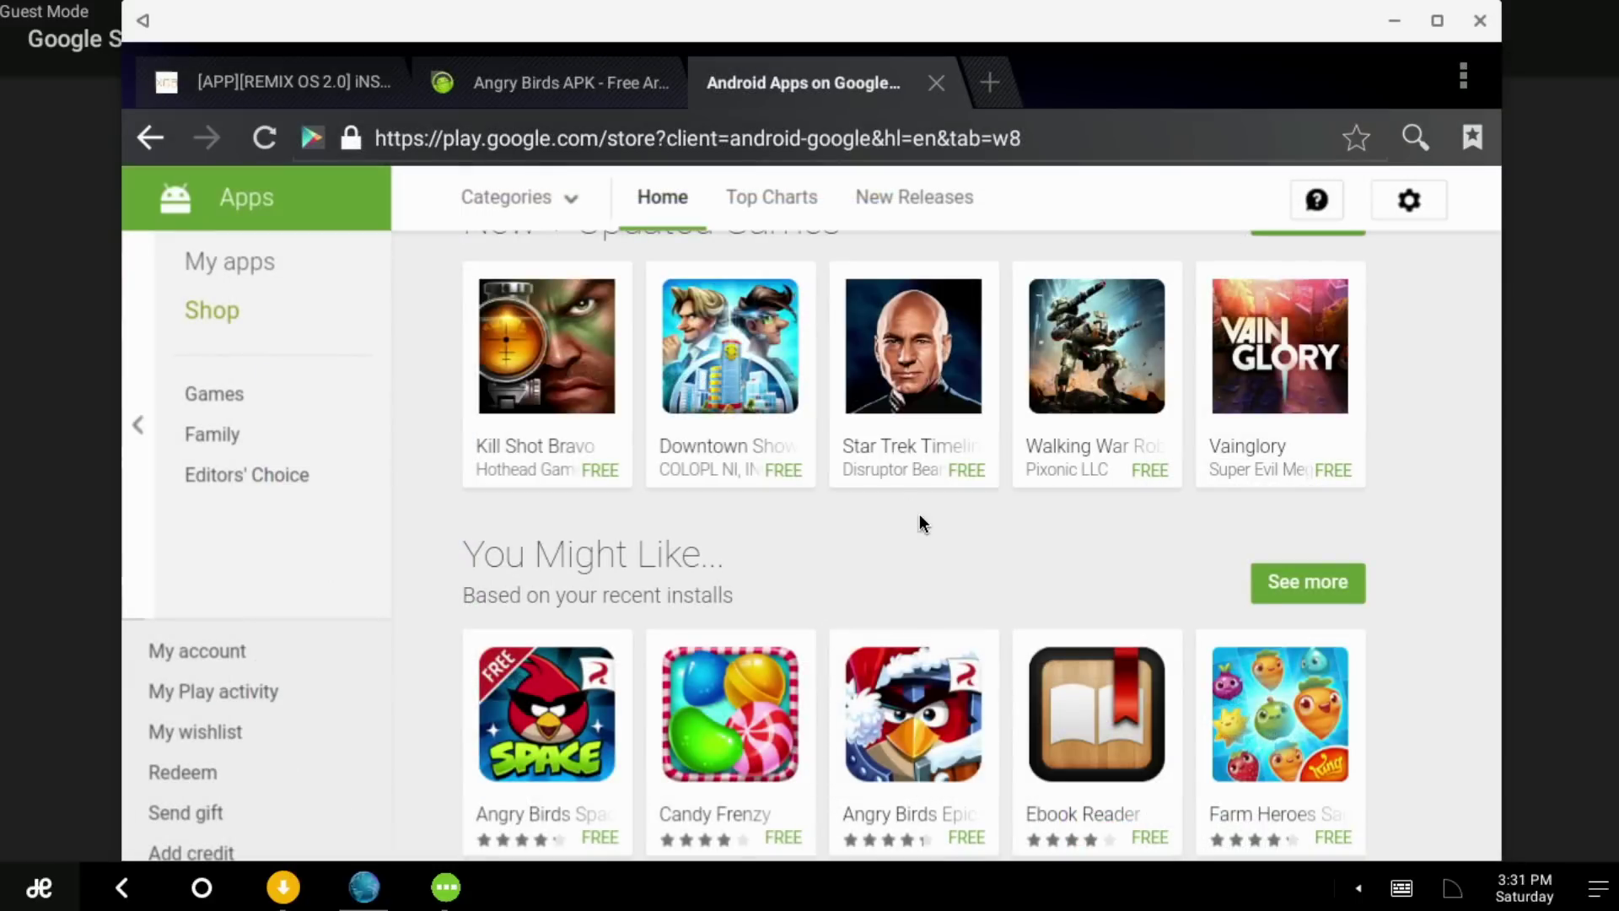
scroll(921, 516, down, 1)
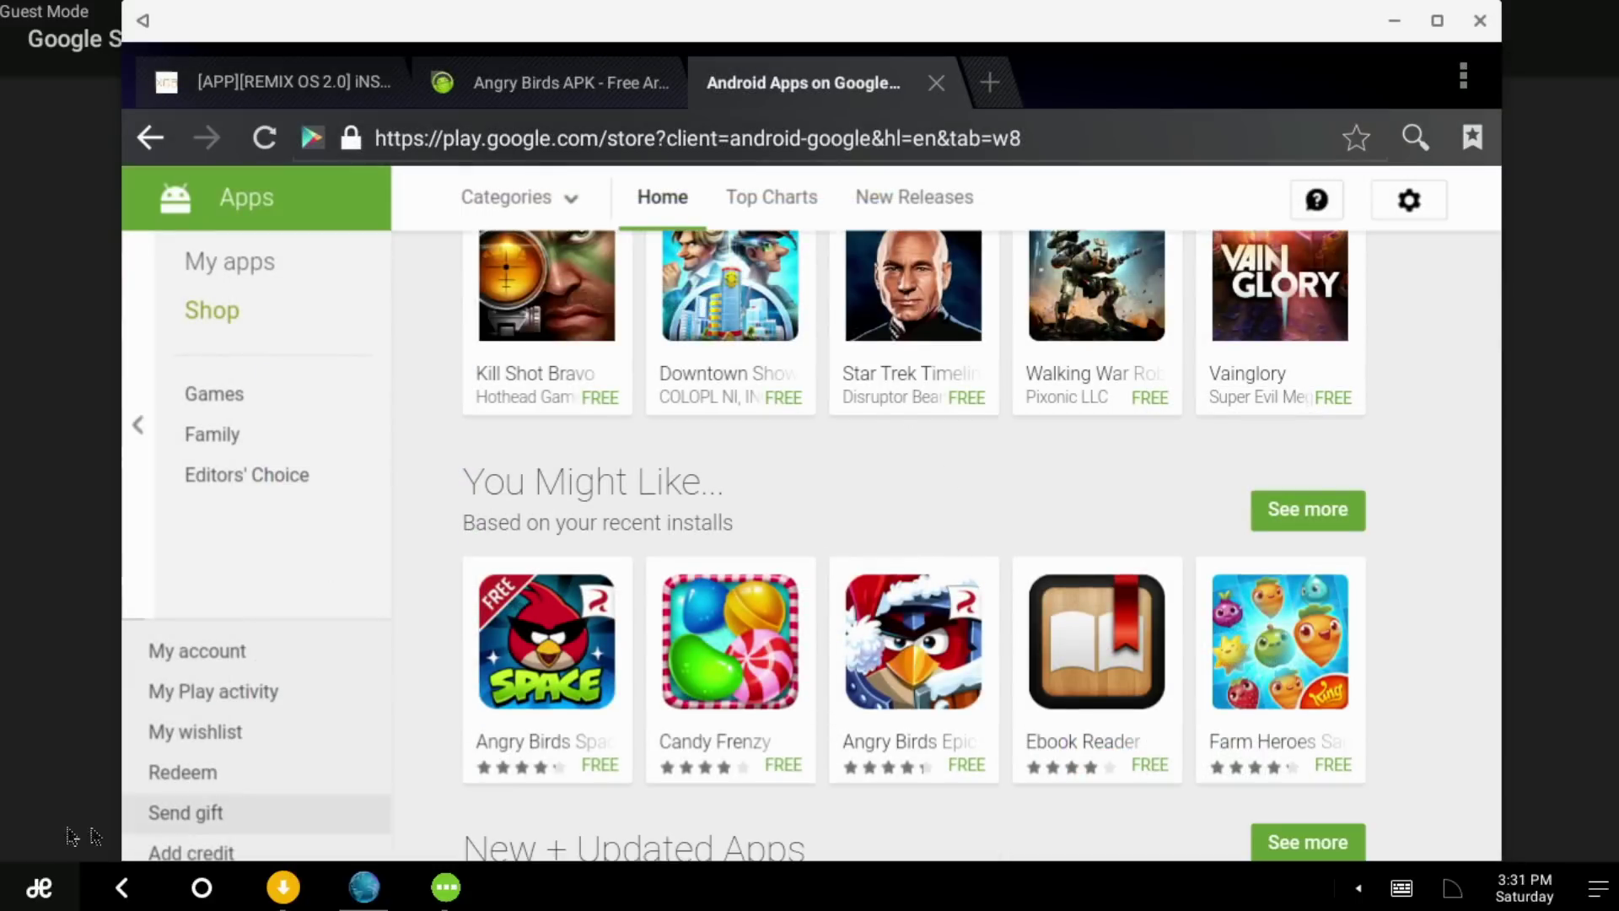
click(27, 903)
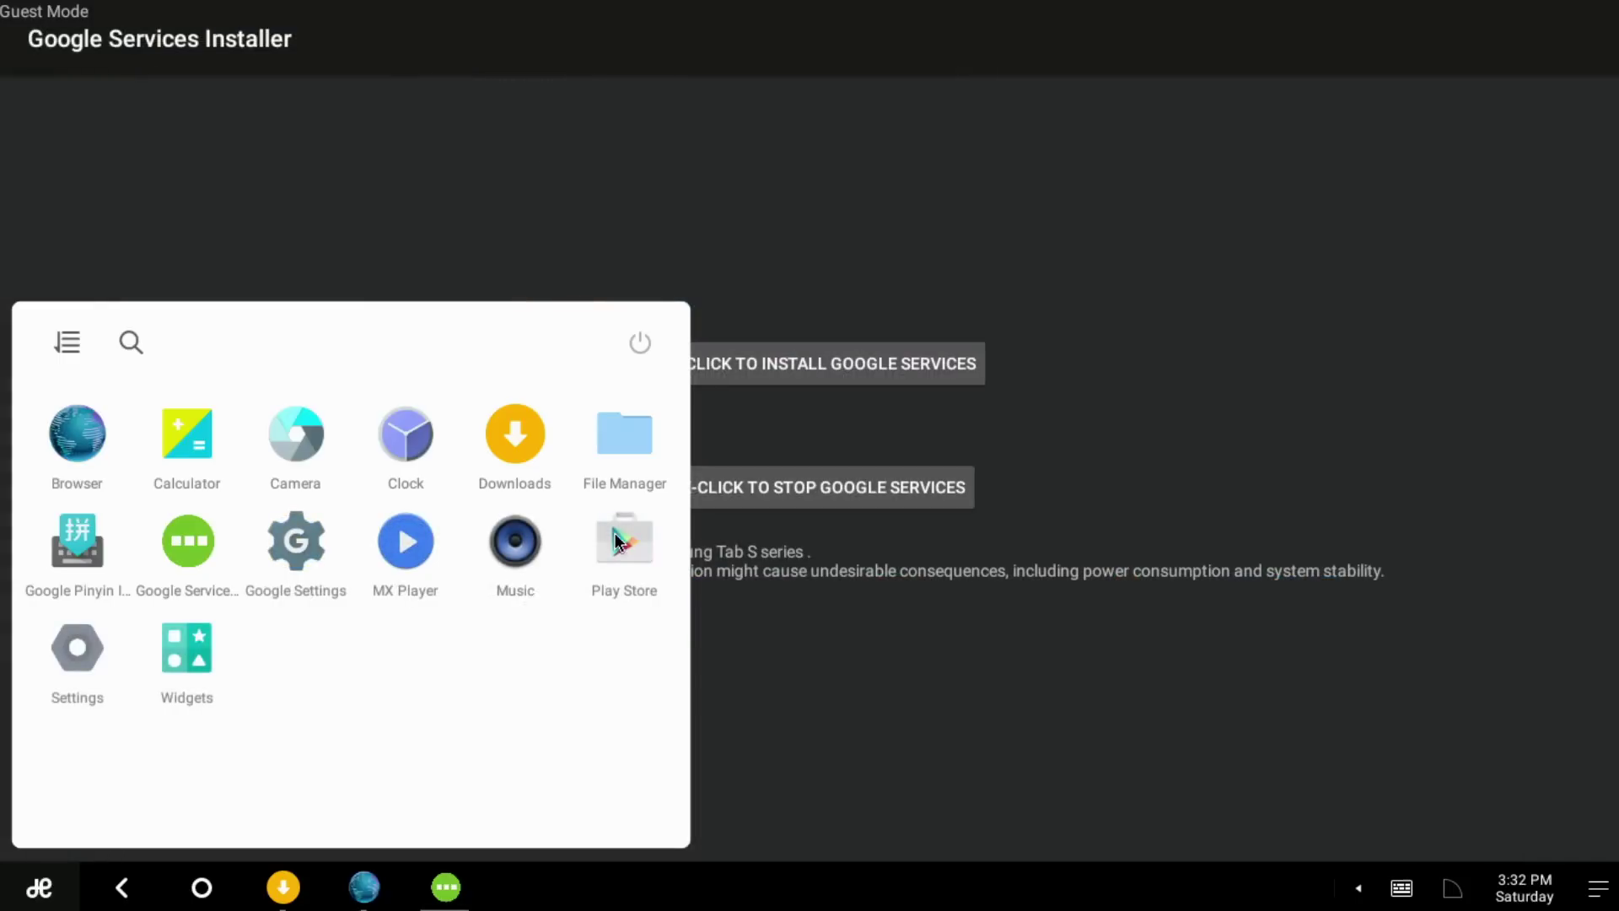
click(618, 532)
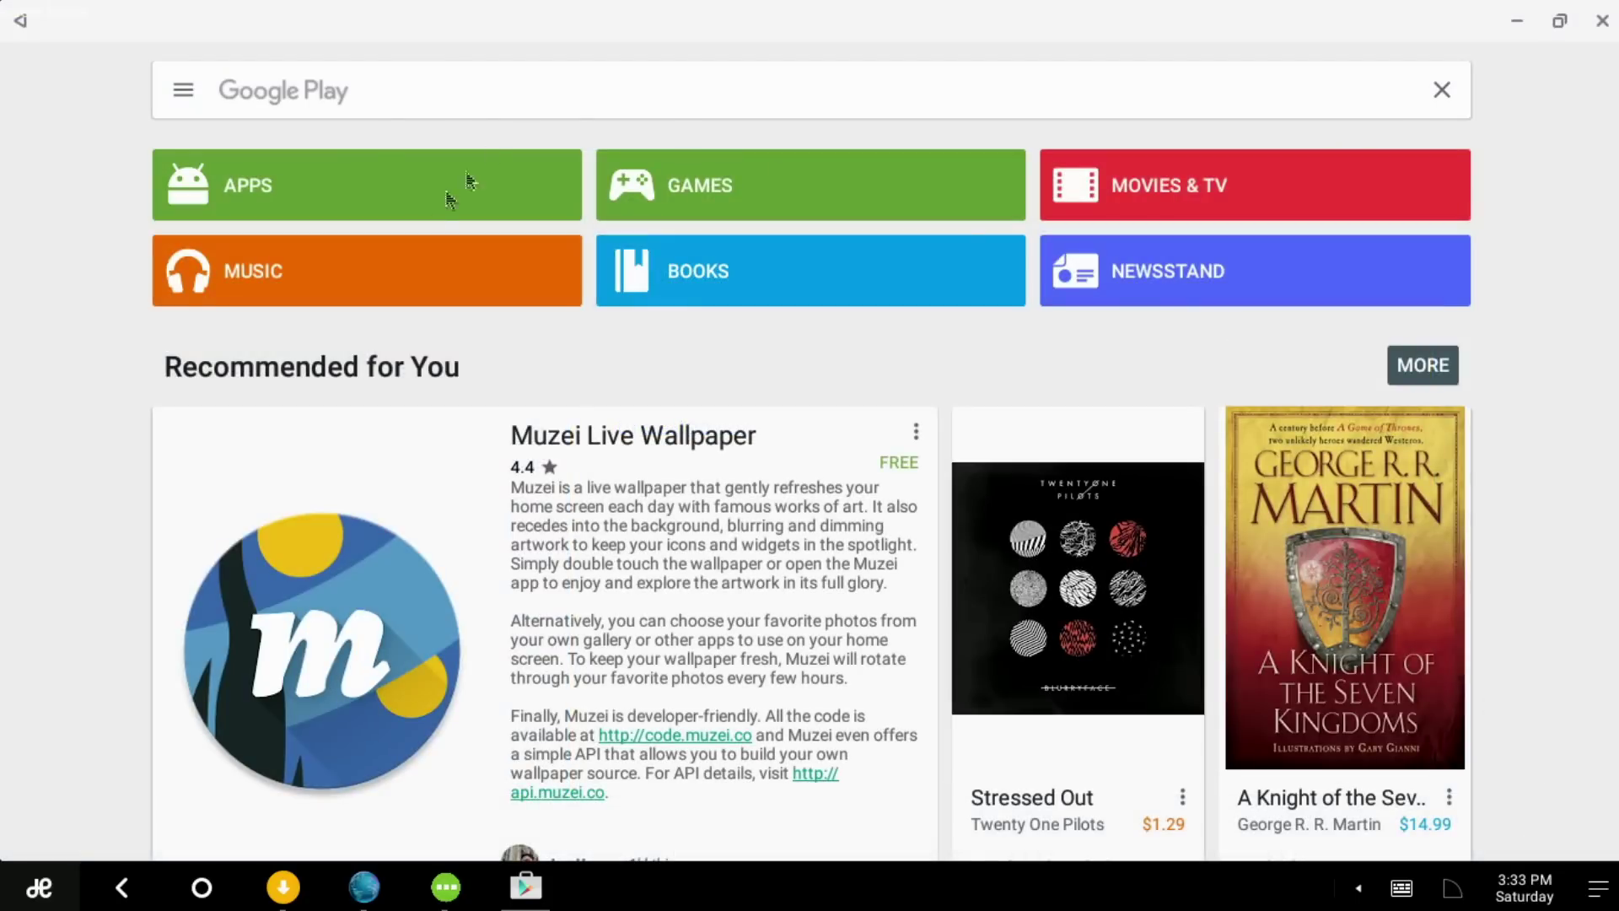
Step: Switch the Play Store to its Apps section
click(362, 83)
click(371, 180)
click(332, 181)
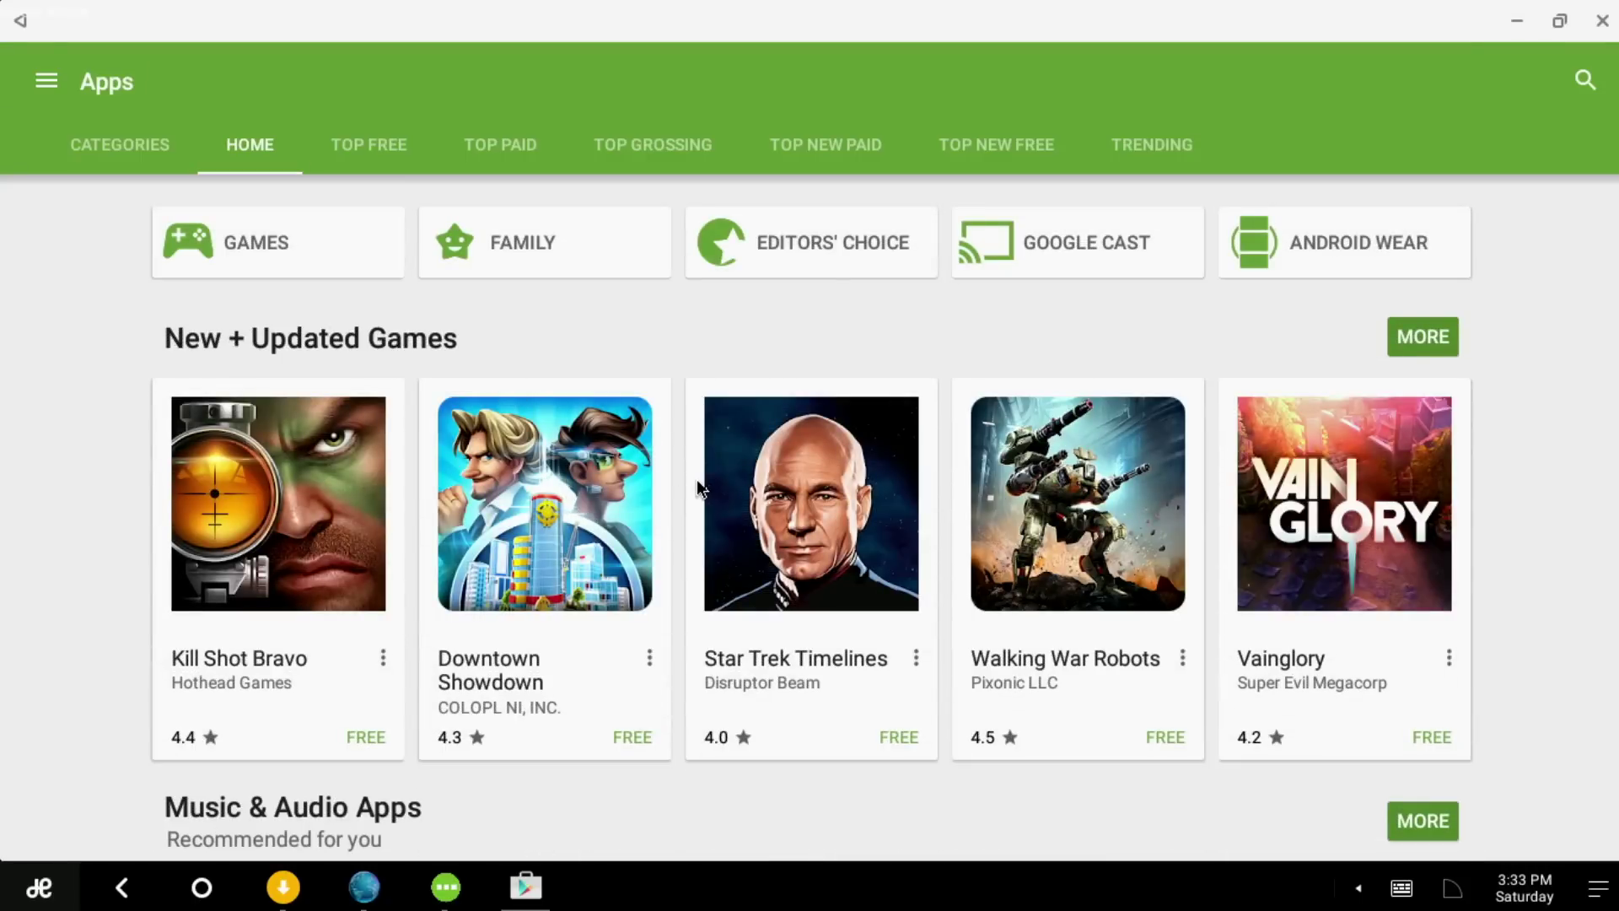
Step: Try installing Piano +, accept its permissions, and dismiss the resulting server error
scroll(711, 487, down, 10)
click(498, 604)
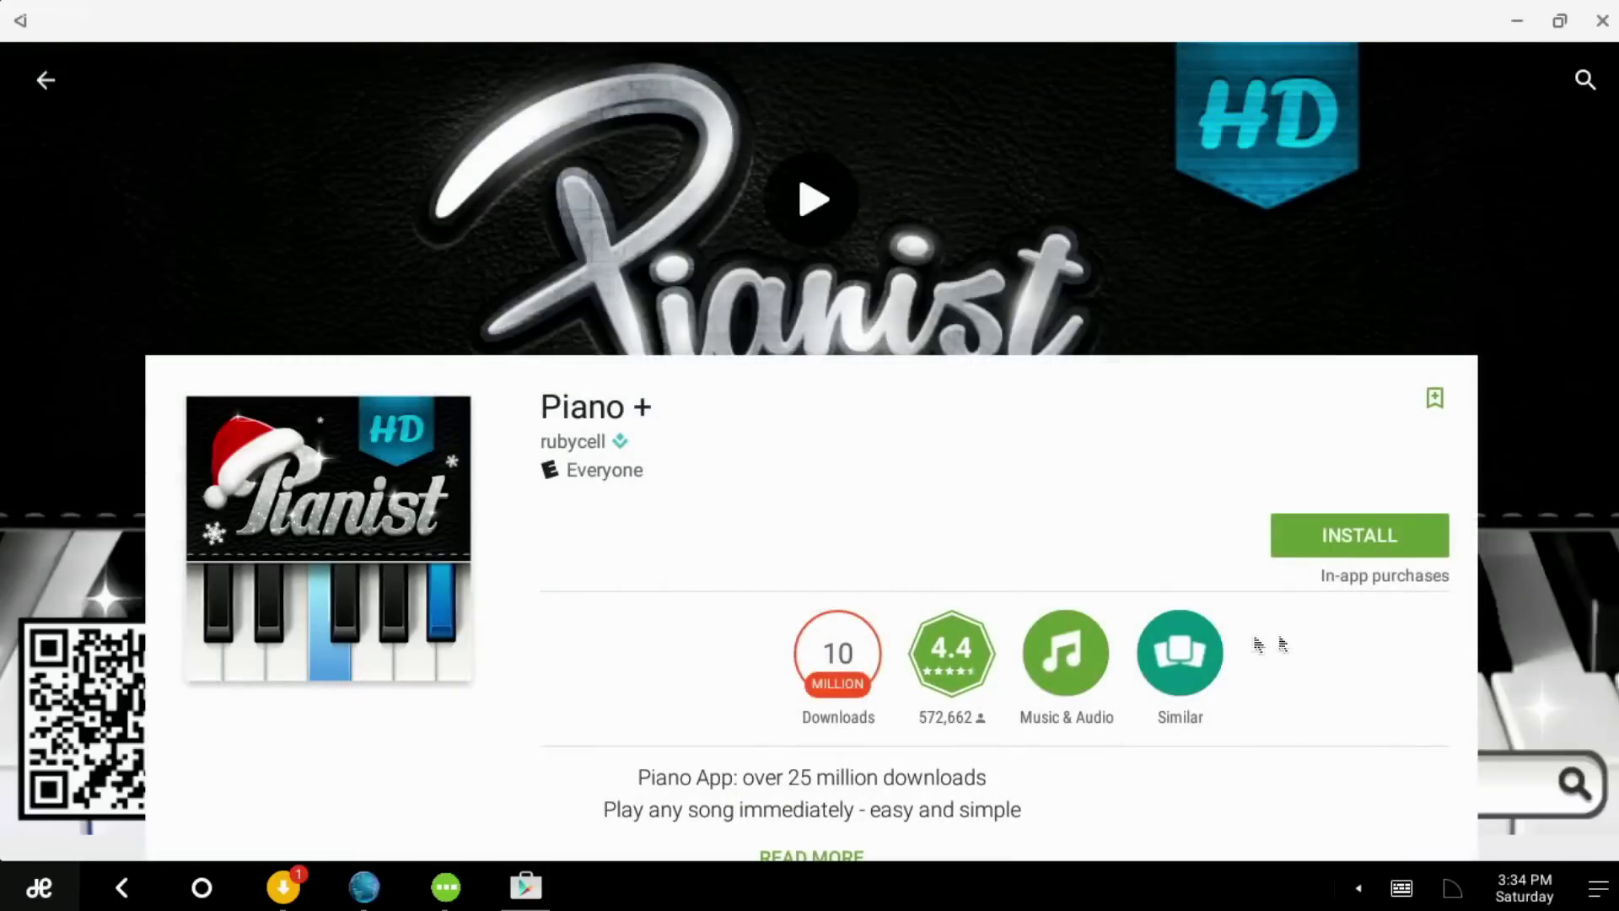
click(1290, 535)
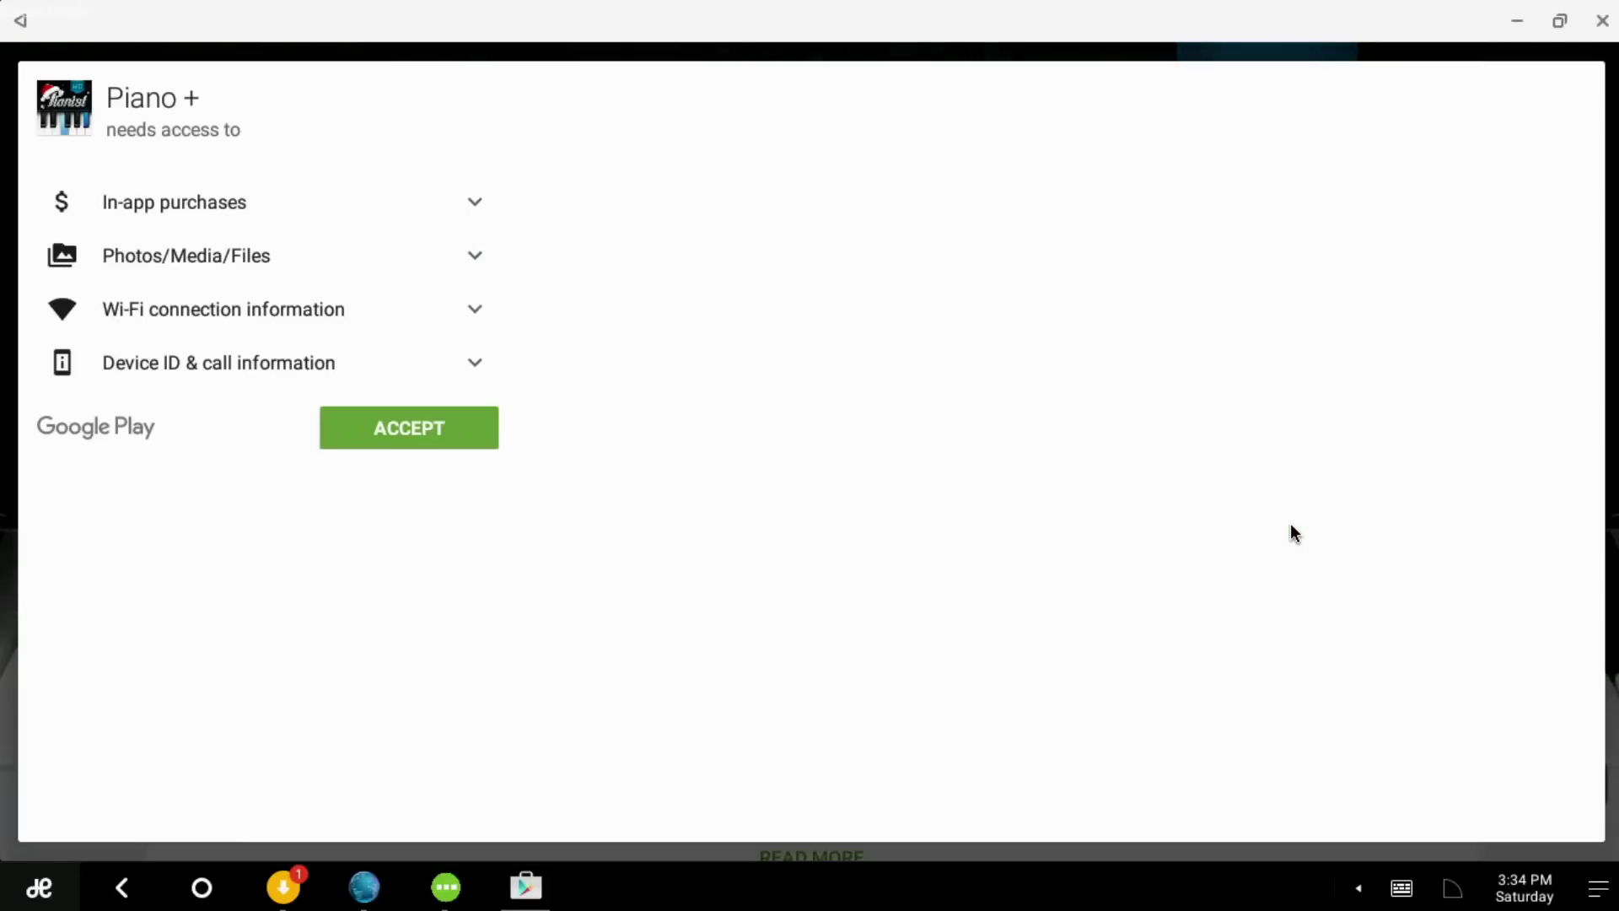
click(409, 430)
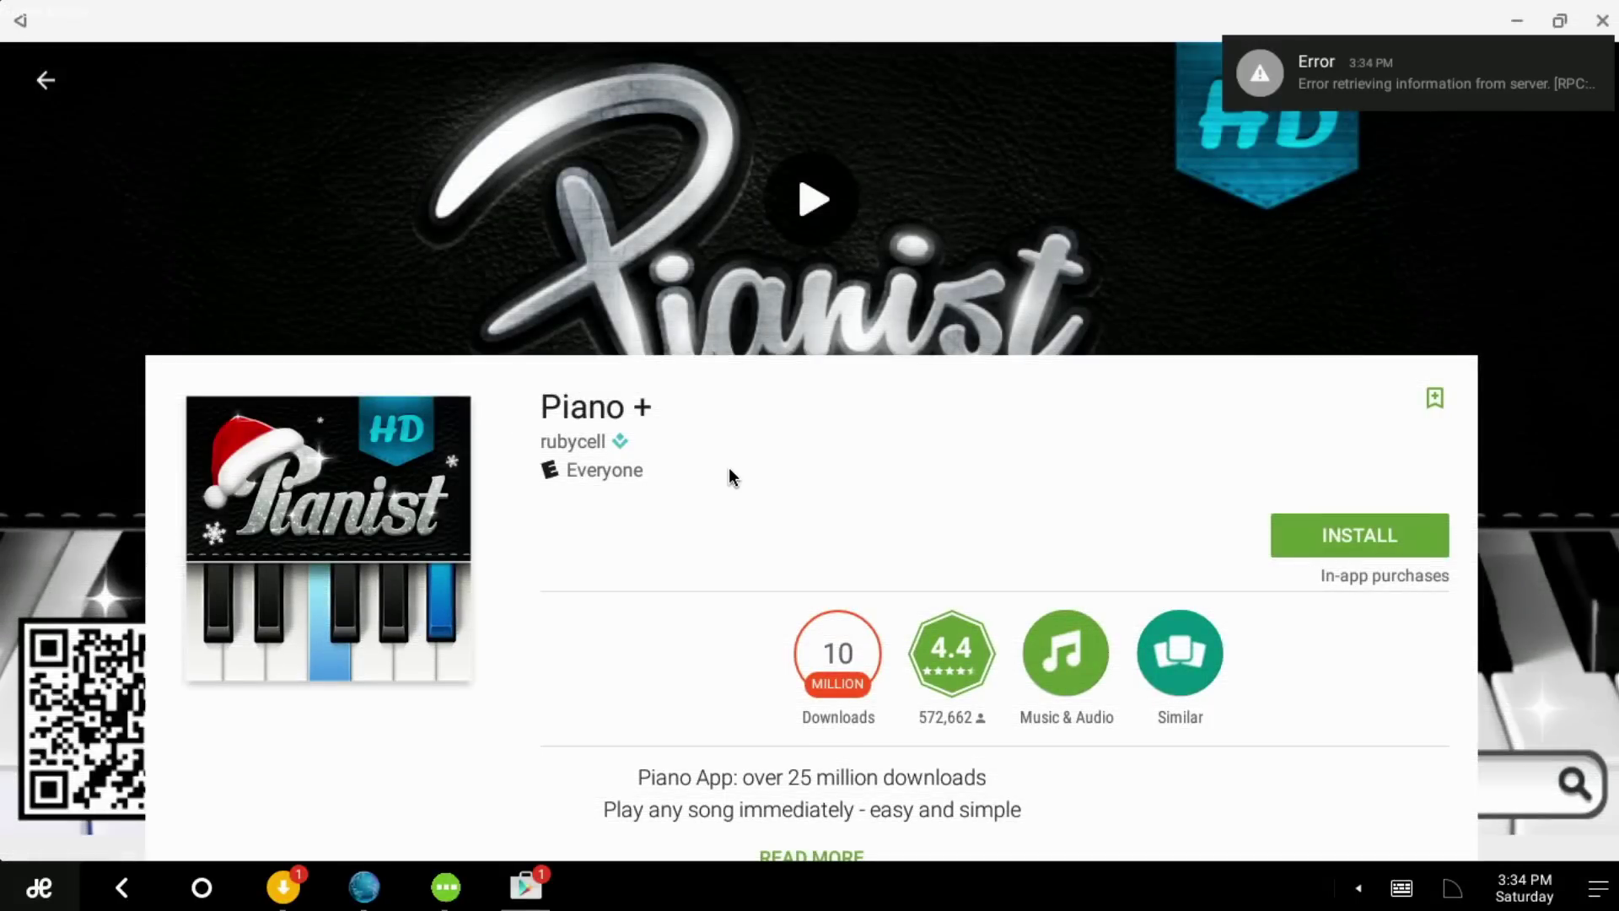
click(1385, 76)
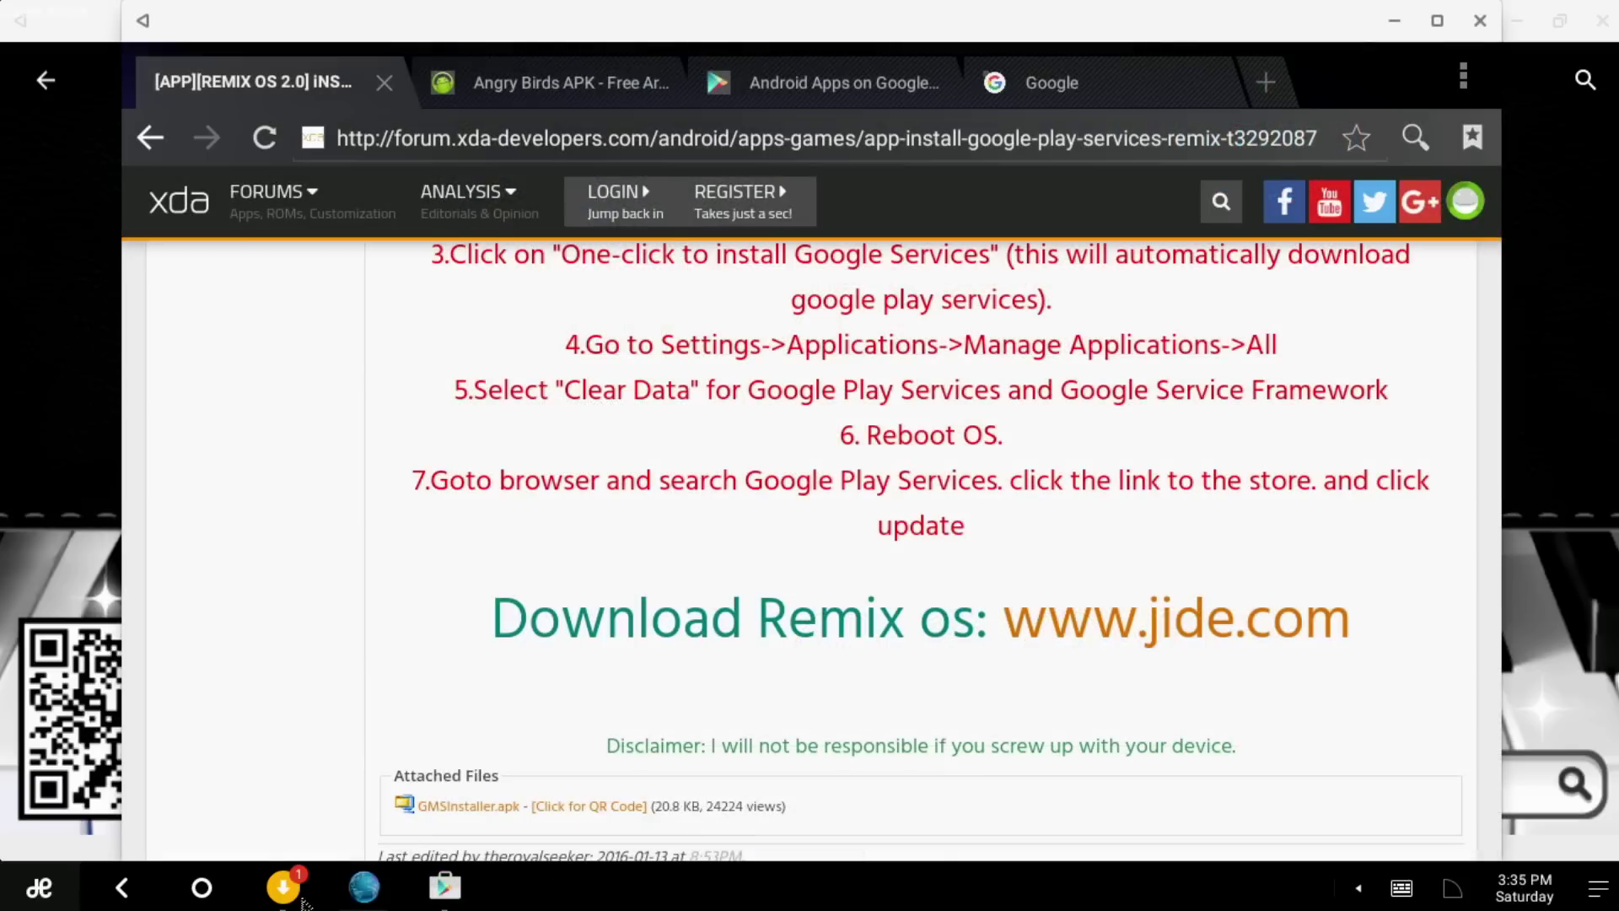
Step: Install the downloaded Angry Birds APK from Downloads and launch it
click(283, 887)
click(570, 331)
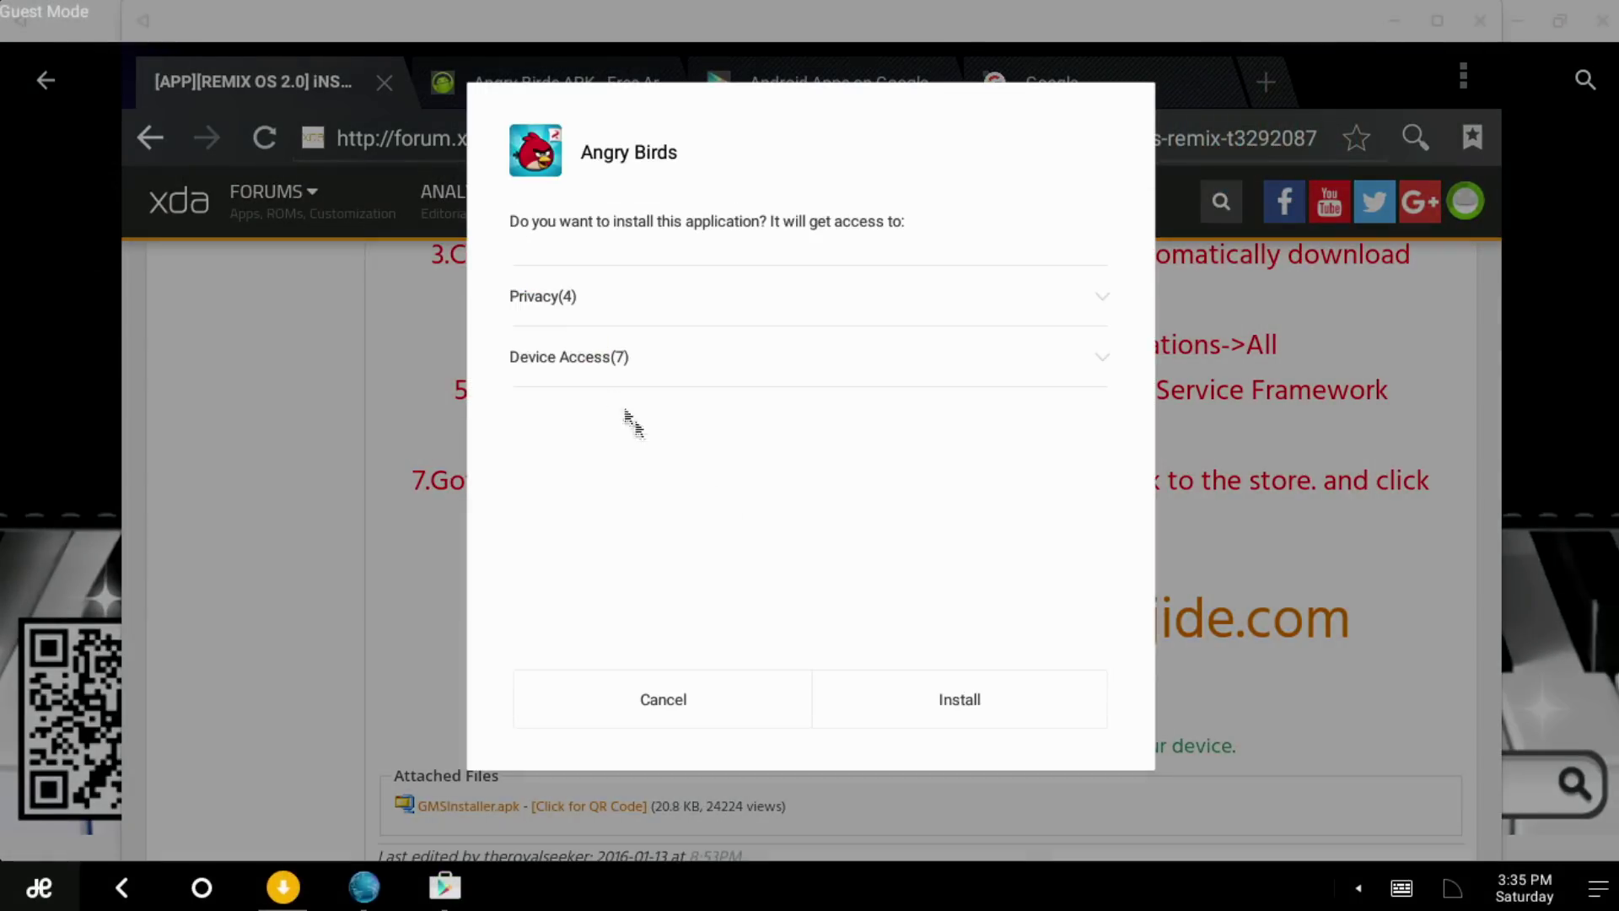
click(936, 693)
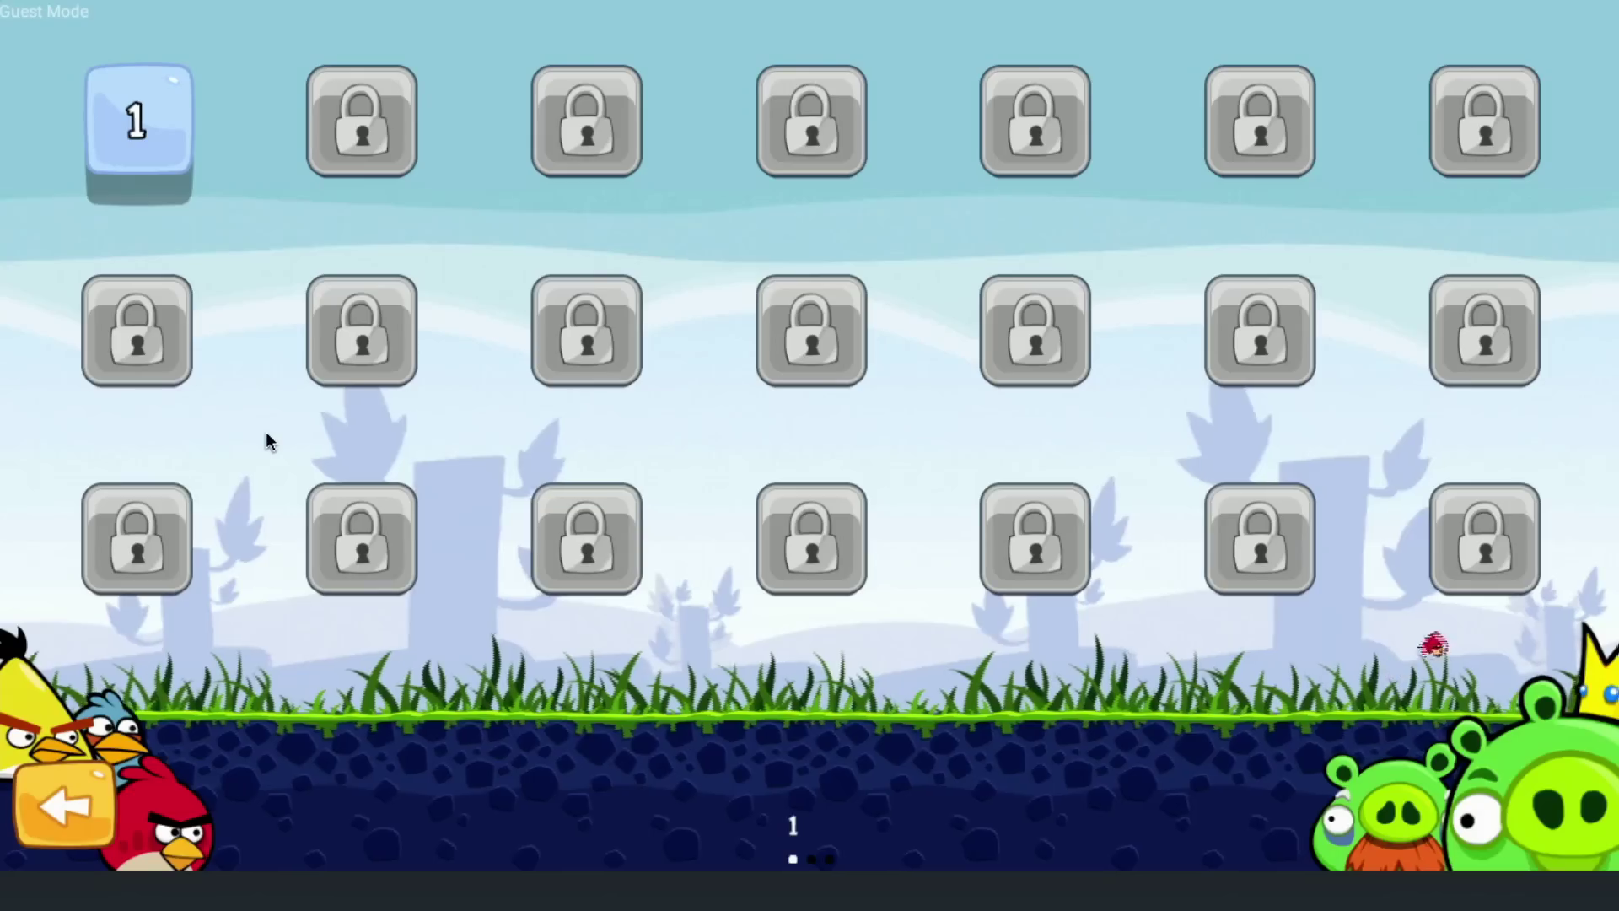
Step: Play Angry Birds level 1, skipping the intro and flinging three birds at the pigs
click(135, 122)
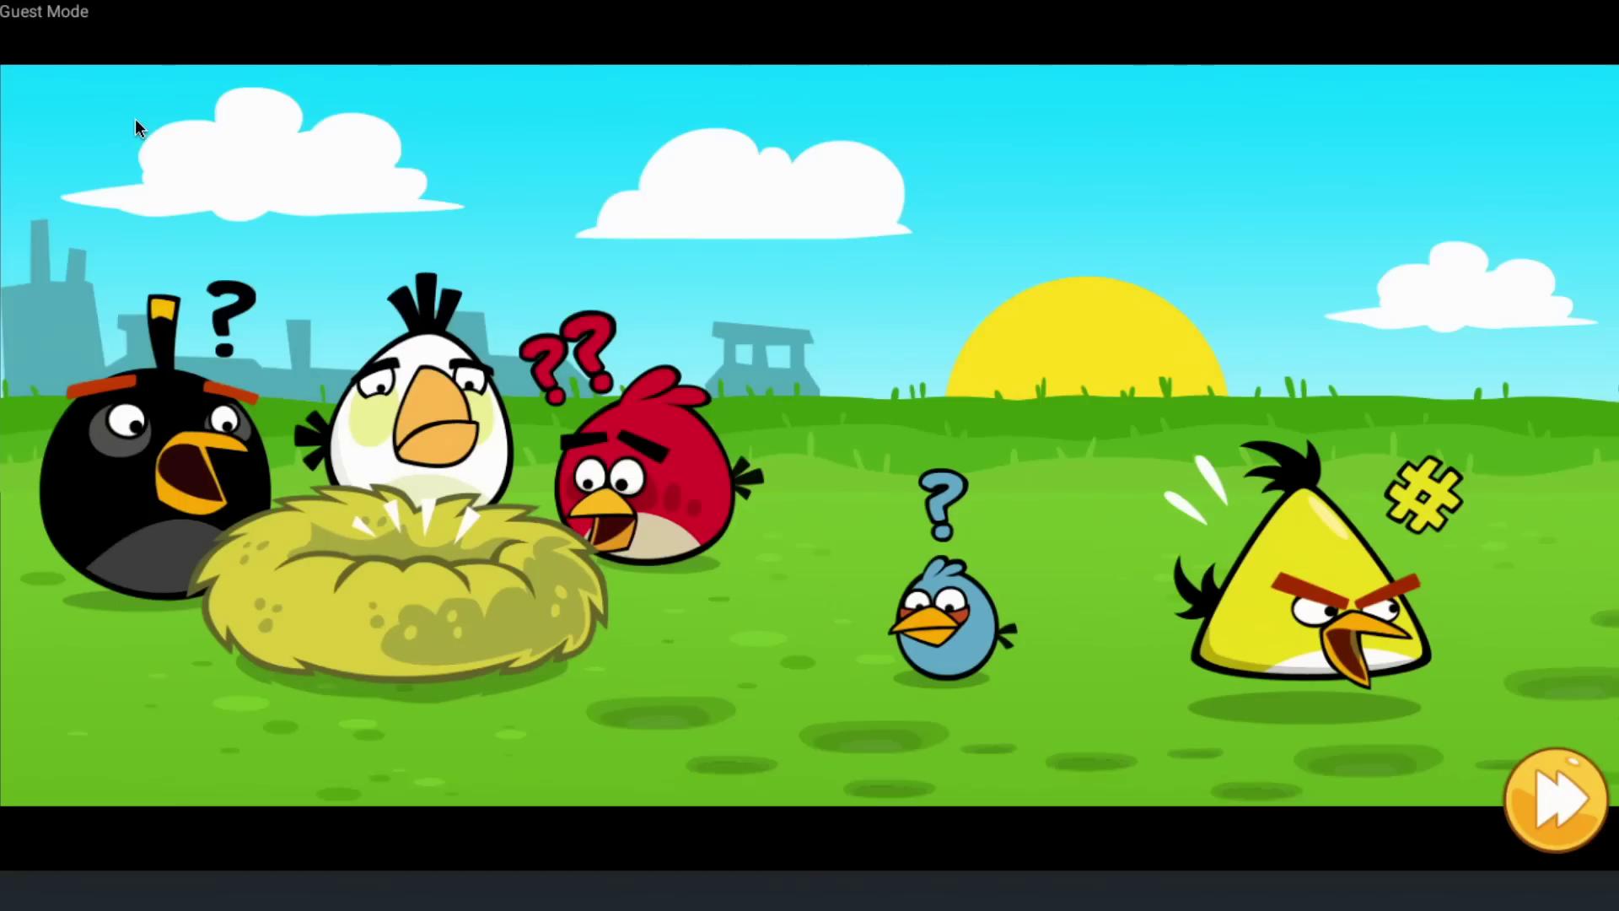
click(1556, 811)
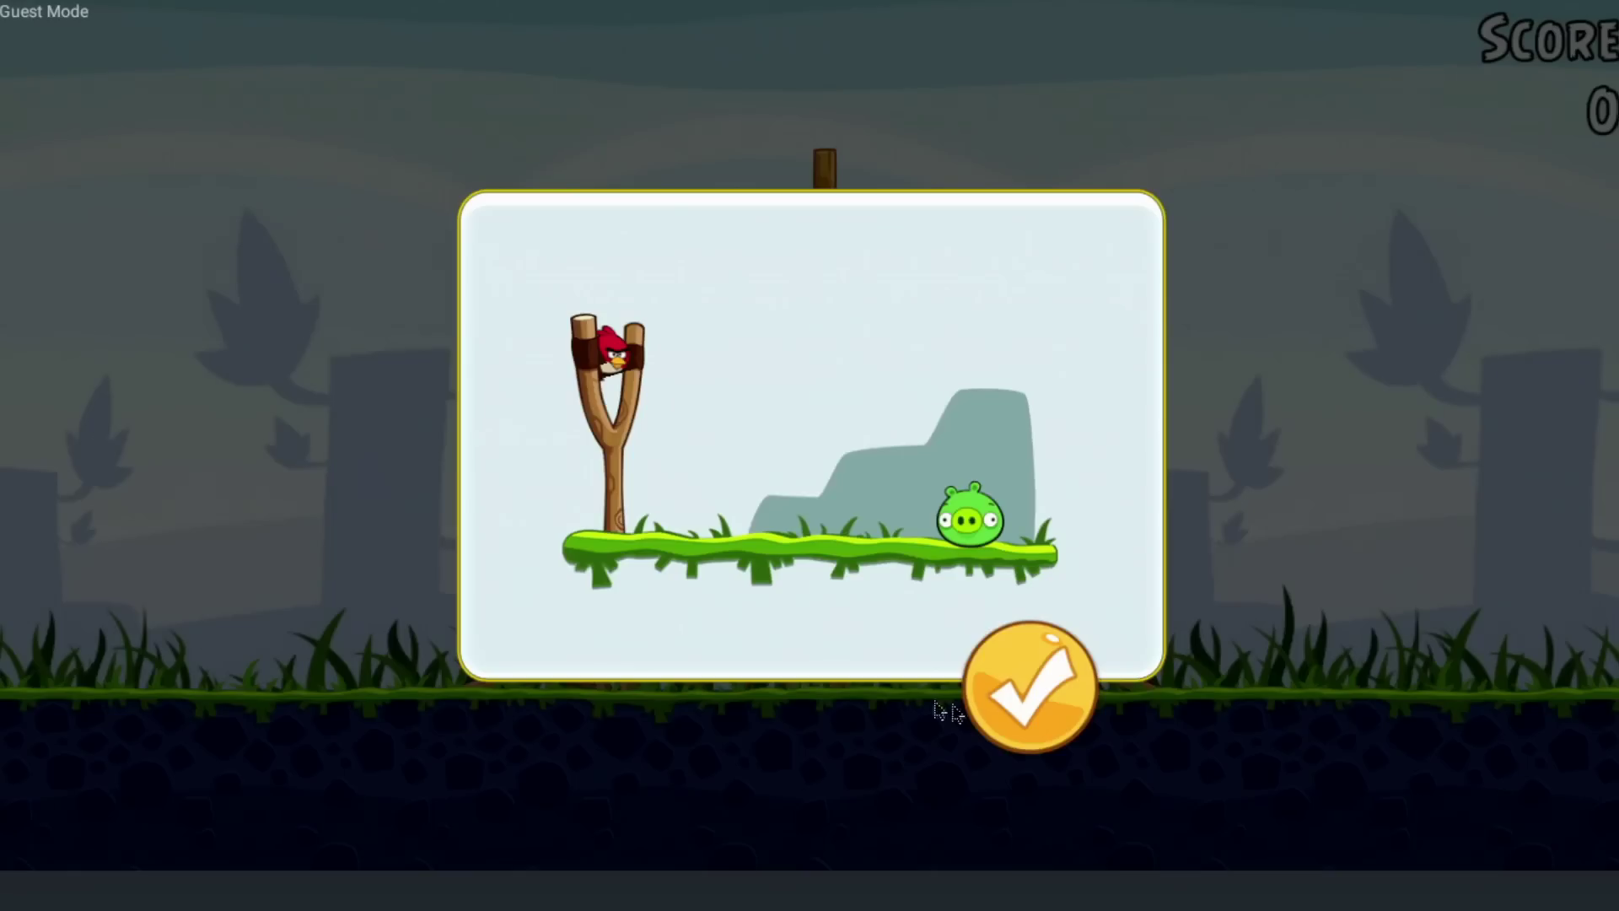
click(1044, 693)
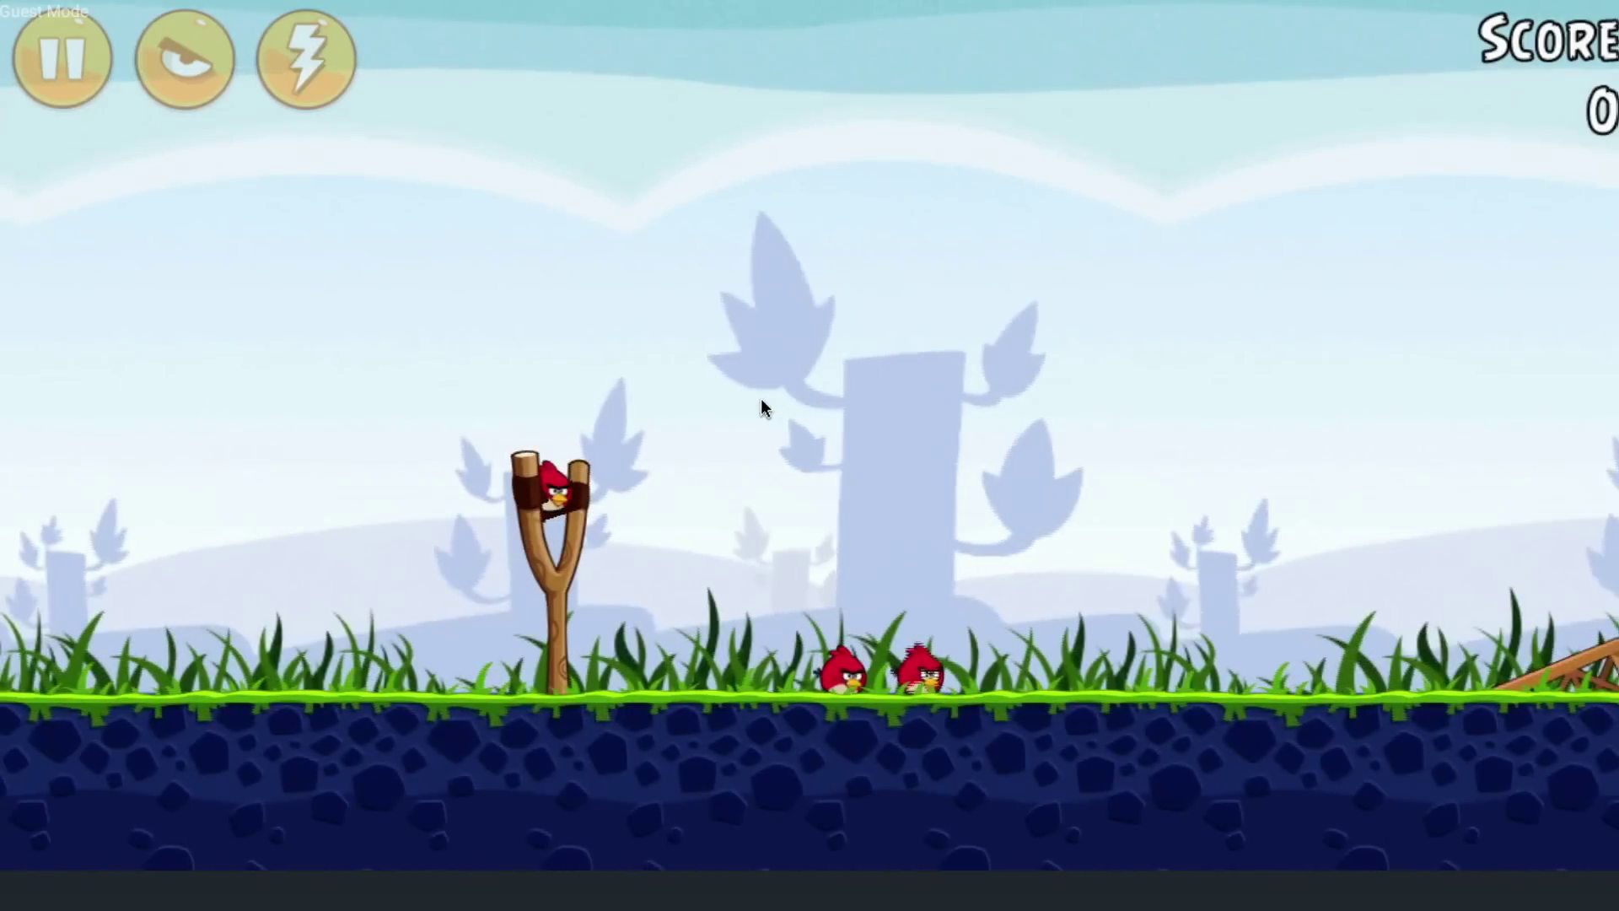
drag(556, 499, 239, 594)
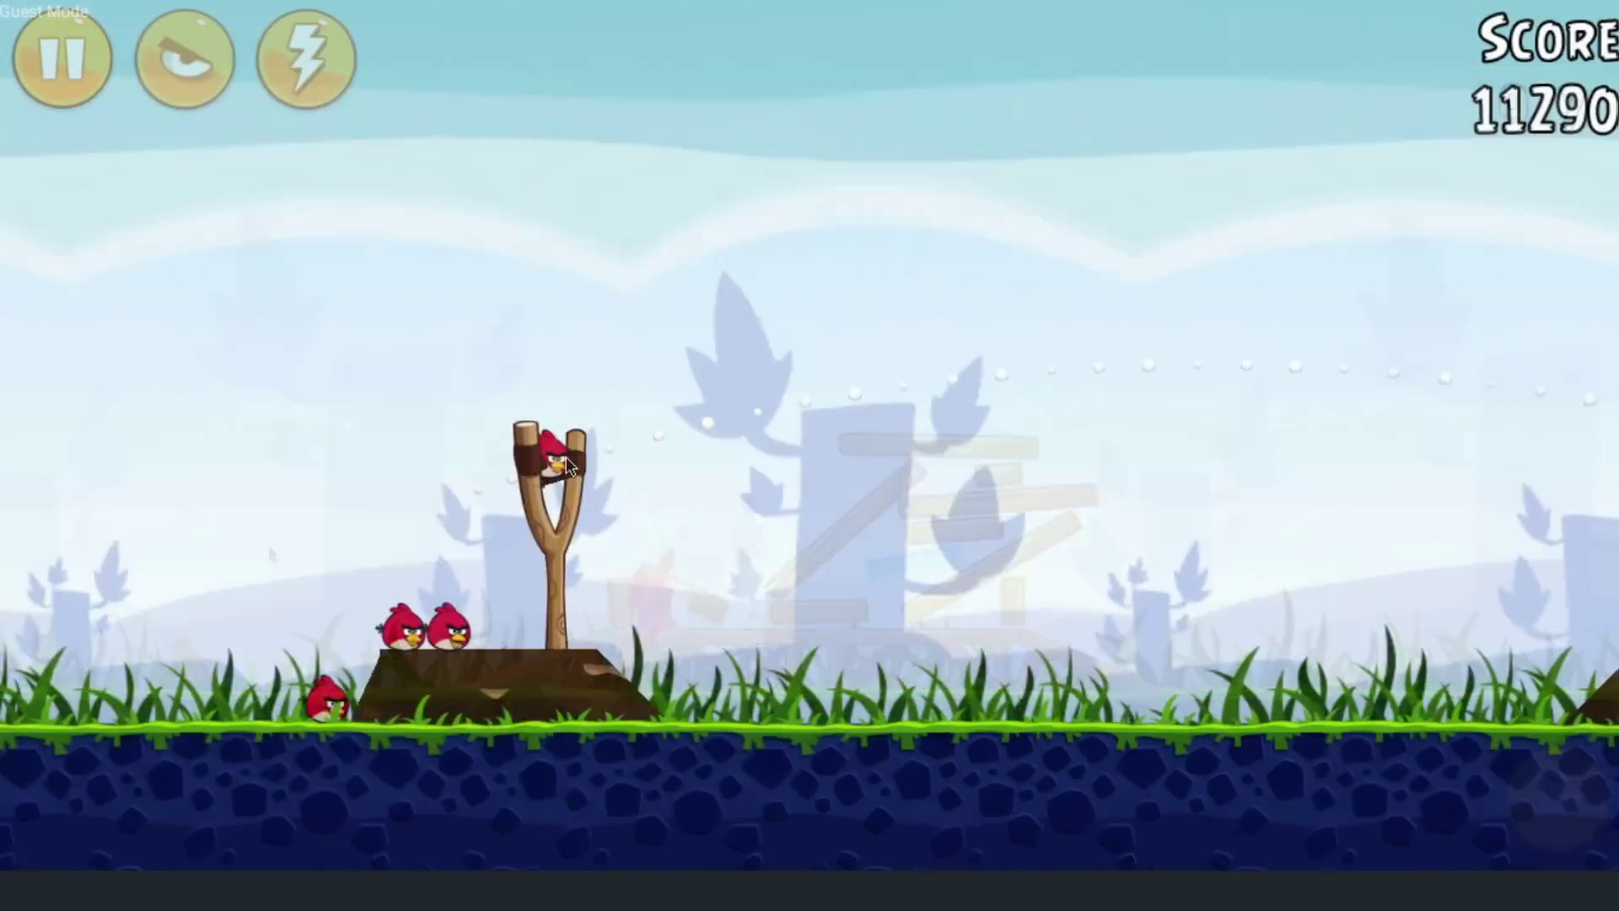
drag(566, 465, 344, 534)
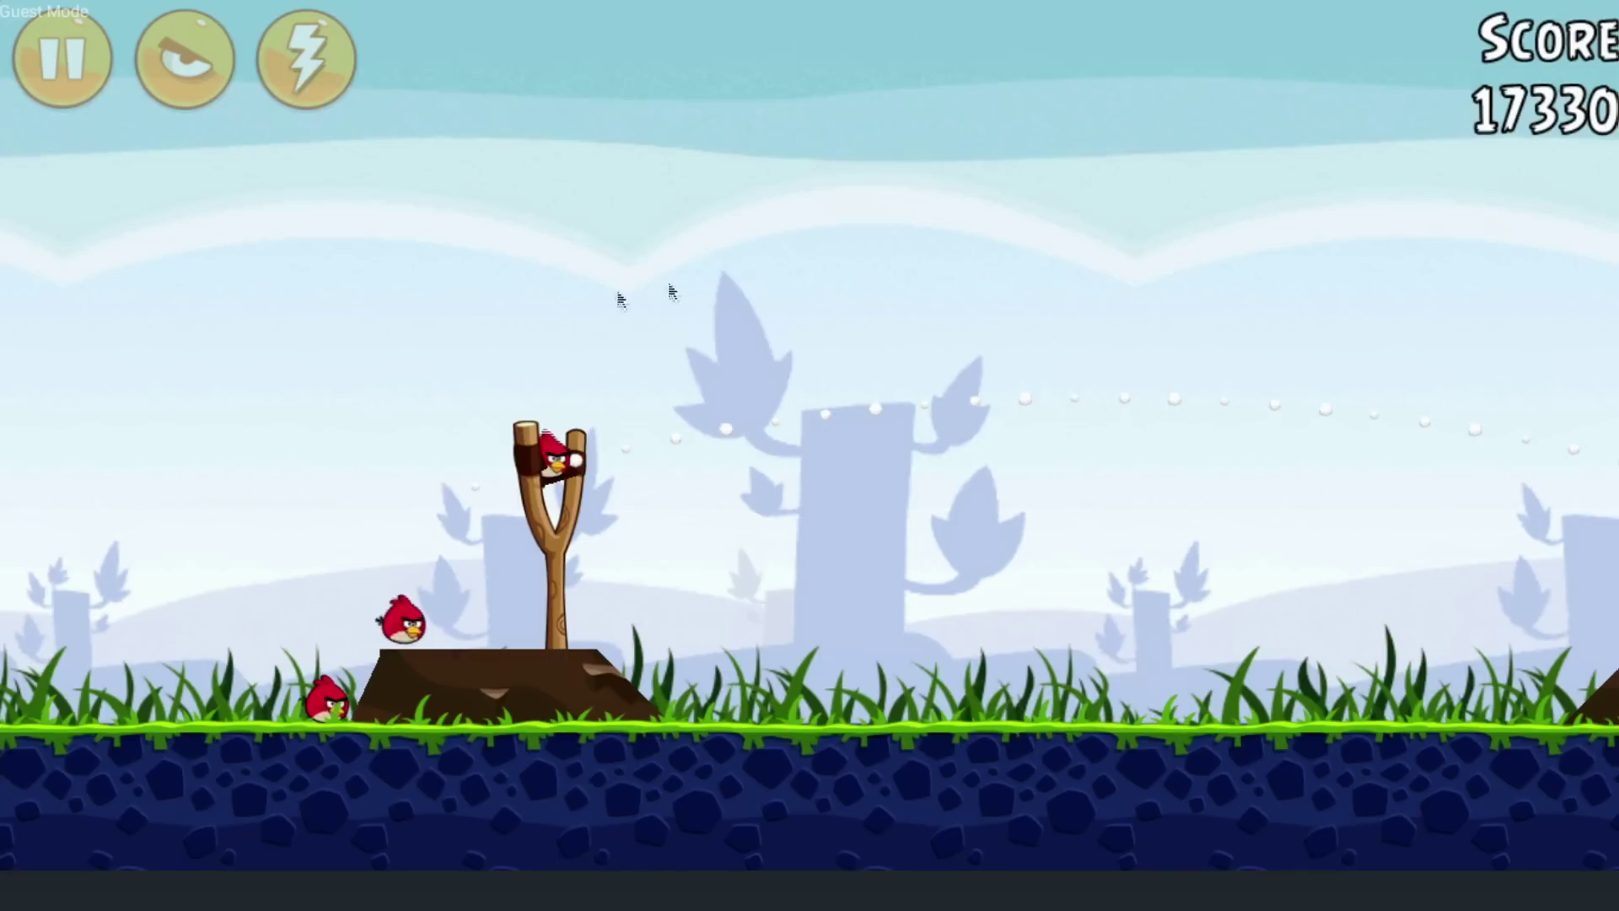
drag(554, 460, 353, 546)
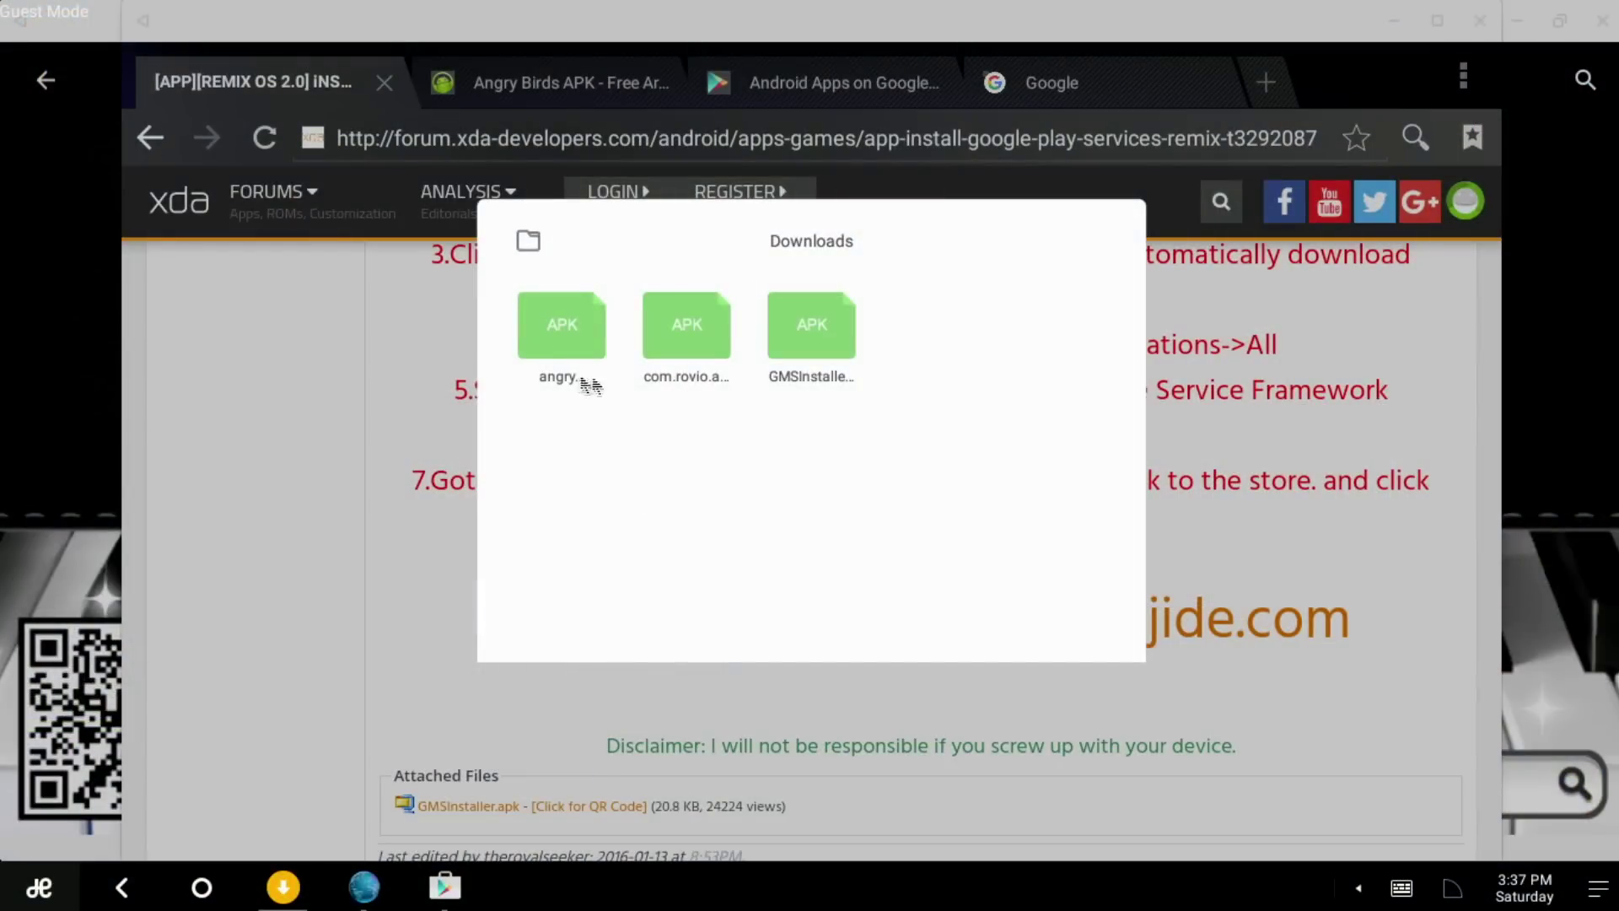
Step: Close Downloads, move the Angry Birds shortcut onto the desktop, and open the launcher
click(322, 569)
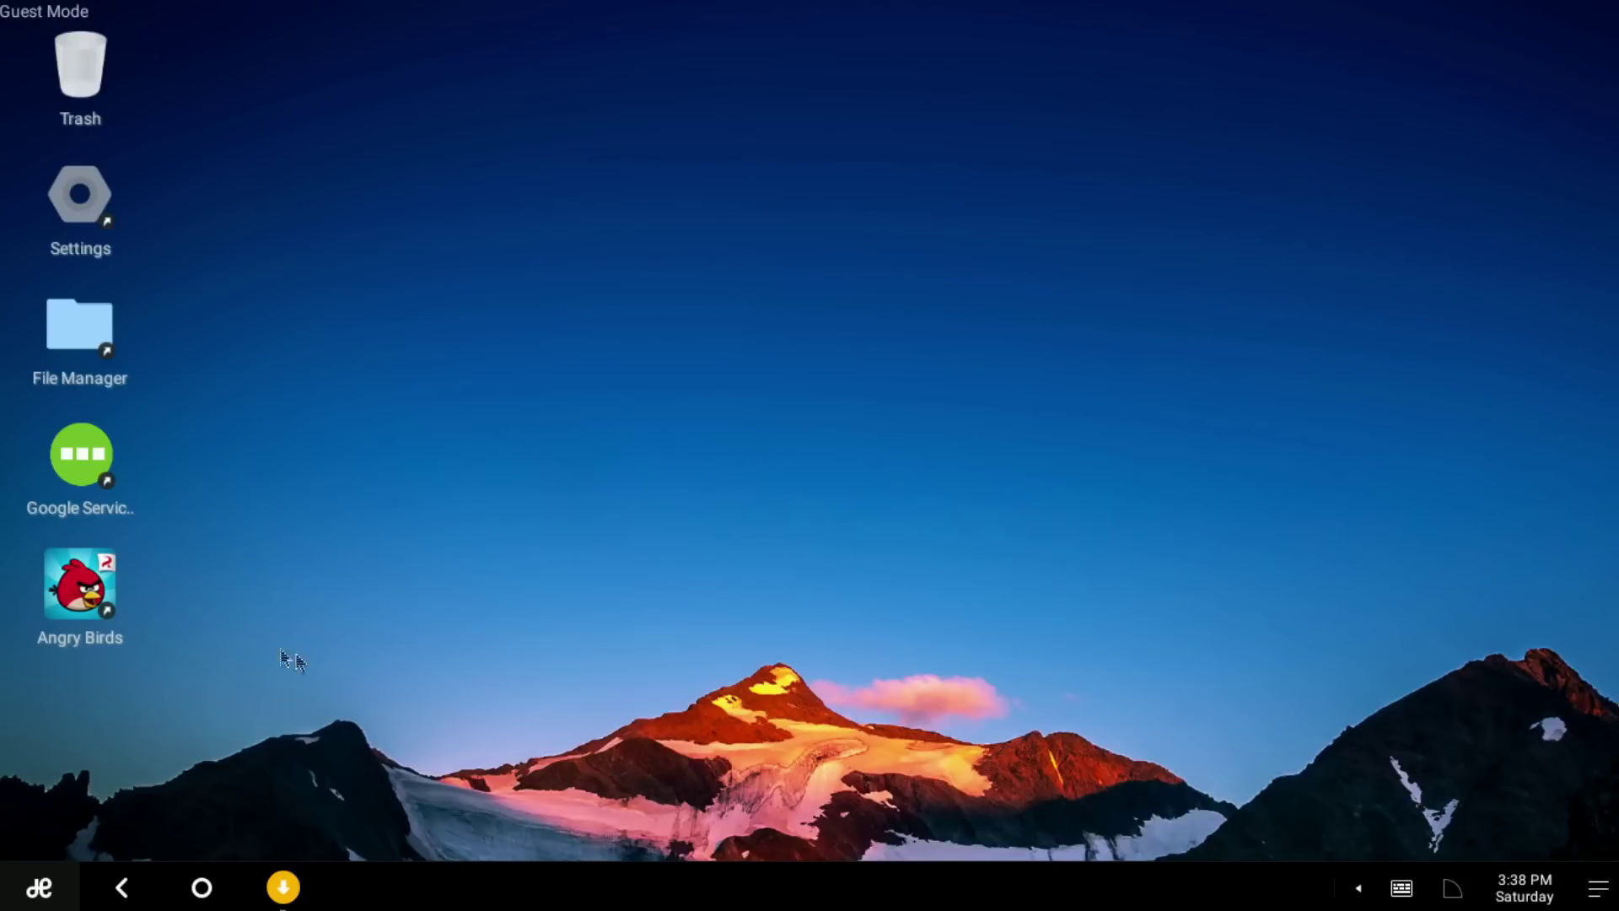
drag(53, 606, 270, 572)
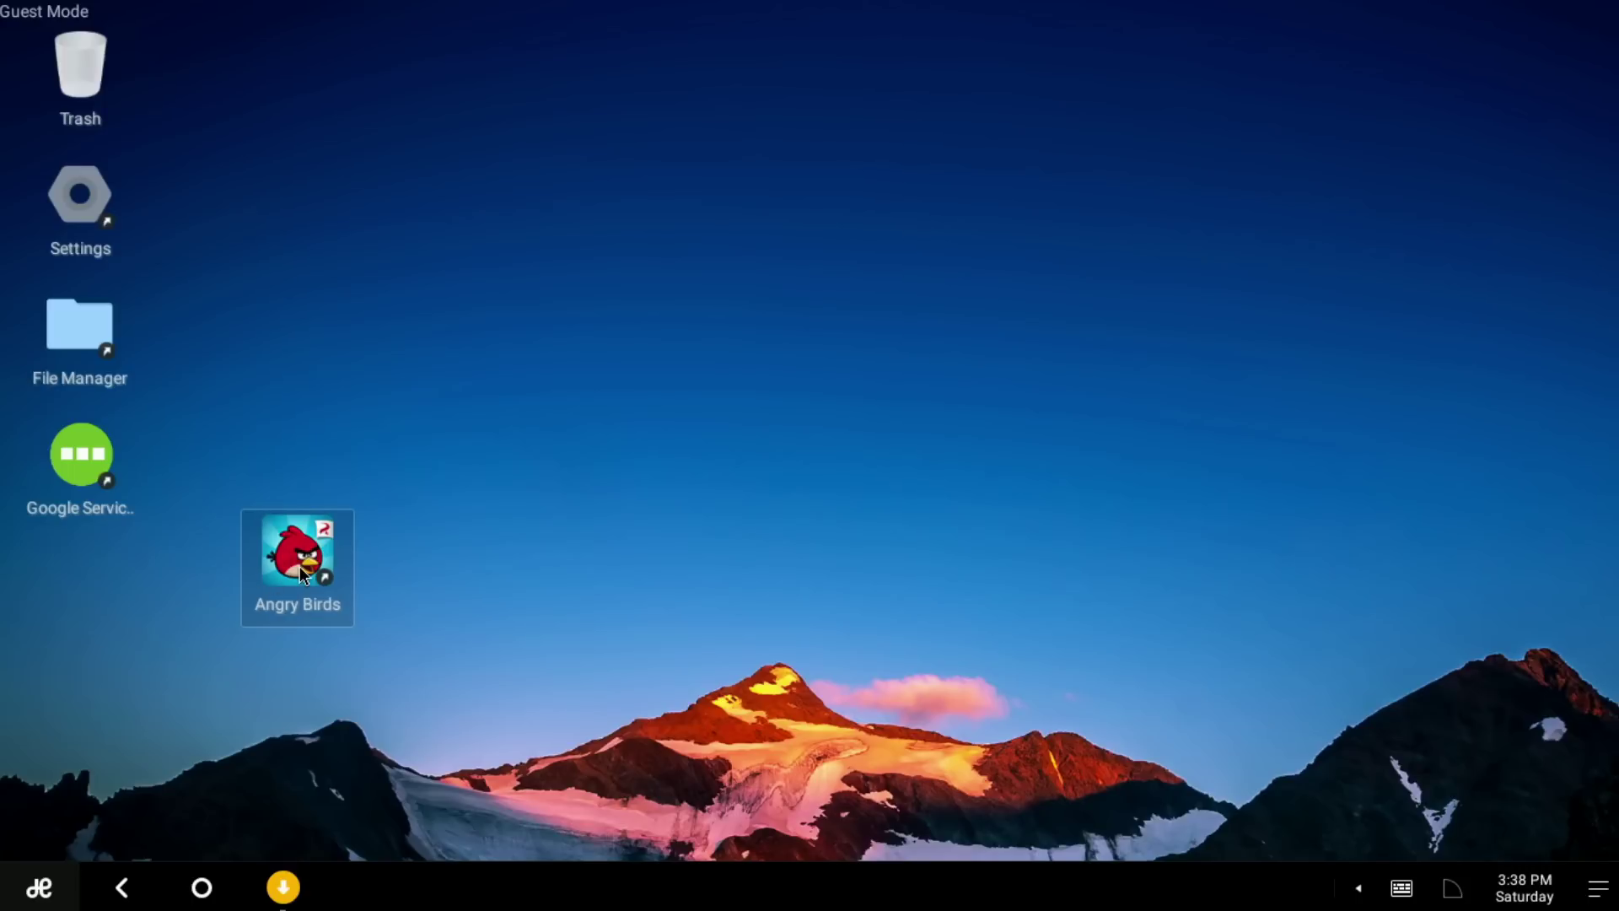
drag(301, 565, 84, 713)
click(39, 889)
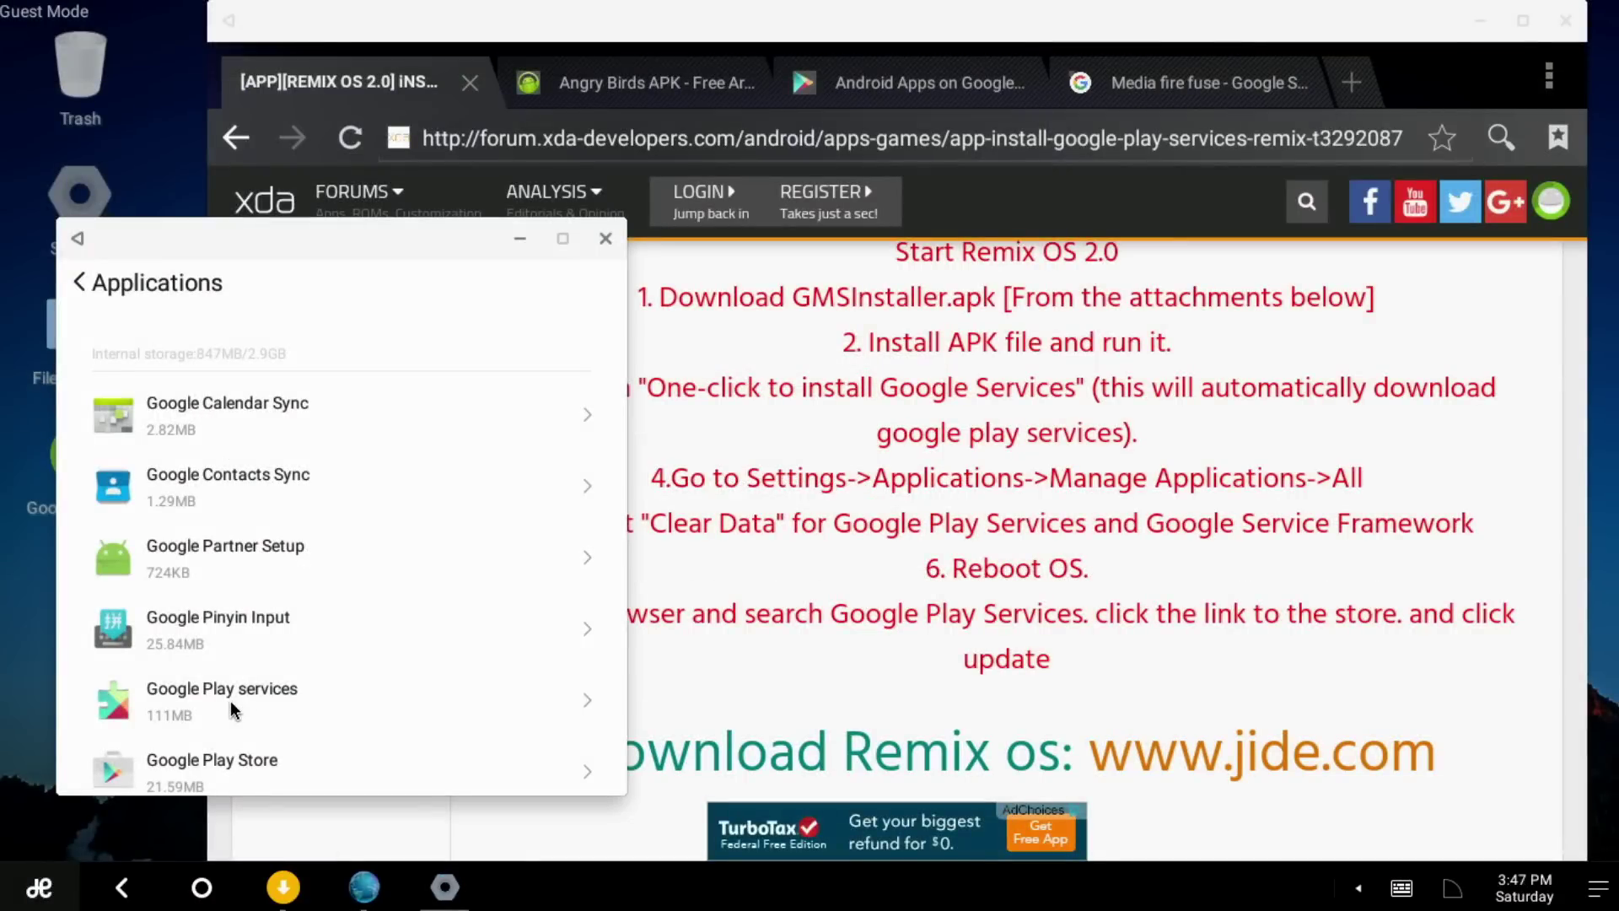
Step: Clear the data of Google Services Framework in Settings > Applications and confirm with OK
click(242, 700)
scroll(227, 615, down, 2)
click(116, 302)
scroll(300, 617, down, 1)
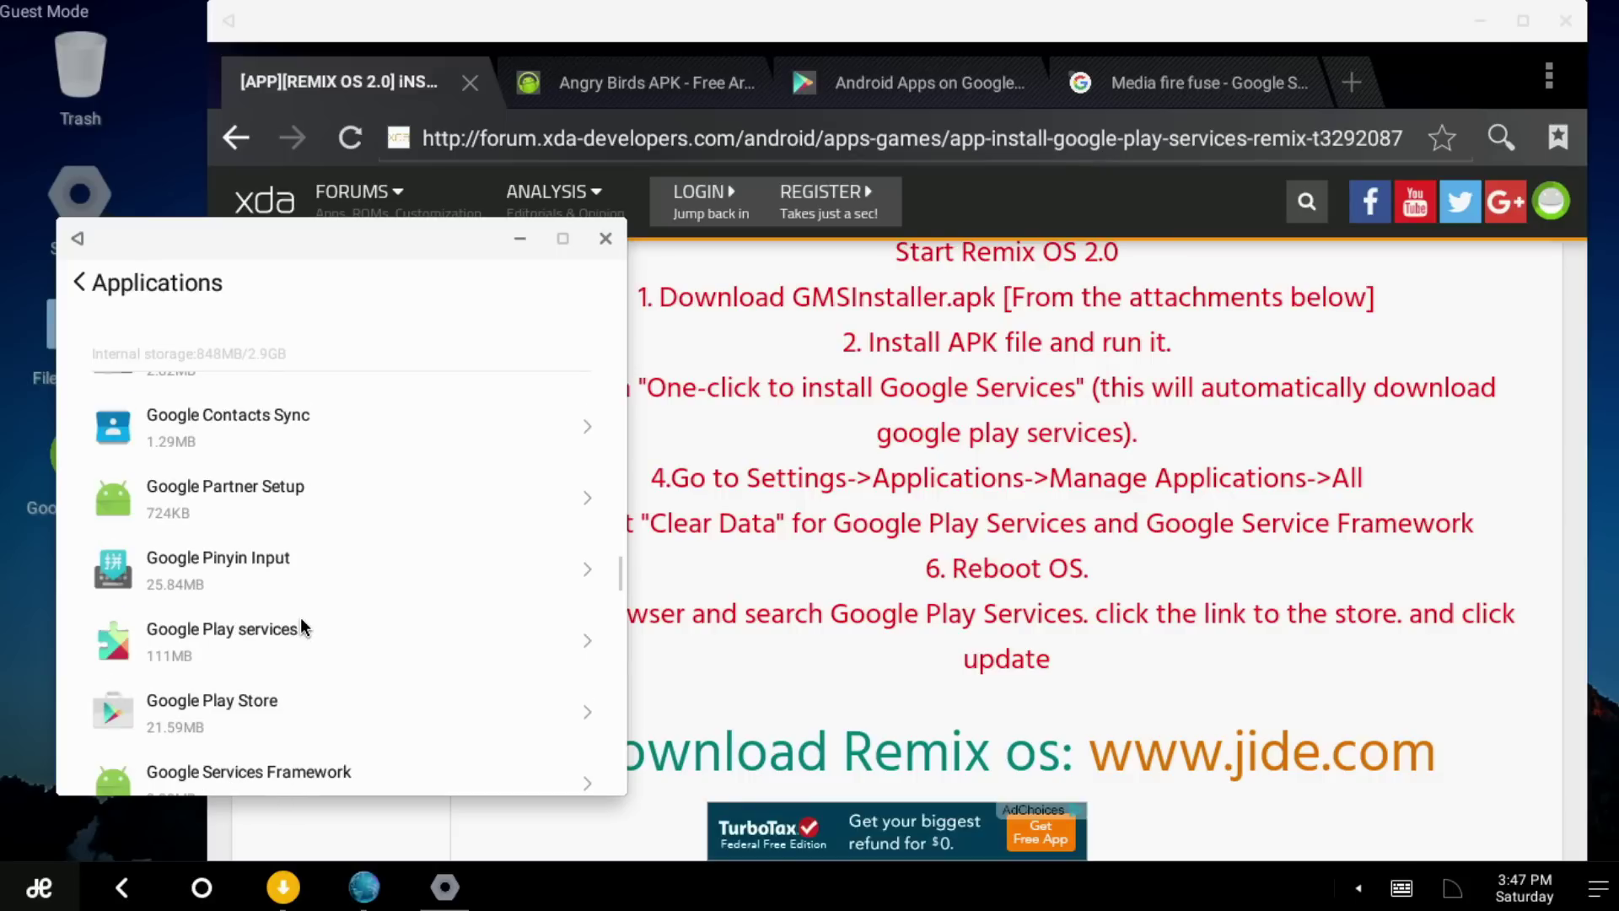
click(295, 772)
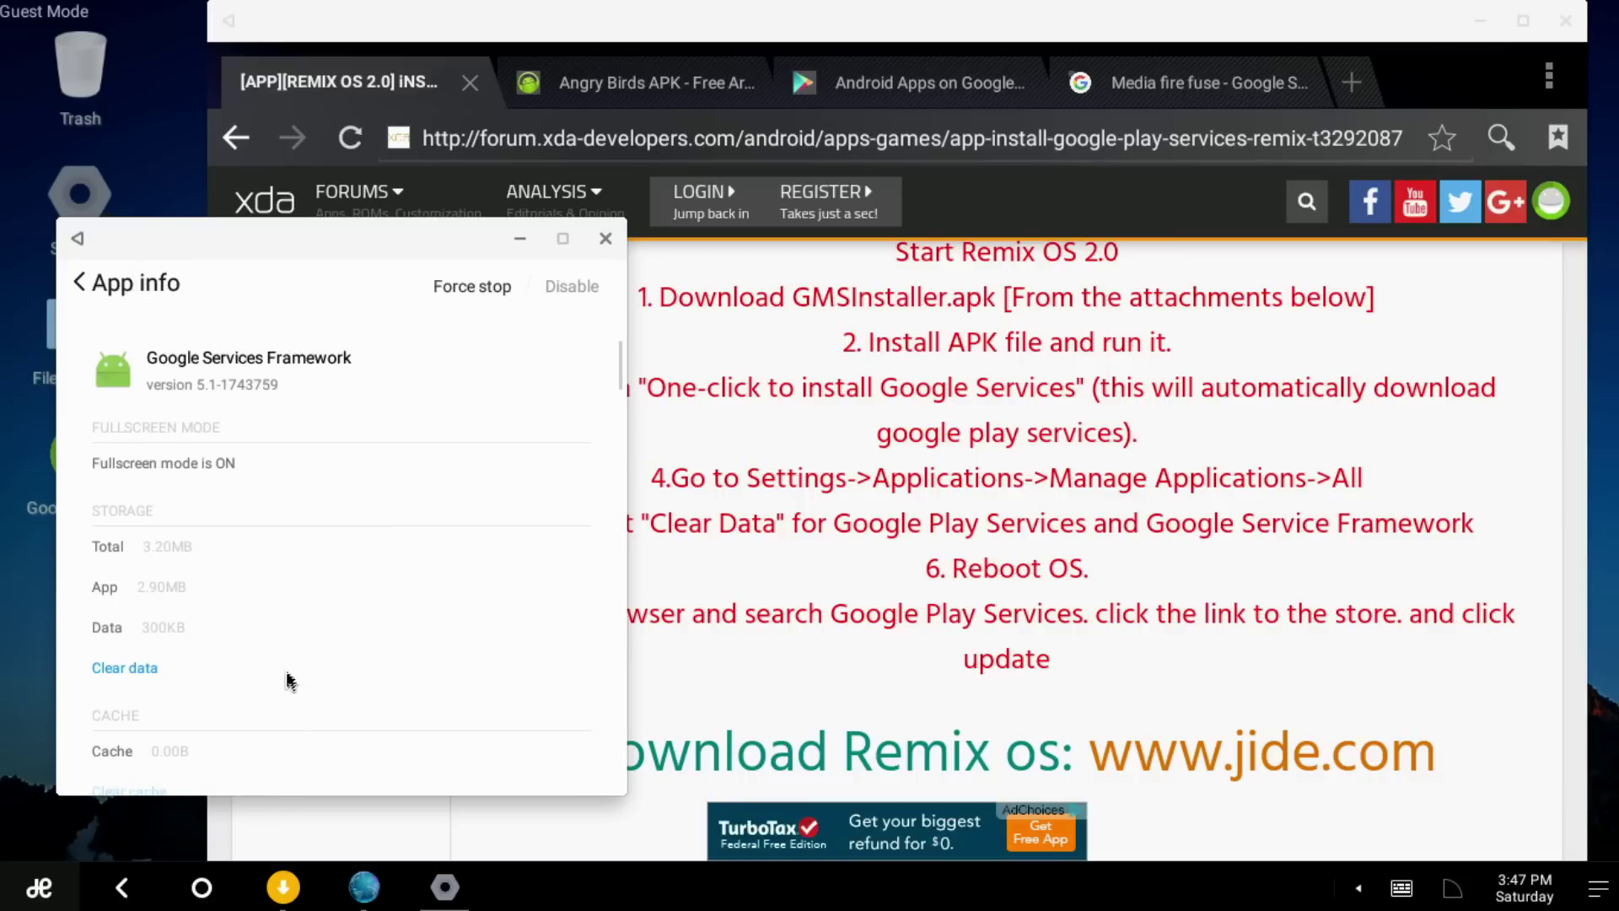
click(139, 667)
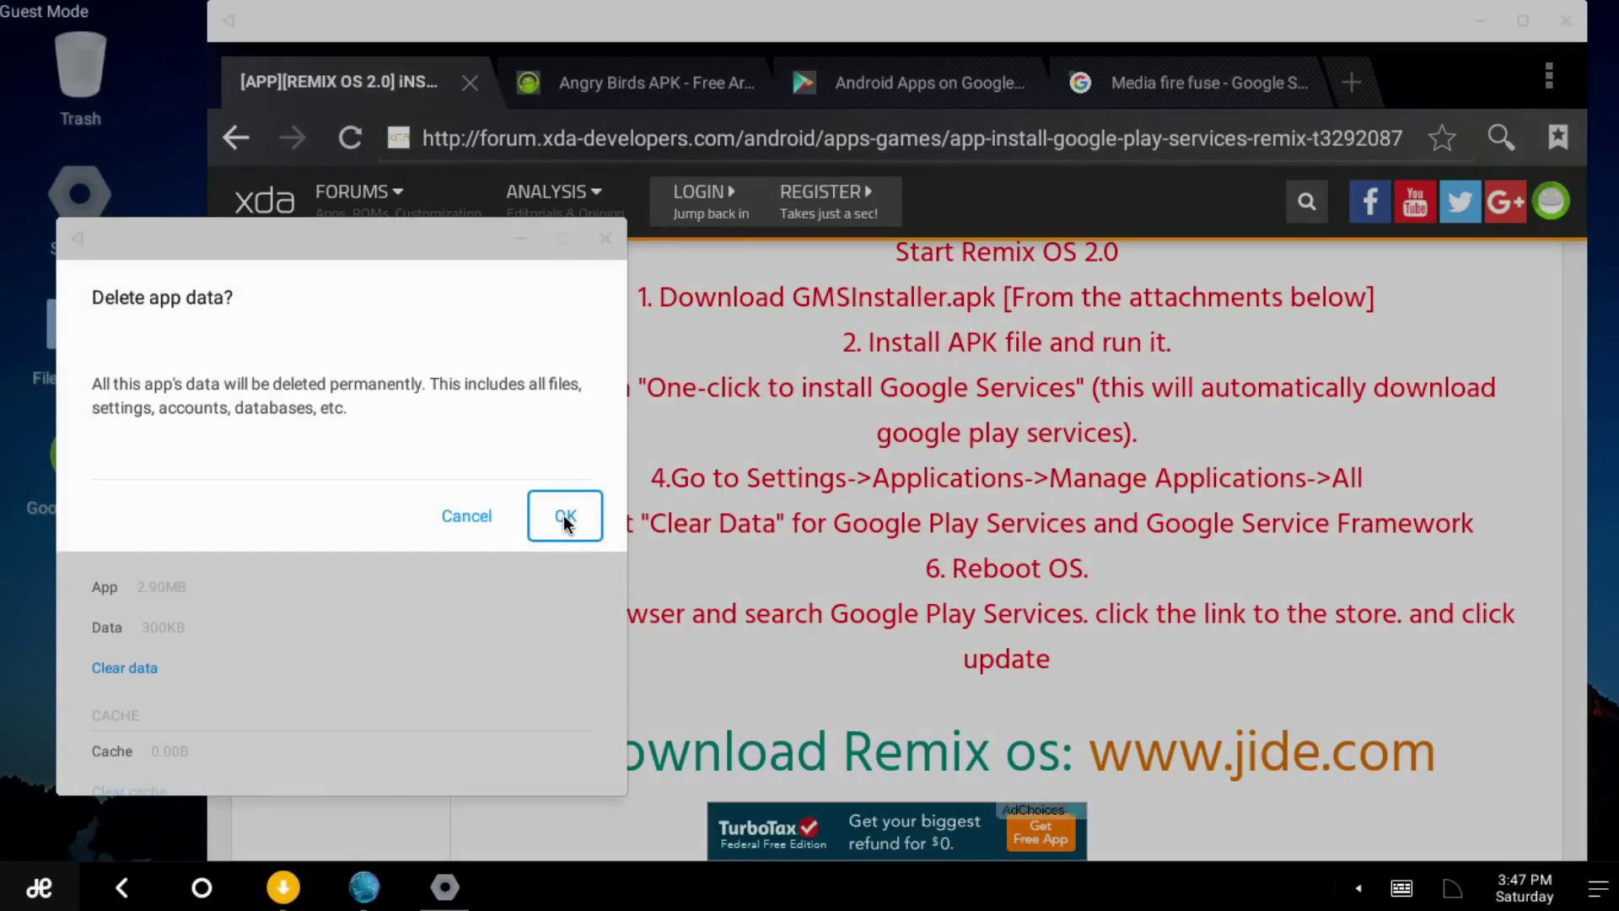
click(564, 524)
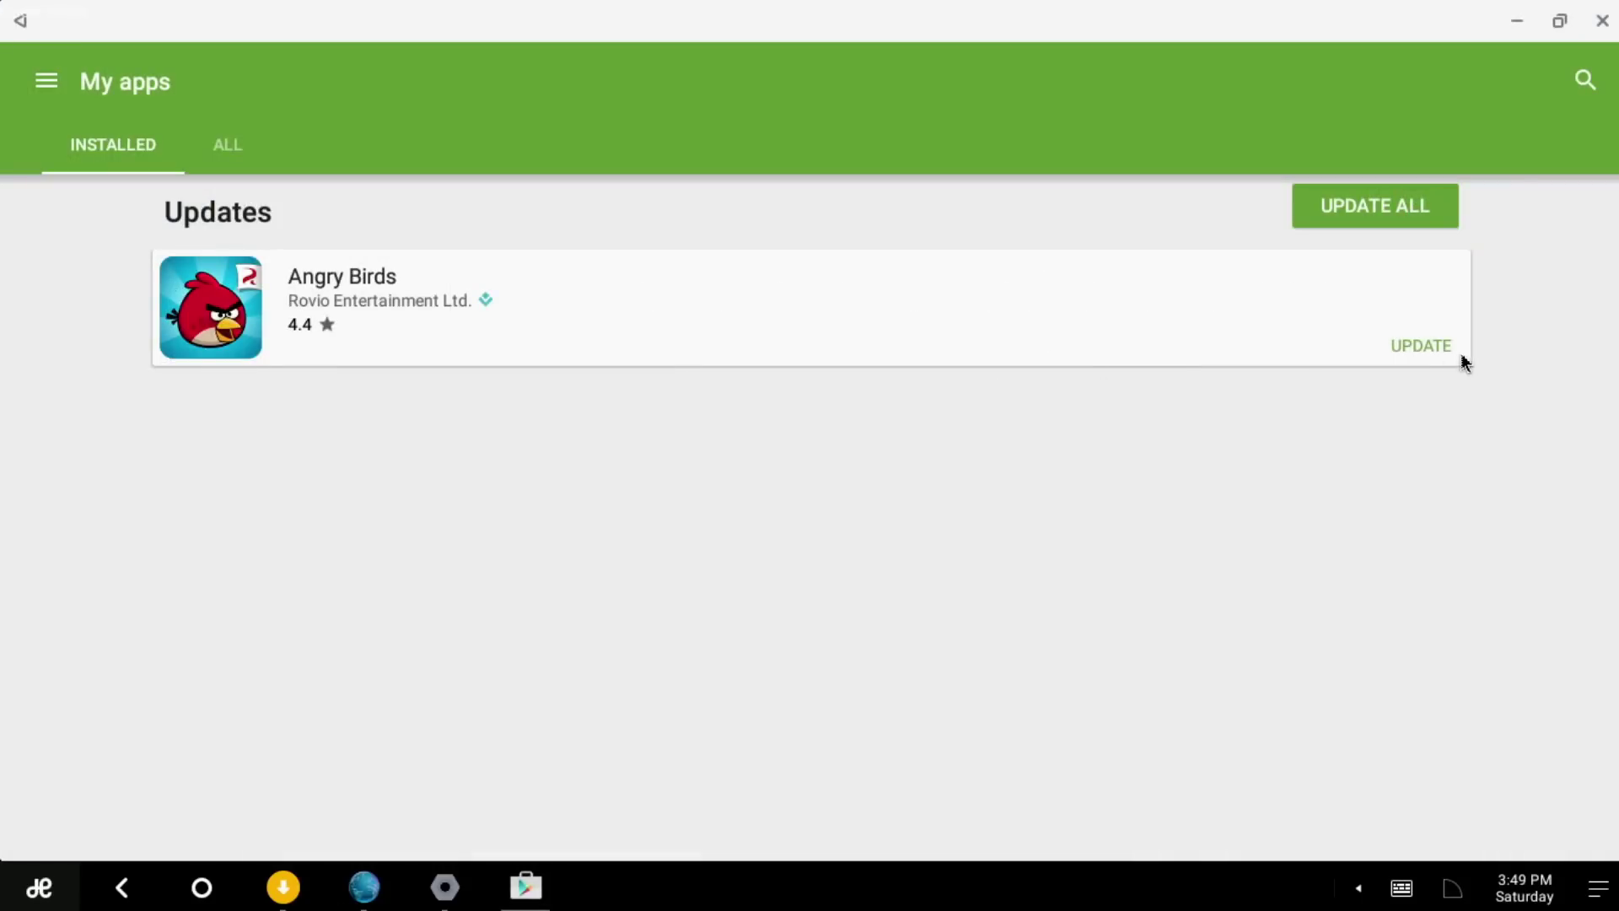
Step: Attempt the Angry Birds update and the Firefox Browser install, accepting permissions for each
click(1448, 348)
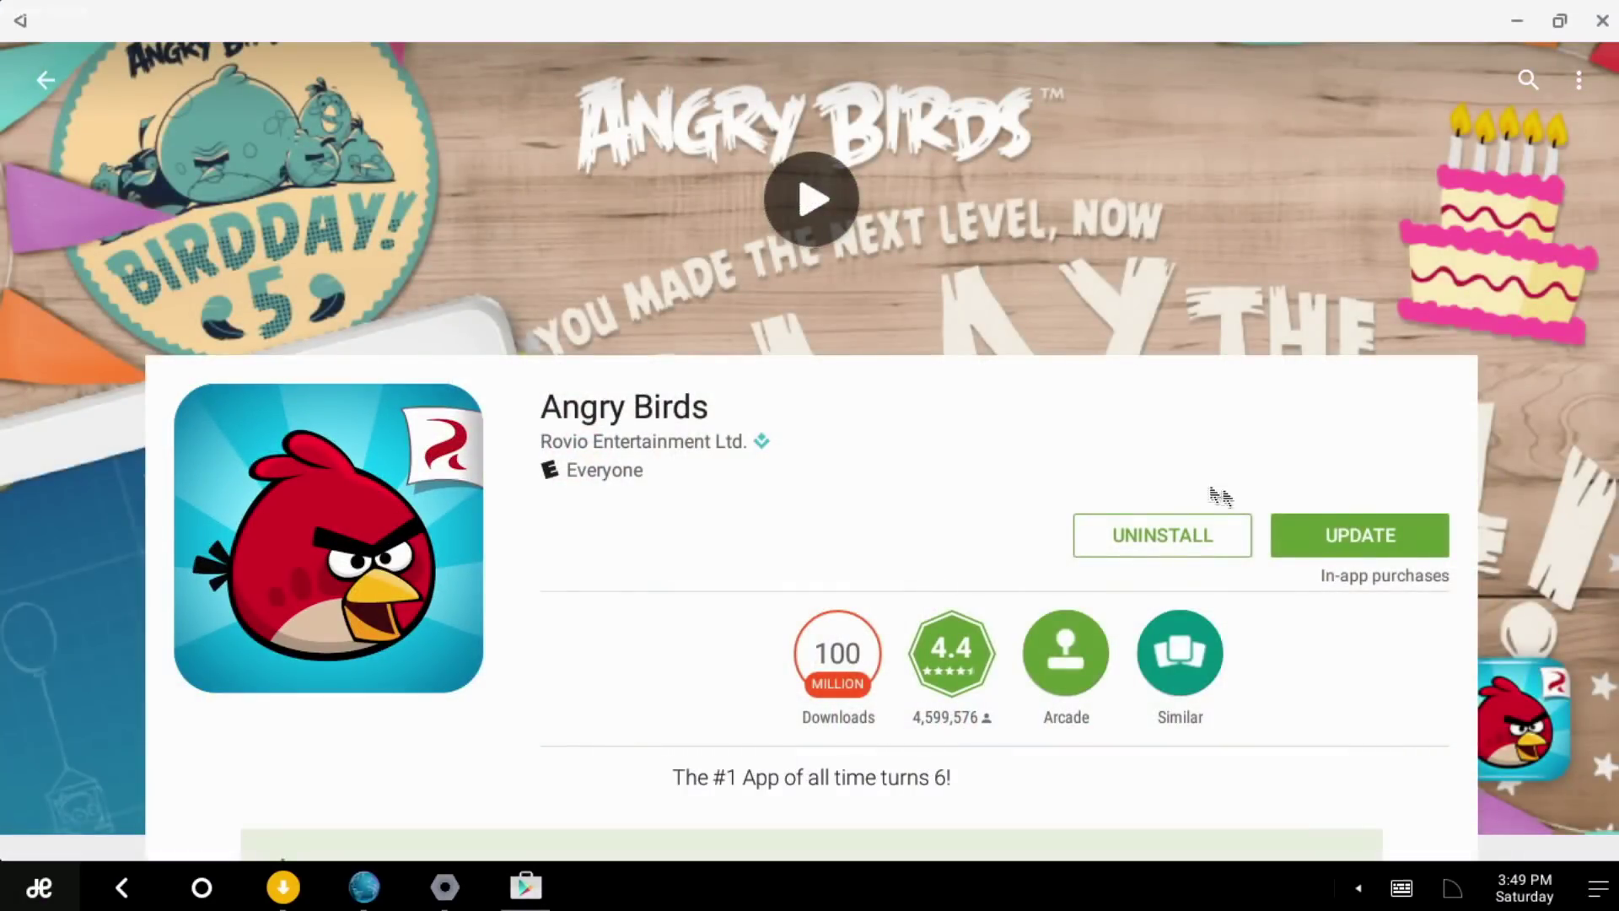
click(1342, 523)
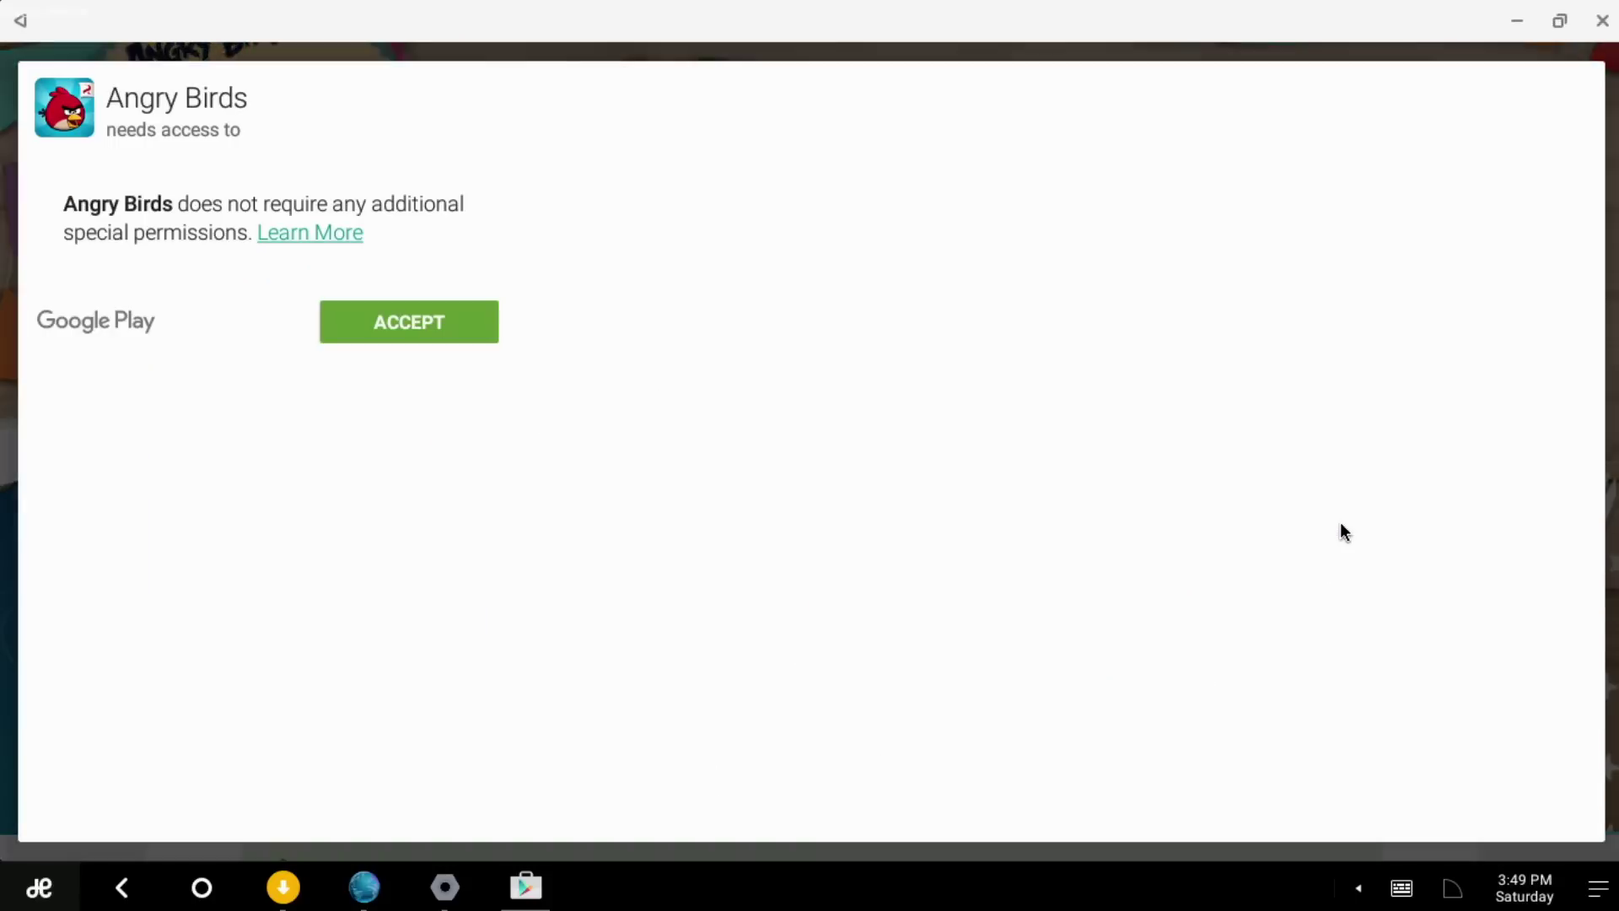
click(332, 313)
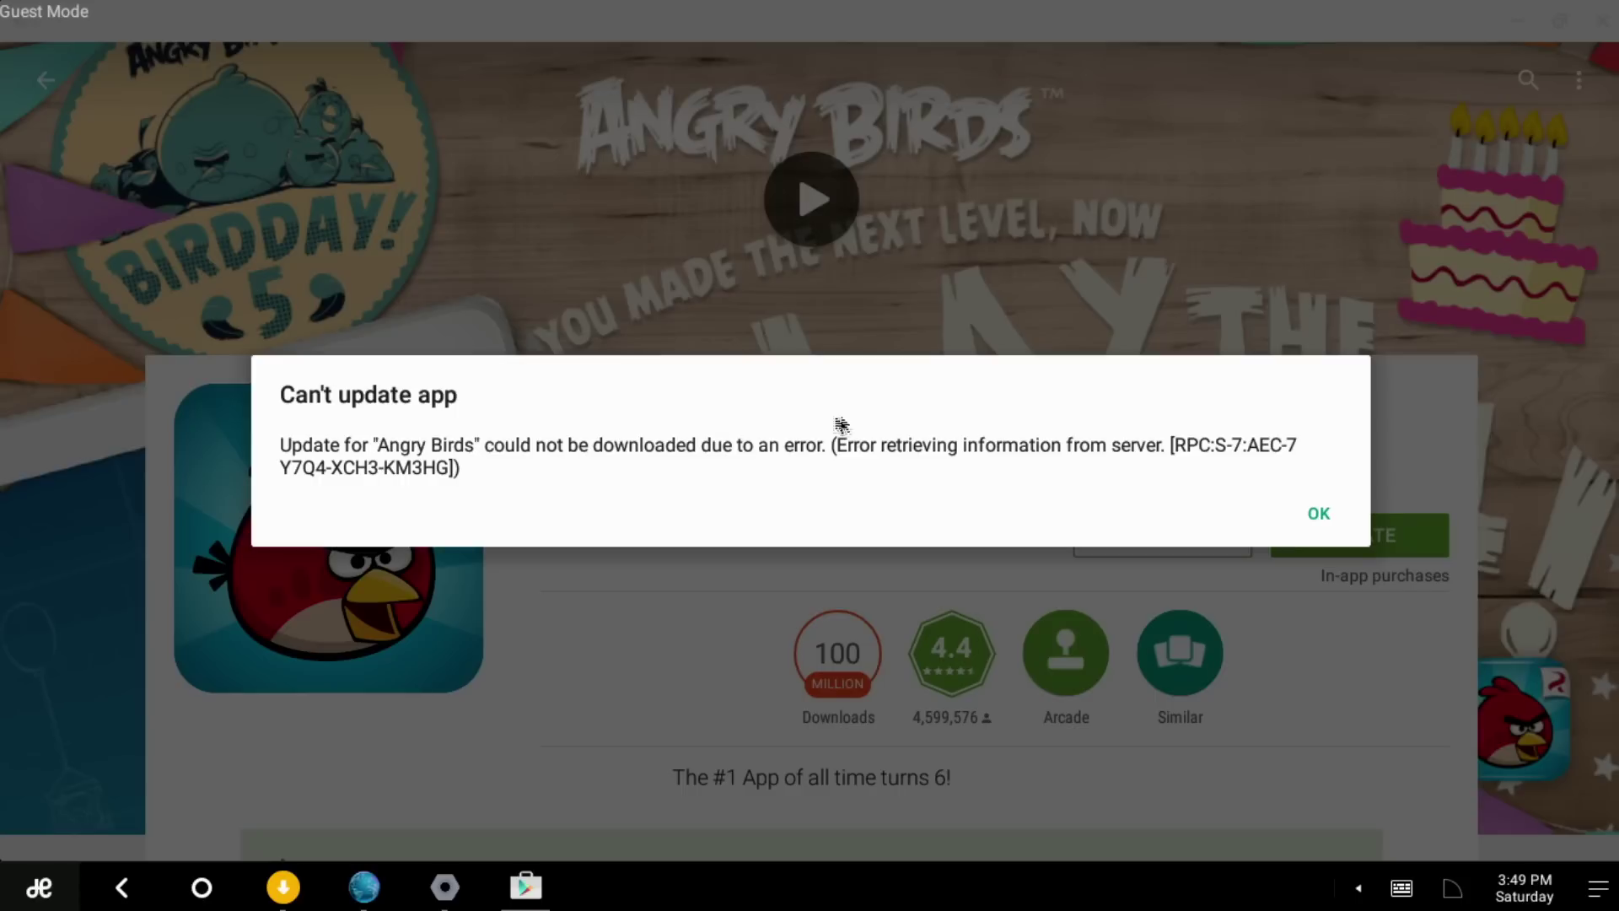
click(1320, 513)
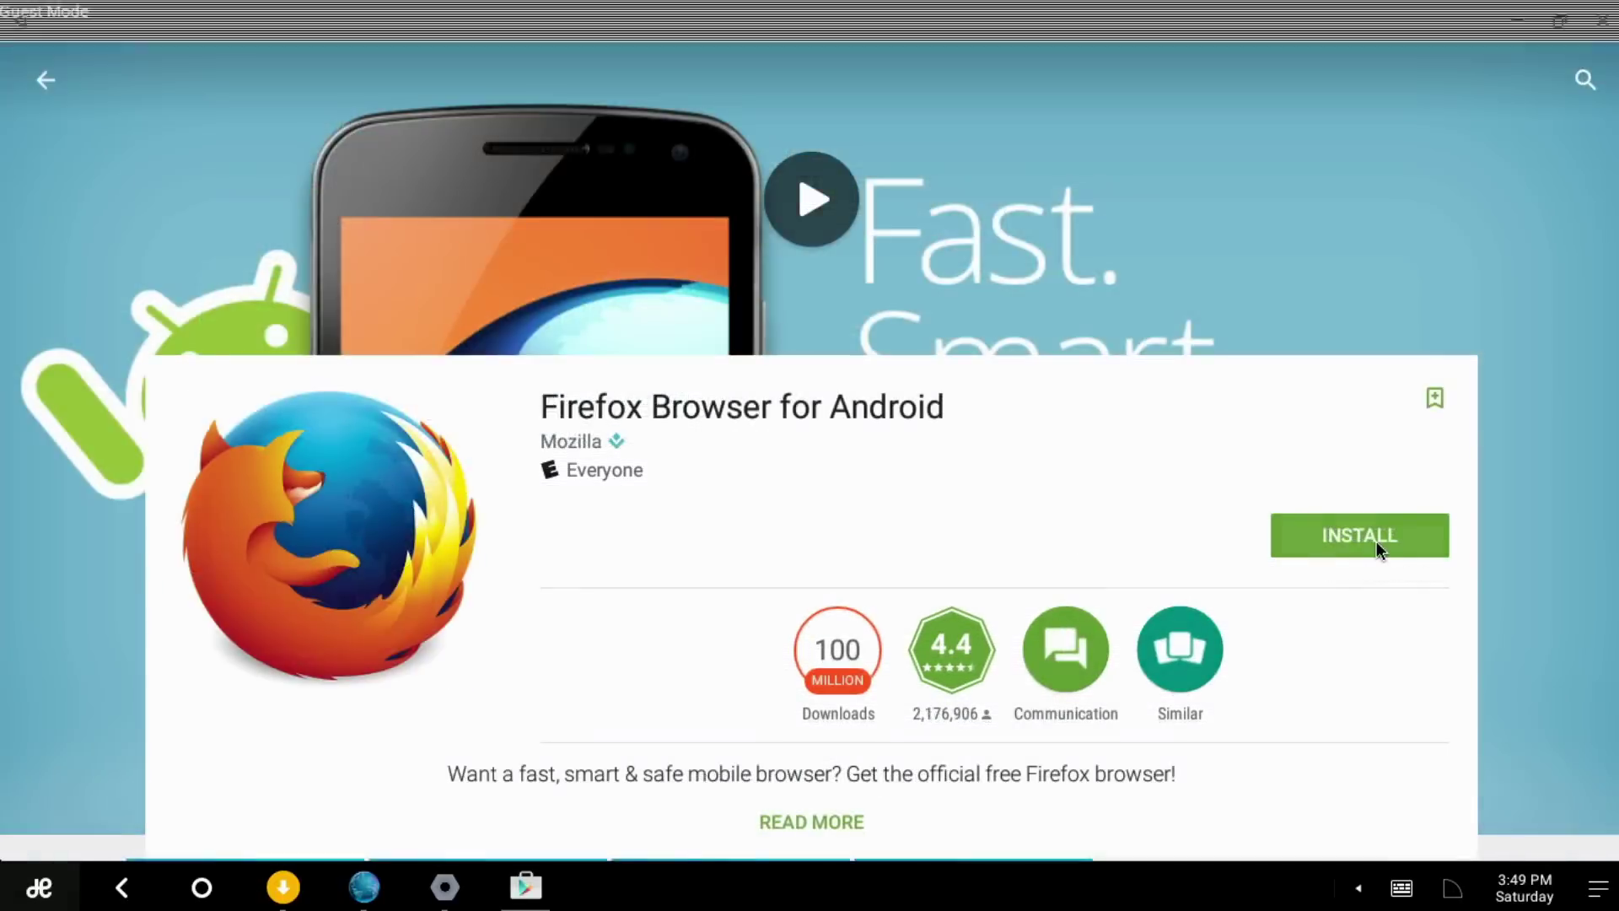
click(1376, 541)
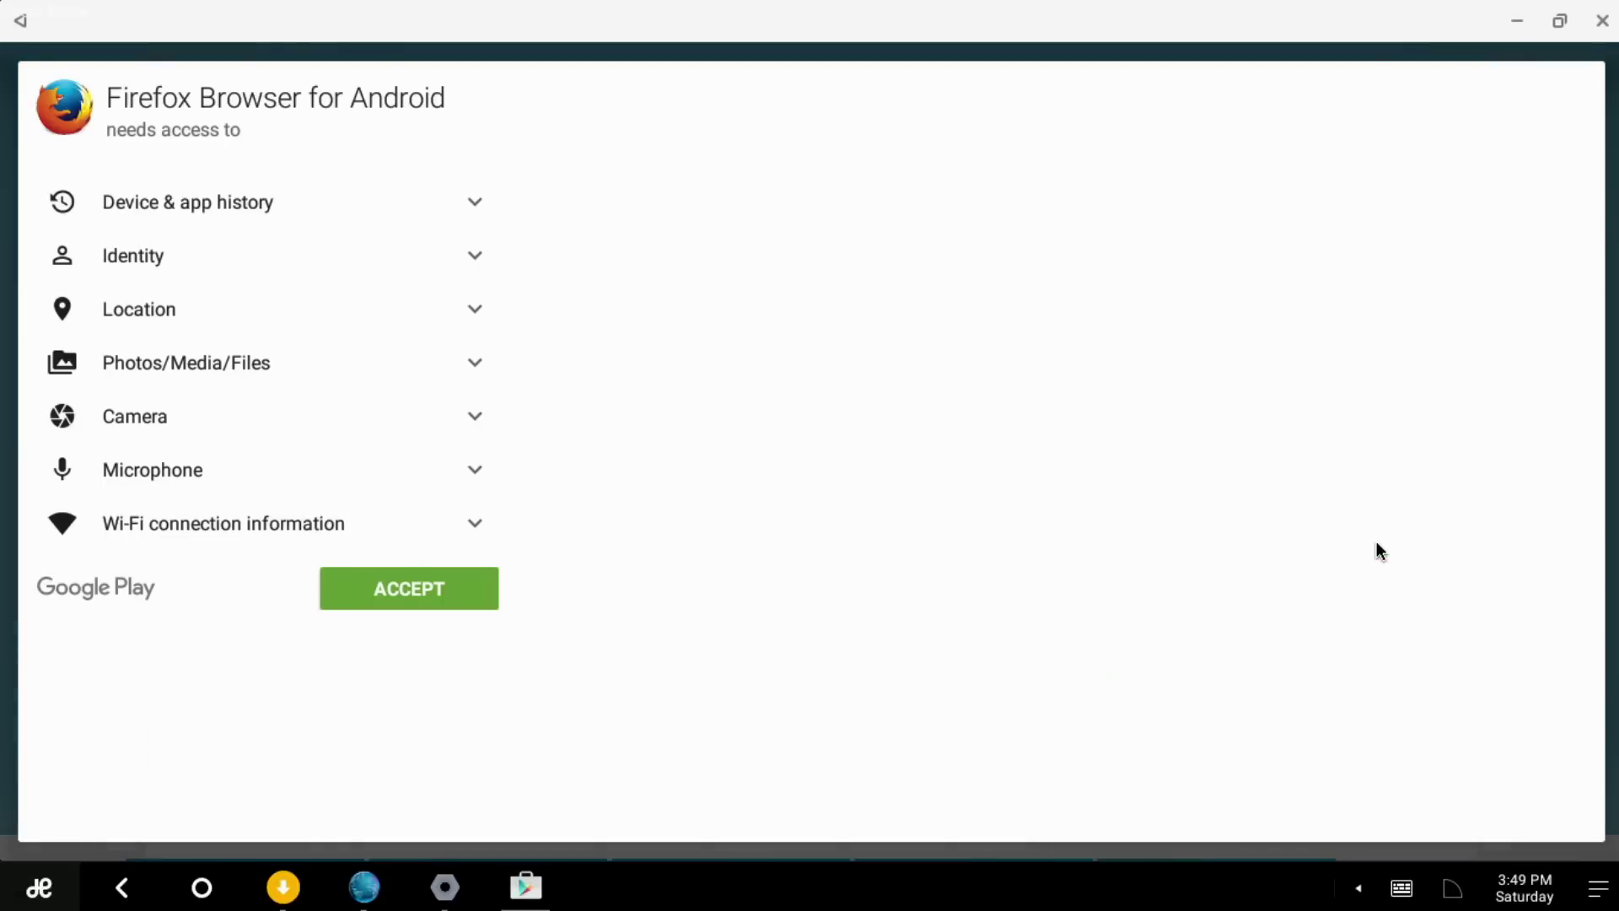
click(337, 600)
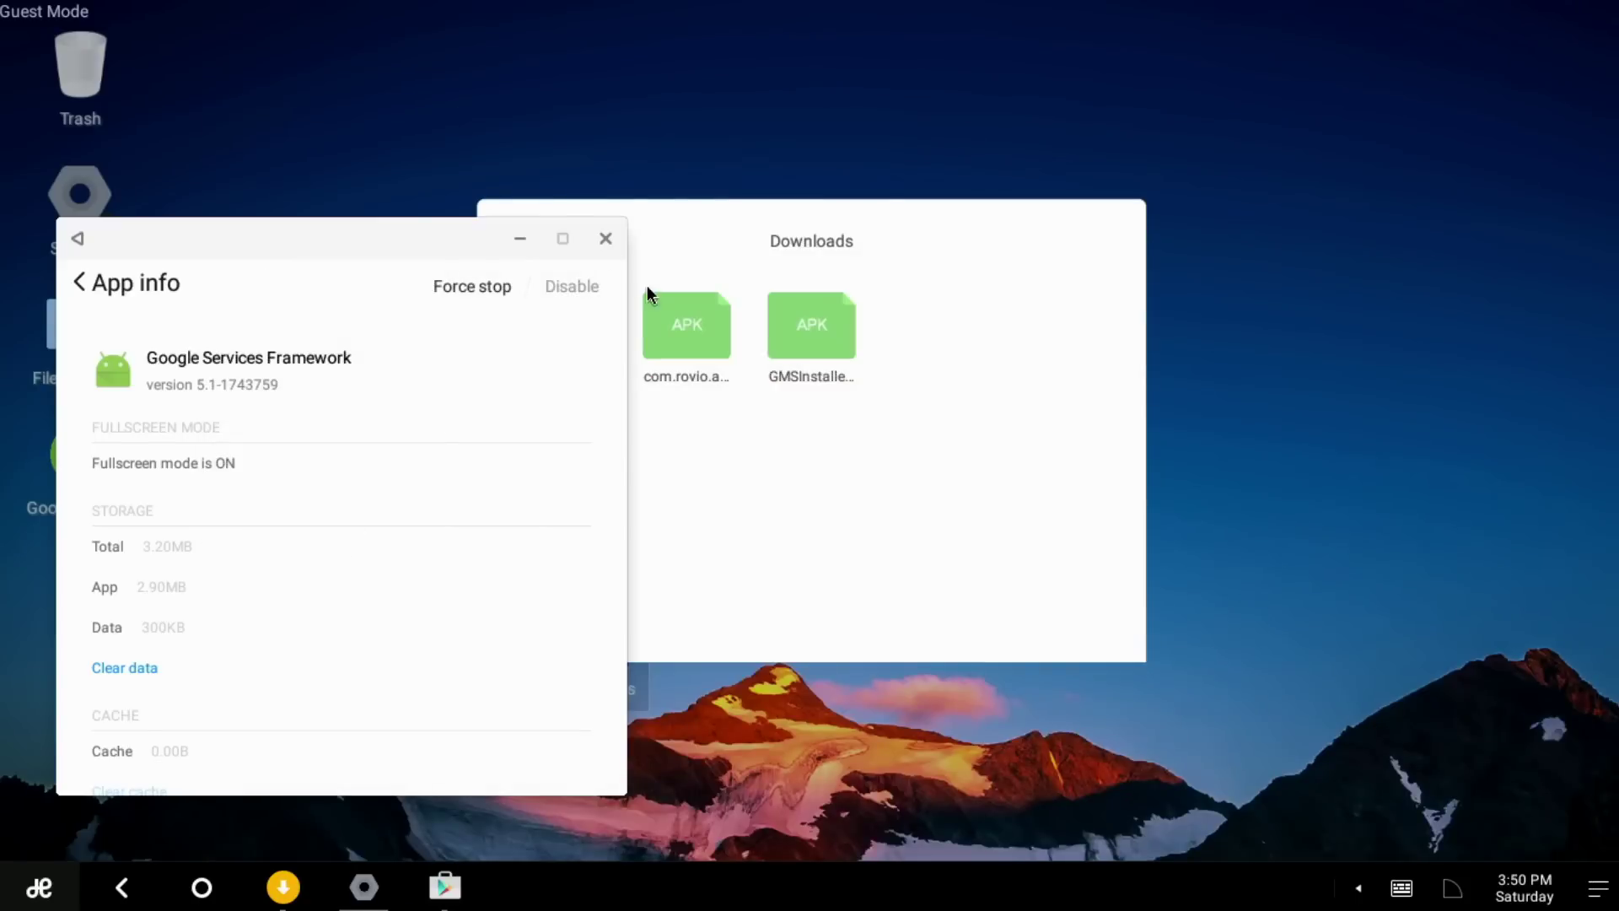
Step: Close App info, then quit the running apps and Downloads from the taskbar with Quit App
click(600, 238)
right_click(364, 887)
click(452, 768)
right_click(304, 869)
click(348, 822)
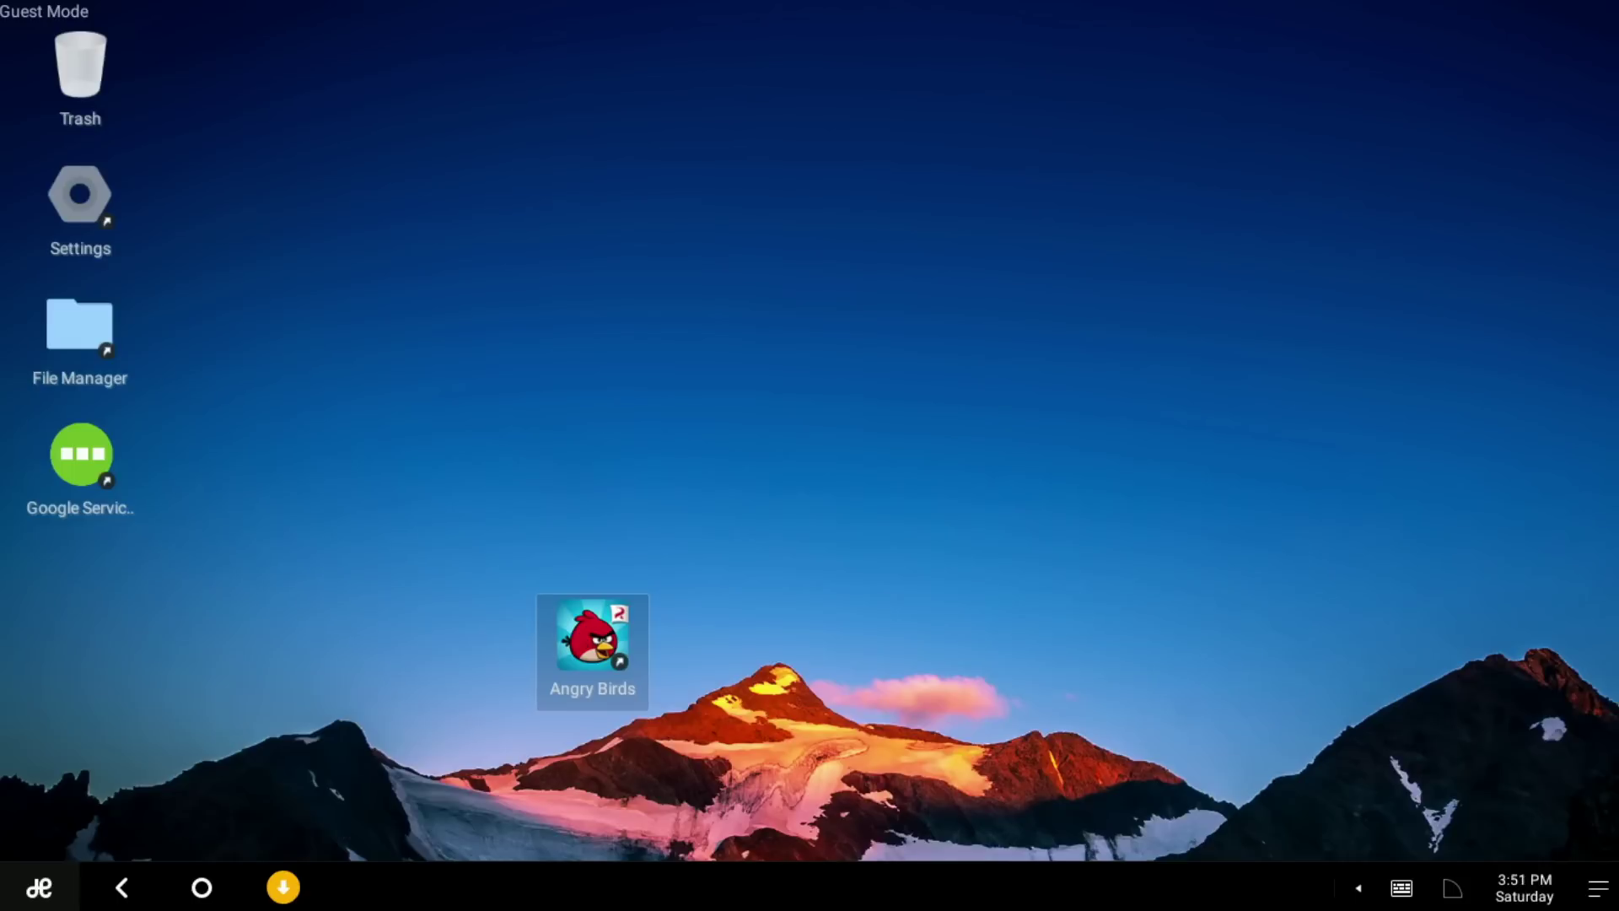